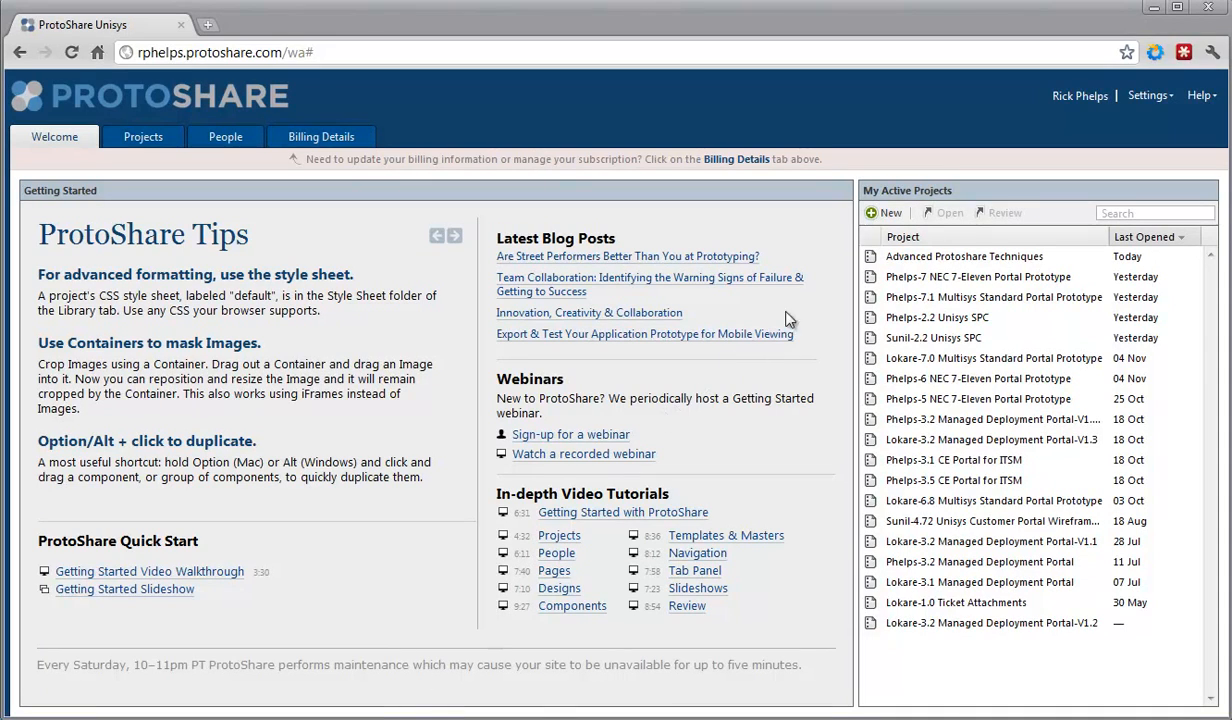
Step: Open the Advanced Protoshare Techniques project's Tree View page and place a Tree View component on the canvas beside the two existing trees
{"action": "double_click", "coordinate": [908, 258]}
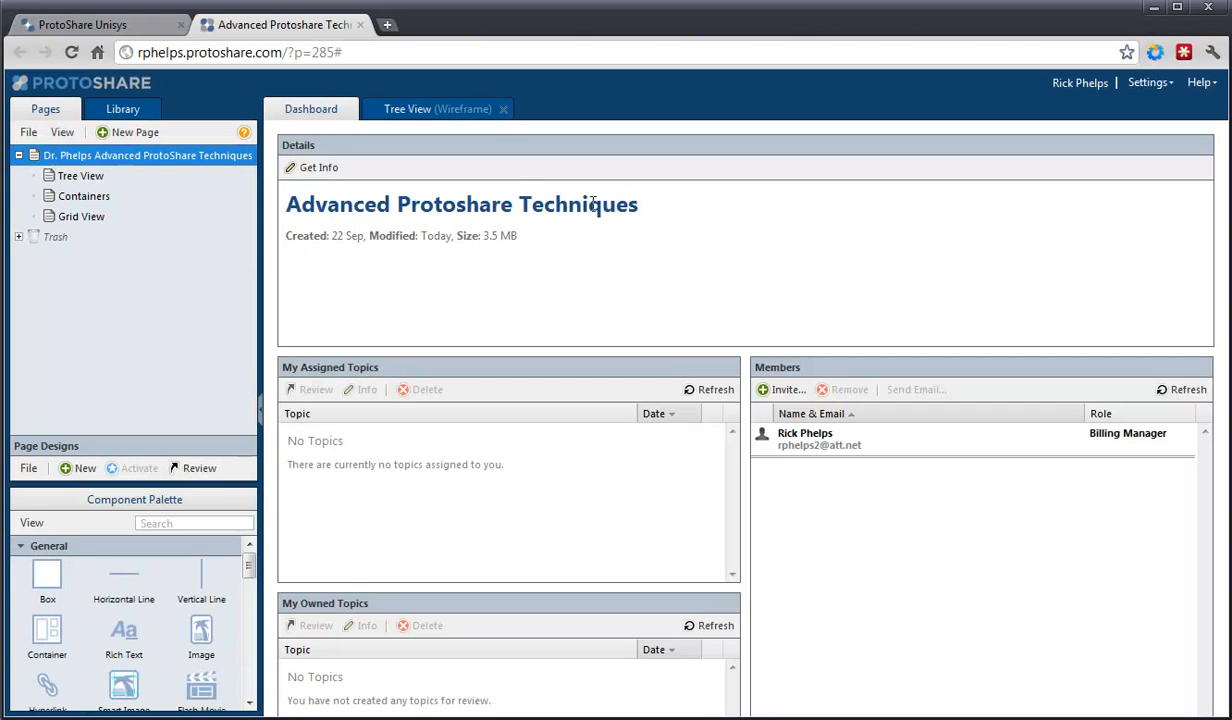
{"action": "double_click", "coordinate": [80, 176]}
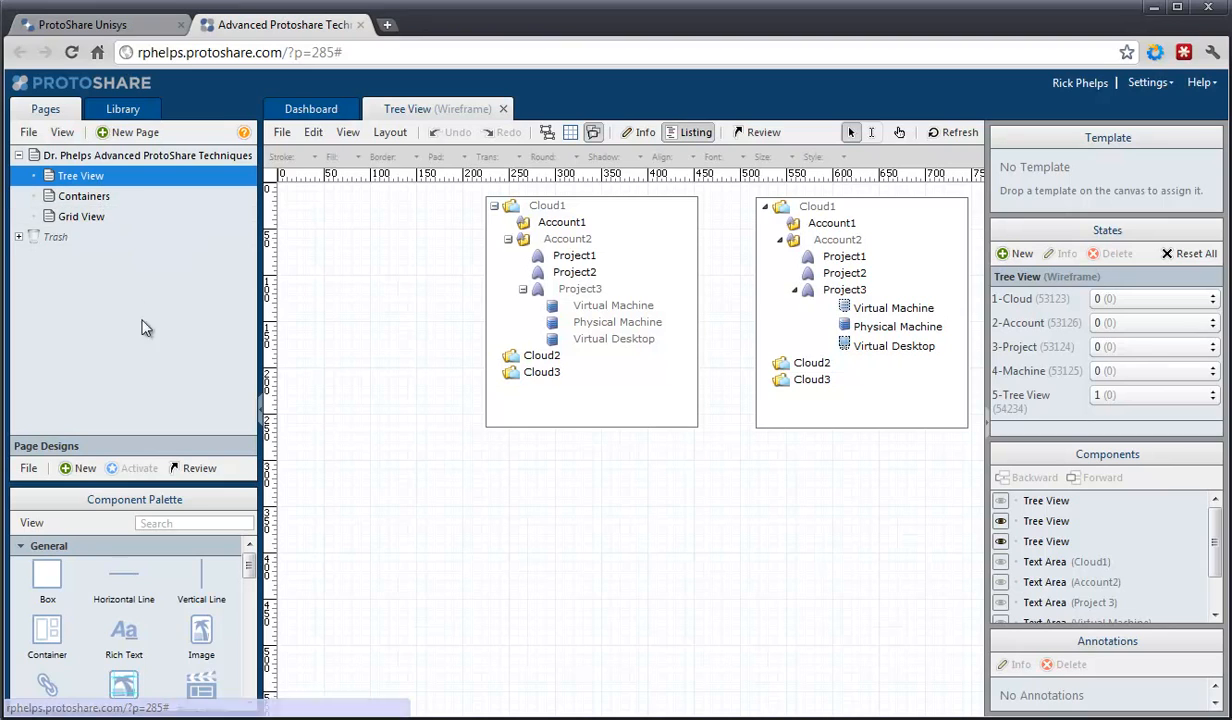
{"action": "left_click_drag", "start_coordinate": [249, 562], "coordinate": [260, 690]}
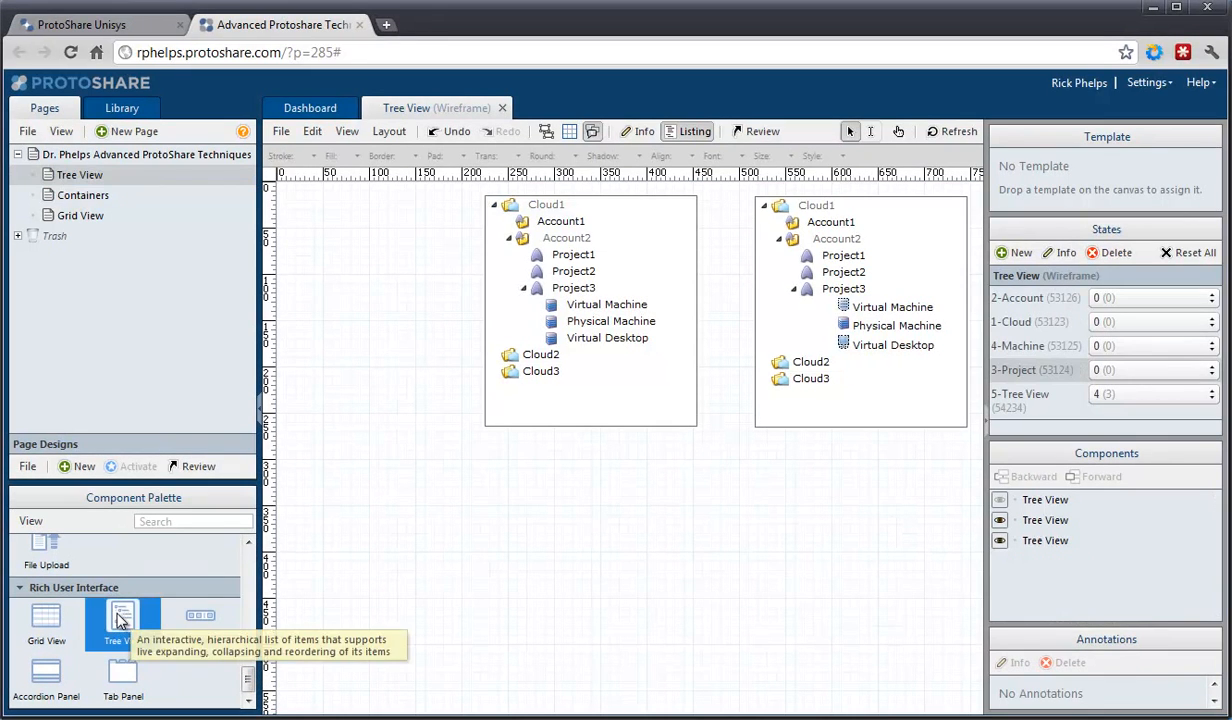
{"action": "left_click_drag", "start_coordinate": [122, 620], "coordinate": [355, 268]}
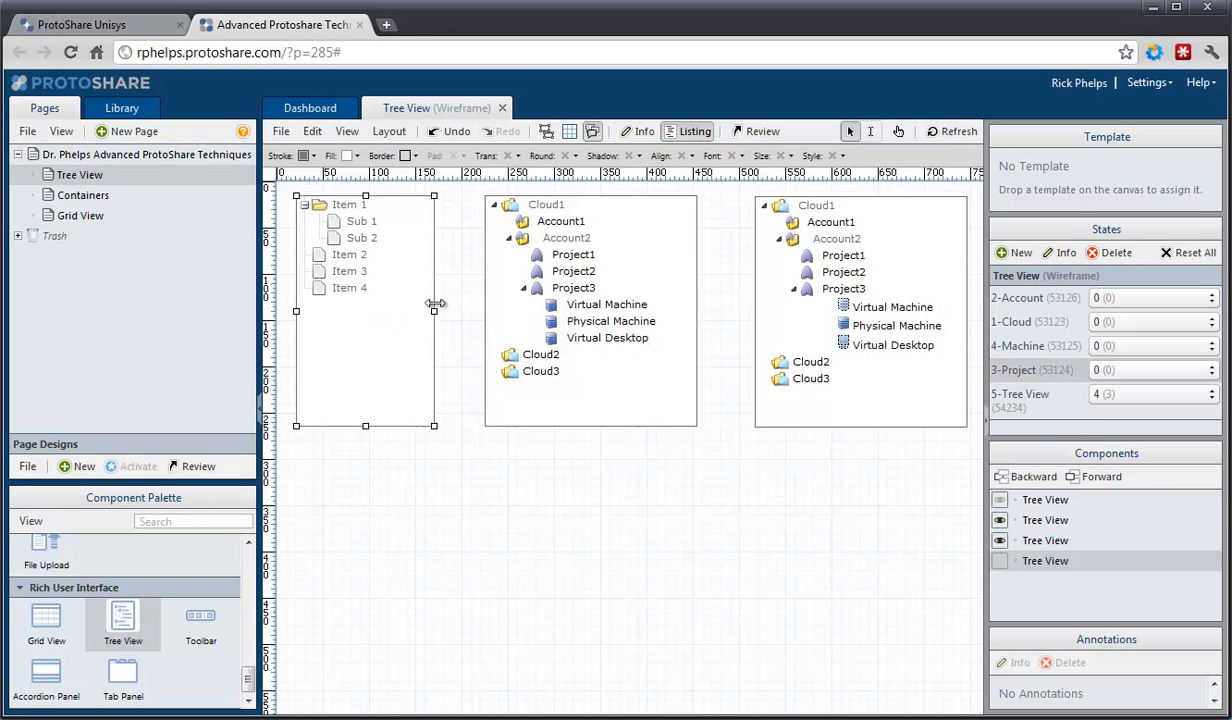
Step: Inspect the two customised example trees and the cropped icon files in the SPC Icons Cropped folder
{"action": "left_click", "coordinate": [498, 280]}
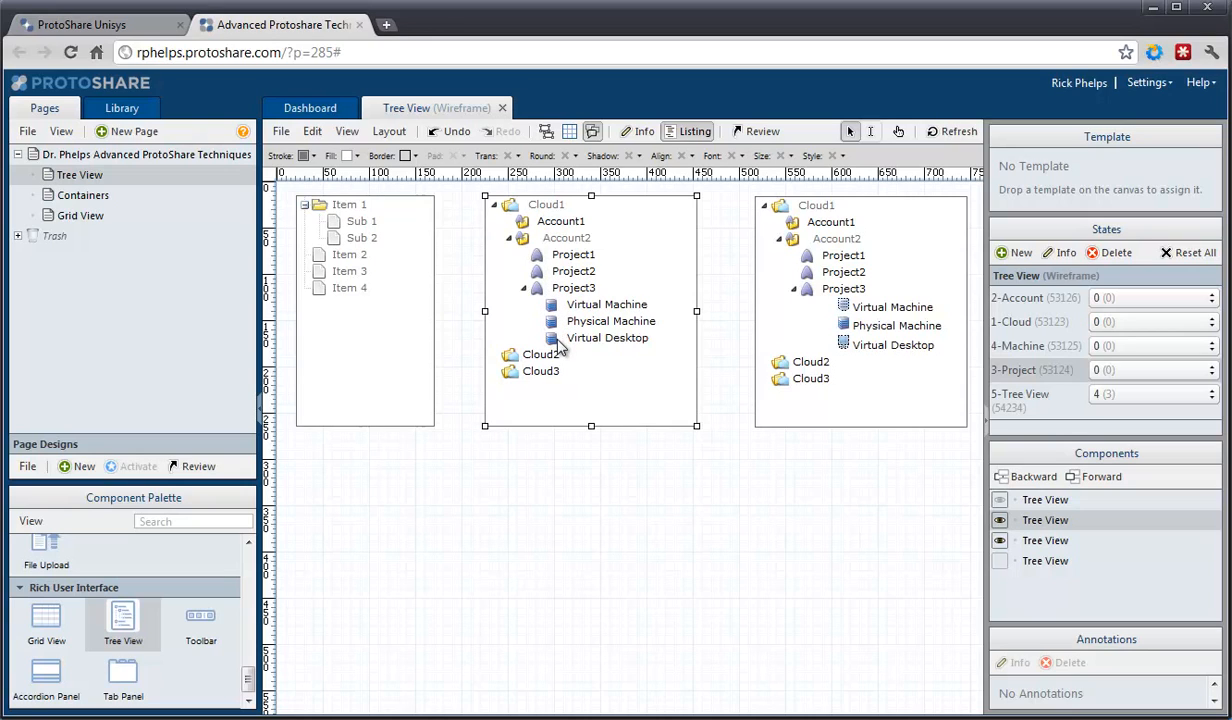
{"action": "left_click", "coordinate": [771, 310]}
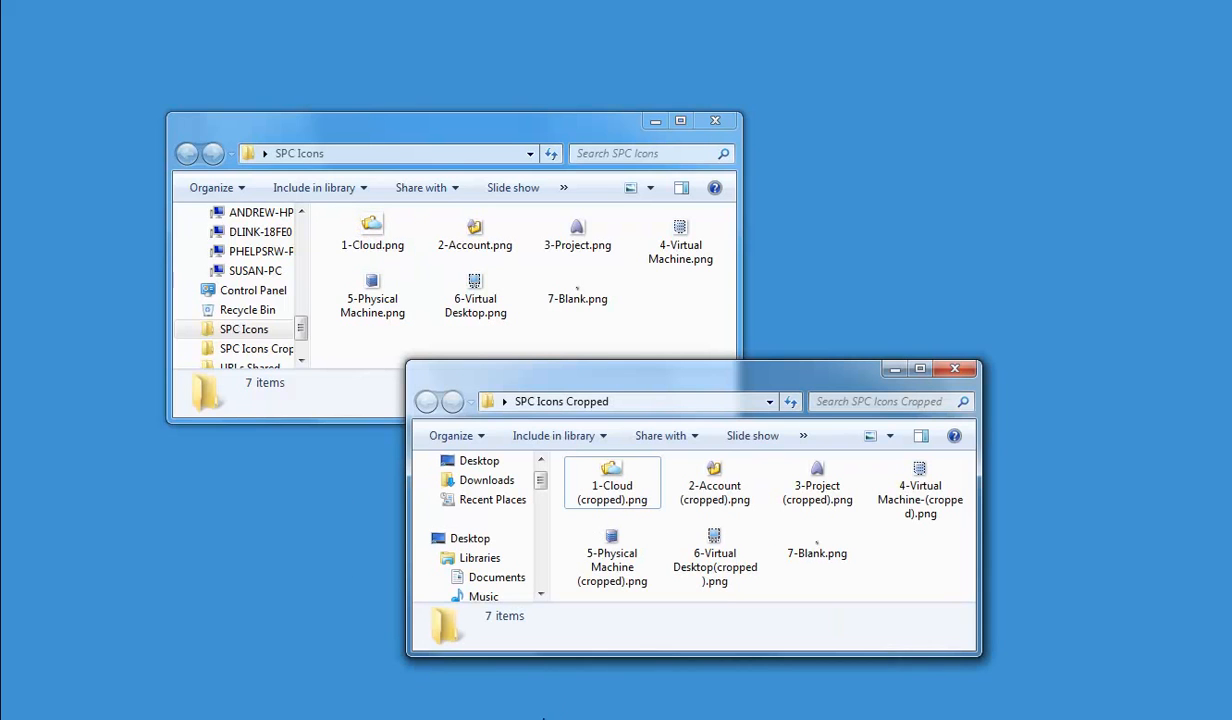
{"action": "left_click", "coordinate": [638, 482]}
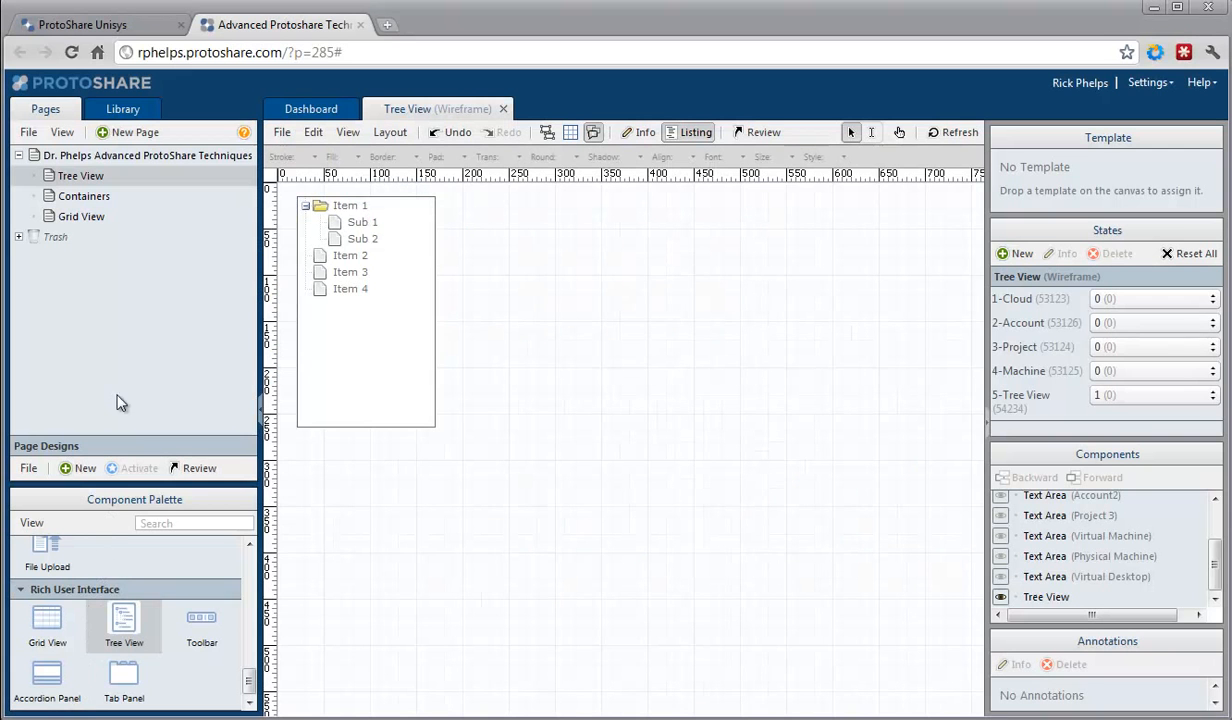
Step: Start uploading 1-Cloud (cropped).png from the SPC Icons Cropped folder into the library's Assets, and cancel the upload
{"action": "left_click", "coordinate": [146, 110]}
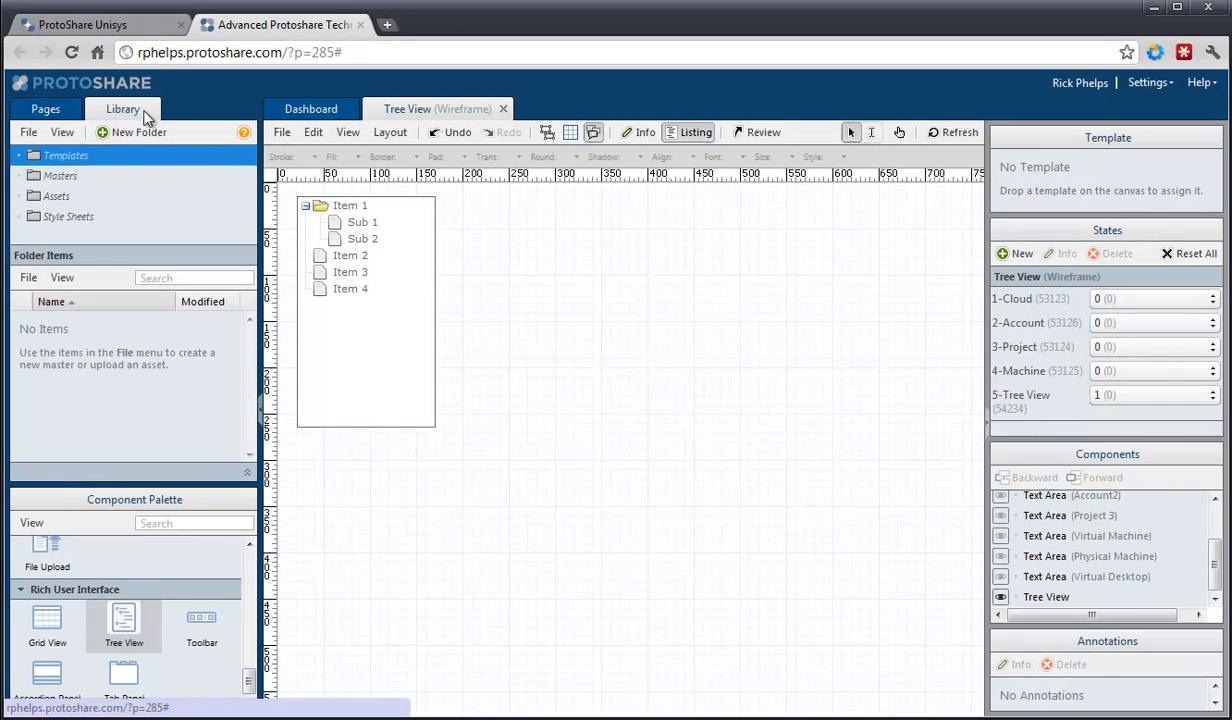
{"action": "left_click", "coordinate": [86, 198]}
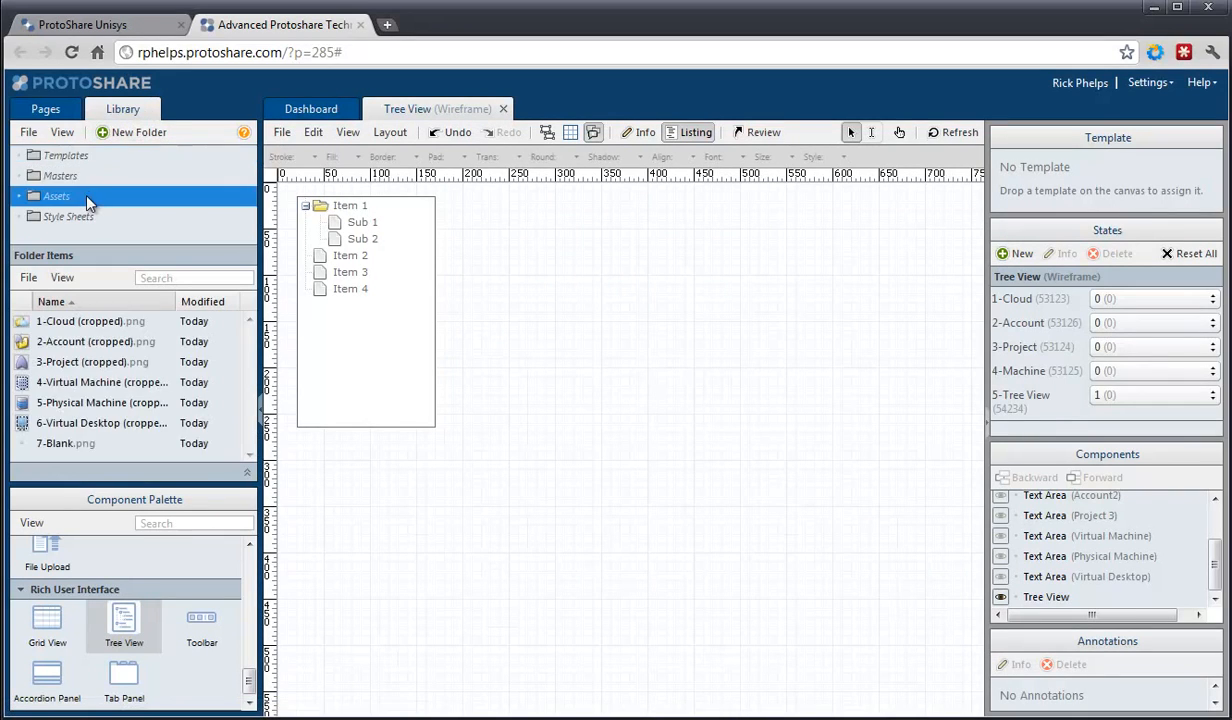
{"action": "left_click", "coordinate": [29, 278]}
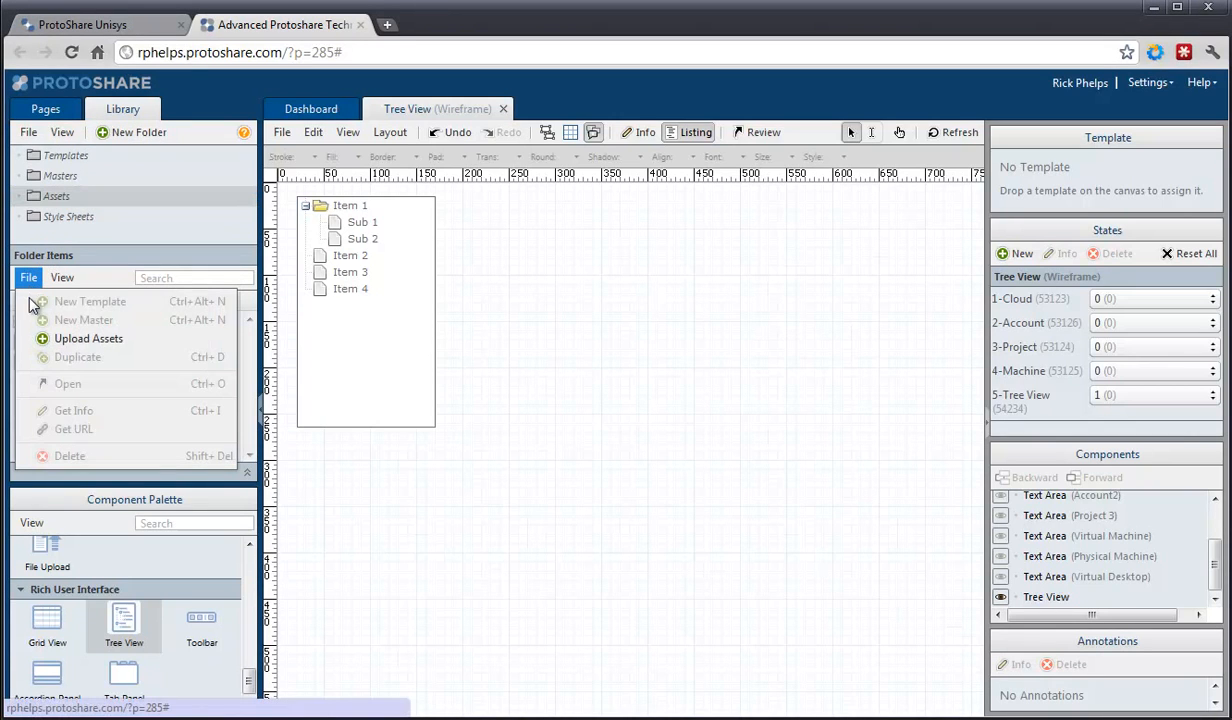
{"action": "left_click", "coordinate": [52, 338]}
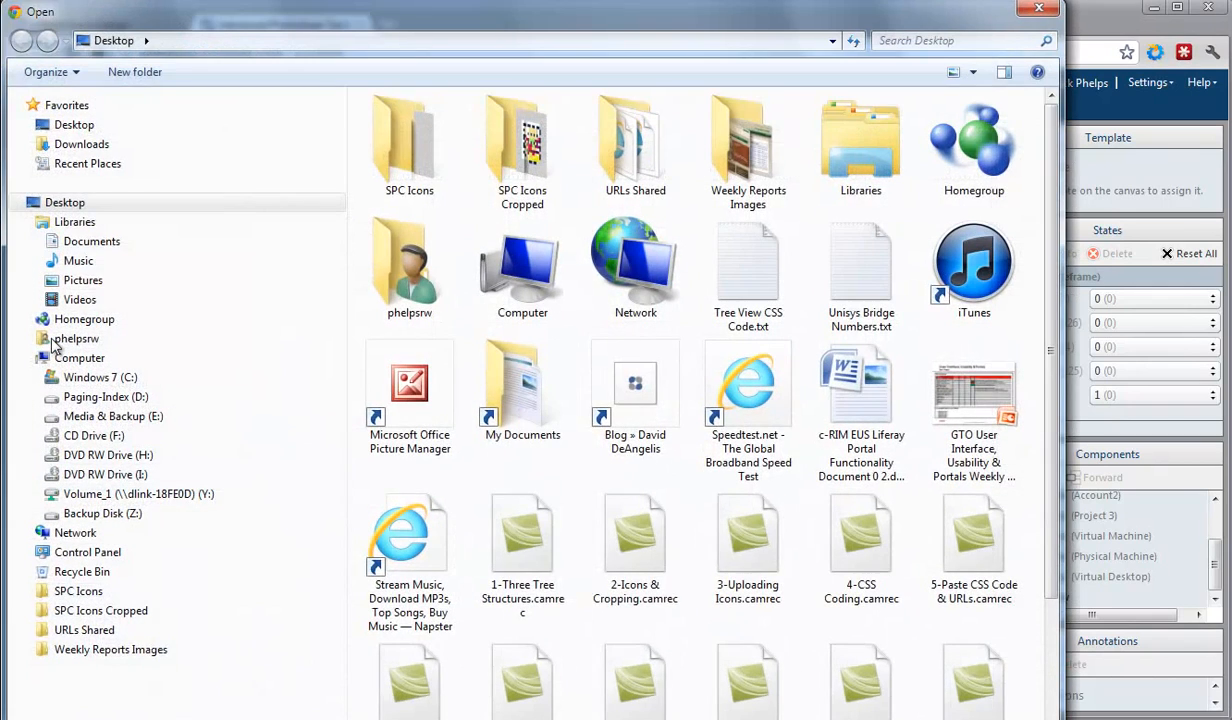
{"action": "double_click", "coordinate": [503, 168]}
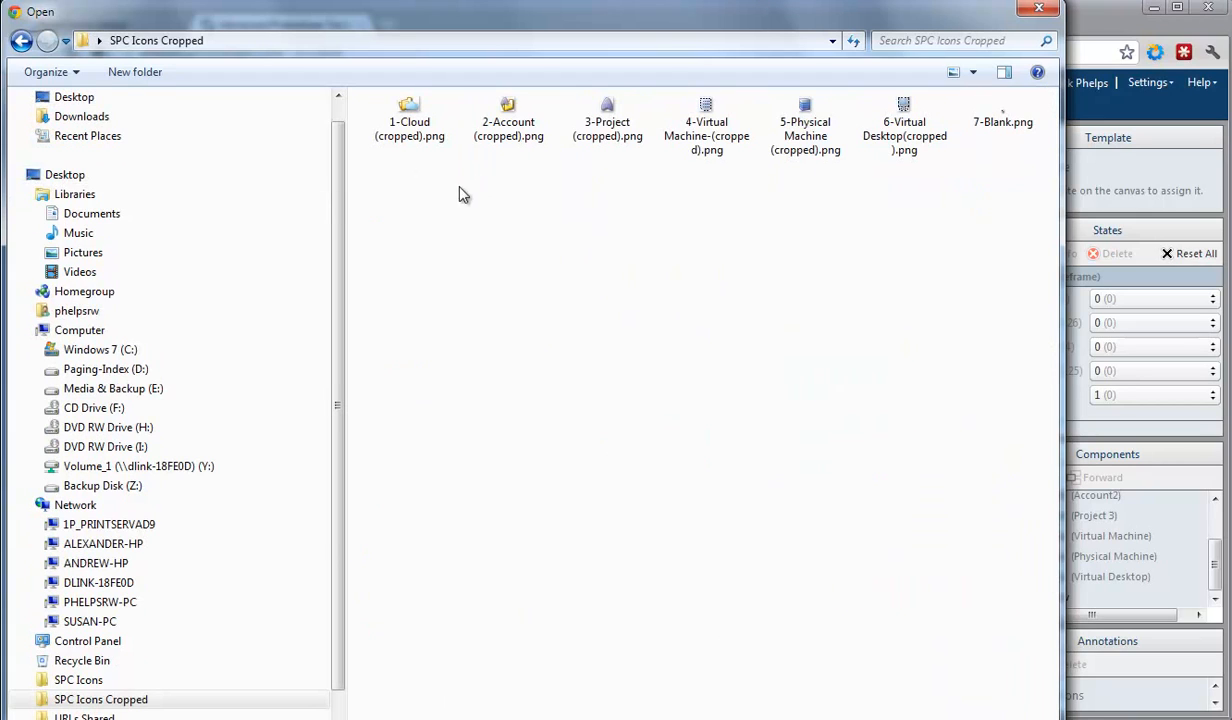
{"action": "left_click", "coordinate": [415, 130]}
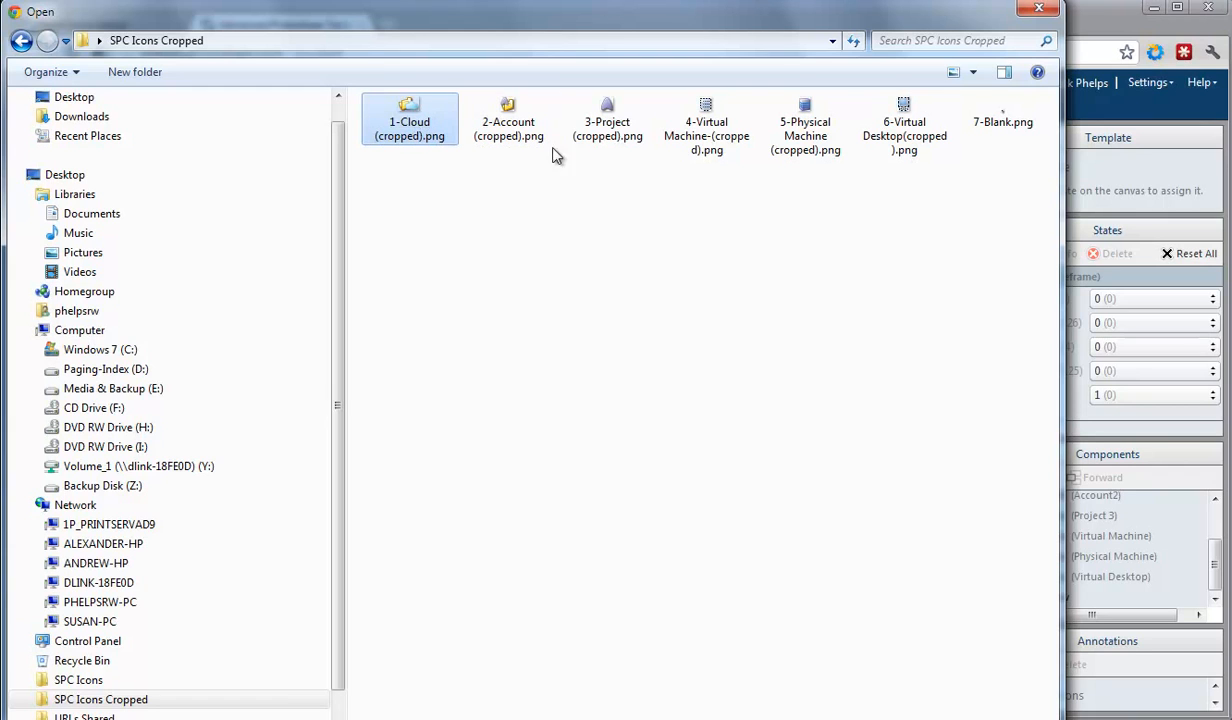
{"action": "left_click", "coordinate": [1038, 9]}
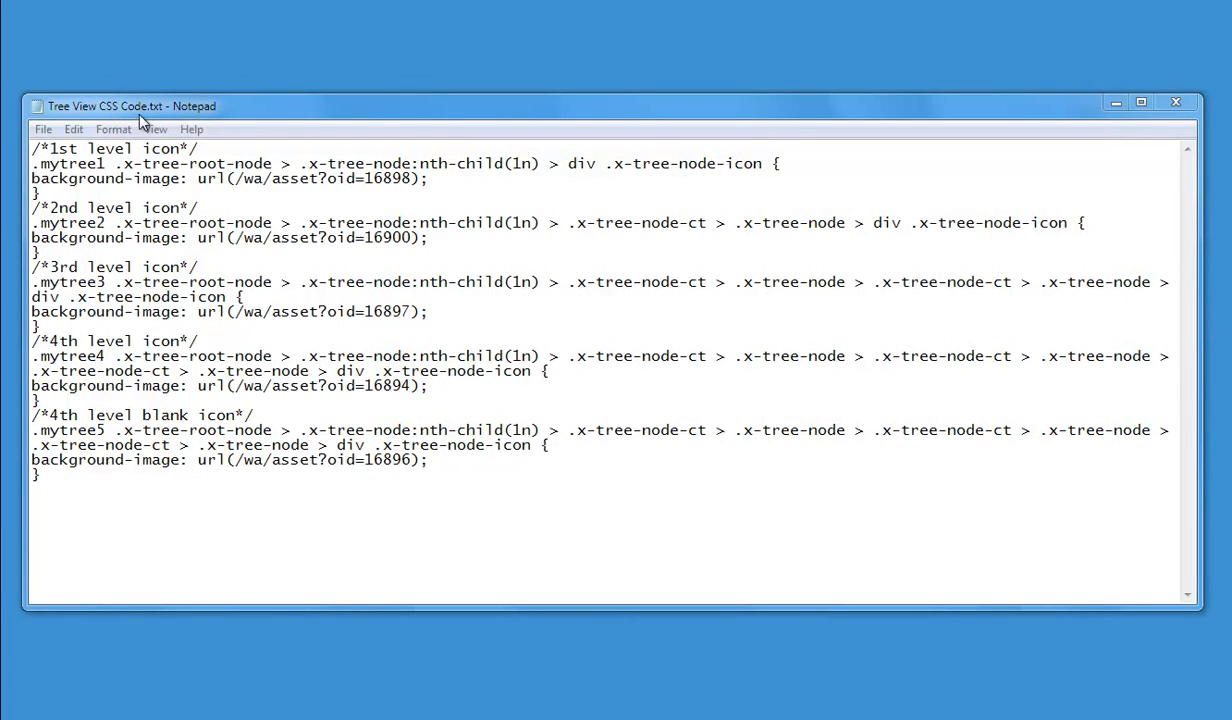
Step: In Notepad, examine the level comments and the class names mytree1 to mytree5 in Tree View CSS Code.txt
{"action": "left_click_drag", "start_coordinate": [201, 148], "coordinate": [20, 148]}
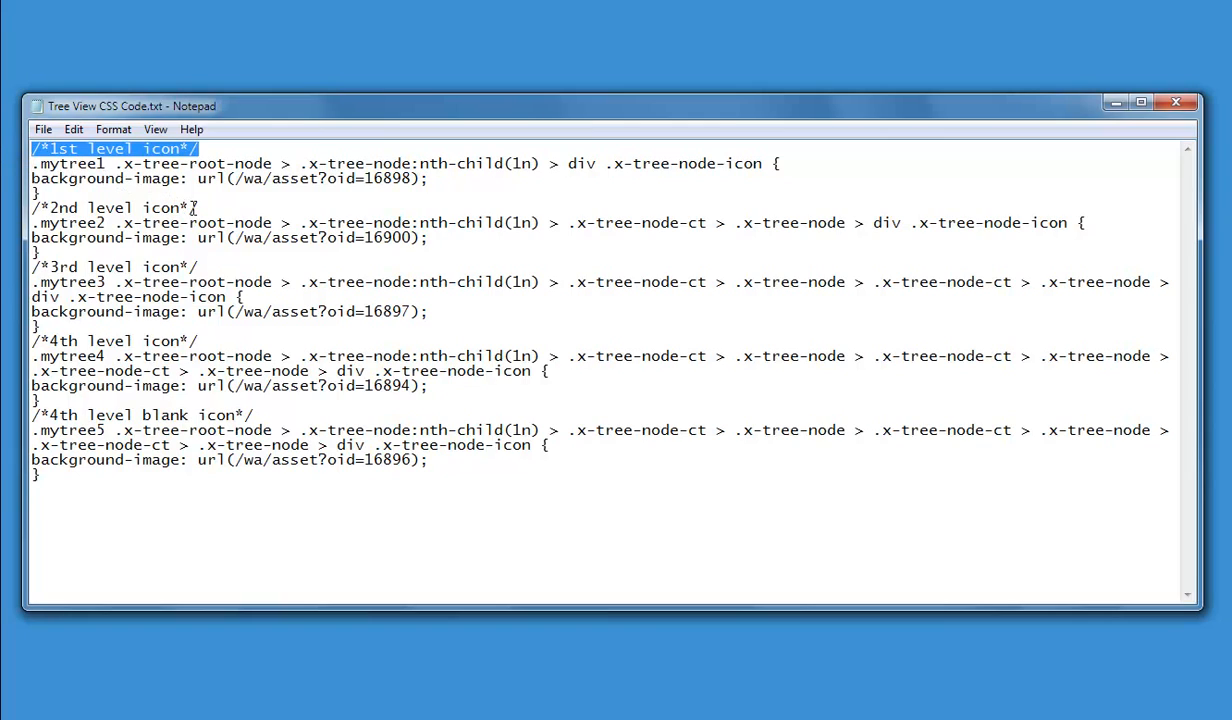
{"action": "left_click_drag", "start_coordinate": [196, 208], "coordinate": [20, 208]}
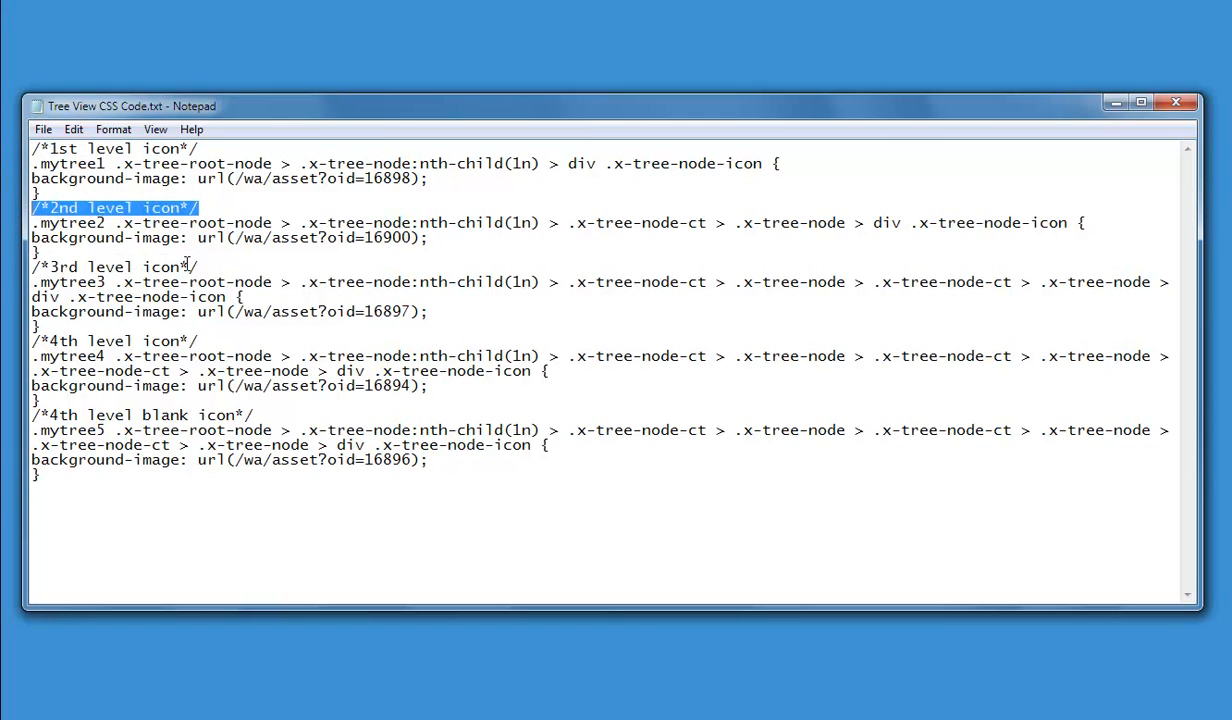
{"action": "left_click_drag", "start_coordinate": [197, 266], "coordinate": [20, 266]}
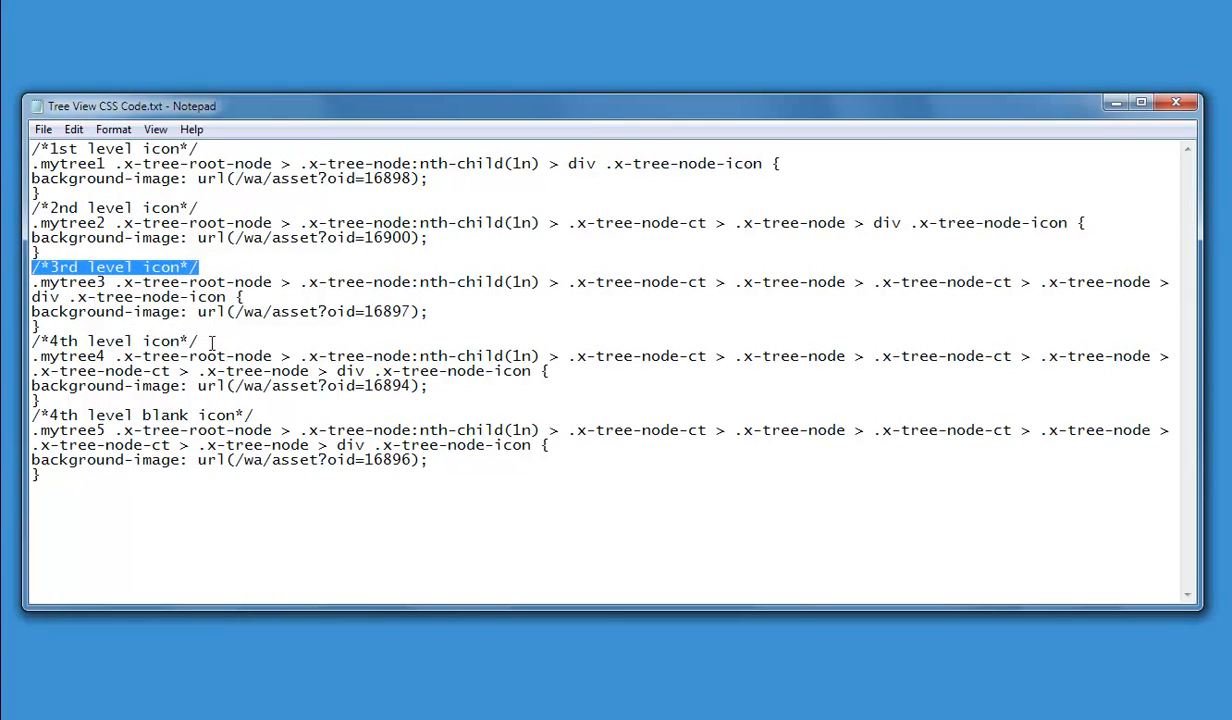
{"action": "left_click_drag", "start_coordinate": [205, 341], "coordinate": [20, 341]}
{"action": "left_click_drag", "start_coordinate": [254, 415], "coordinate": [20, 415]}
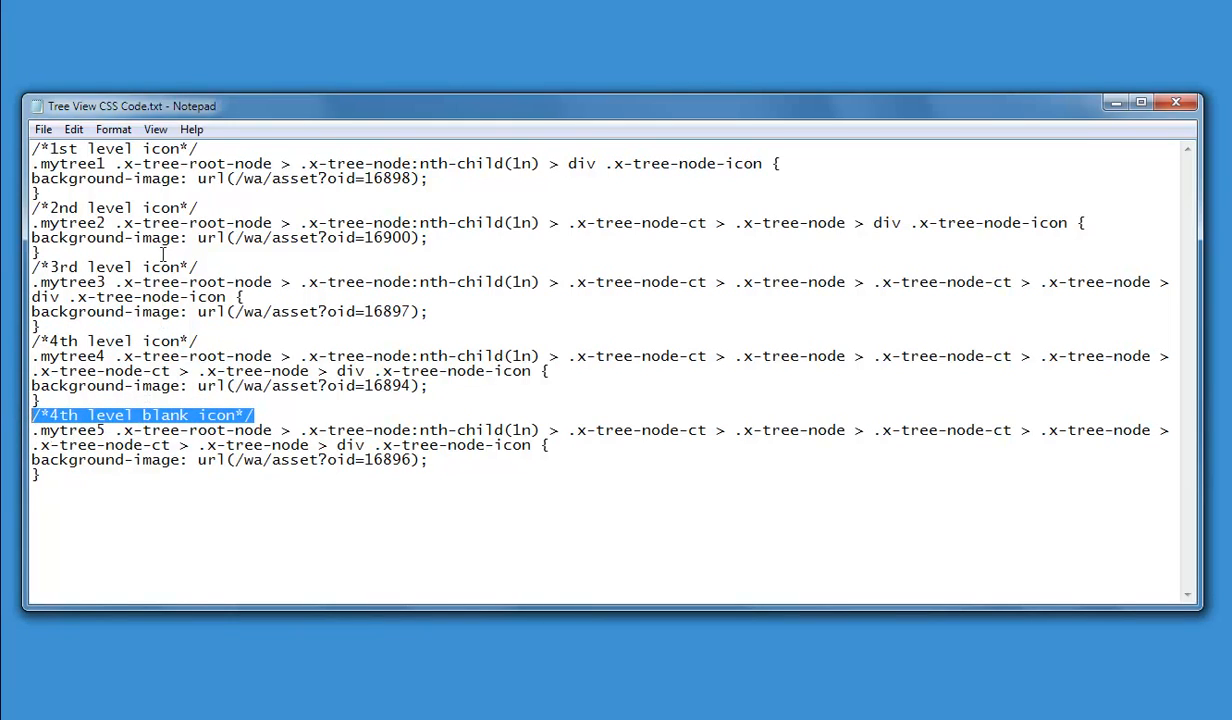
{"action": "left_click_drag", "start_coordinate": [104, 164], "coordinate": [18, 164]}
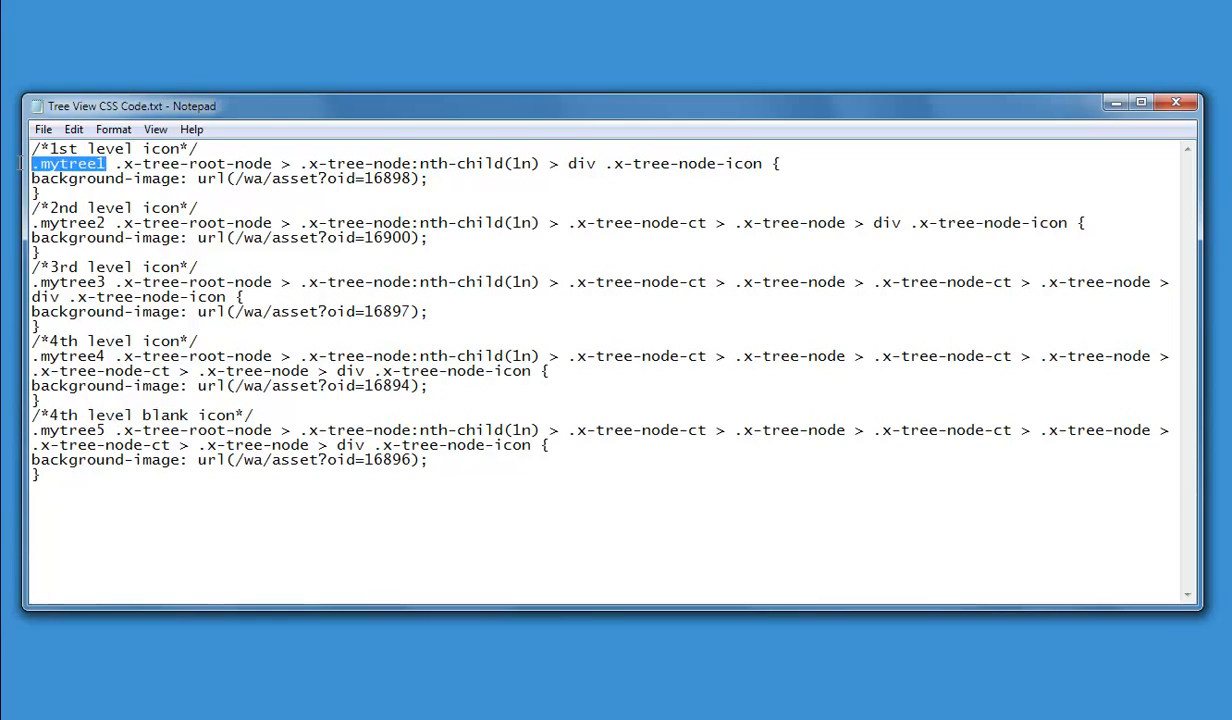
{"action": "left_click_drag", "start_coordinate": [104, 222], "coordinate": [22, 222]}
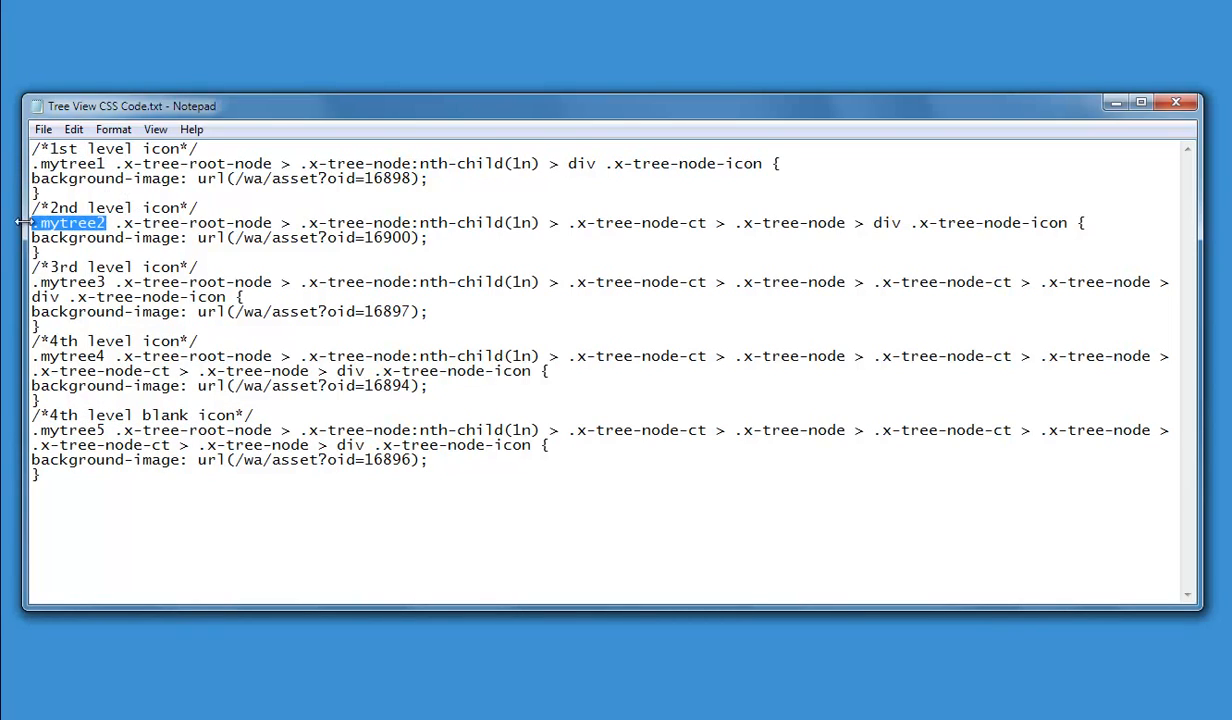
{"action": "left_click_drag", "start_coordinate": [104, 282], "coordinate": [16, 282]}
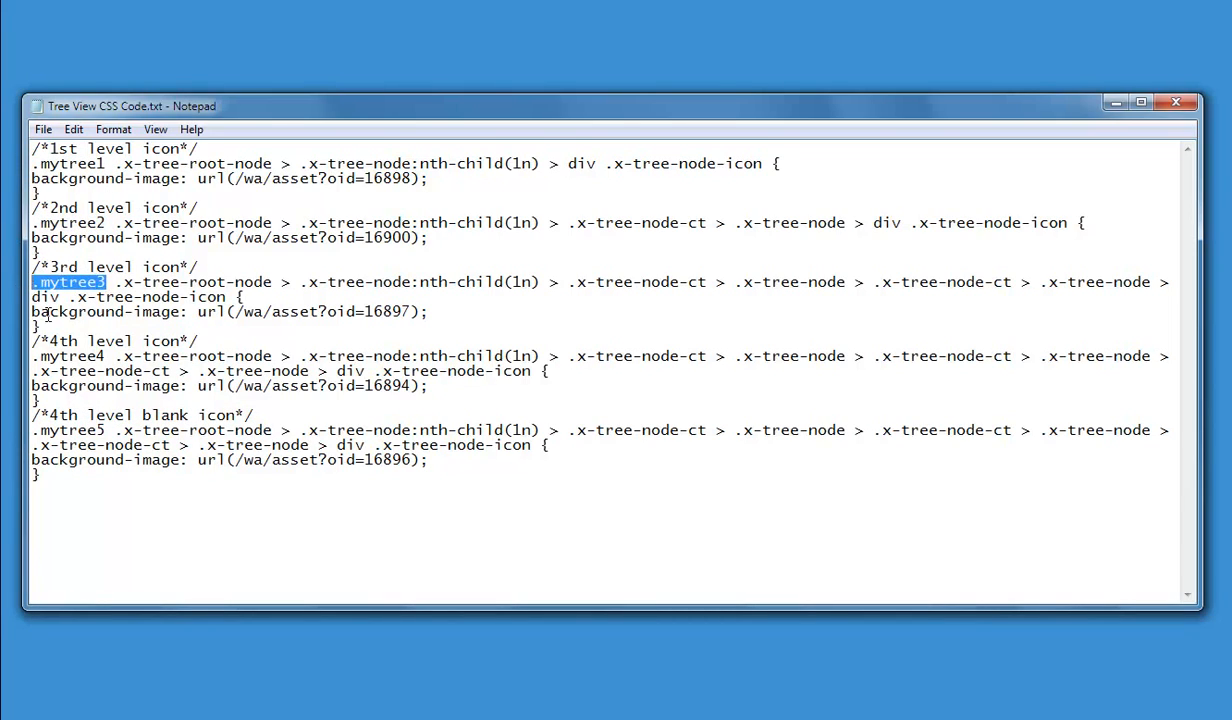
{"action": "left_click_drag", "start_coordinate": [104, 356], "coordinate": [5, 356]}
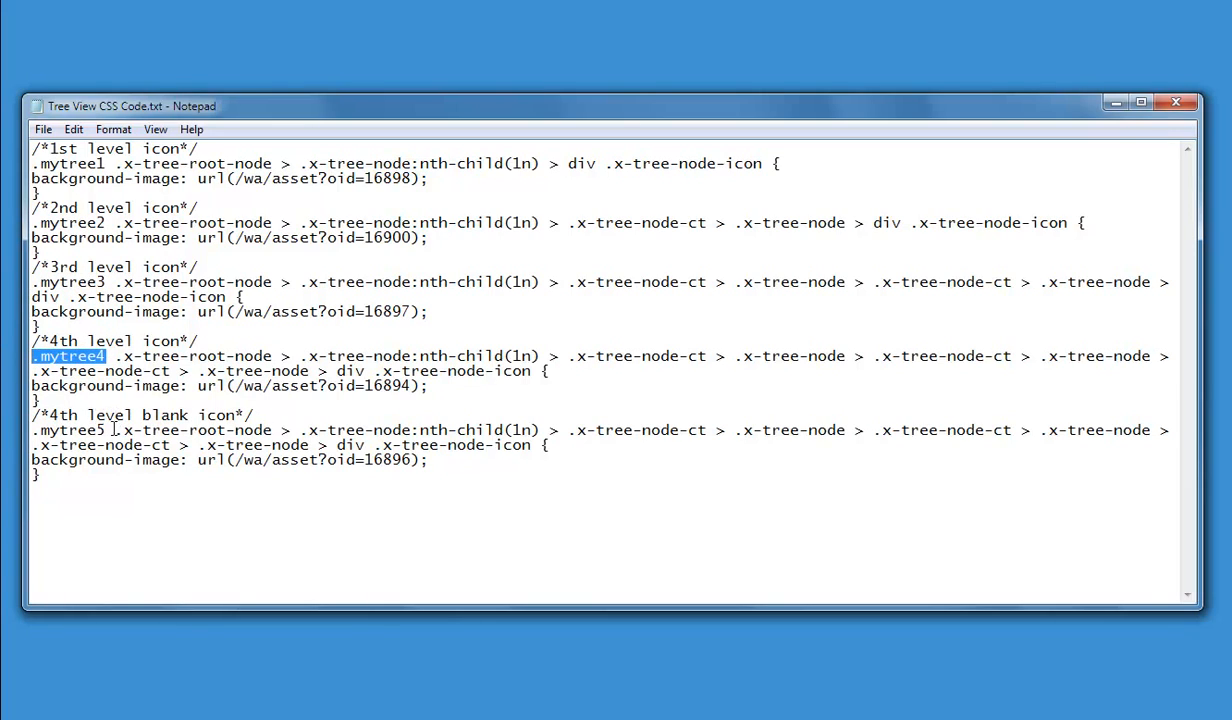
{"action": "left_click_drag", "start_coordinate": [106, 430], "coordinate": [5, 435]}
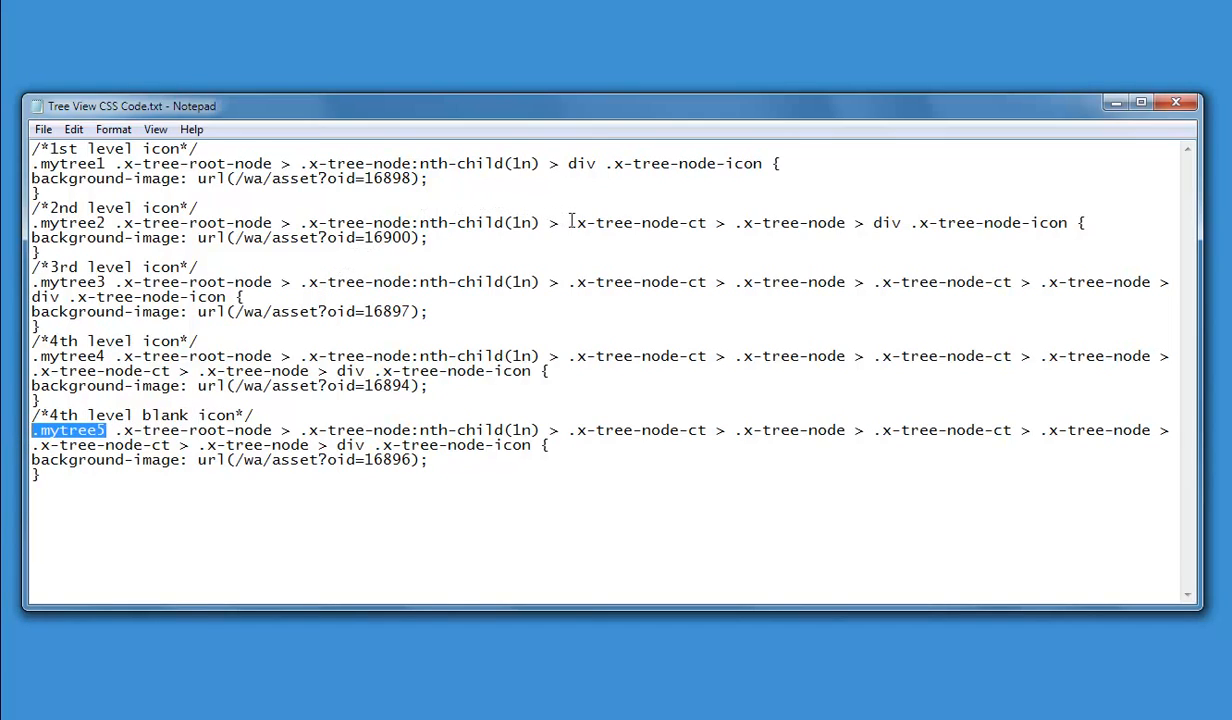
Step: Examine the additional tree-node selectors for levels 2 to 4 and the background-image URL of each of the five icon rules
{"action": "left_click_drag", "start_coordinate": [569, 223], "coordinate": [867, 226]}
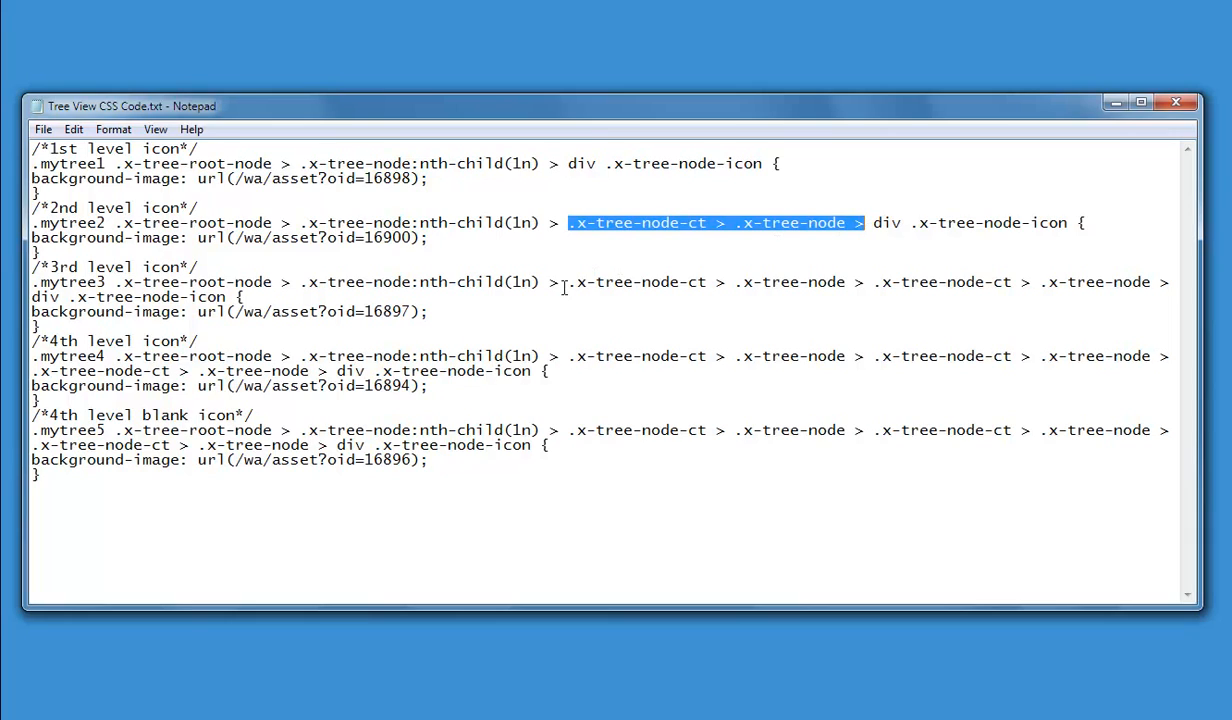
{"action": "left_click_drag", "start_coordinate": [569, 283], "coordinate": [1148, 286]}
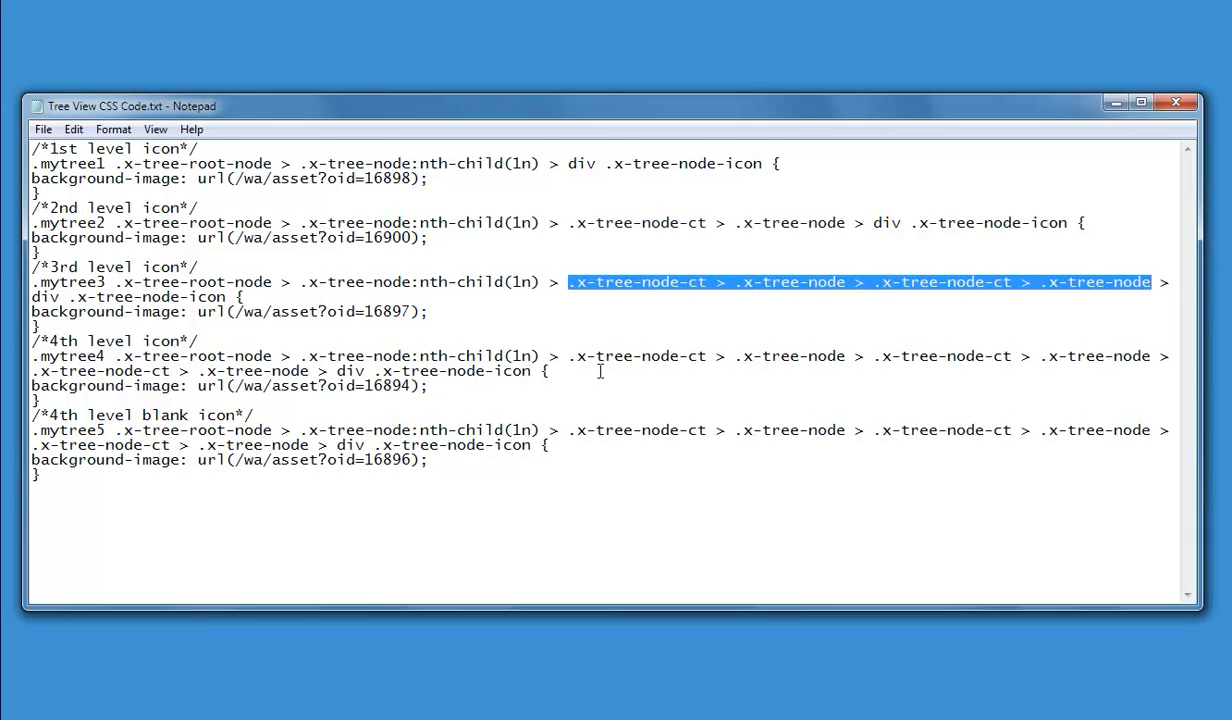
{"action": "left_click_drag", "start_coordinate": [567, 356], "coordinate": [183, 372]}
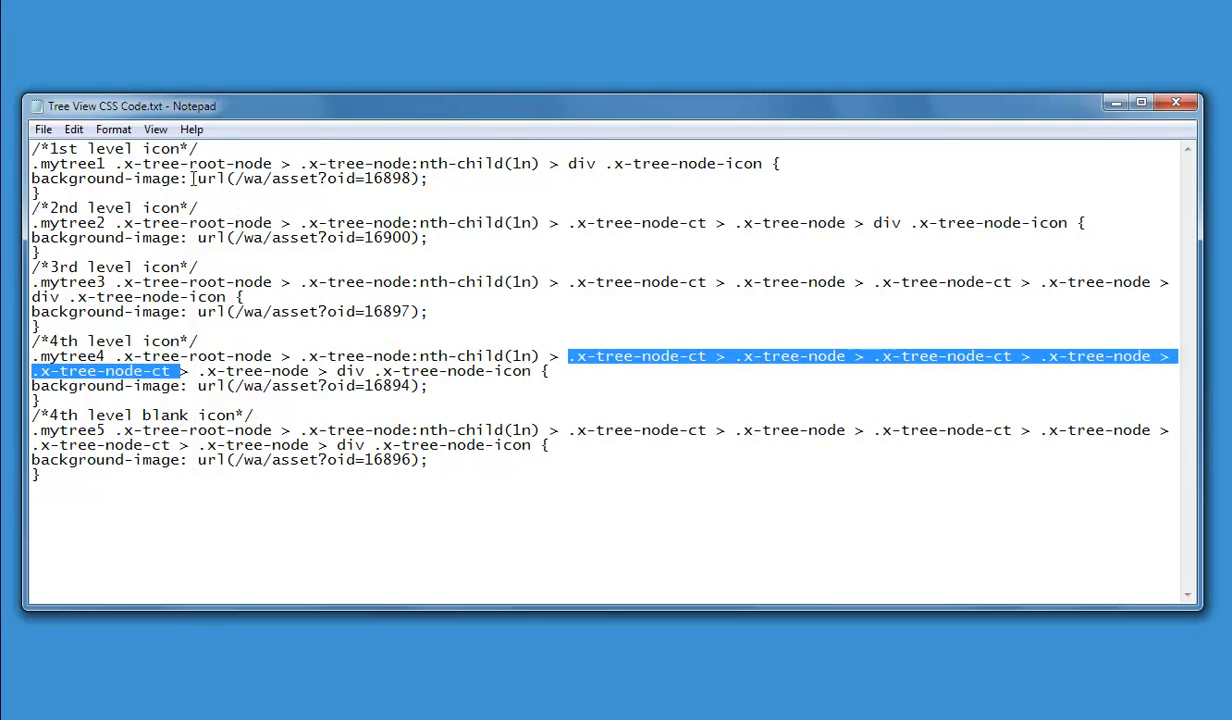
{"action": "left_click_drag", "start_coordinate": [195, 178], "coordinate": [420, 180]}
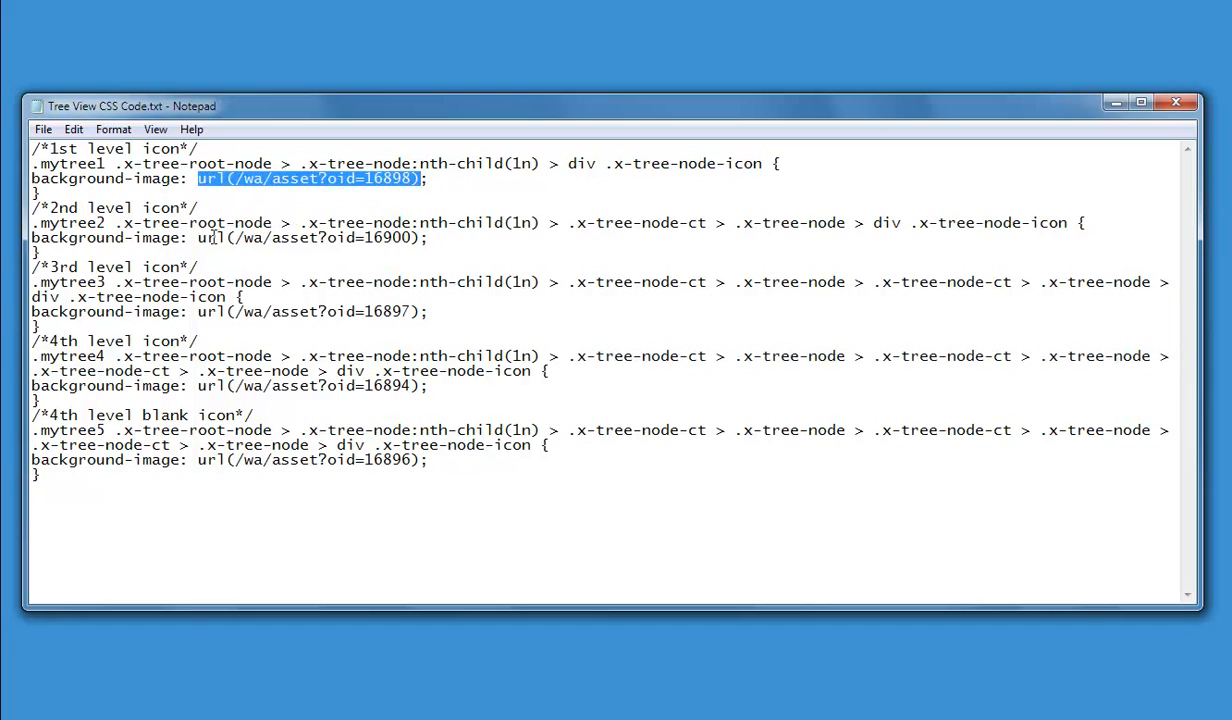
{"action": "left_click_drag", "start_coordinate": [196, 238], "coordinate": [421, 238]}
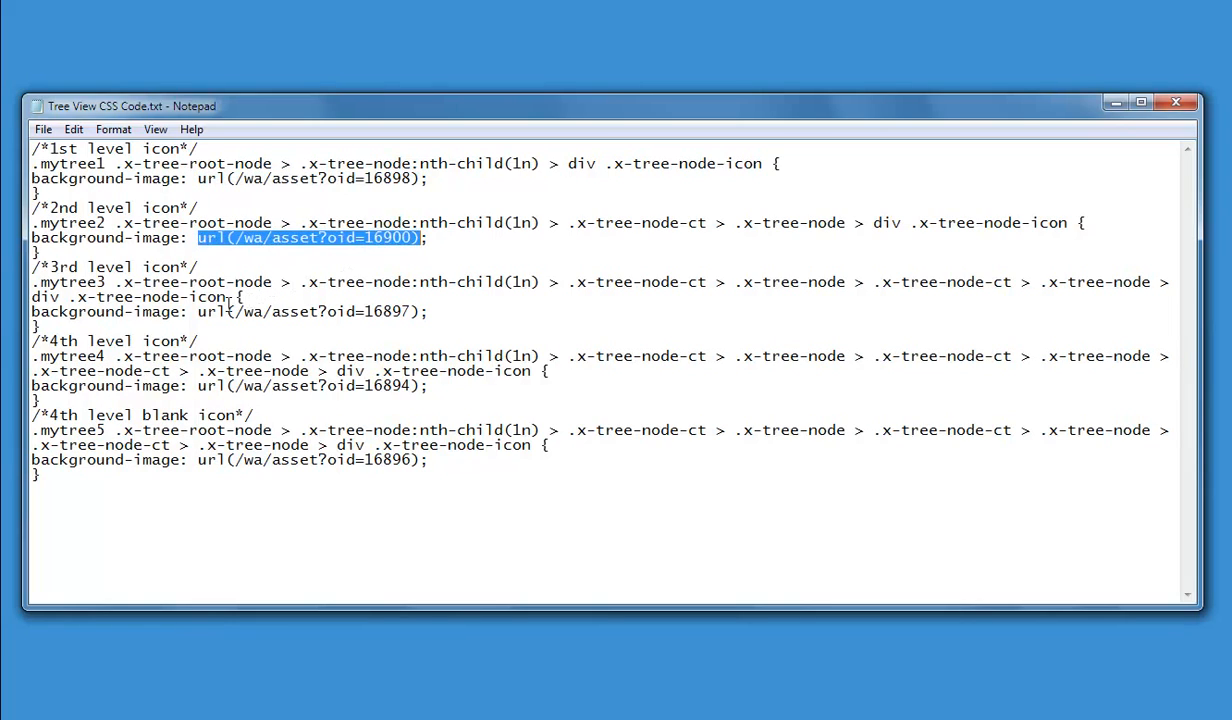
{"action": "left_click_drag", "start_coordinate": [197, 311], "coordinate": [421, 311]}
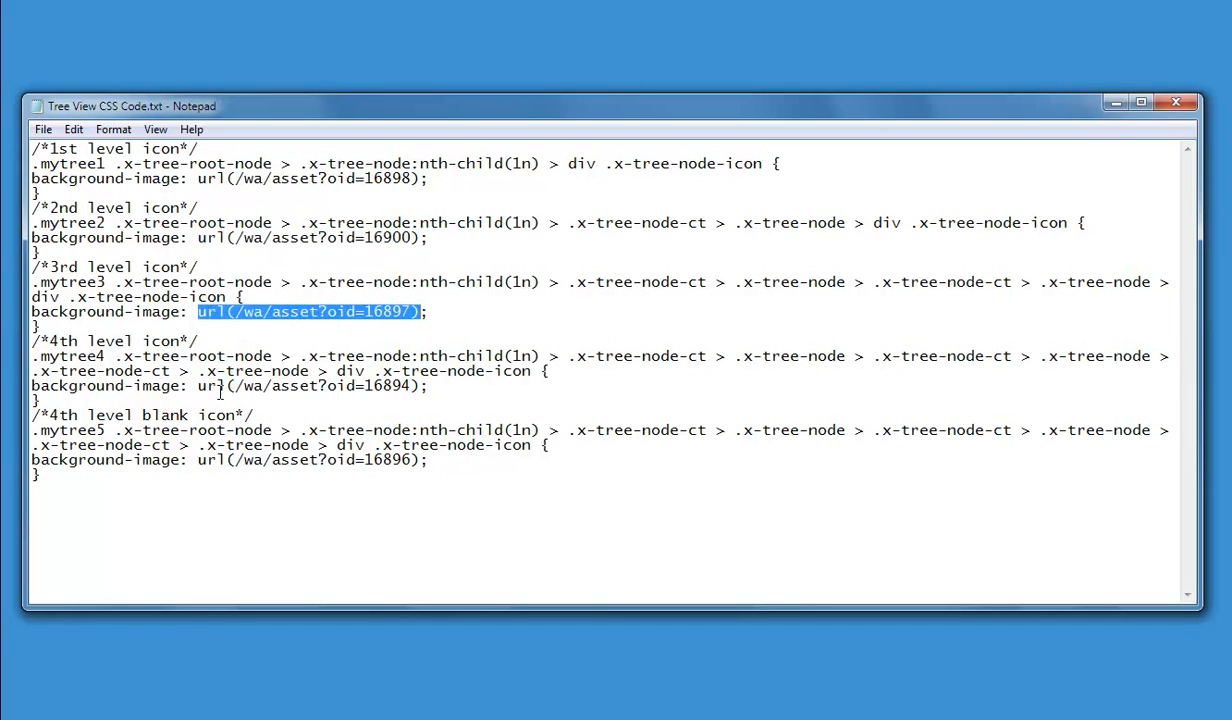
{"action": "left_click_drag", "start_coordinate": [197, 386], "coordinate": [419, 384]}
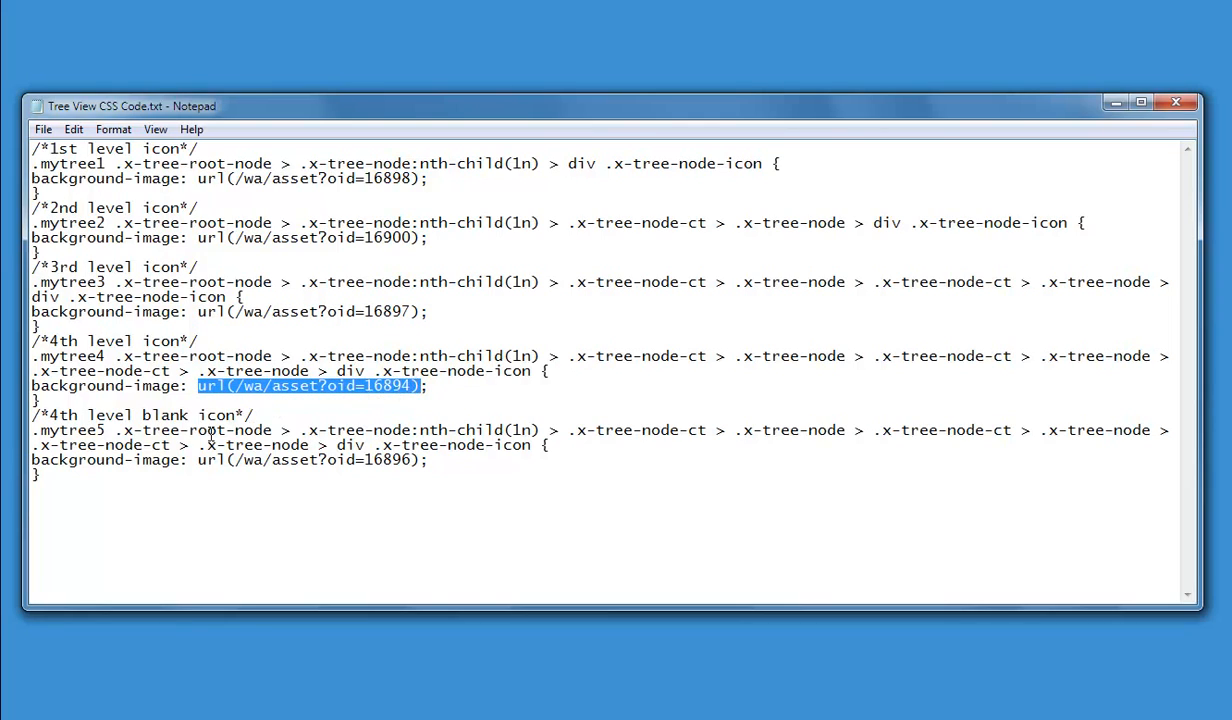
{"action": "left_click_drag", "start_coordinate": [197, 460], "coordinate": [424, 460]}
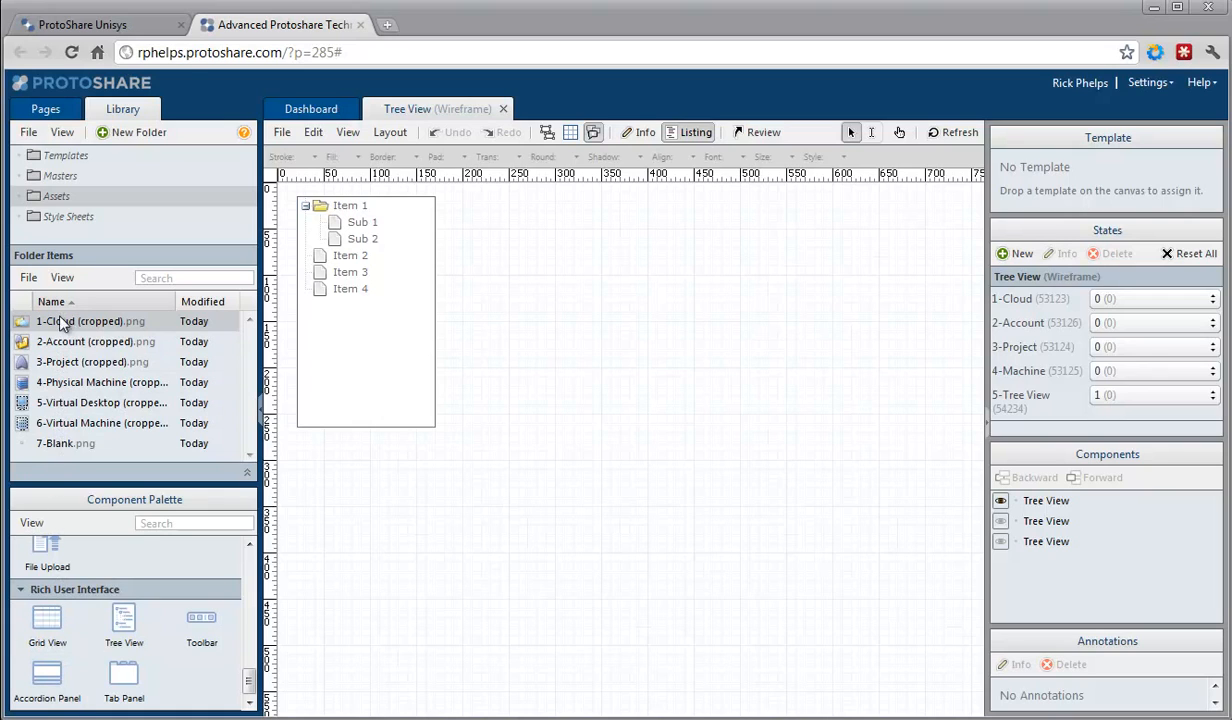
Step: In ProtoShare, open the Main Style Sheet from the library and highlight the first-level icon's background-image URL
{"action": "left_click", "coordinate": [65, 218]}
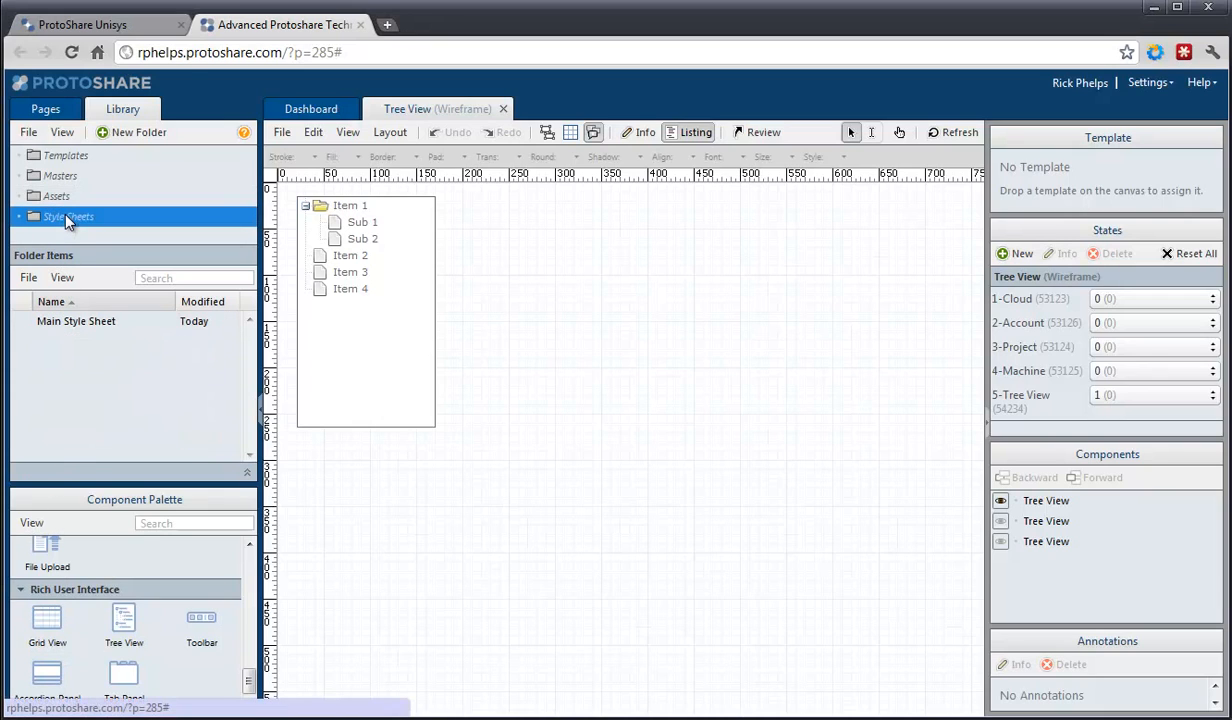
{"action": "left_click", "coordinate": [66, 328]}
{"action": "double_click", "coordinate": [63, 325]}
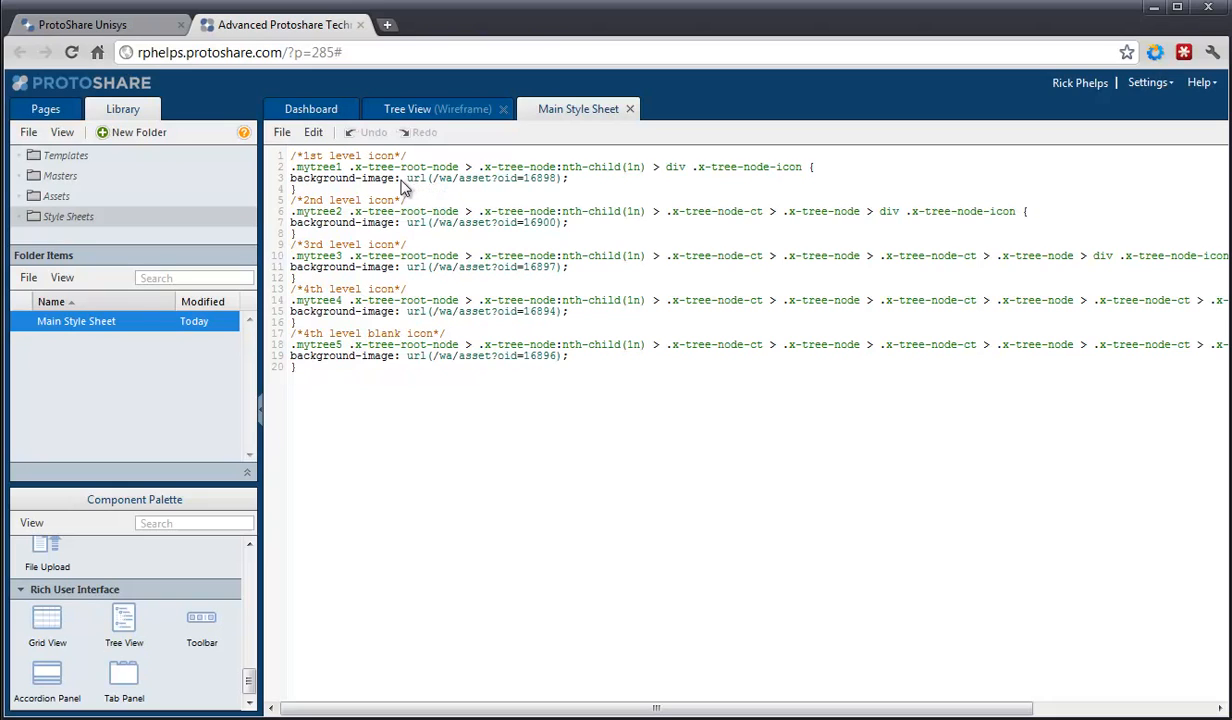
{"action": "left_click_drag", "start_coordinate": [407, 179], "coordinate": [562, 182]}
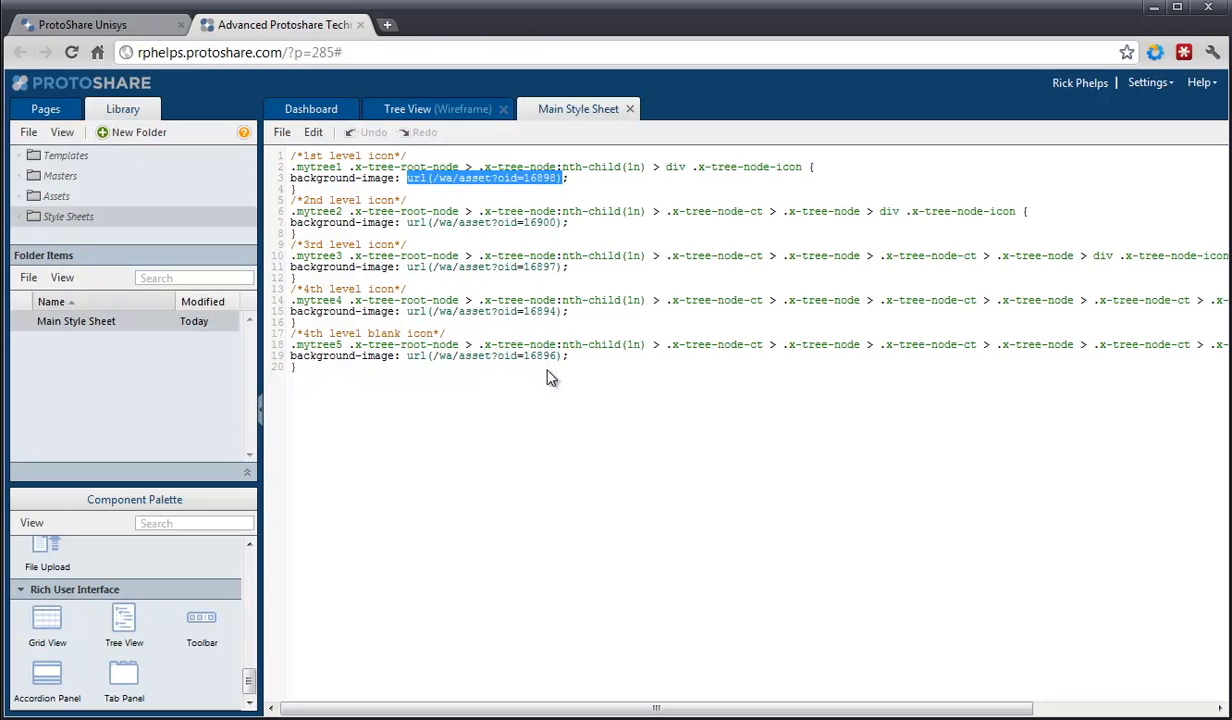
Step: Look up the asset URL of 1-Cloud (cropped).png in the library's Assets folder
{"action": "left_click", "coordinate": [52, 197]}
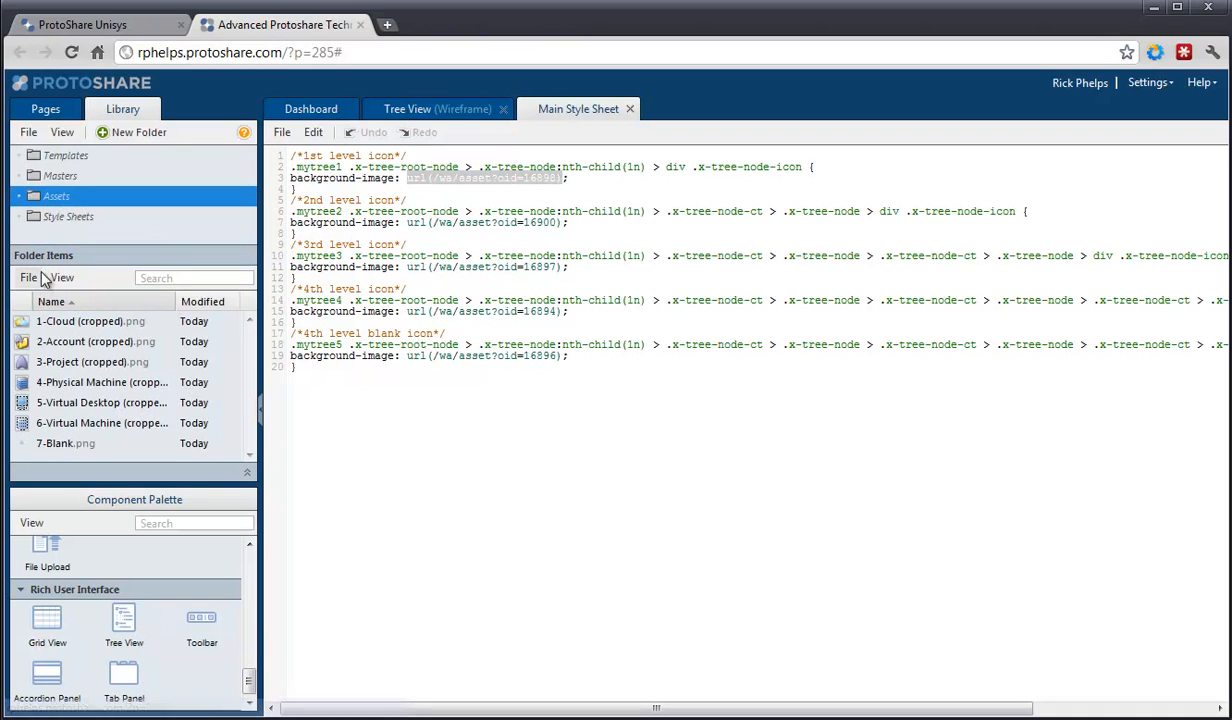
{"action": "right_click", "coordinate": [50, 322]}
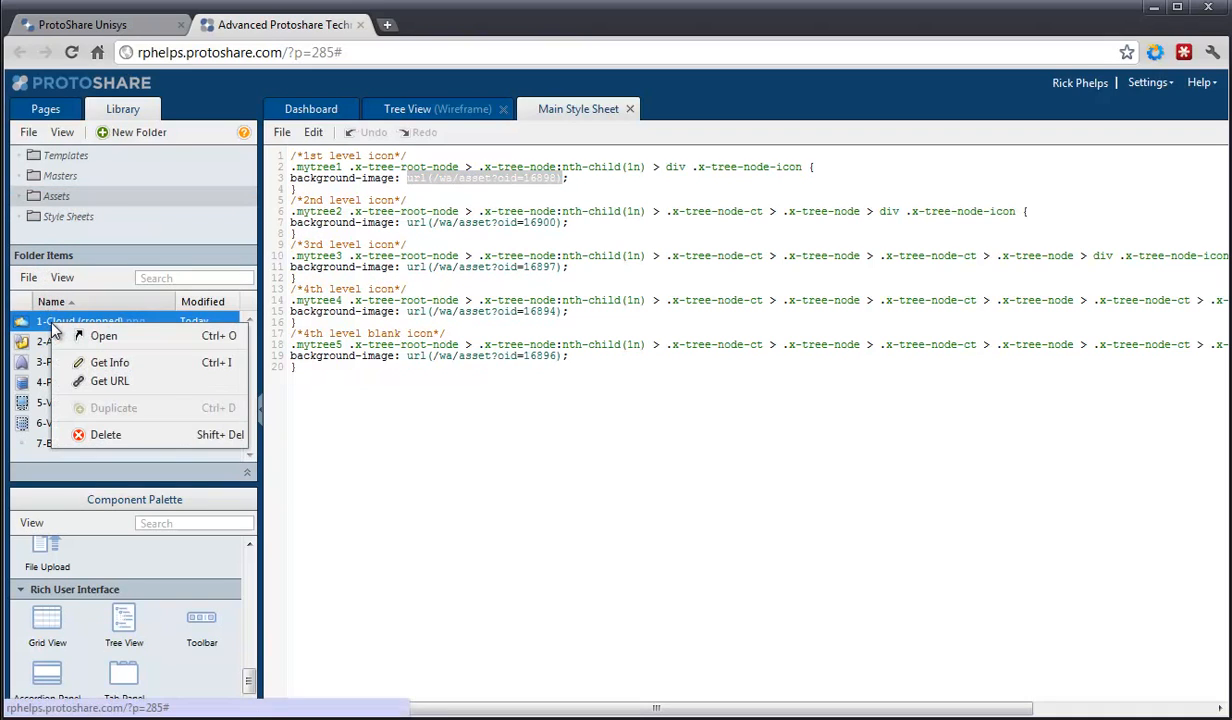
{"action": "left_click", "coordinate": [131, 390]}
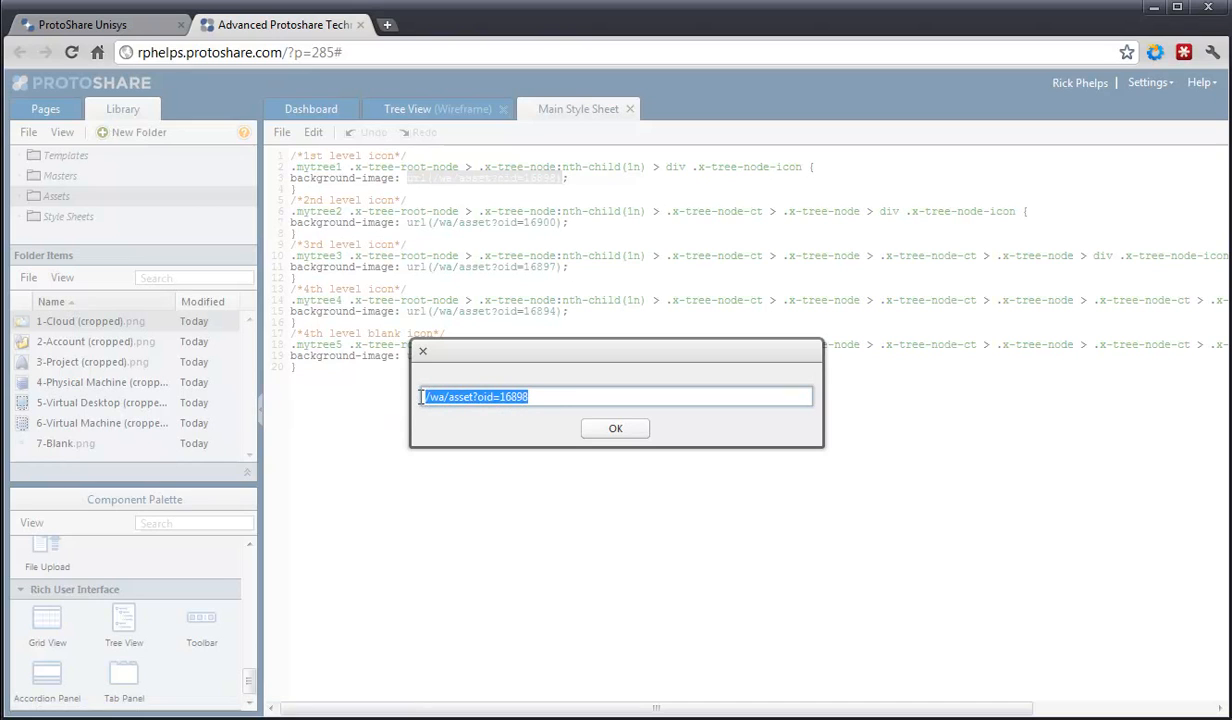
{"action": "left_click", "coordinate": [612, 427]}
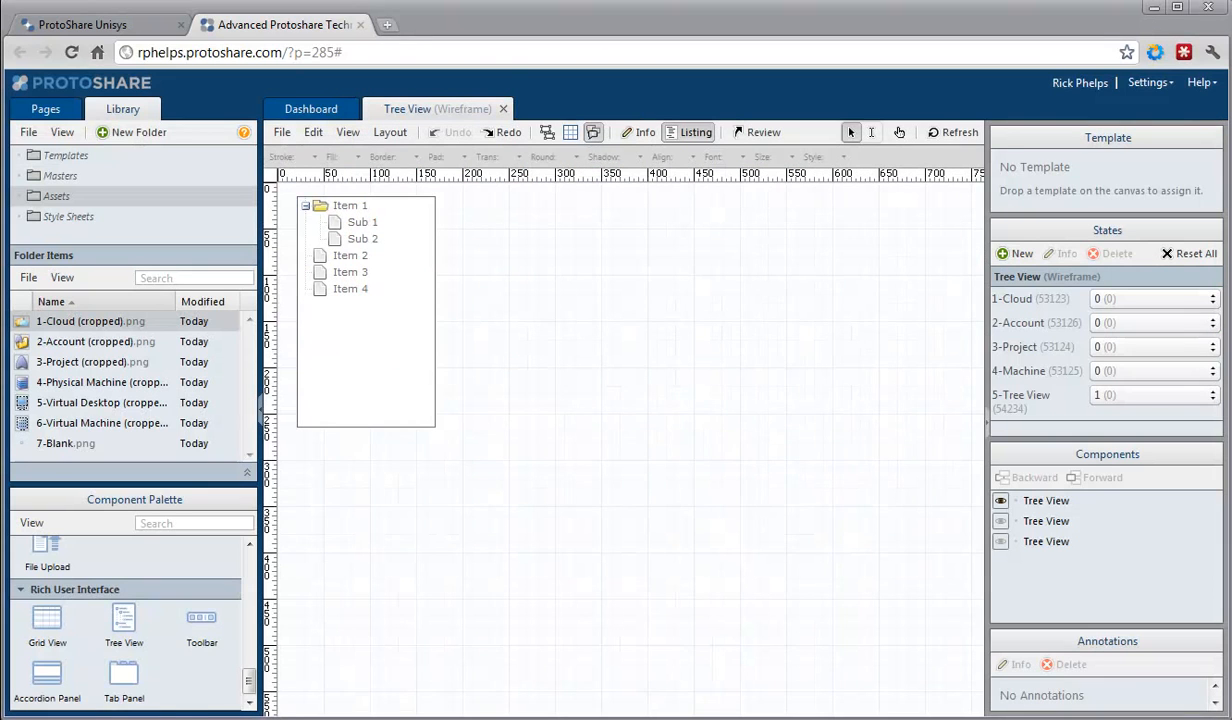
Step: Edit the Tree View's content, renaming Item 1 as Cloud1 and its two sub-items as Account1 and Account2
{"action": "left_click", "coordinate": [320, 355]}
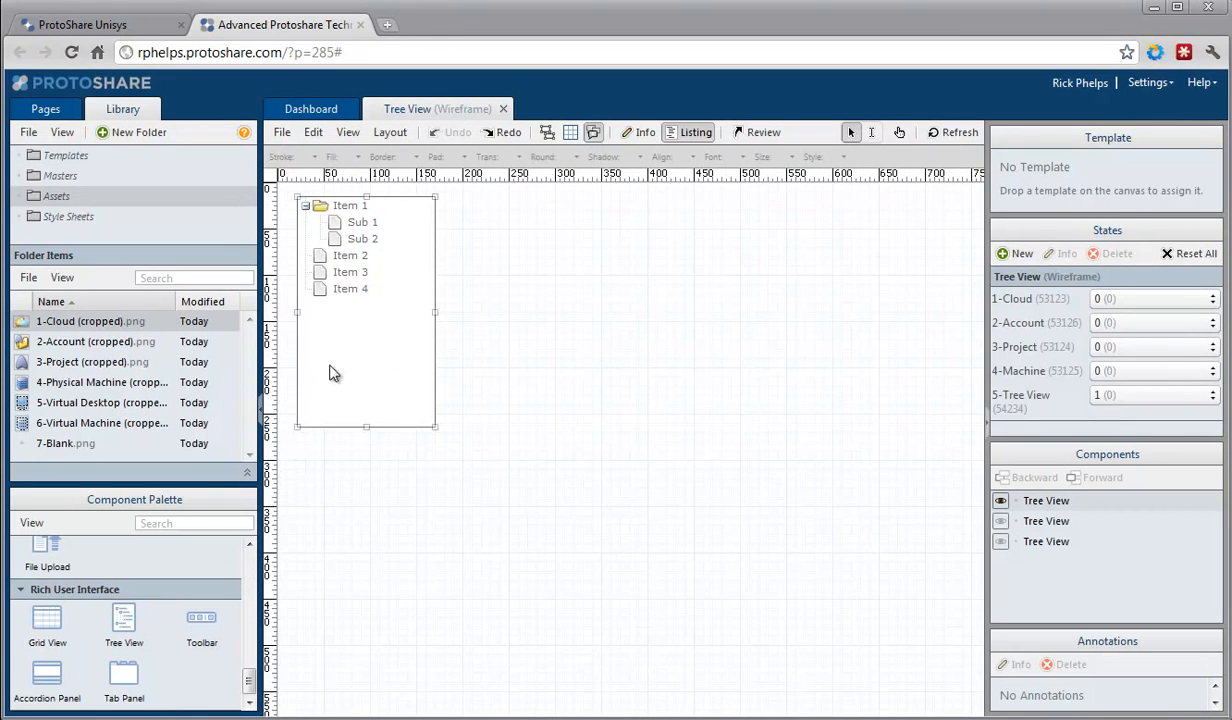
{"action": "double_click", "coordinate": [350, 340]}
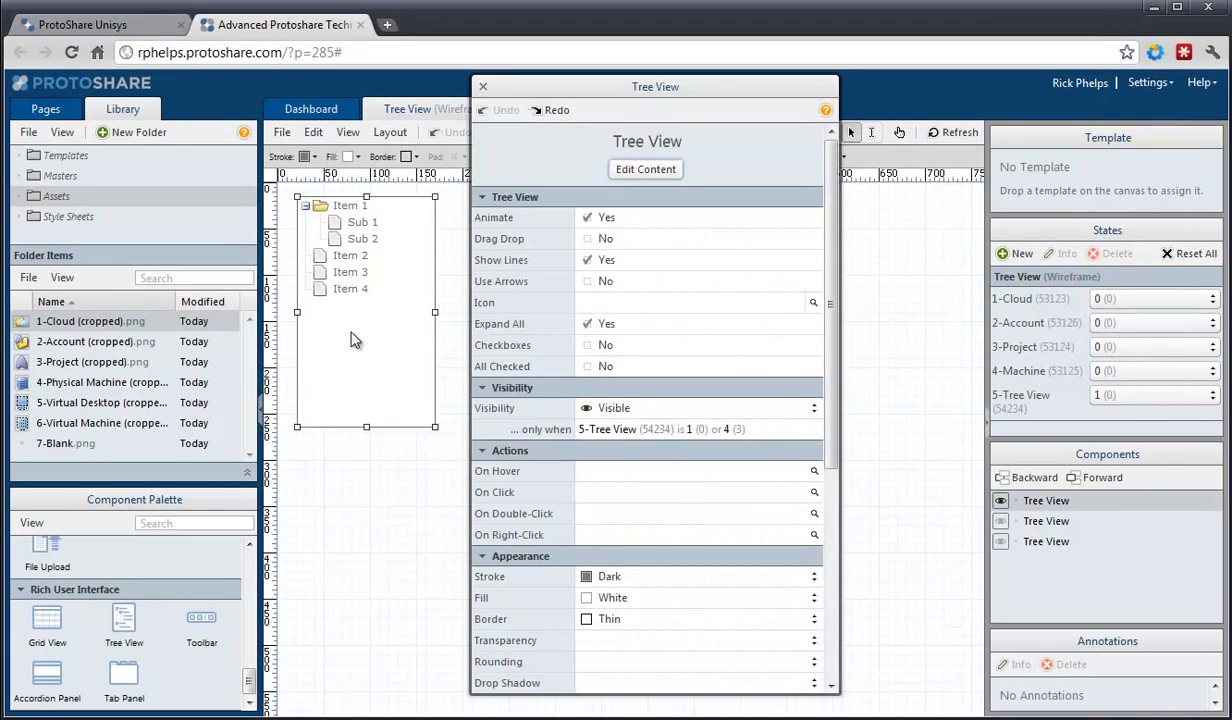
{"action": "left_click", "coordinate": [648, 170]}
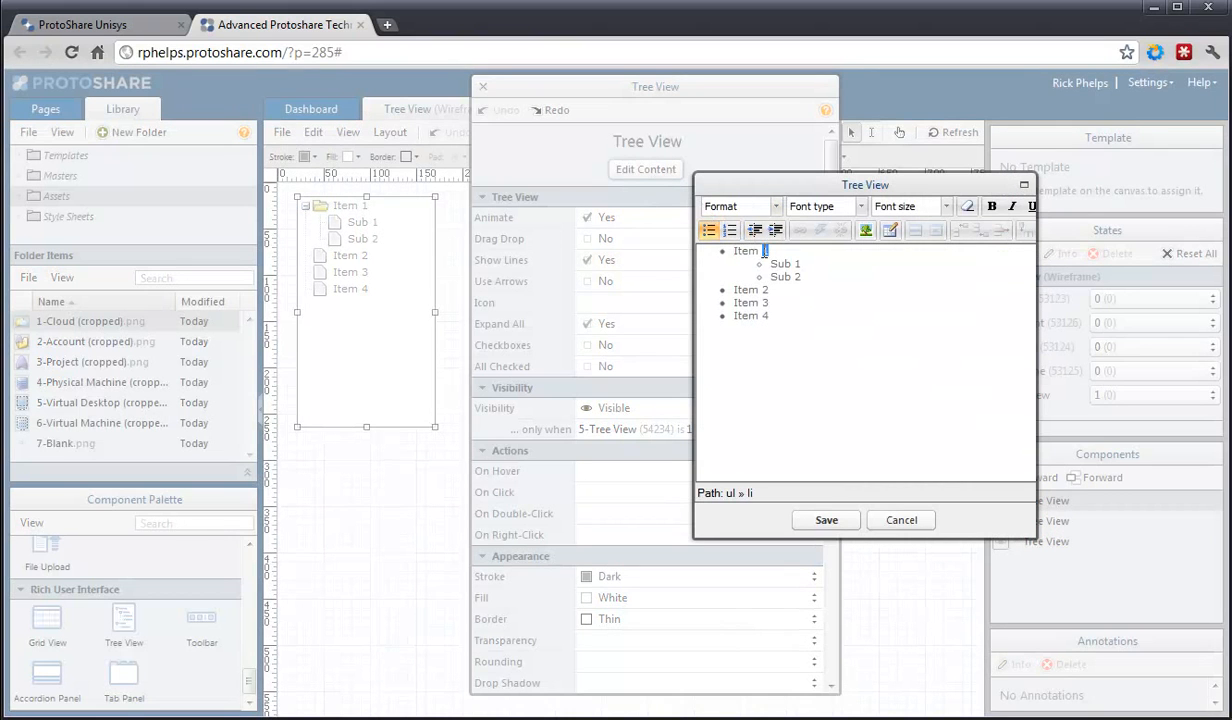
{"action": "left_click_drag", "start_coordinate": [768, 251], "coordinate": [734, 256]}
{"action": "key", "text": "Delete"}
{"action": "type", "text": "Cloud1"}
{"action": "left_click_drag", "start_coordinate": [800, 264], "coordinate": [773, 254]}
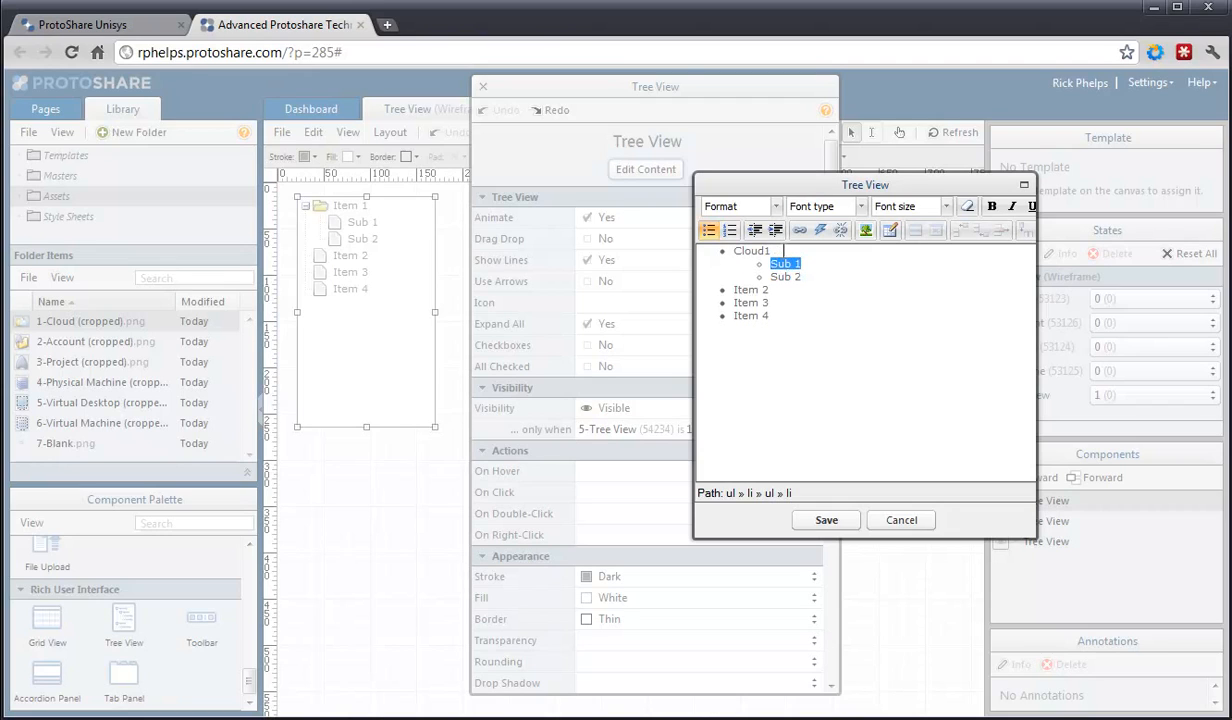
{"action": "type", "text": "Account1"}
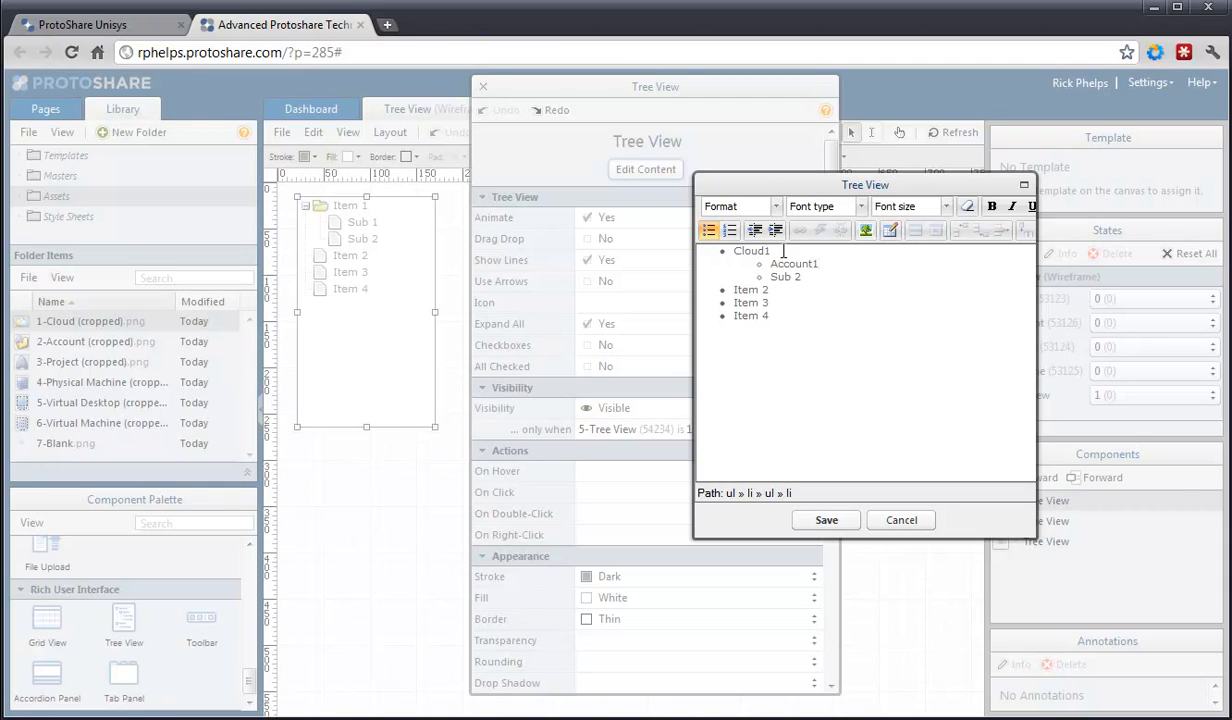
{"action": "left_click_drag", "start_coordinate": [802, 275], "coordinate": [745, 265]}
{"action": "type", "text": "Account2"}
Step: Add a nested level beneath Account2 with the items Project1, Project2 and Project3
{"action": "key", "text": "Return"}
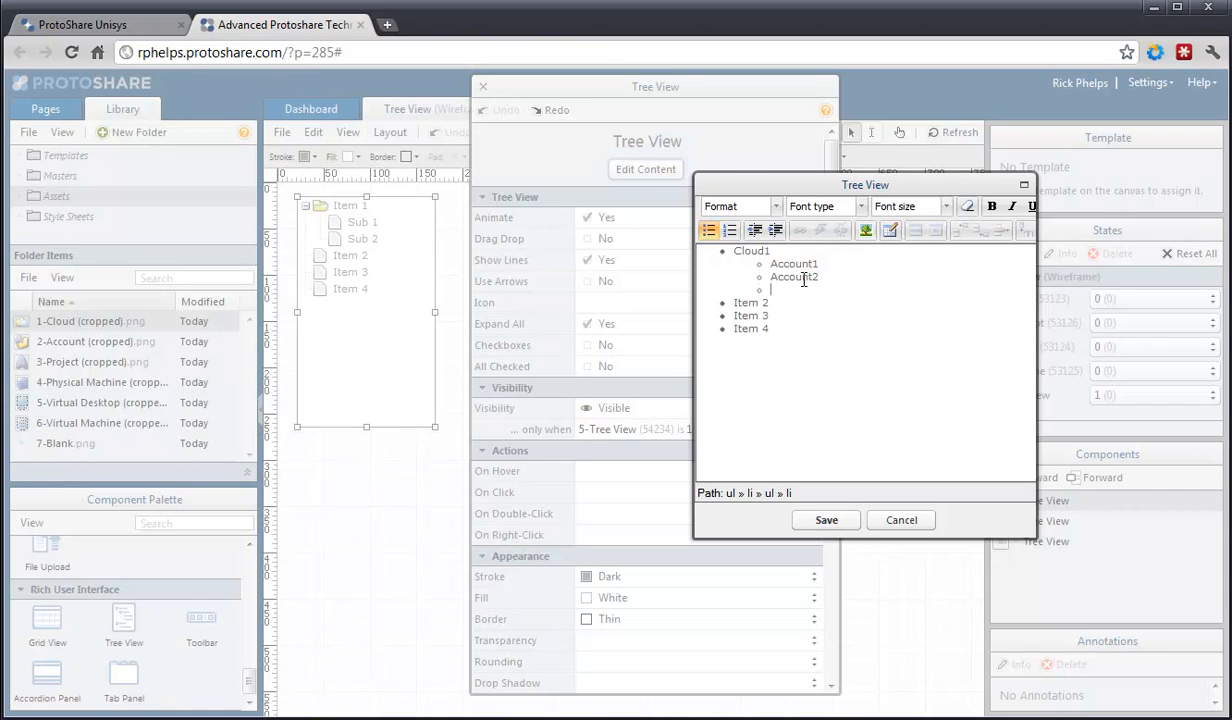
{"action": "left_click", "coordinate": [777, 231]}
{"action": "type", "text": "Projec"}
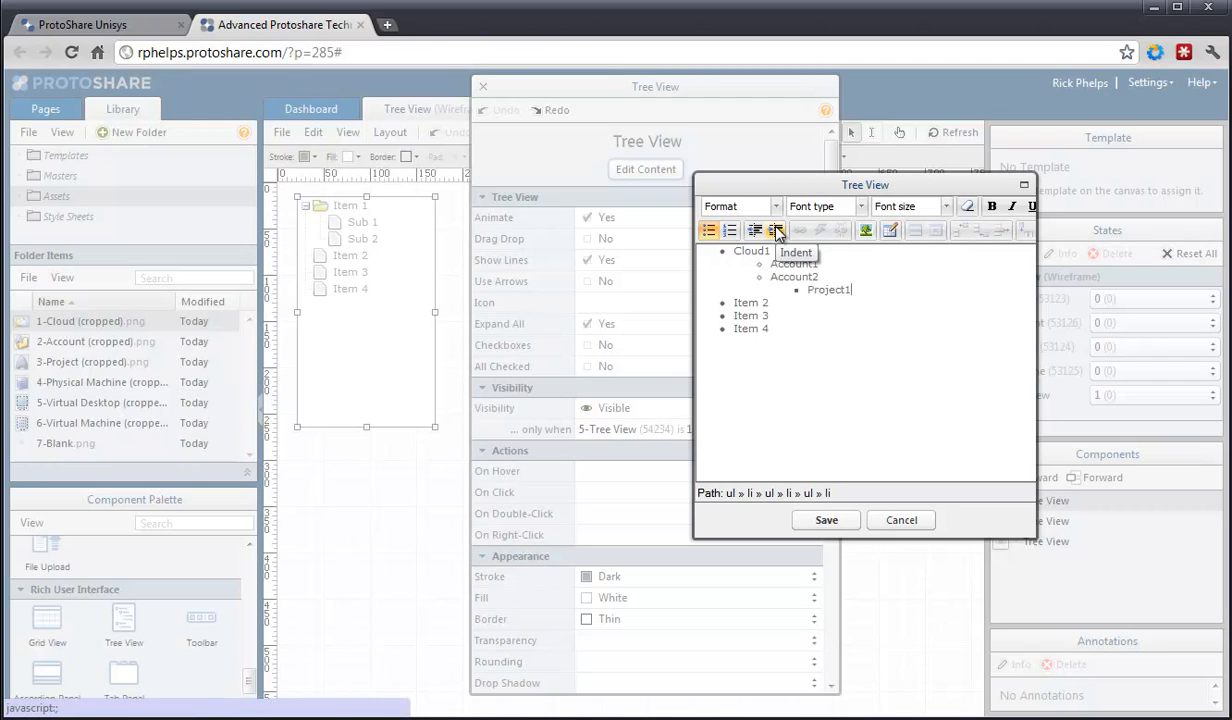
{"action": "type", "text": "t1"}
{"action": "key", "text": "Return"}
{"action": "type", "text": "Project2"}
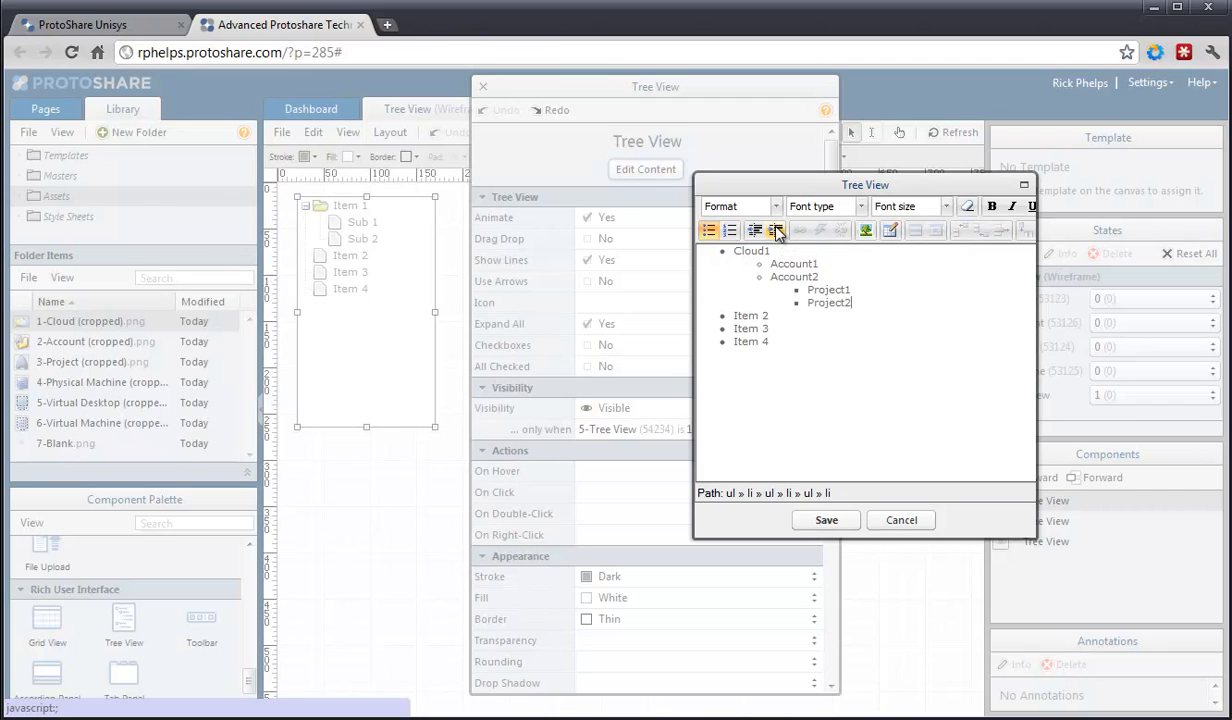
{"action": "key", "text": "Return"}
{"action": "type", "text": "Project3"}
Step: Add a fourth level beneath Project3 with the items Virtual Machine, Physical Machine and Virtual Desktop
{"action": "key", "text": "Return"}
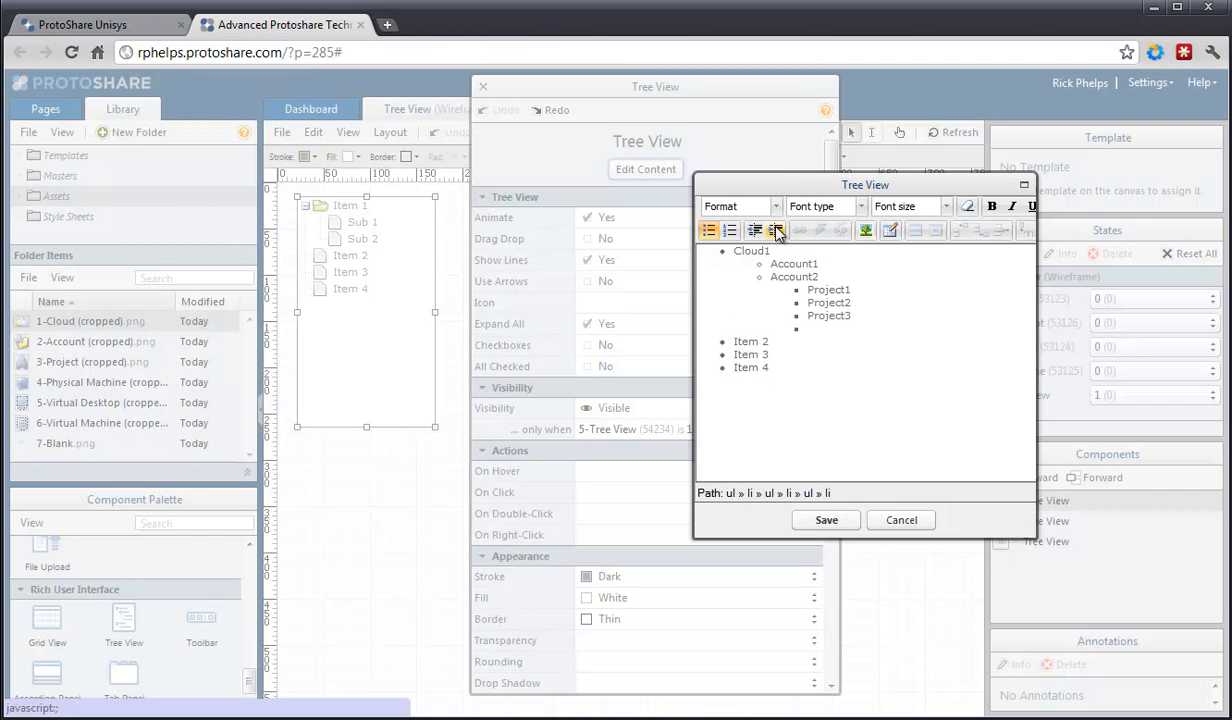
{"action": "left_click", "coordinate": [777, 231]}
{"action": "type", "text": "Virtual Machine"}
{"action": "key", "text": "Return"}
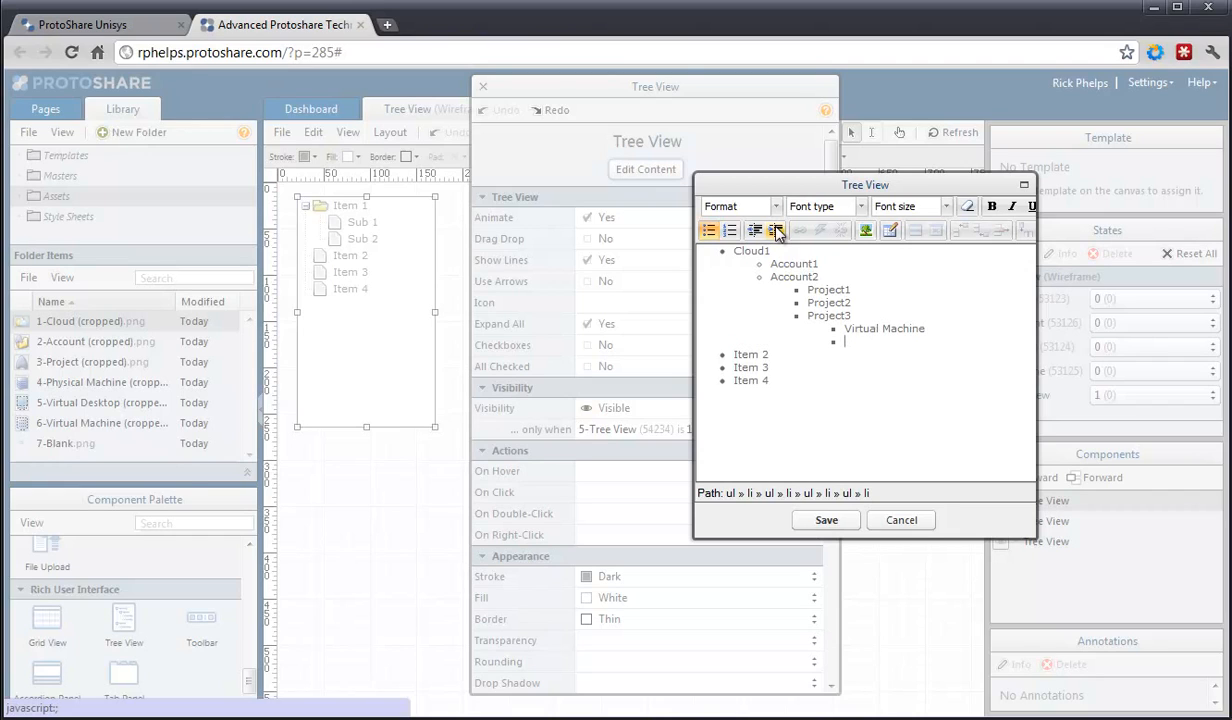
{"action": "type", "text": "Physical Machine"}
{"action": "key", "text": "Return"}
{"action": "type", "text": "V"}
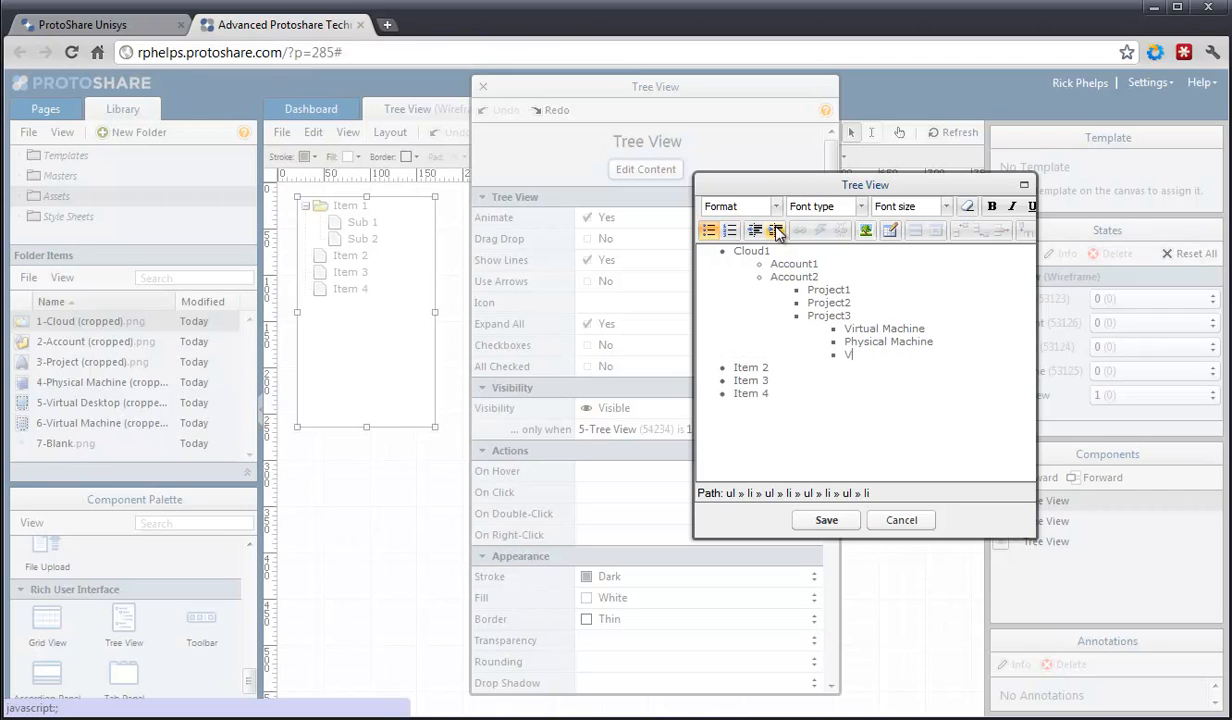
{"action": "type", "text": "irtual Desktop"}
Step: Rename Item 2 and Item 3 as Cloud2 and Cloud3, delete Item 4, and save the Tree View's content
{"action": "left_click_drag", "start_coordinate": [771, 366], "coordinate": [733, 366]}
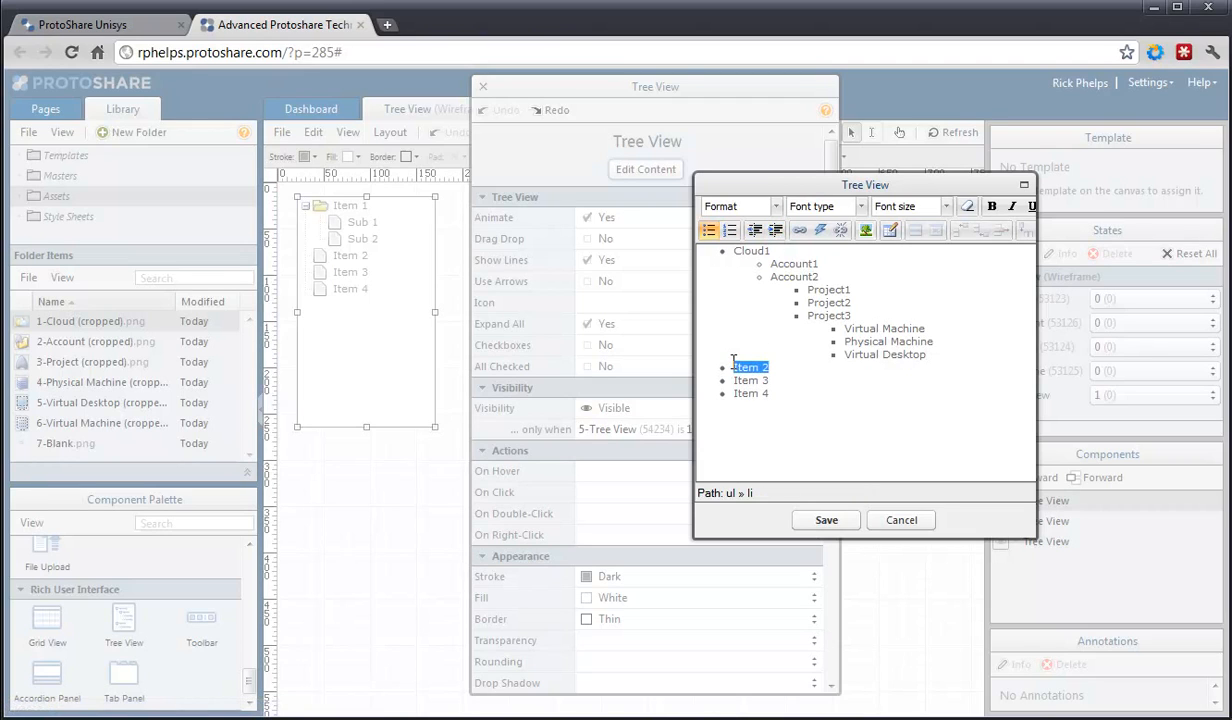
{"action": "type", "text": "Cloud2"}
{"action": "left_click_drag", "start_coordinate": [771, 380], "coordinate": [732, 381]}
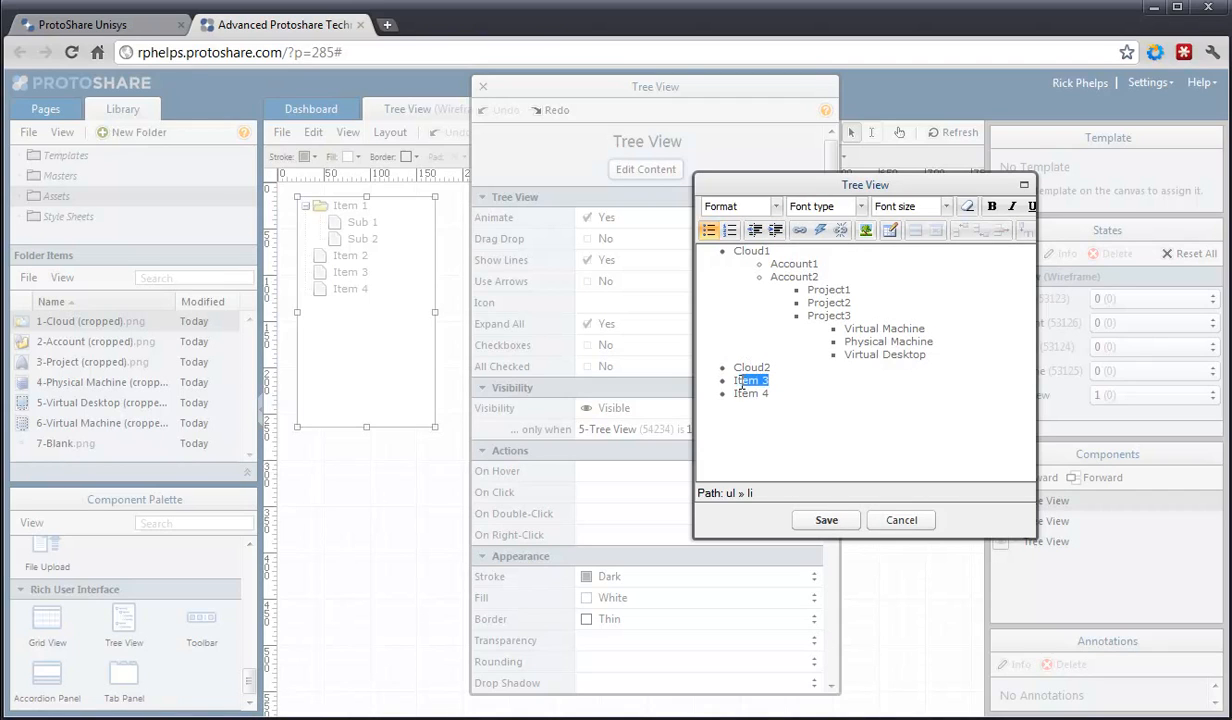
{"action": "type", "text": "Cloud3"}
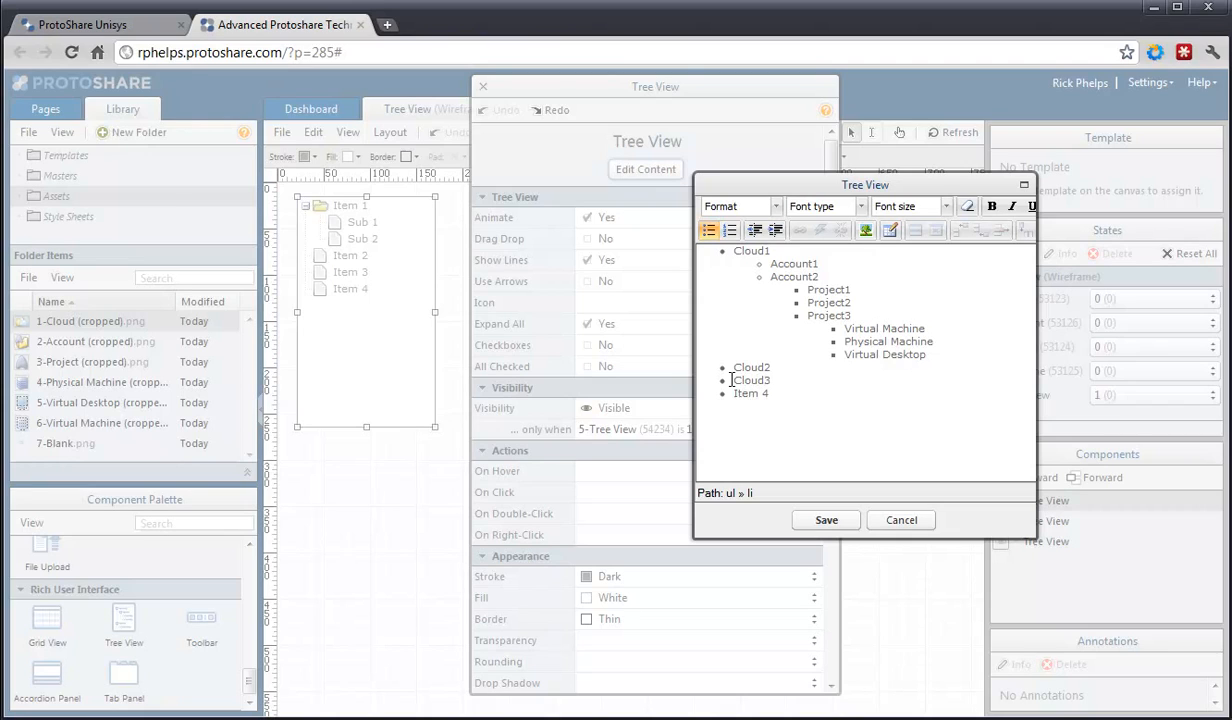
{"action": "left_click_drag", "start_coordinate": [793, 392], "coordinate": [676, 405]}
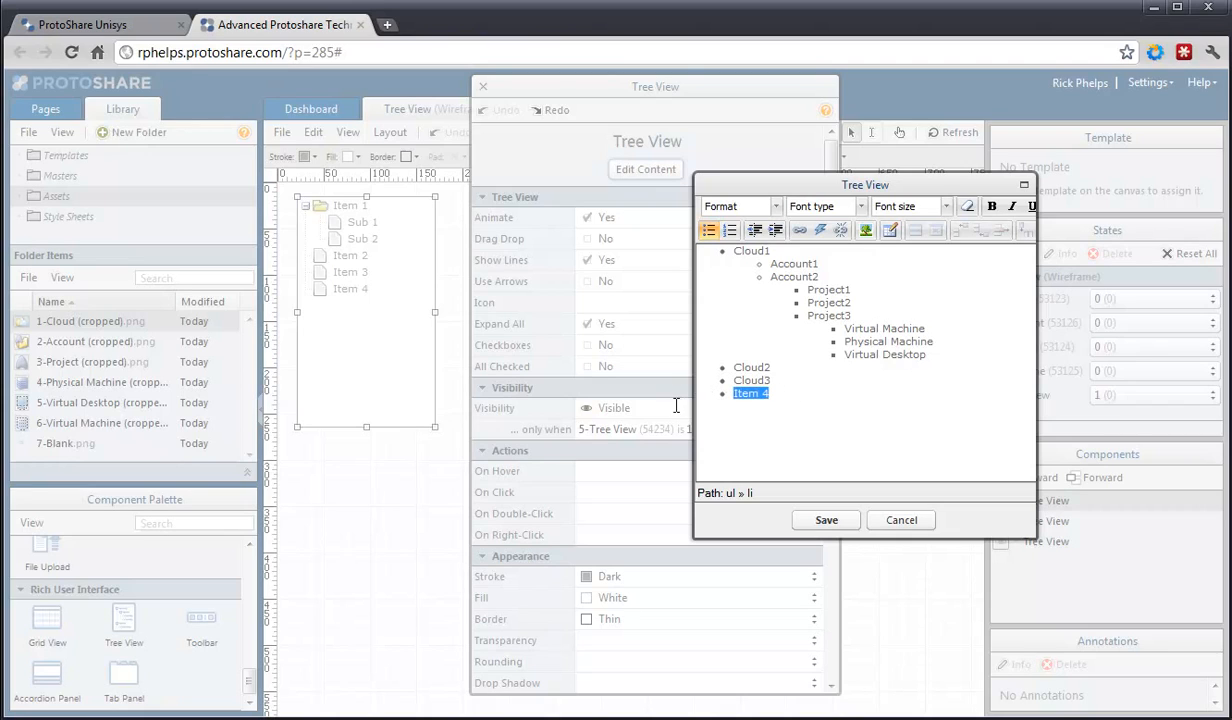
{"action": "key", "text": "BackSpace"}
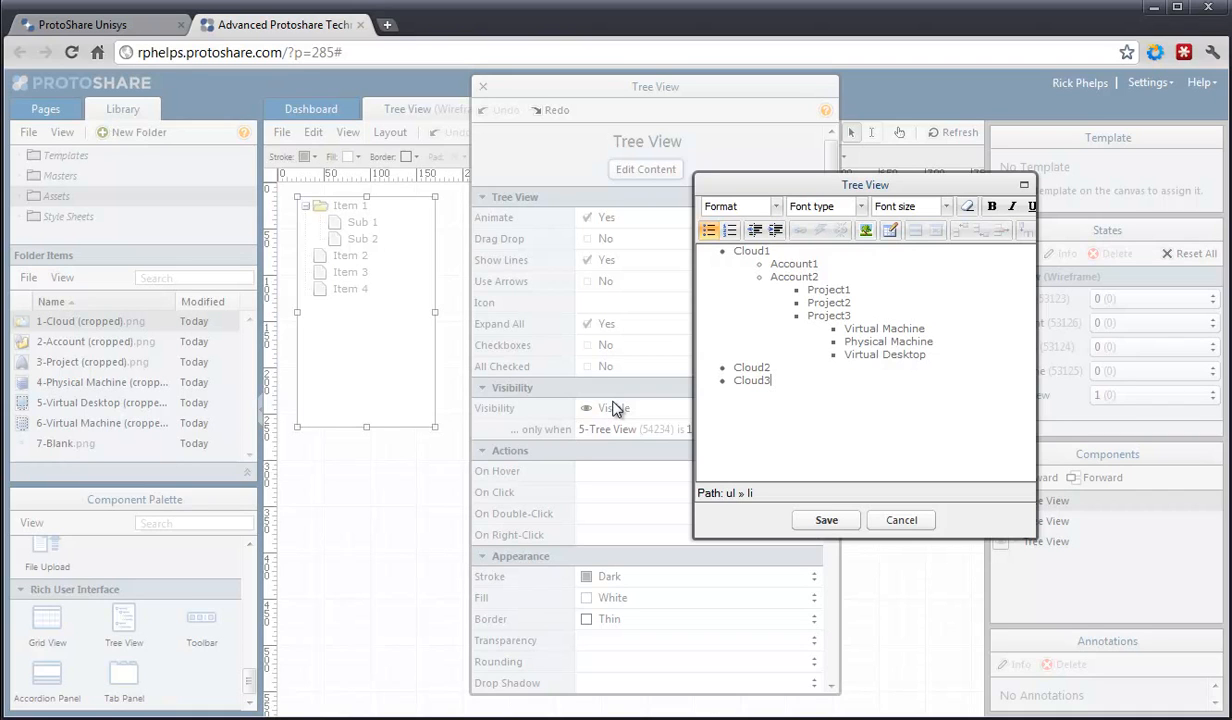
{"action": "left_click", "coordinate": [836, 521]}
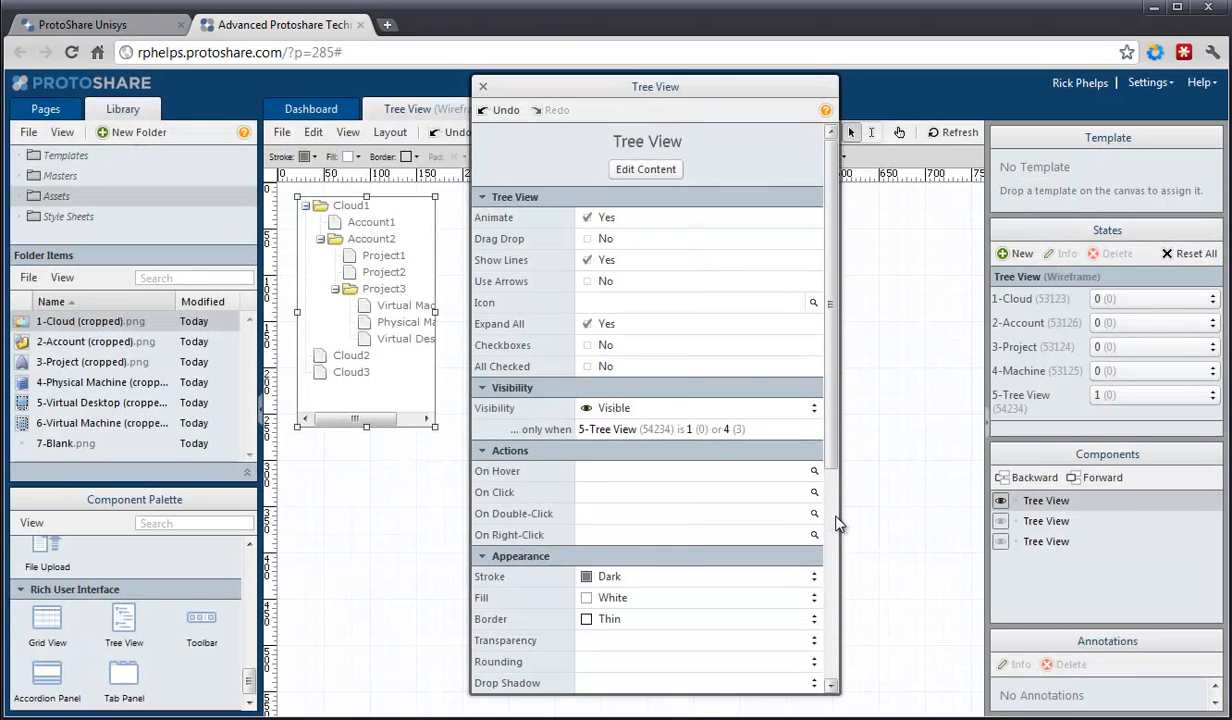
Step: Close the Tree View's properties and widen the component to about 200 pixels
{"action": "left_click", "coordinate": [484, 88]}
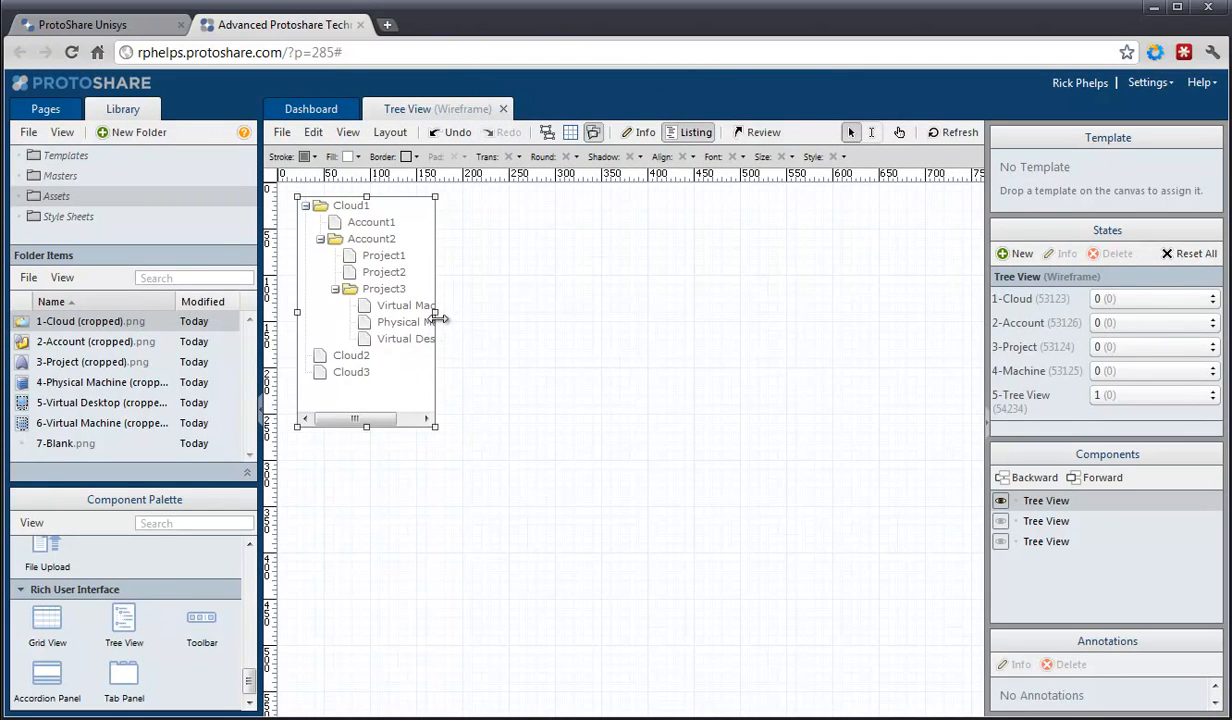
{"action": "left_click_drag", "start_coordinate": [436, 312], "coordinate": [484, 314]}
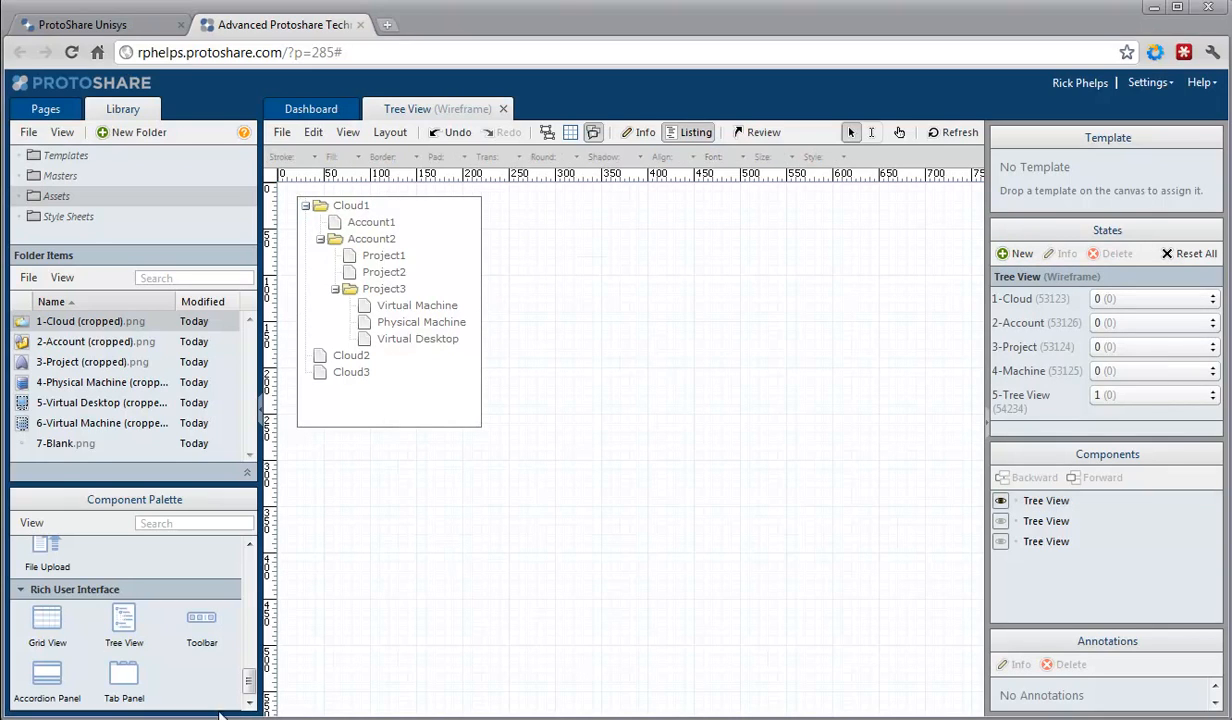
Step: Examine the class names in the Mark-up section of the Tree View's properties, then close the properties
{"action": "left_click", "coordinate": [368, 410]}
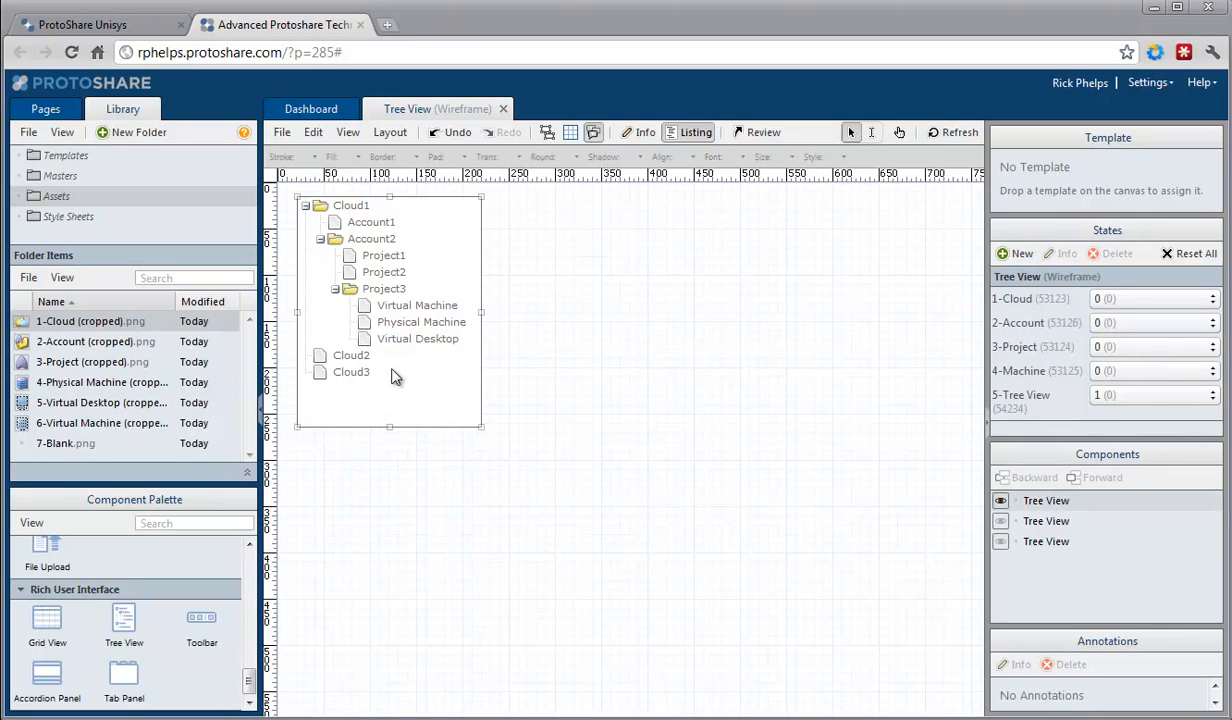
{"action": "double_click", "coordinate": [395, 376]}
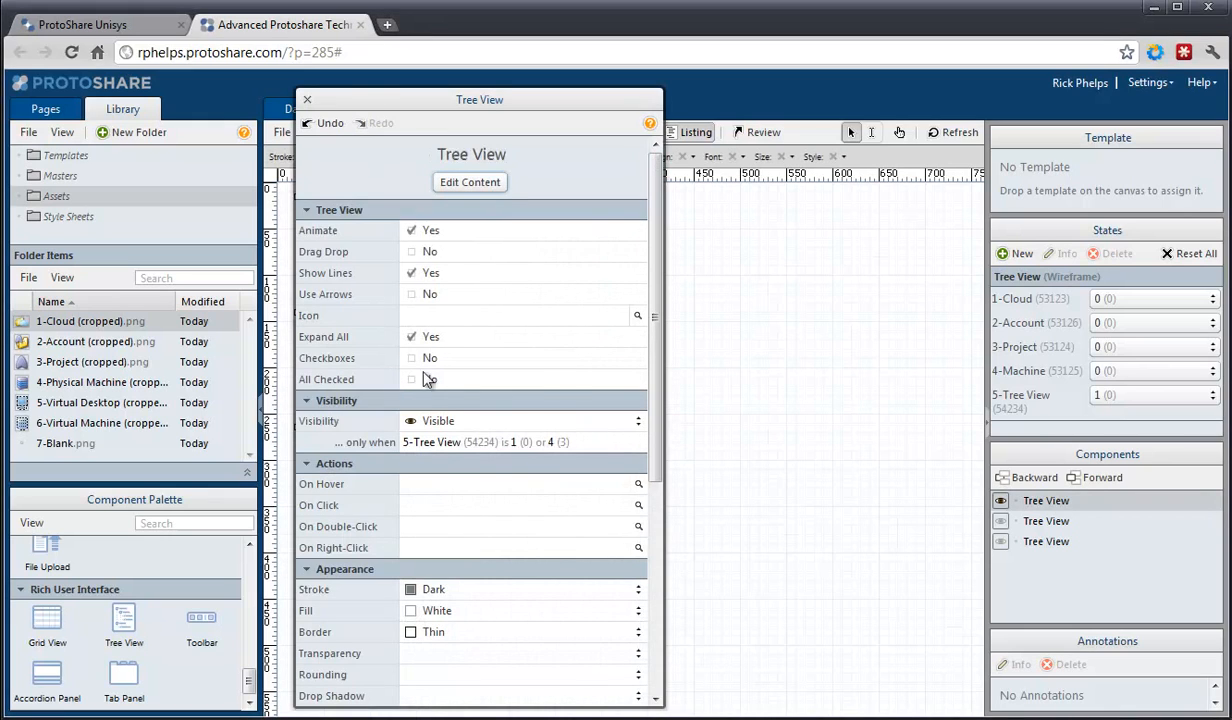
{"action": "left_click_drag", "start_coordinate": [653, 398], "coordinate": [649, 652]}
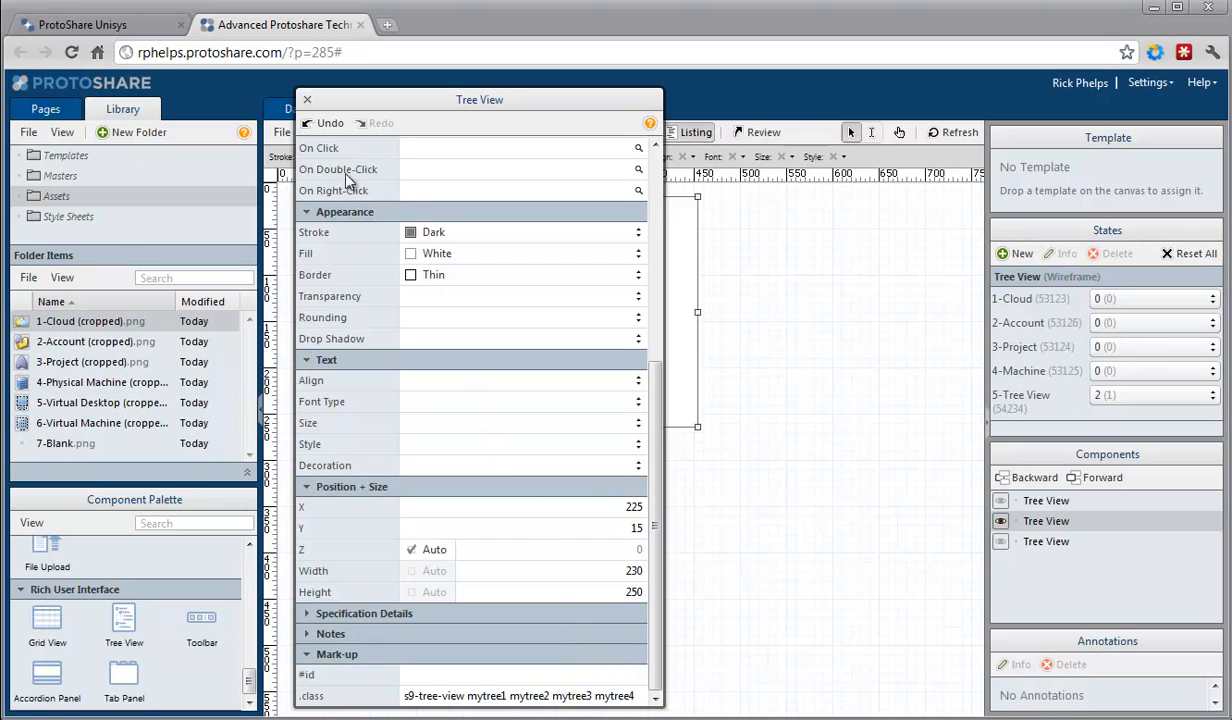
{"action": "left_click", "coordinate": [307, 101]}
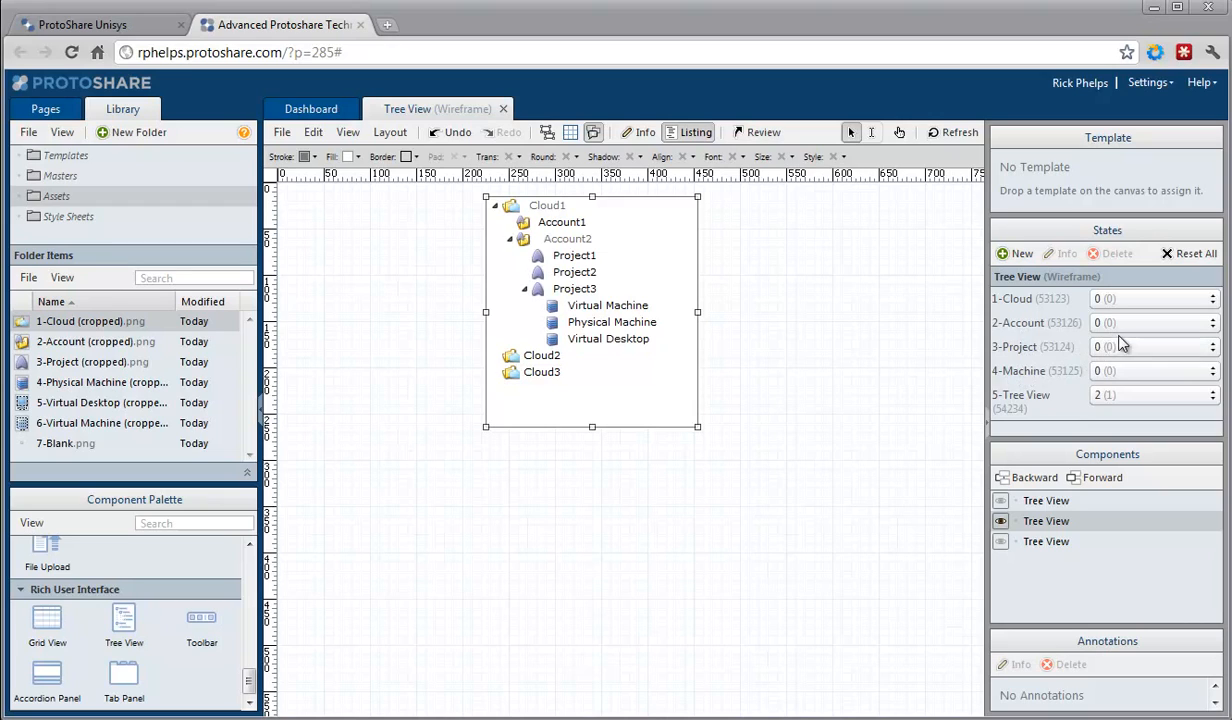
Step: Examine the available values of the 1-Cloud, 2-Account, 3-Project and 4-Machine states, leaving each at 0
{"action": "left_click", "coordinate": [1201, 303]}
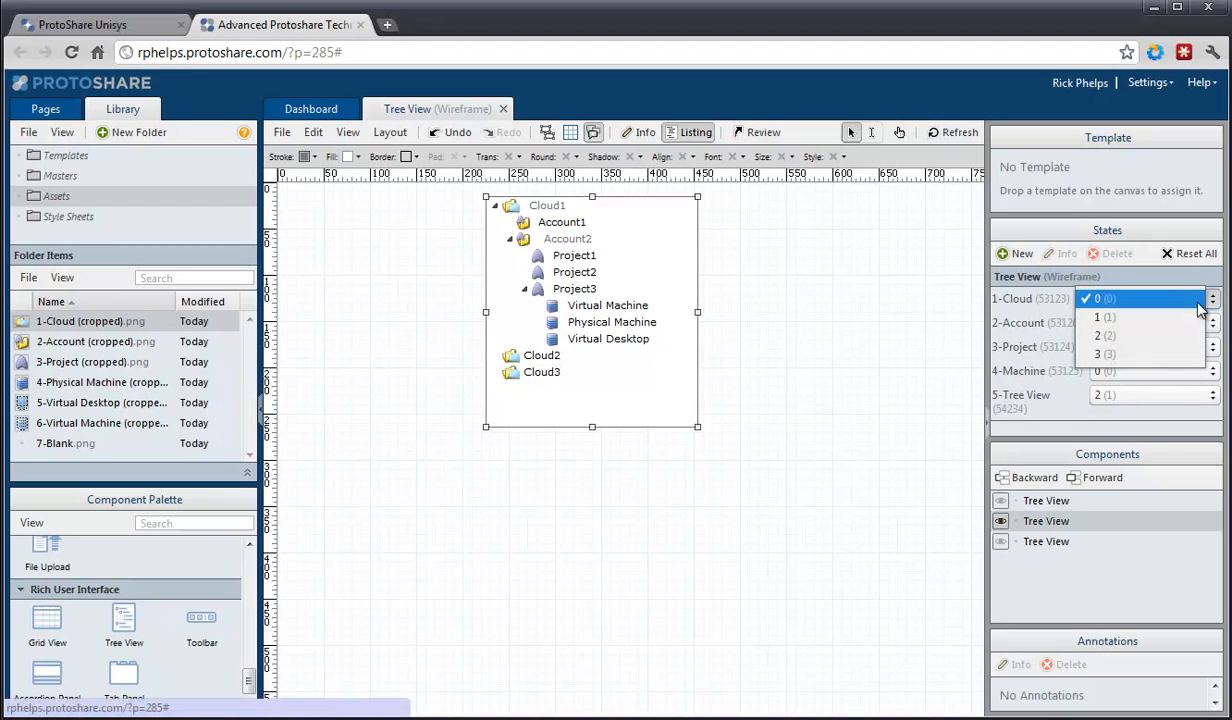
{"action": "left_click", "coordinate": [1201, 309]}
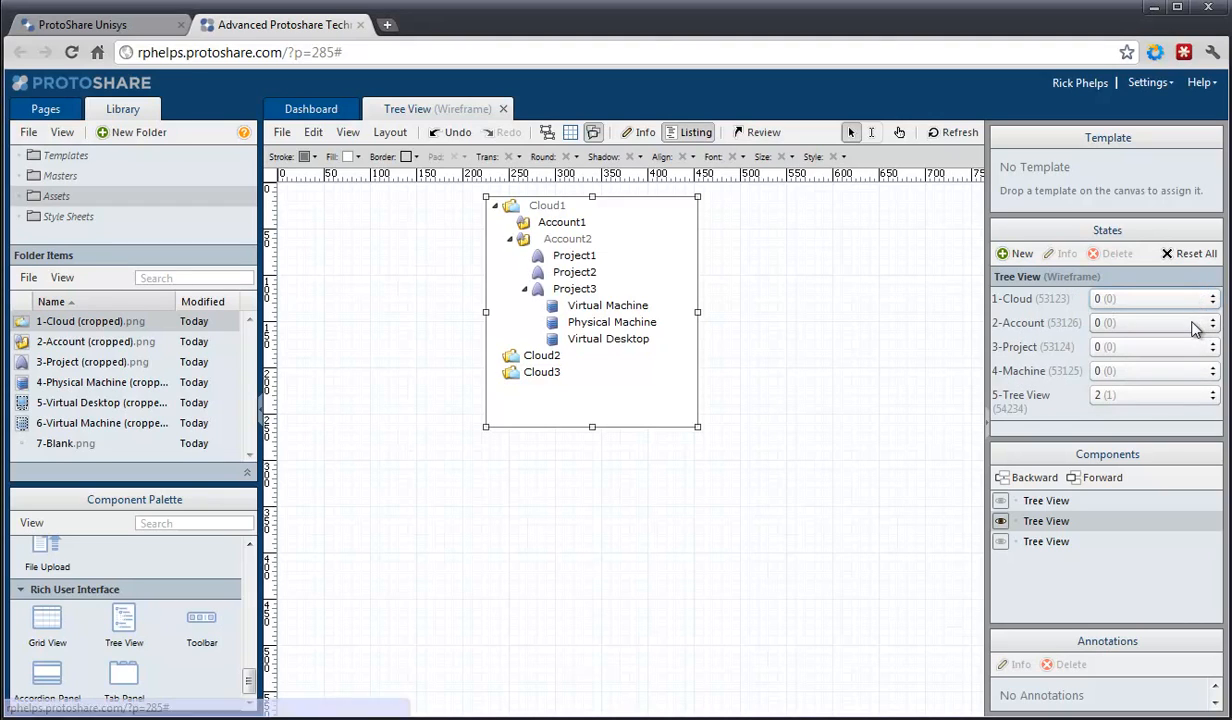
{"action": "left_click", "coordinate": [1197, 324]}
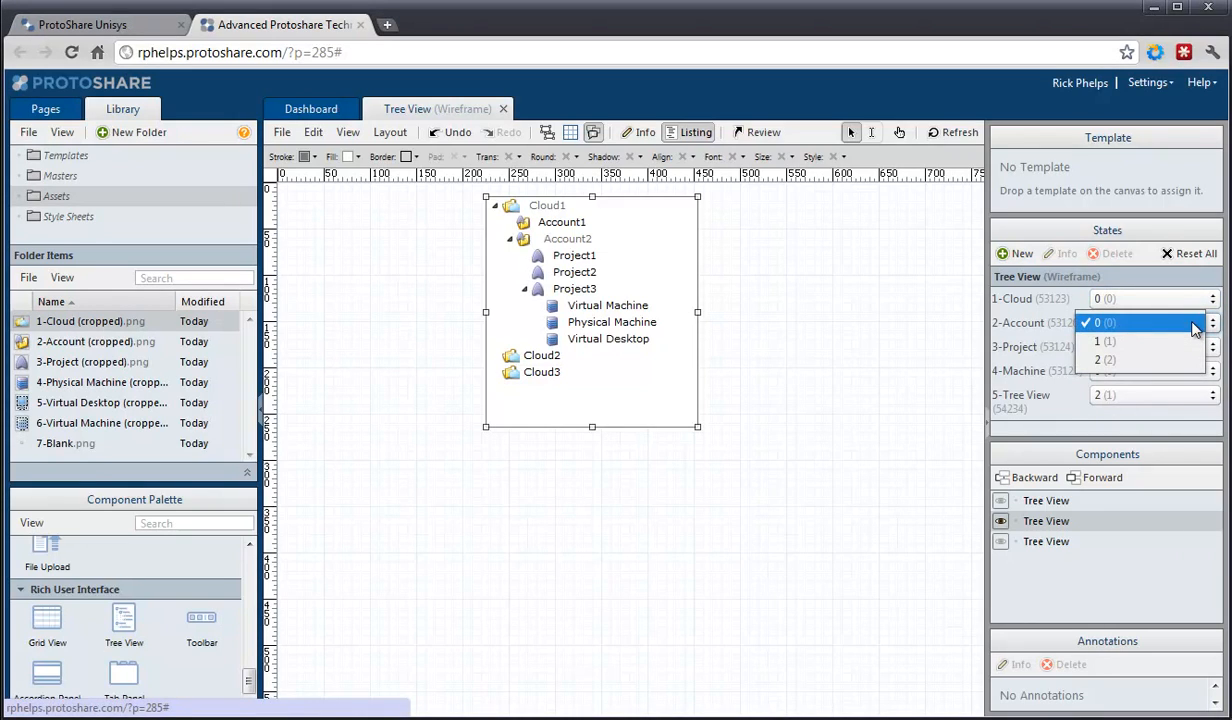
{"action": "left_click", "coordinate": [1195, 328]}
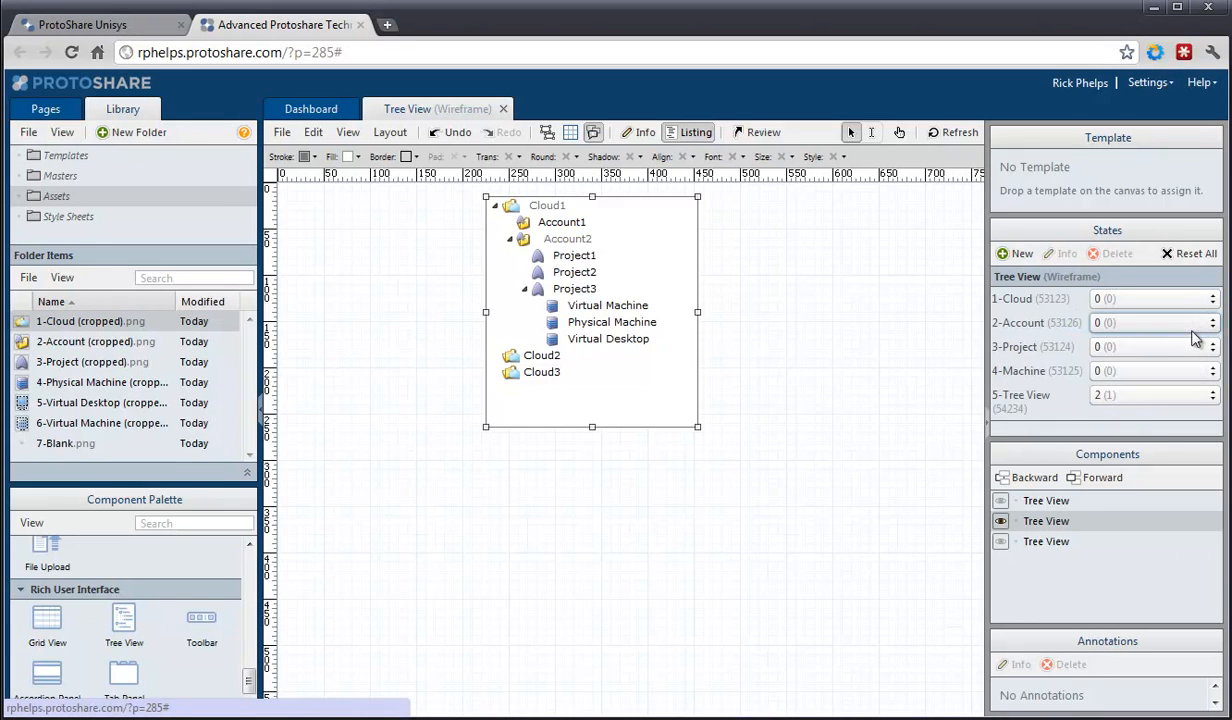
{"action": "left_click", "coordinate": [1199, 352]}
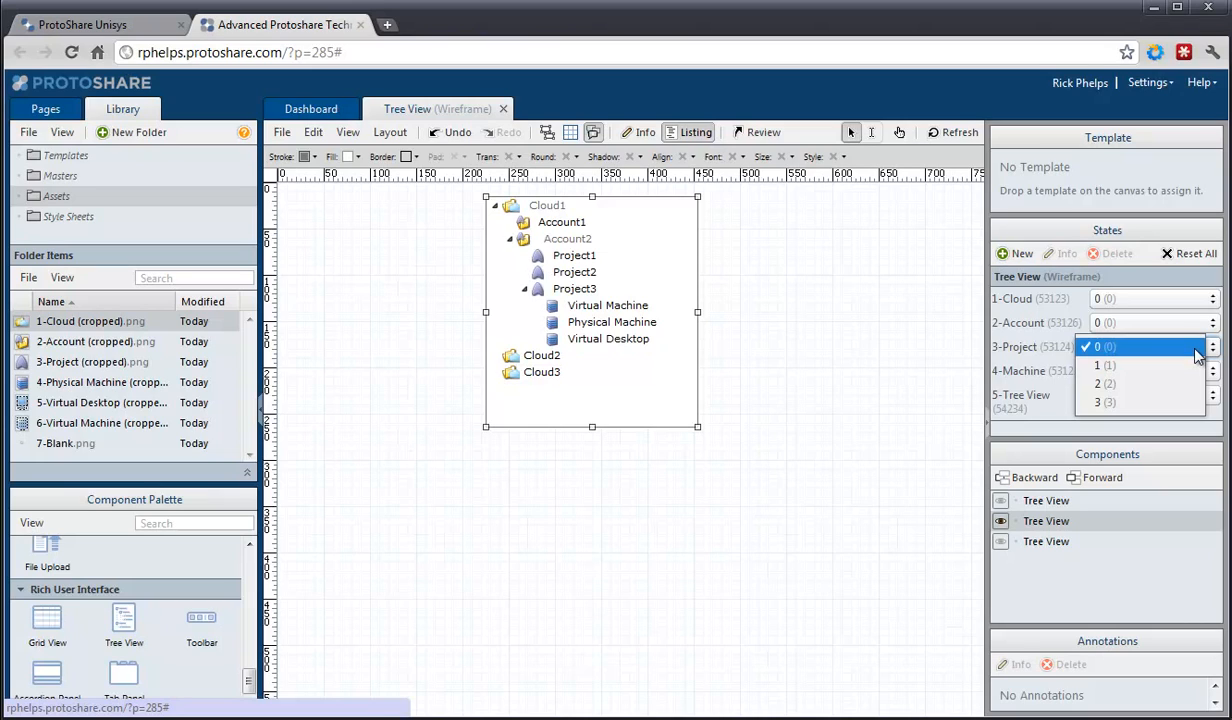
{"action": "left_click", "coordinate": [1197, 355]}
{"action": "left_click", "coordinate": [1188, 376]}
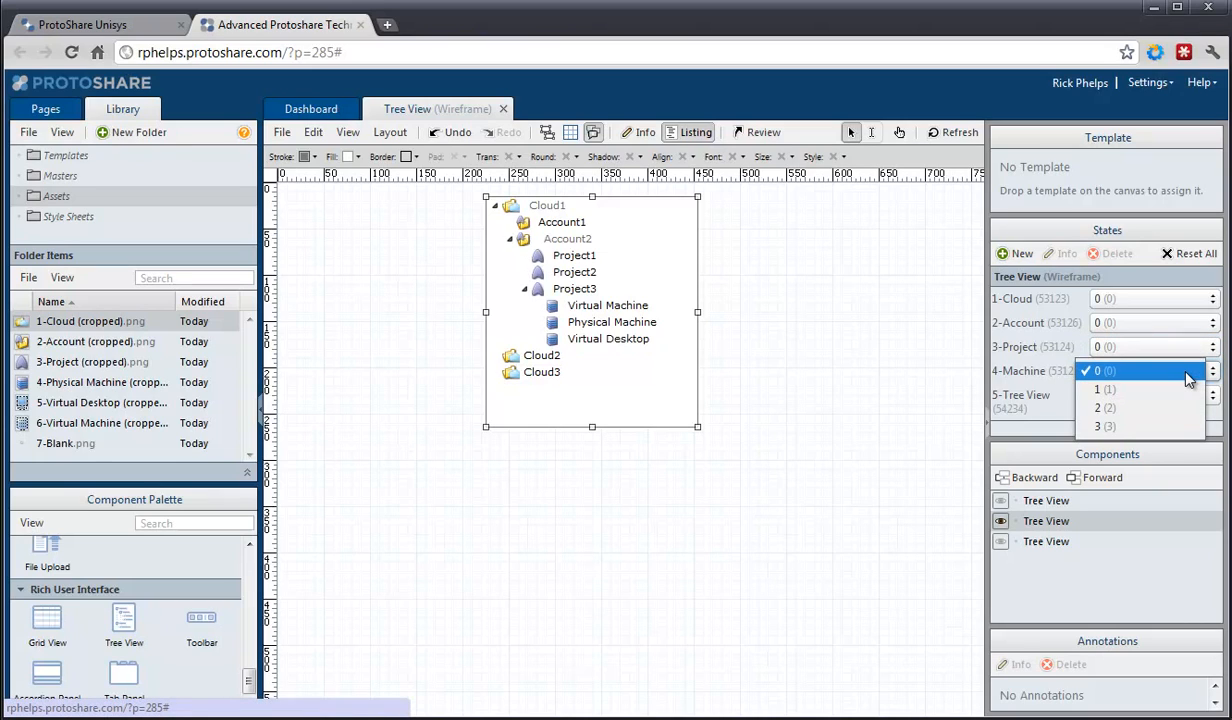
{"action": "left_click", "coordinate": [1188, 377]}
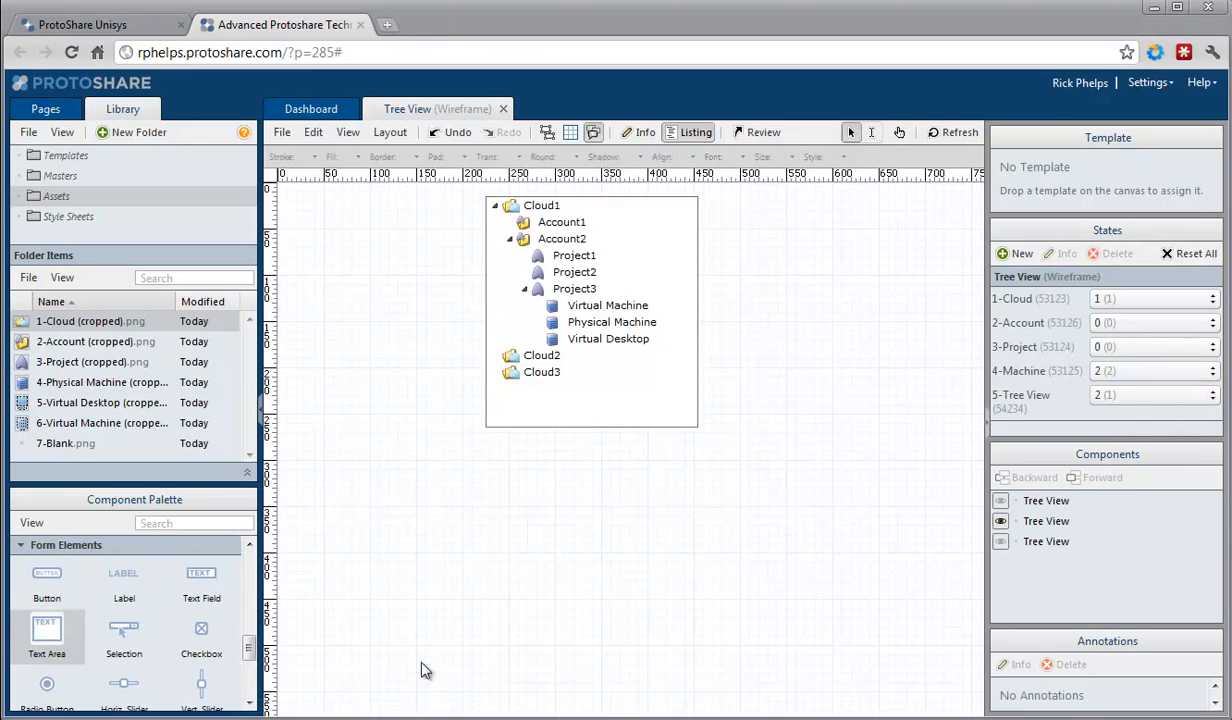
Step: In the Tree View's content, give Cloud1 a state link with 1-Cloud 1 and 2-Account, 3-Project and 4-Machine 0
{"action": "left_click", "coordinate": [605, 375]}
{"action": "double_click", "coordinate": [605, 375]}
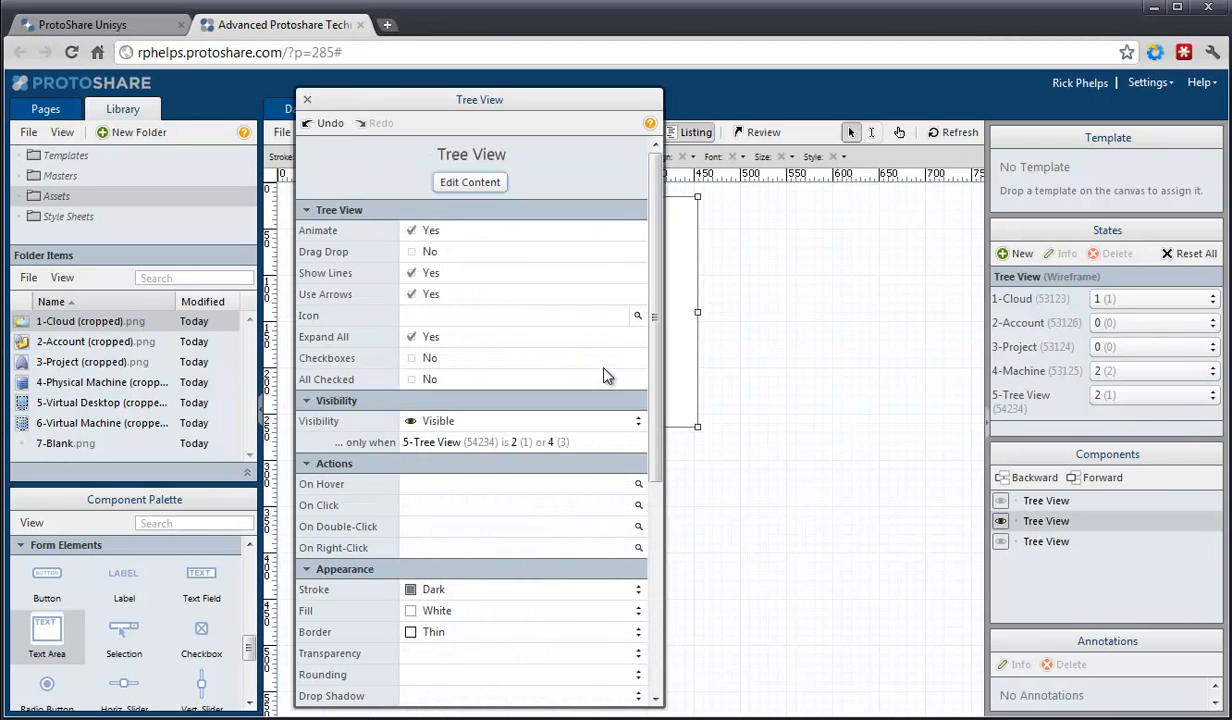
{"action": "left_click", "coordinate": [483, 183]}
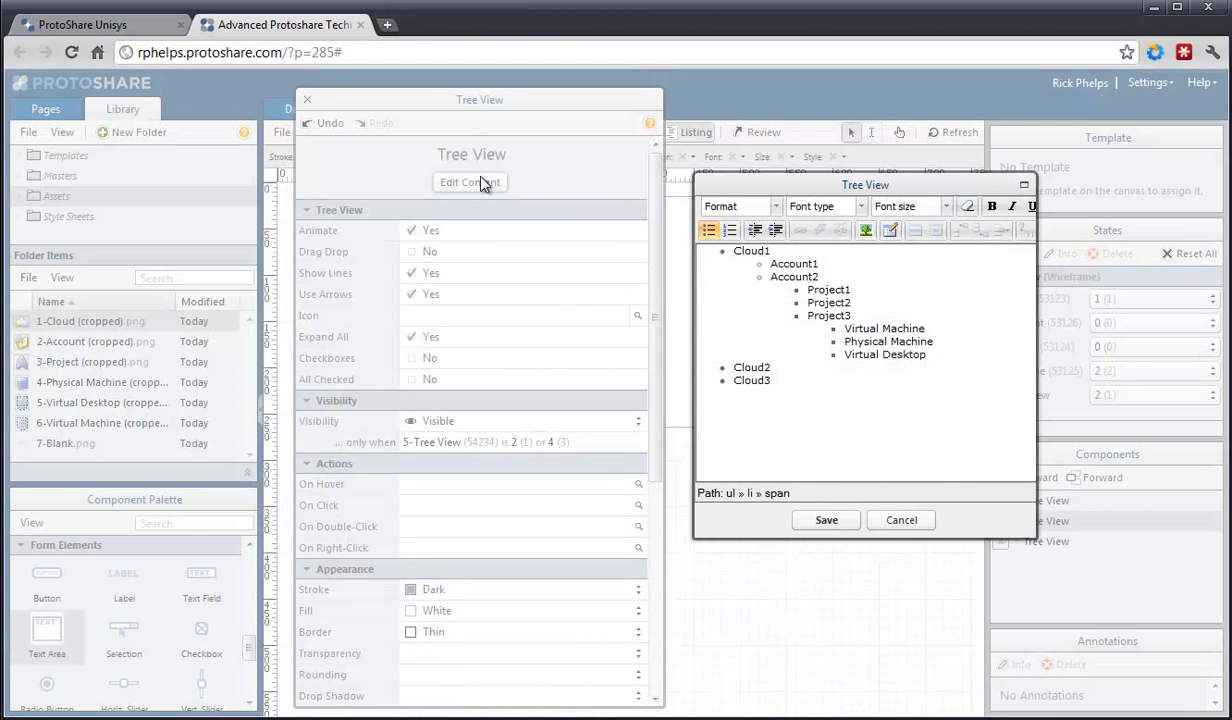
{"action": "double_click", "coordinate": [756, 251]}
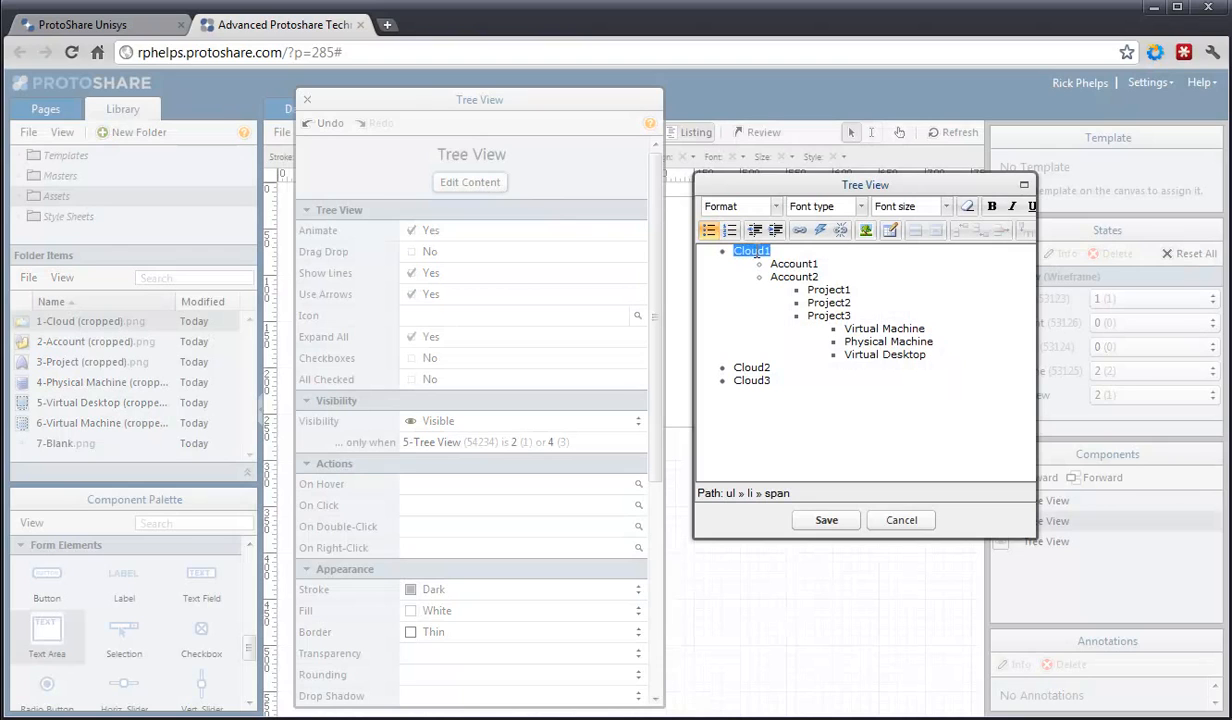
{"action": "left_click", "coordinate": [820, 240]}
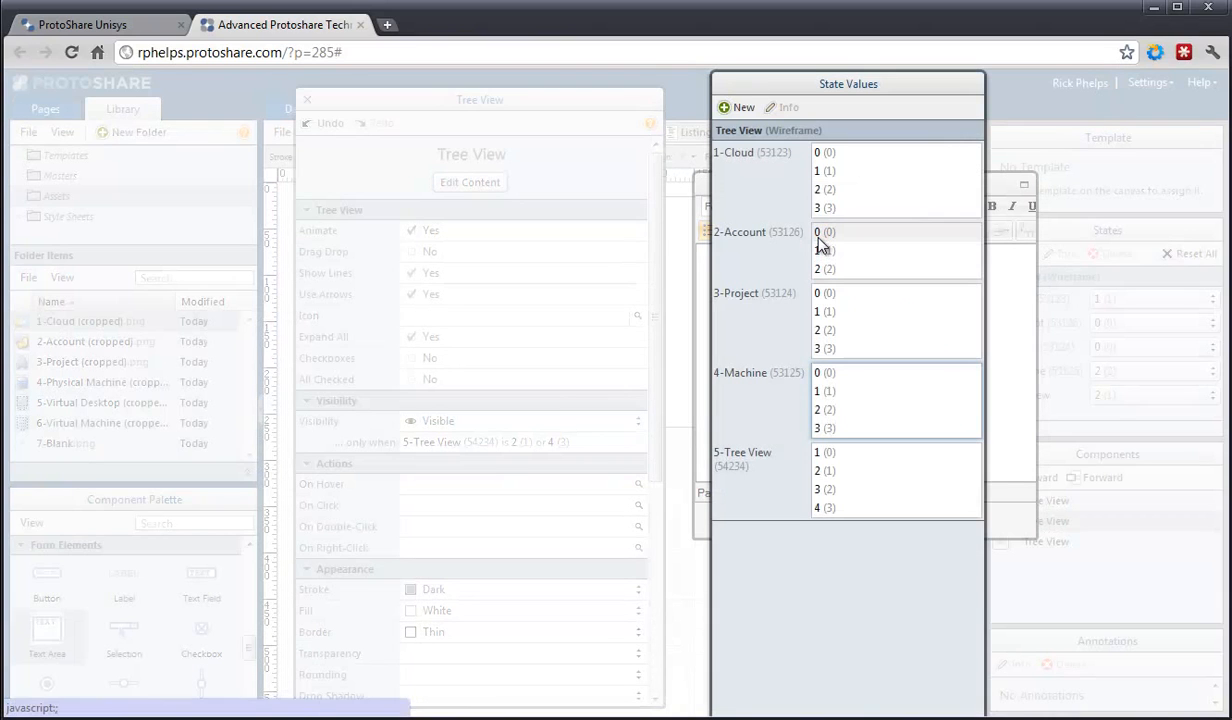
{"action": "left_click", "coordinate": [826, 172]}
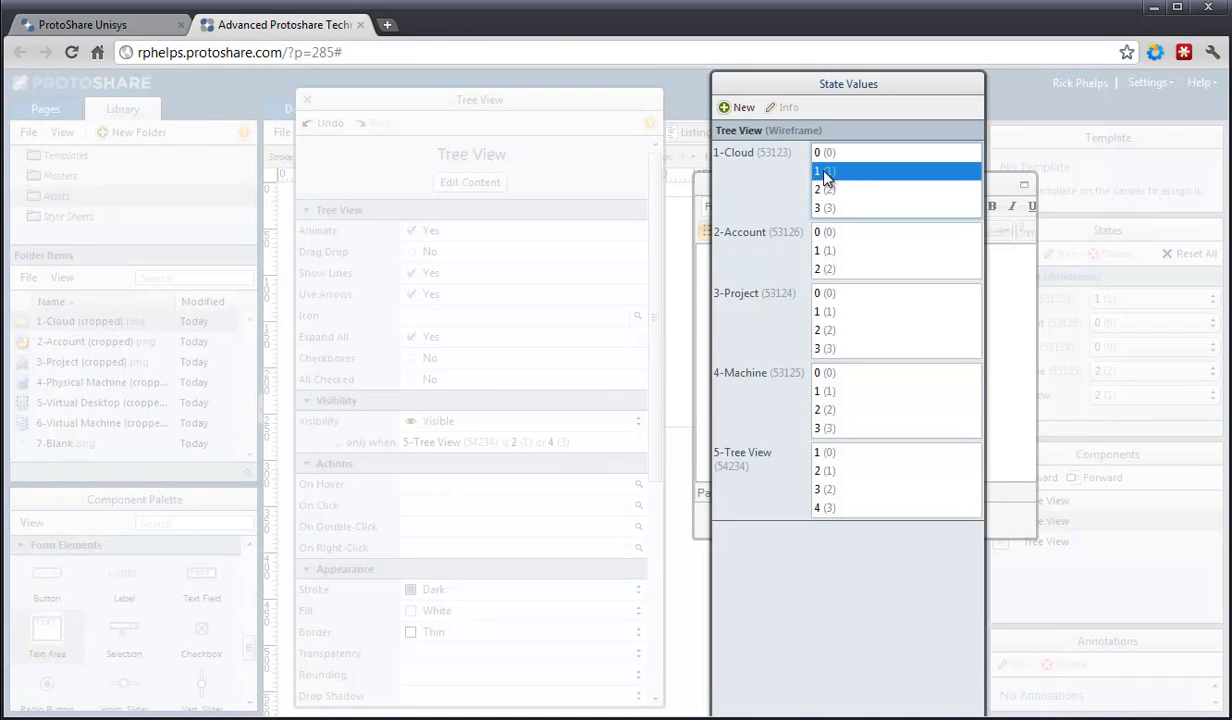
{"action": "left_click", "coordinate": [823, 234]}
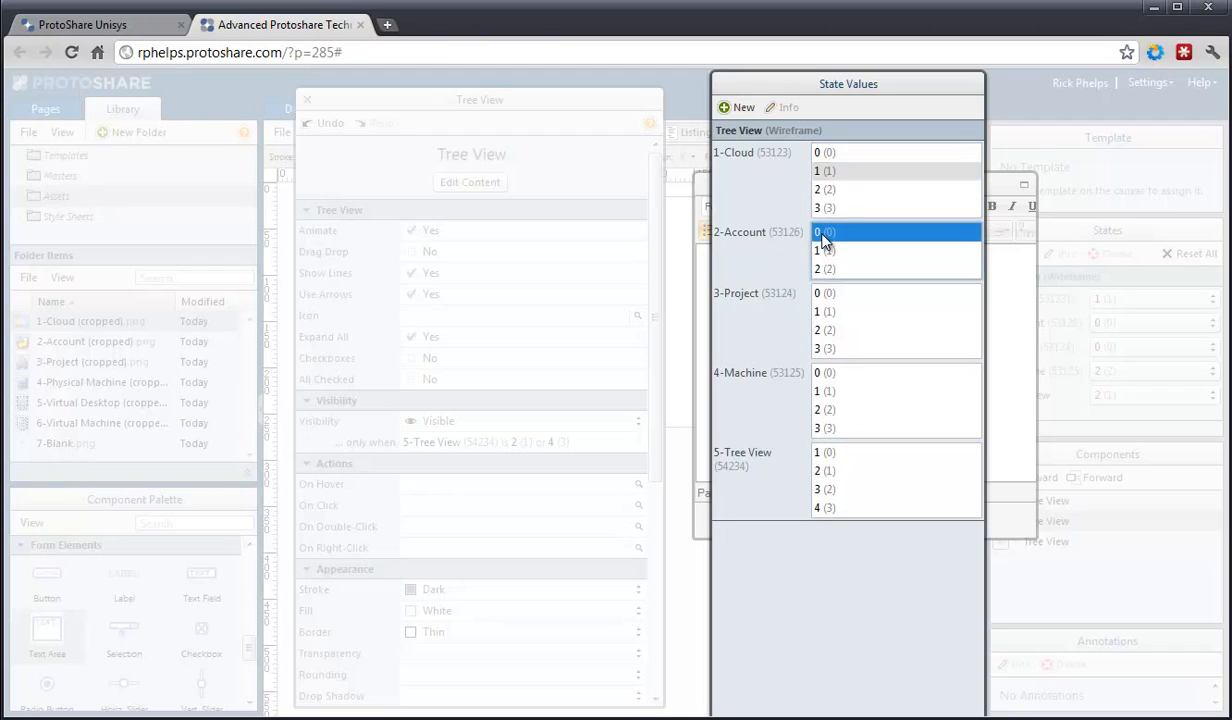
{"action": "left_click", "coordinate": [828, 296]}
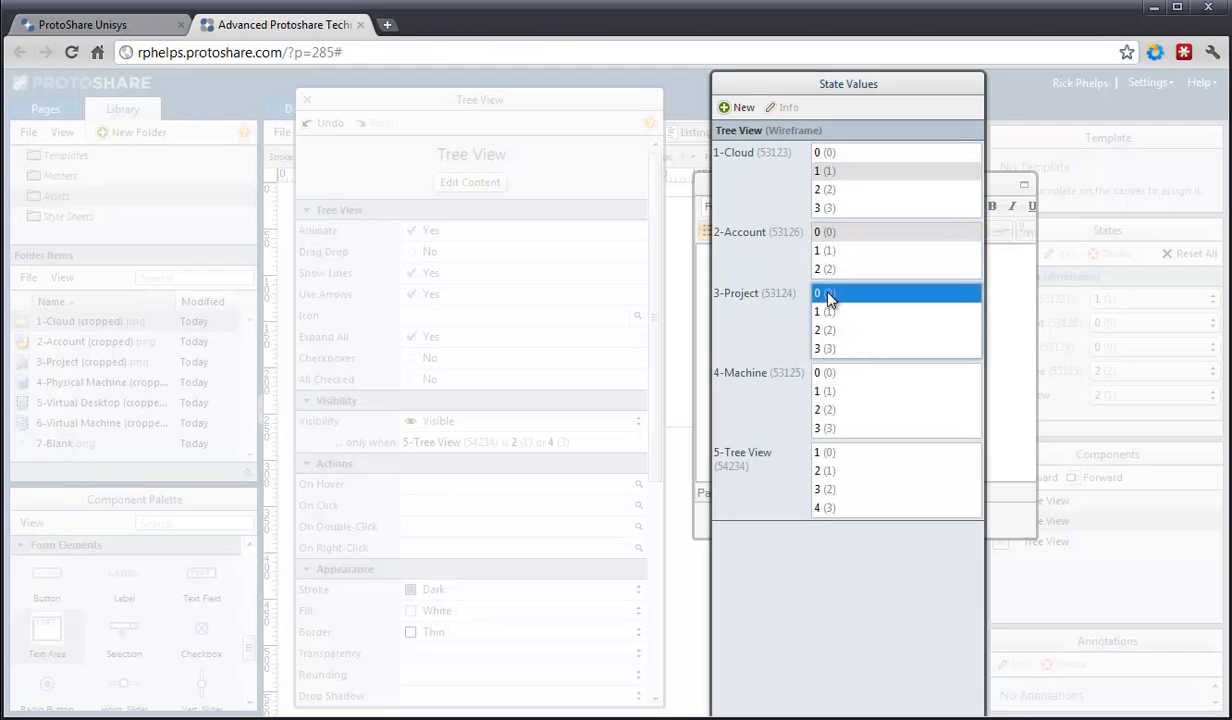
{"action": "left_click", "coordinate": [828, 374]}
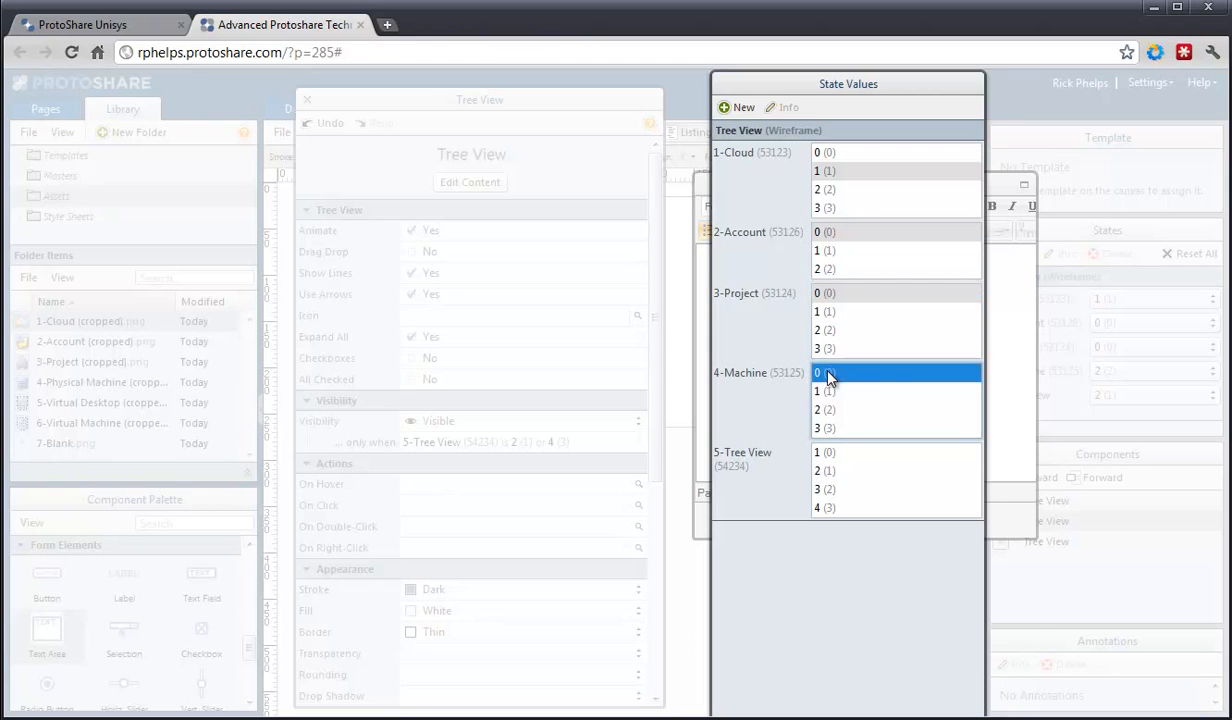
{"action": "key", "text": "Return"}
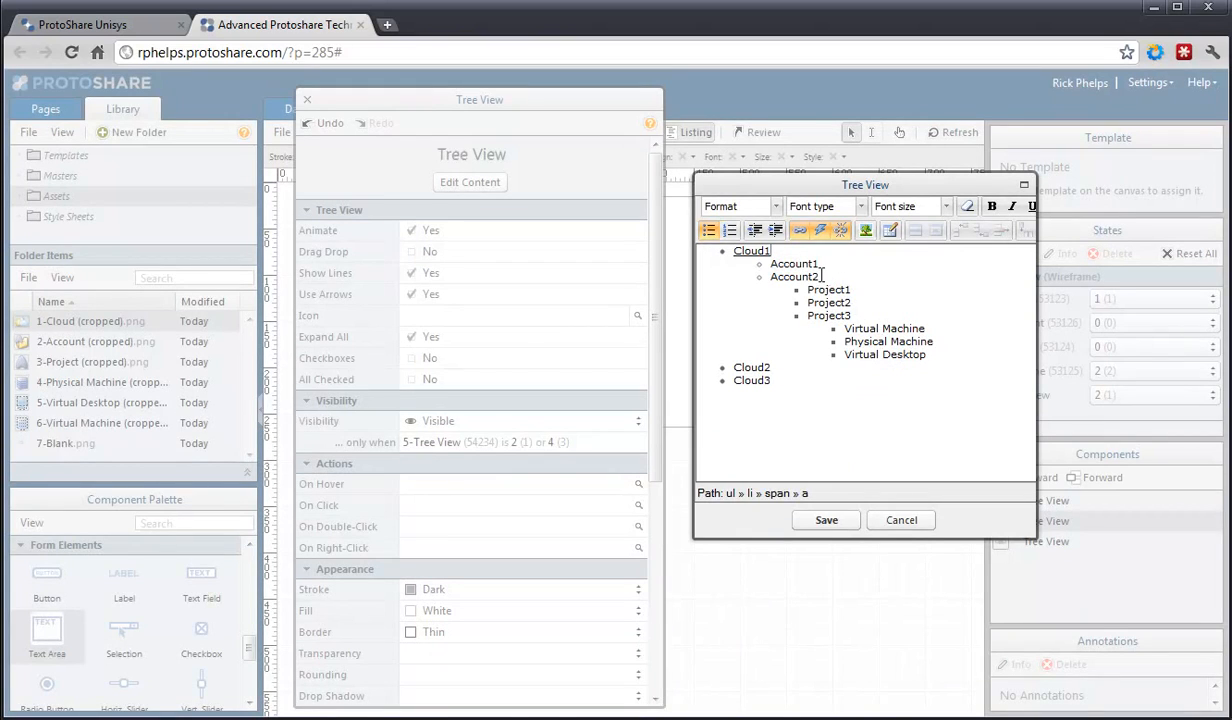
Step: Give Account2 a state link with 2-Account set to 2 and 1-Cloud, 3-Project and 4-Machine set to 0
{"action": "left_click_drag", "start_coordinate": [822, 276], "coordinate": [770, 279]}
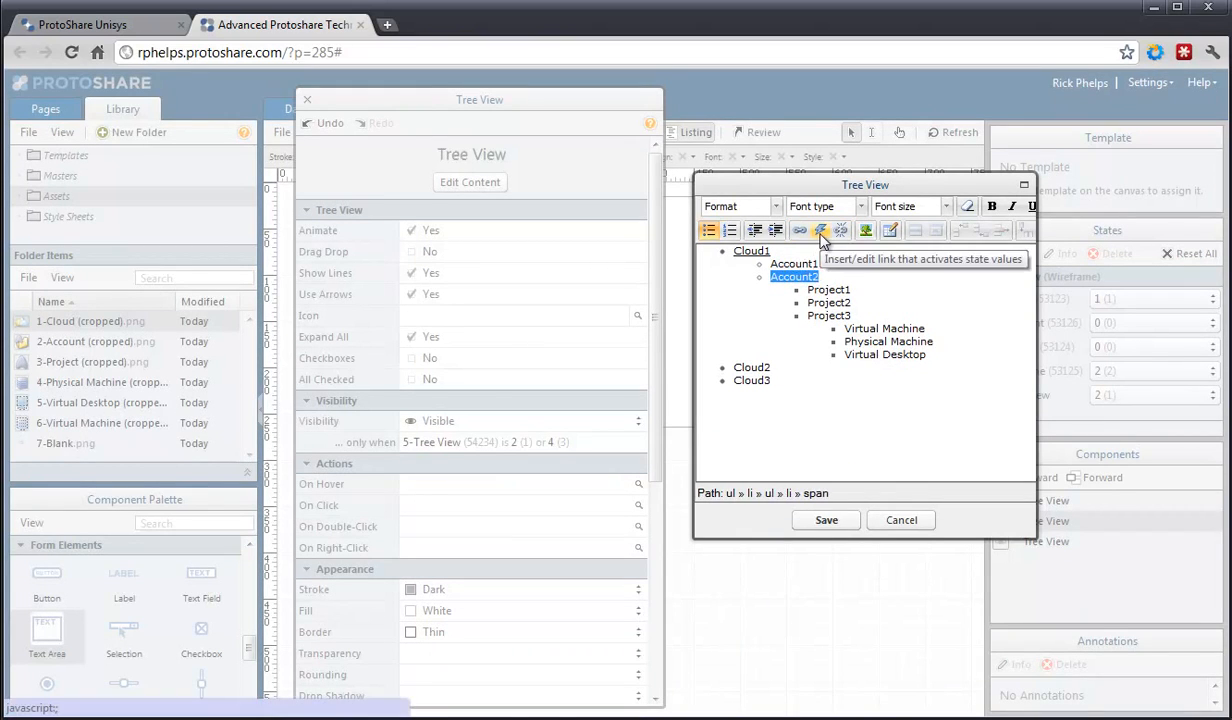
{"action": "left_click", "coordinate": [820, 231]}
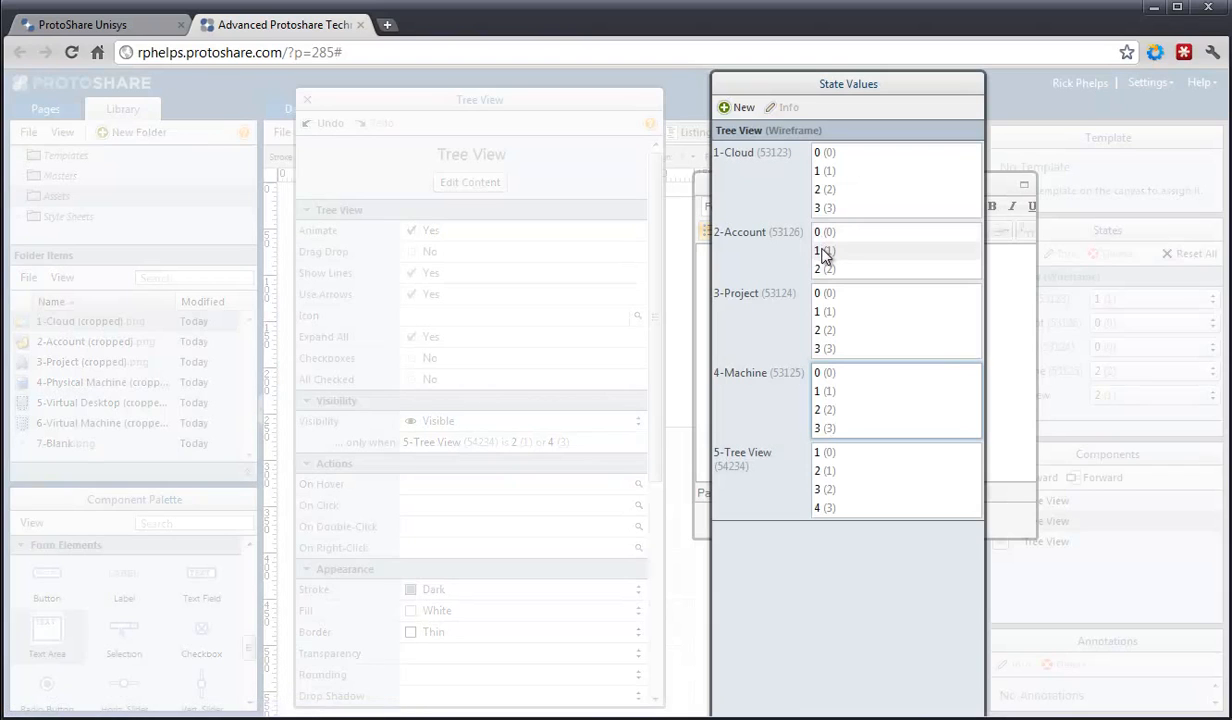
{"action": "left_click", "coordinate": [824, 270]}
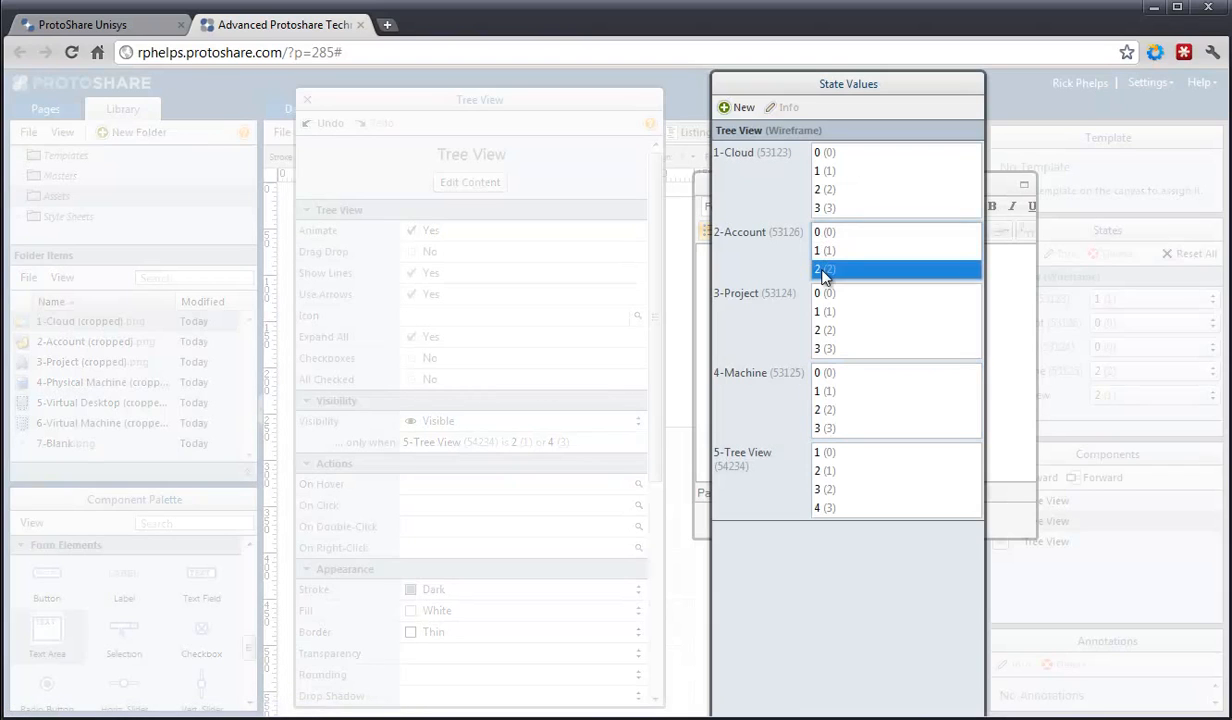
{"action": "left_click", "coordinate": [822, 154]}
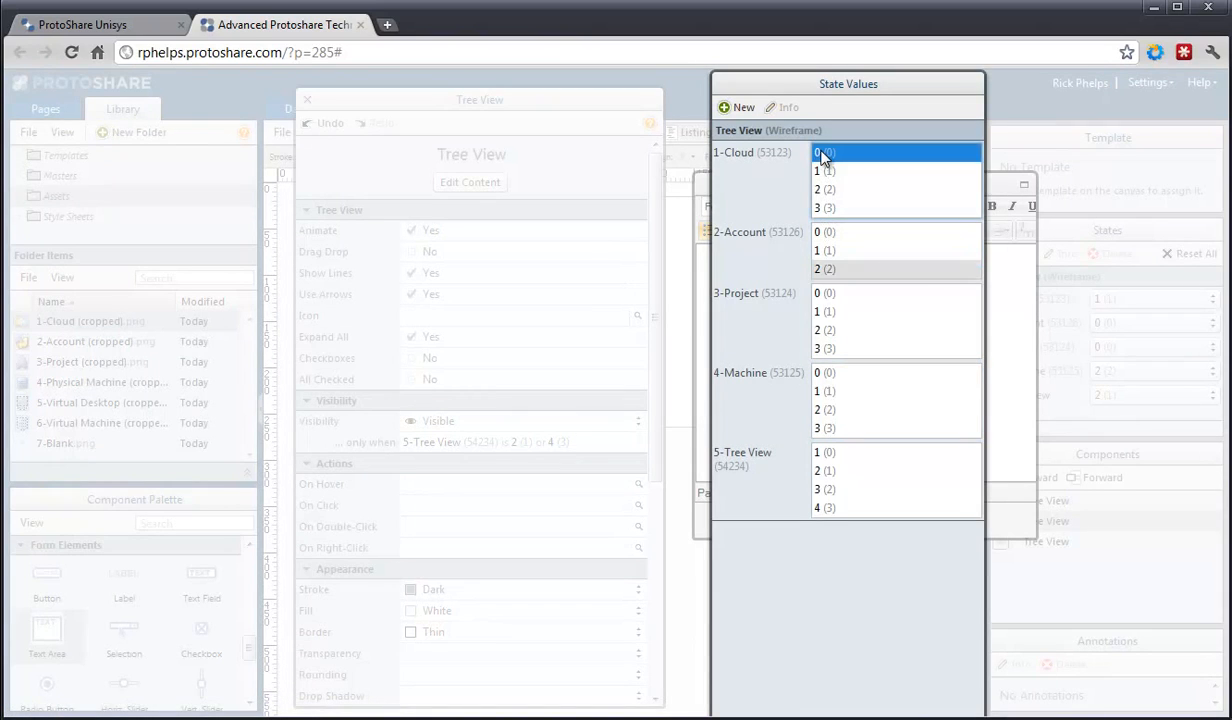
{"action": "left_click", "coordinate": [833, 296]}
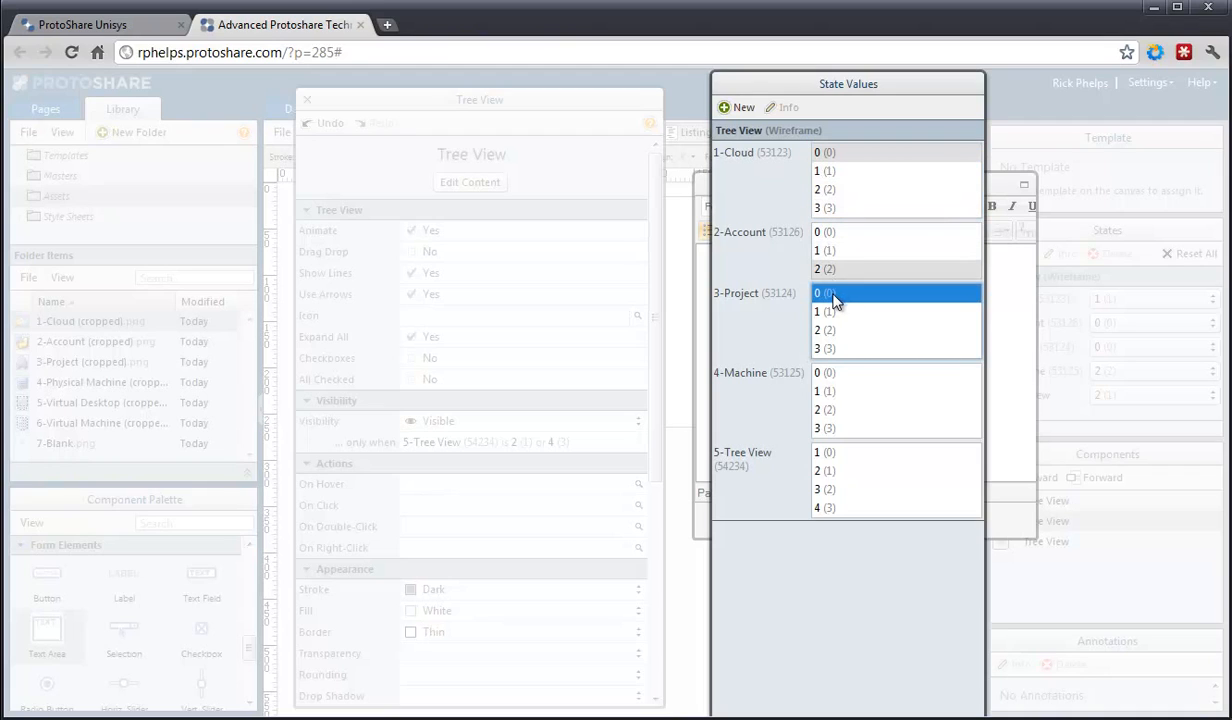
{"action": "left_click", "coordinate": [826, 376]}
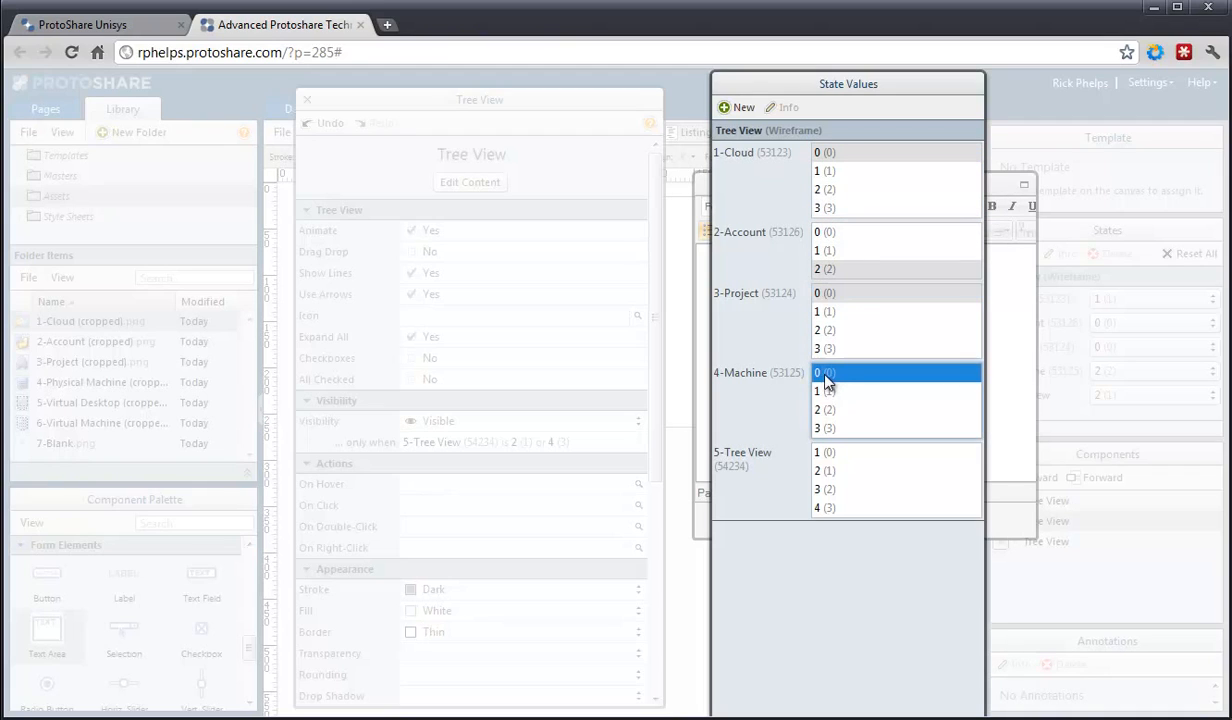
{"action": "key", "text": "Return"}
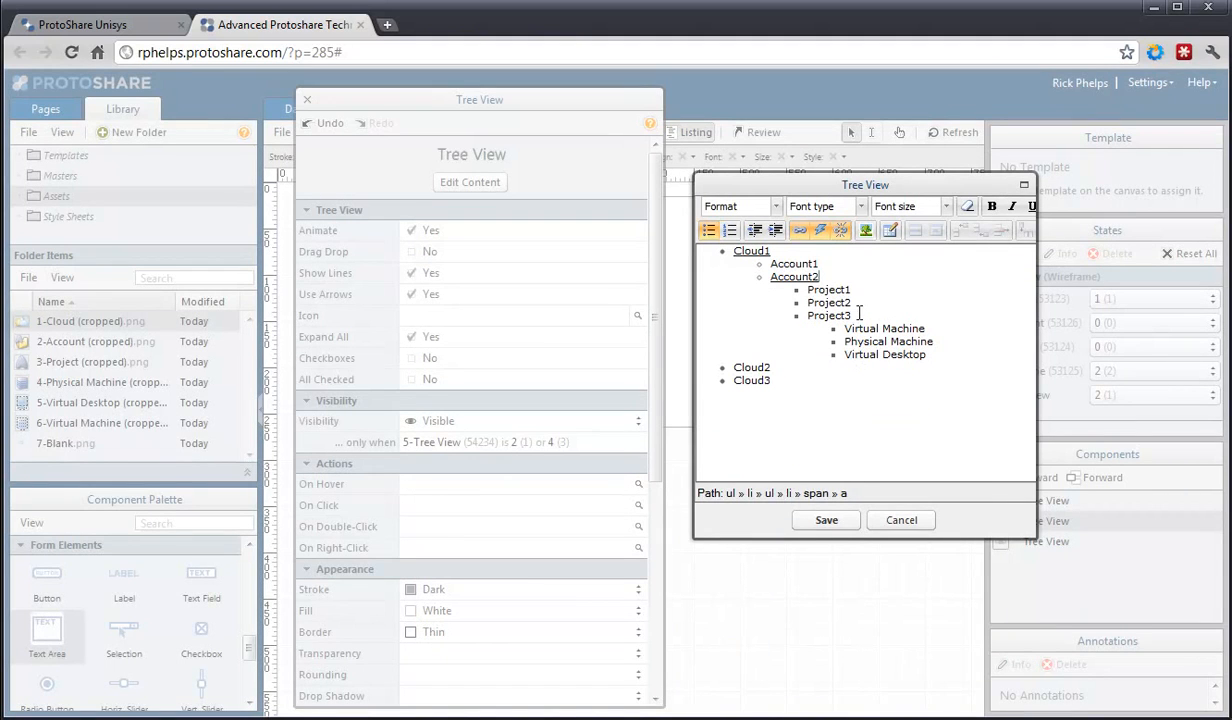
Step: Give Project3 a state link with 3-Project set to 3 and 1-Cloud, 2-Account and 4-Machine set to 0
{"action": "left_click_drag", "start_coordinate": [858, 314], "coordinate": [804, 315]}
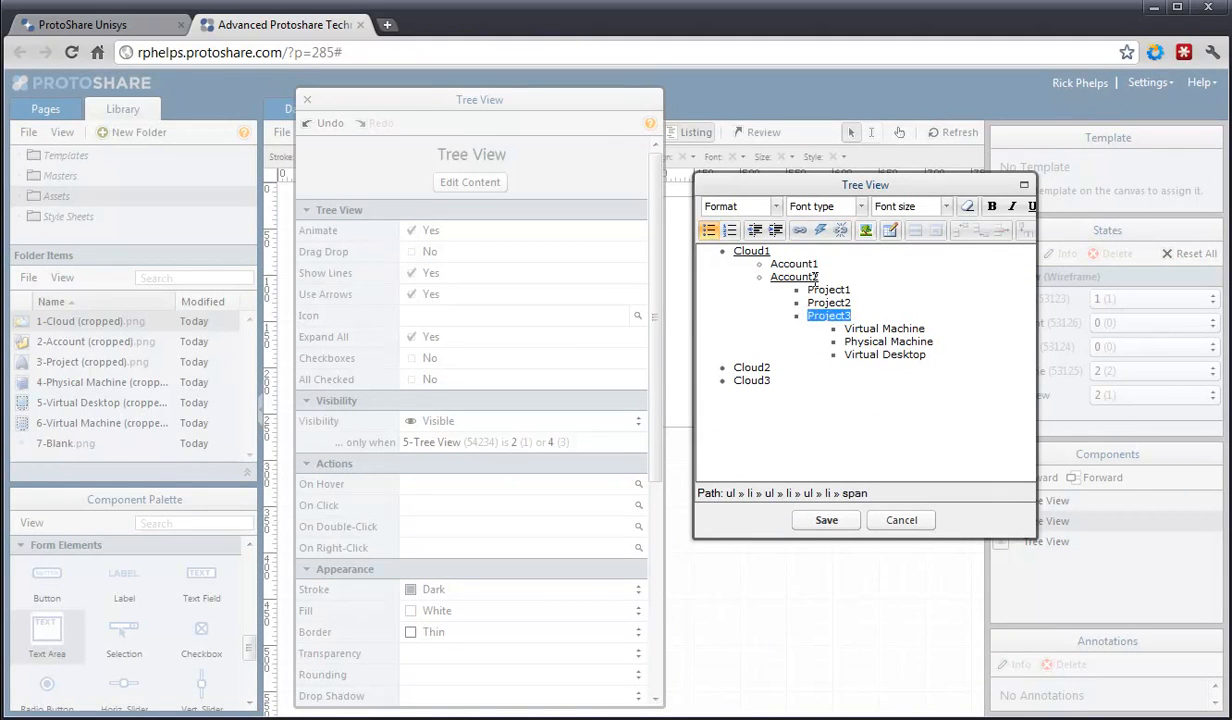
{"action": "left_click", "coordinate": [820, 231]}
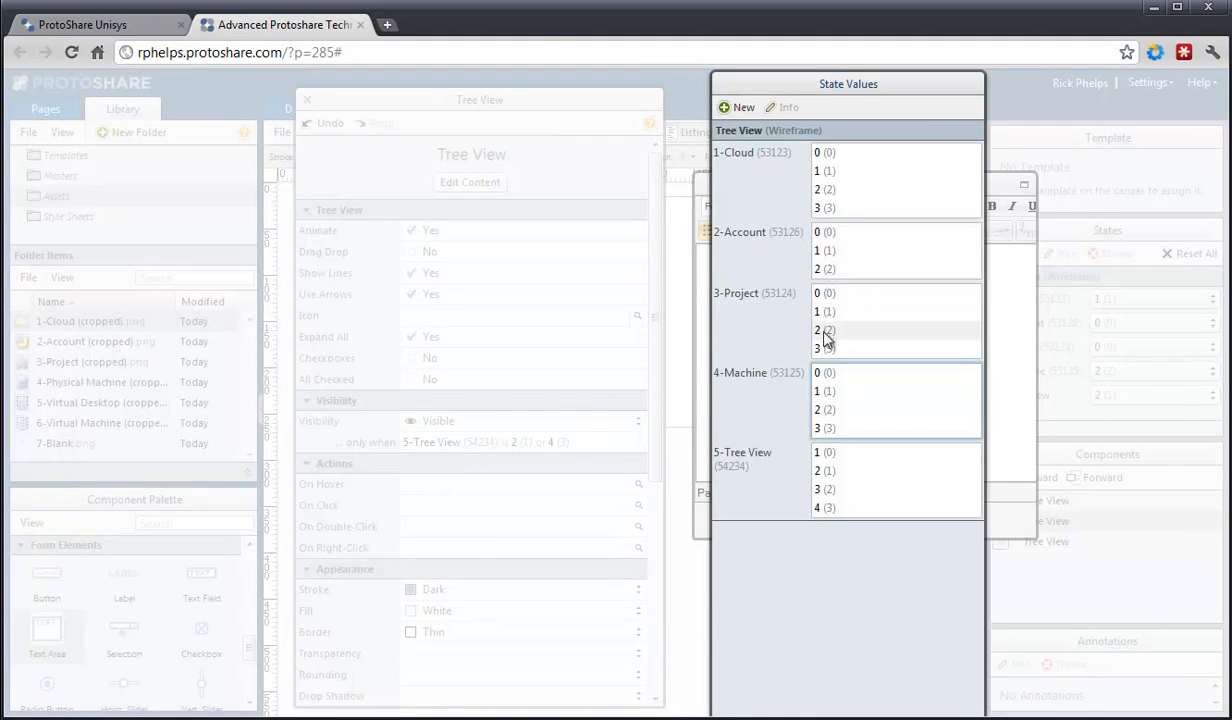
{"action": "left_click", "coordinate": [826, 349]}
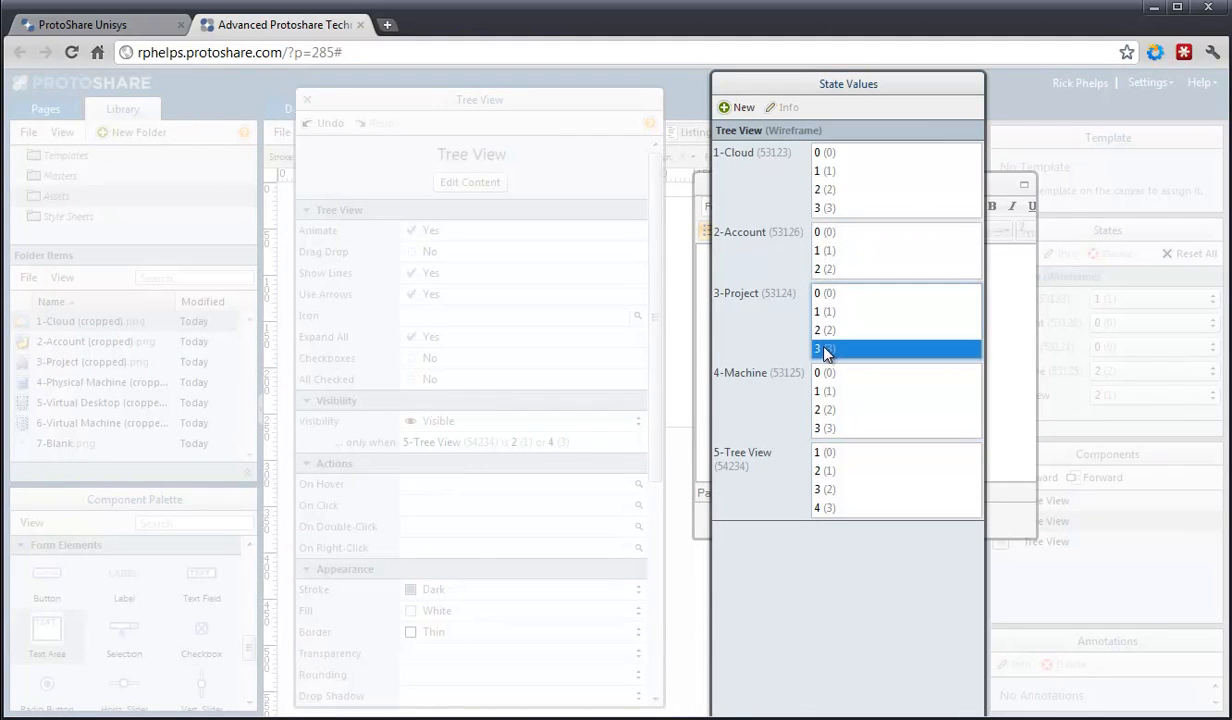
{"action": "left_click", "coordinate": [824, 154]}
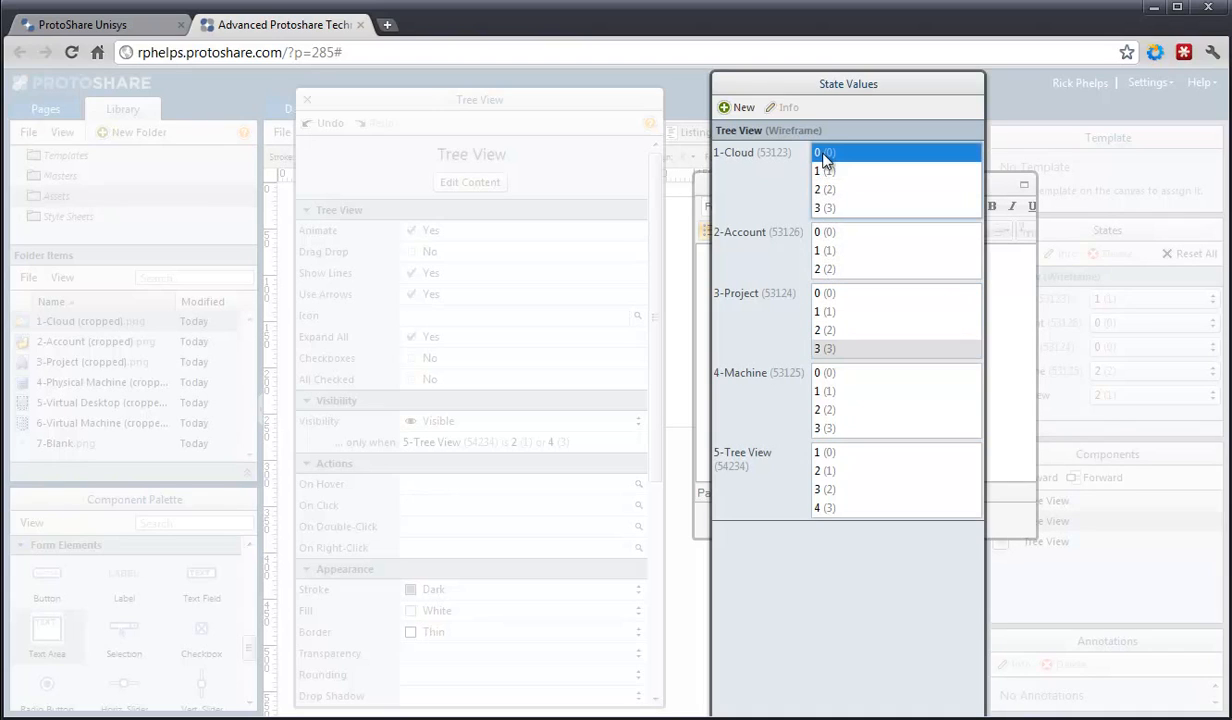
{"action": "left_click", "coordinate": [825, 236]}
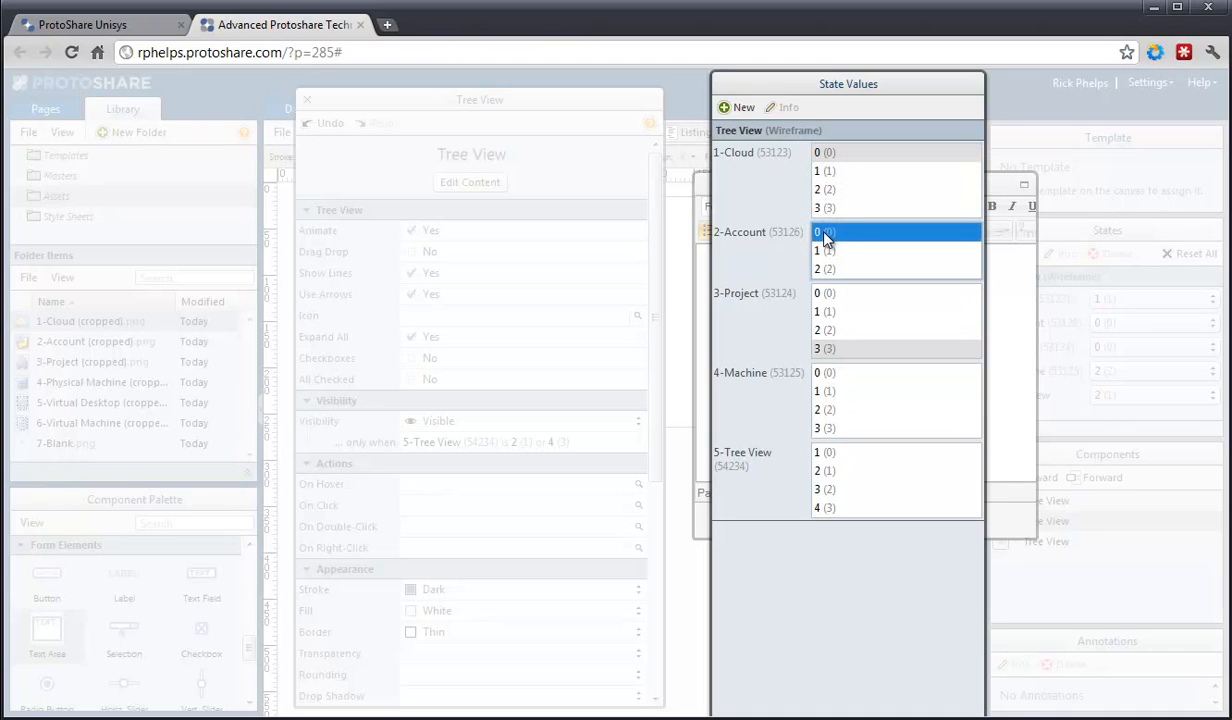
{"action": "left_click", "coordinate": [826, 375]}
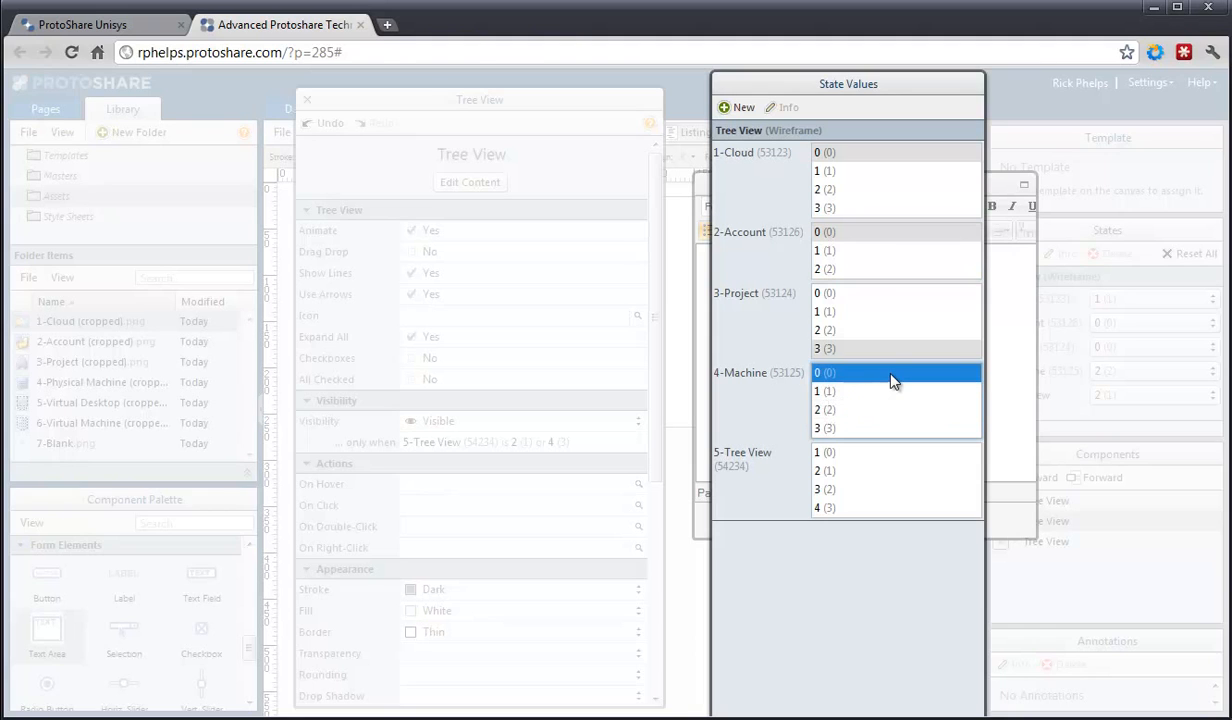
{"action": "key", "text": "Return"}
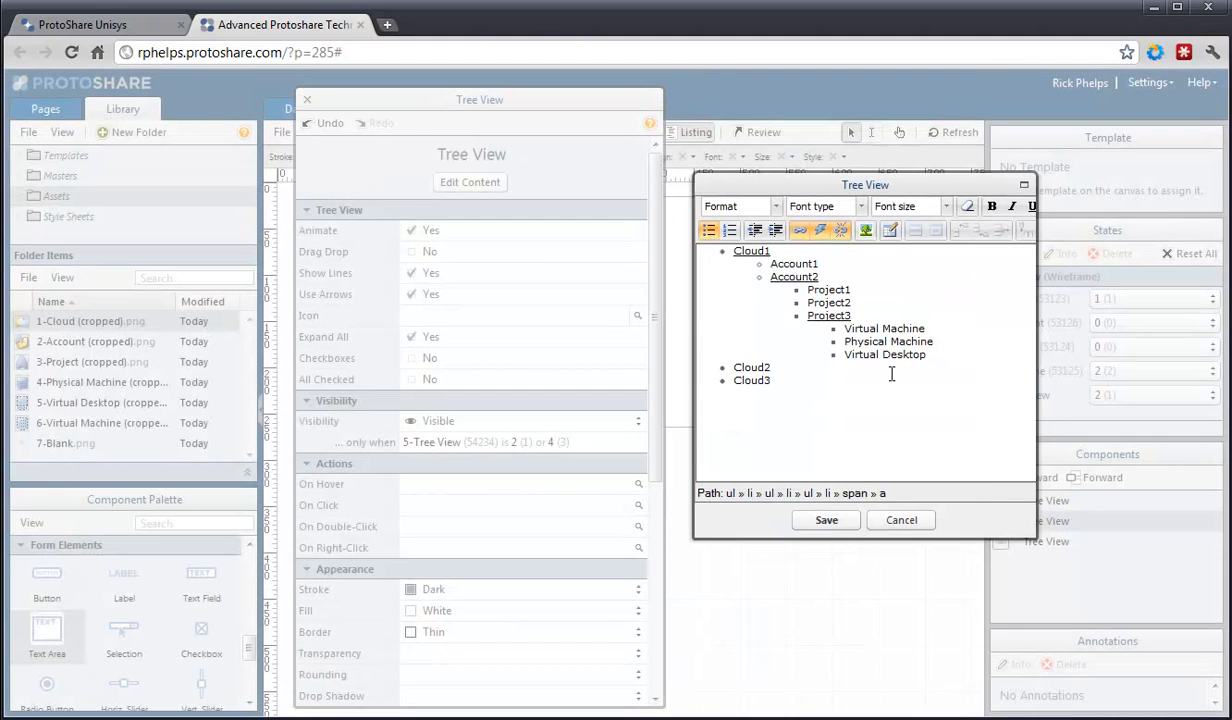
Step: Give Virtual Machine a state link with 4-Machine set to 1 and 1-Cloud, 2-Account and 3-Project set to 0
{"action": "left_click_drag", "start_coordinate": [935, 330], "coordinate": [845, 329]}
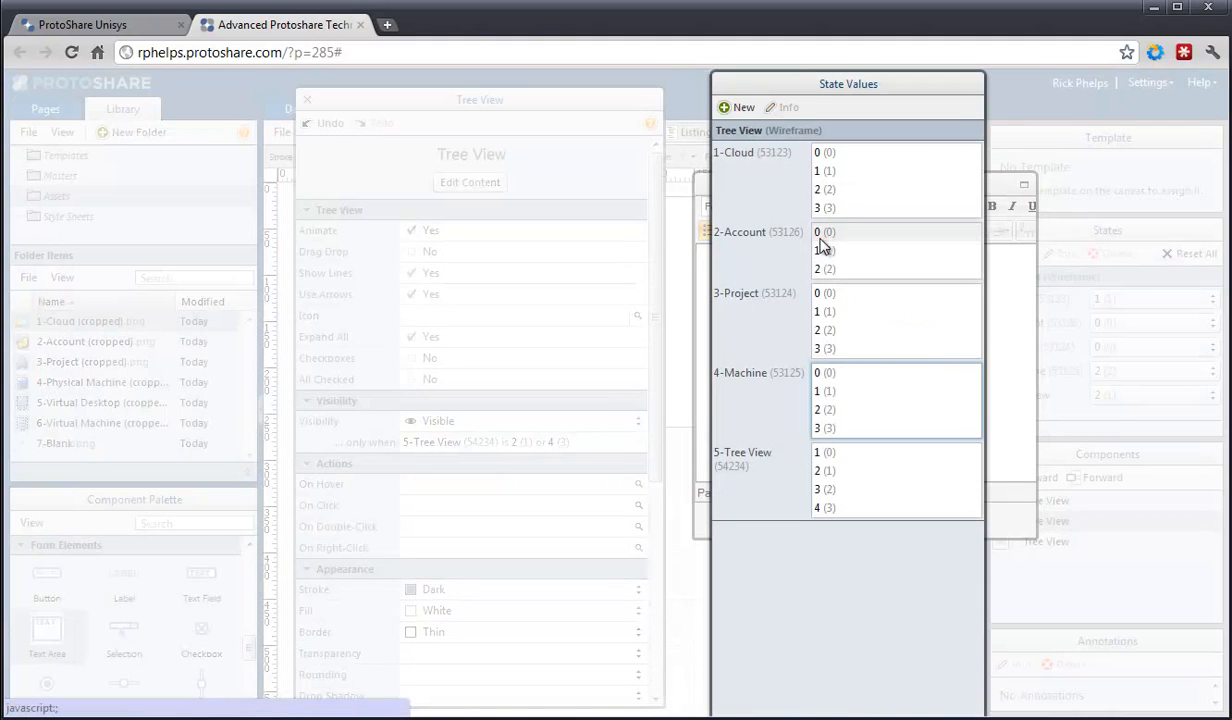
{"action": "left_click", "coordinate": [820, 232]}
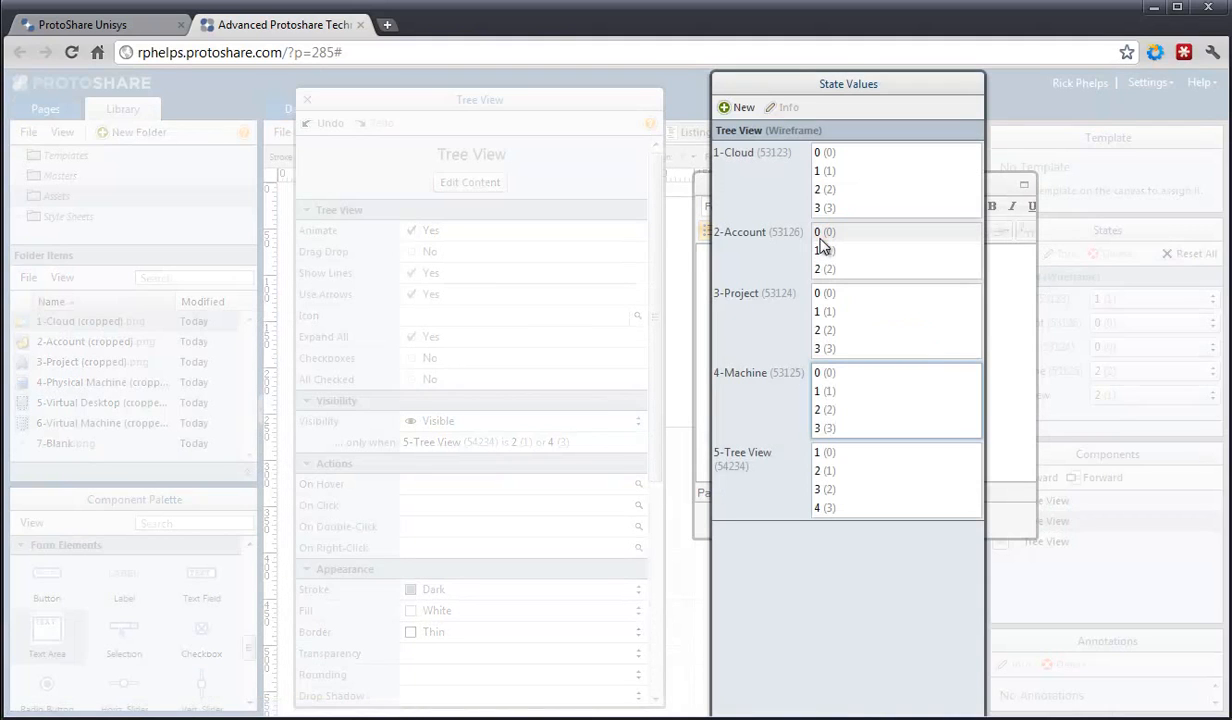
{"action": "left_click", "coordinate": [838, 394]}
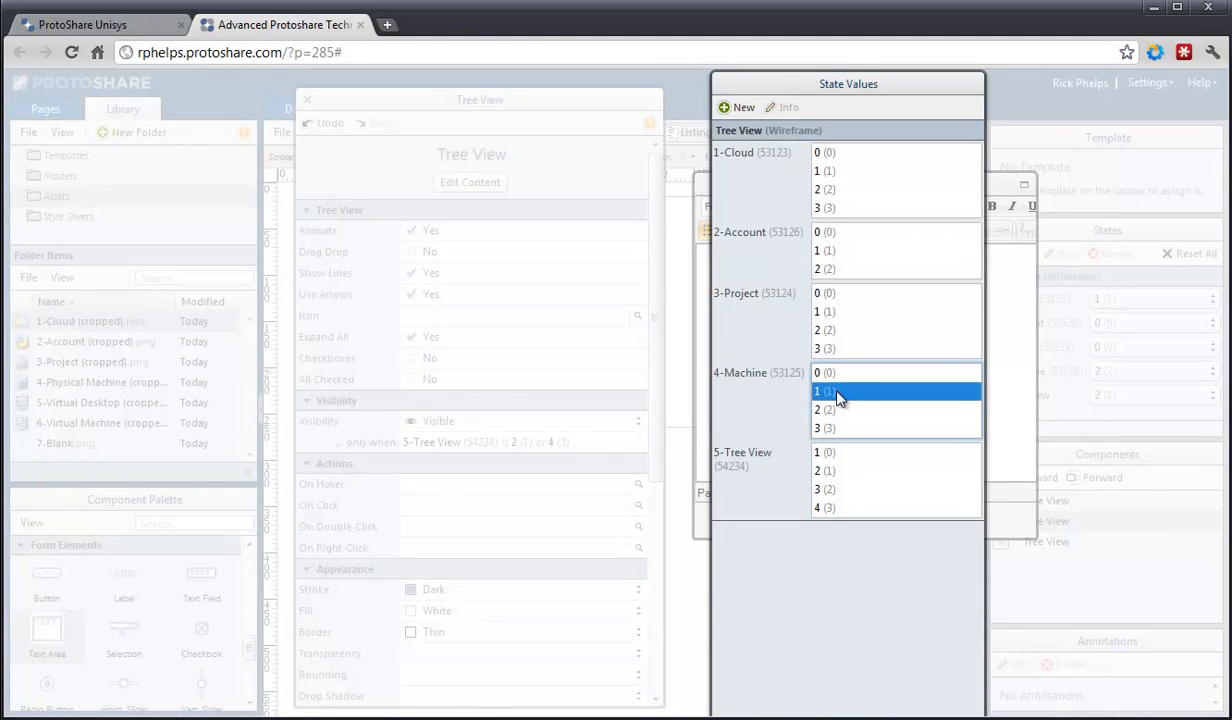
{"action": "left_click", "coordinate": [827, 294]}
{"action": "left_click", "coordinate": [828, 233]}
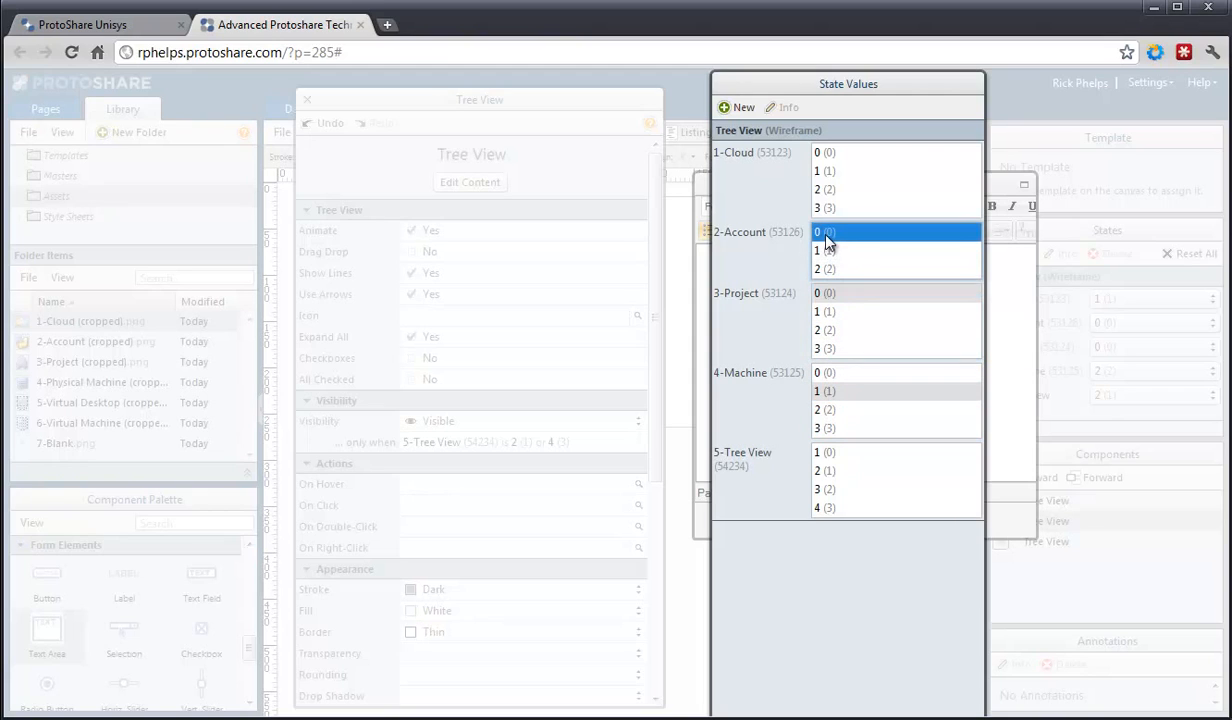
{"action": "left_click", "coordinate": [828, 154]}
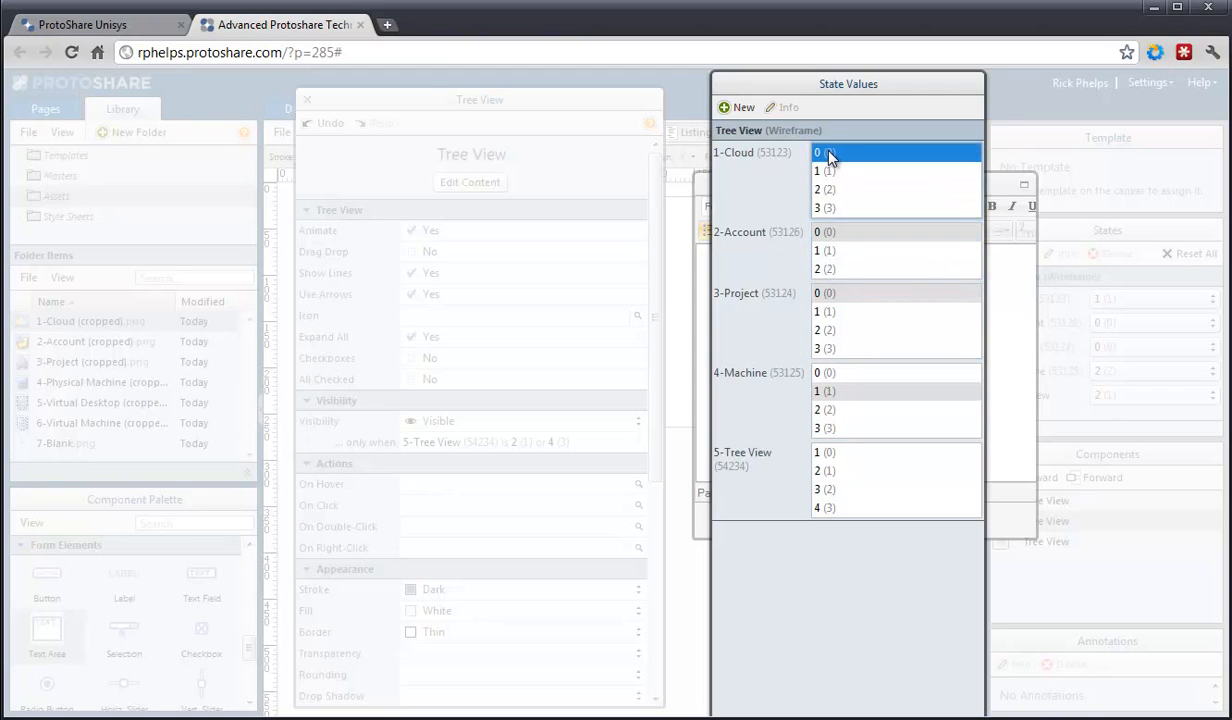
{"action": "key", "text": "Return"}
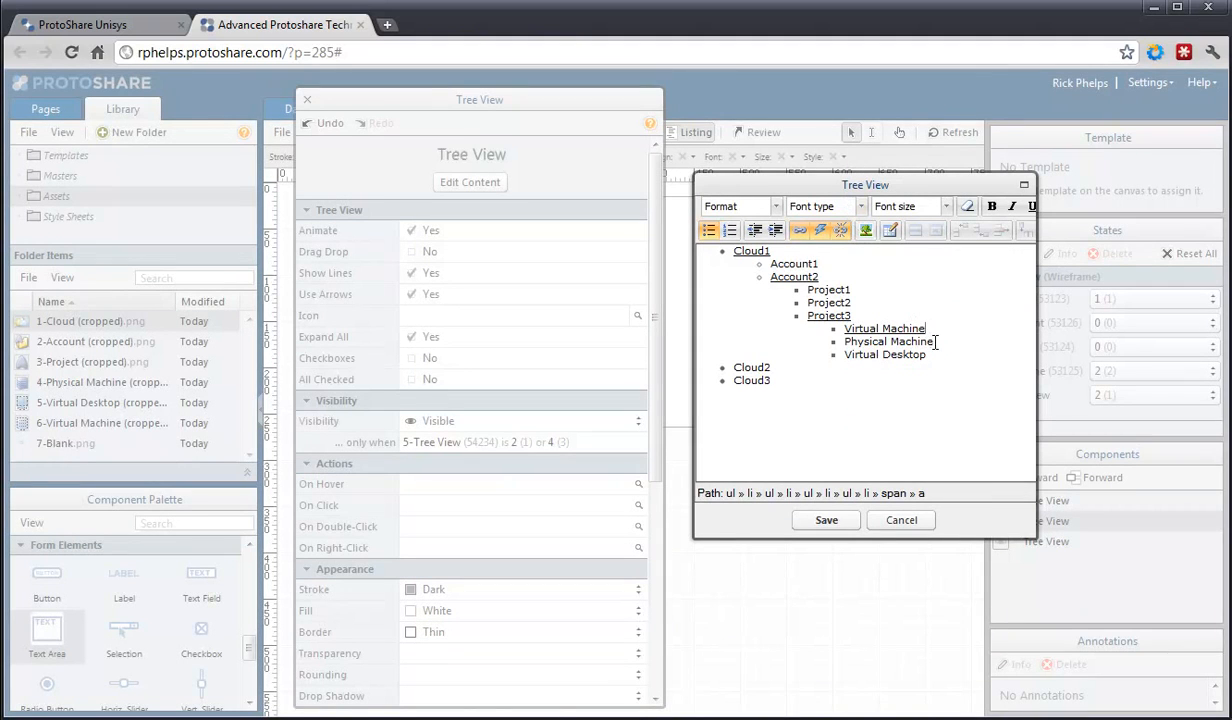
Step: Give Physical Machine a state link with 4-Machine set to 2 and 1-Cloud, 2-Account and 3-Project set to 0
{"action": "left_click_drag", "start_coordinate": [935, 342], "coordinate": [838, 343]}
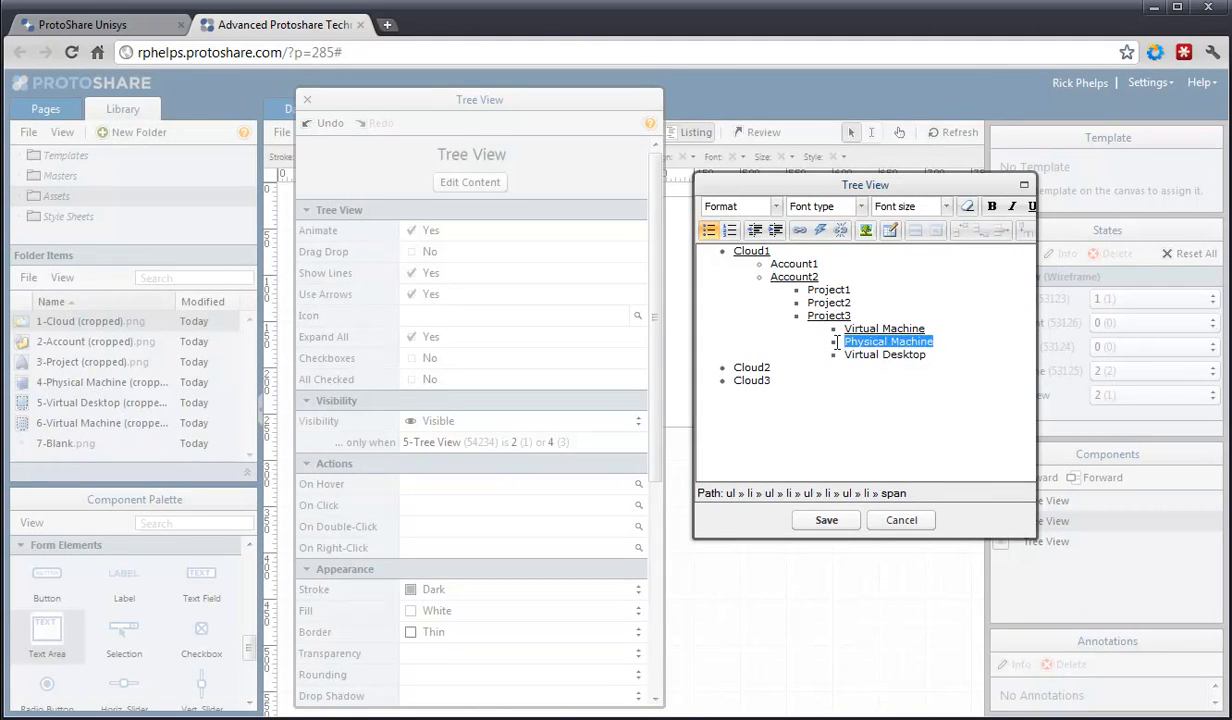
{"action": "left_click", "coordinate": [820, 231]}
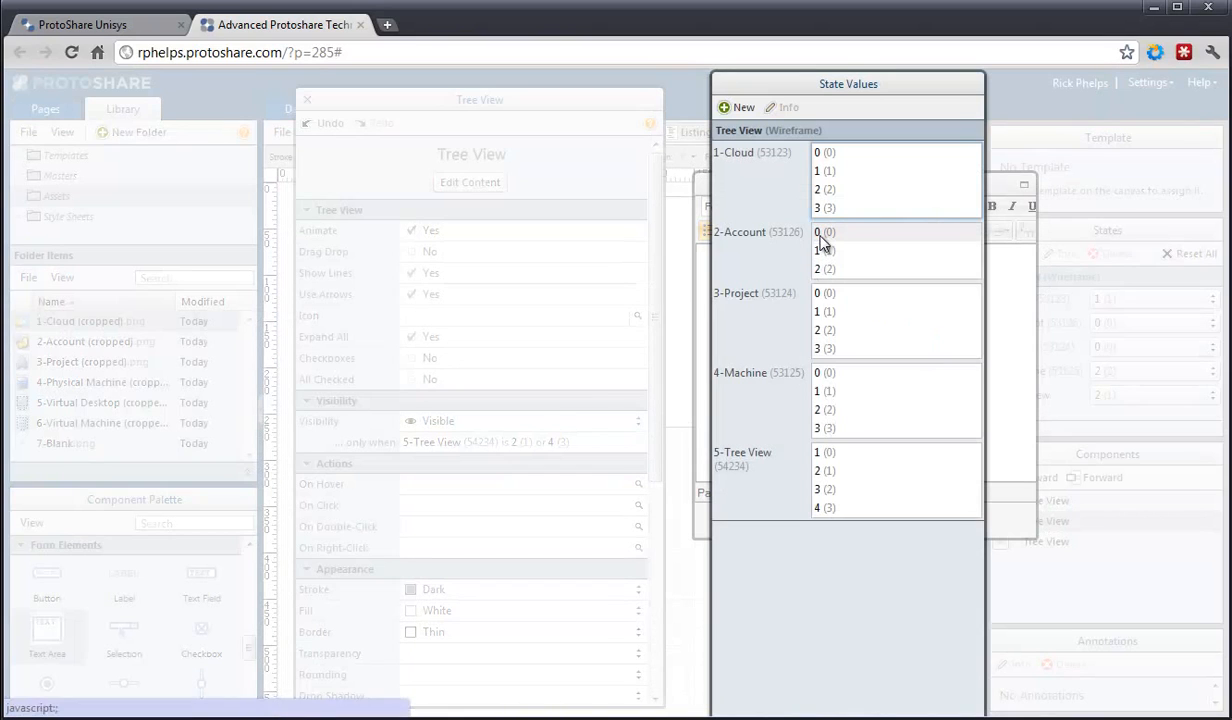
{"action": "left_click", "coordinate": [828, 413]}
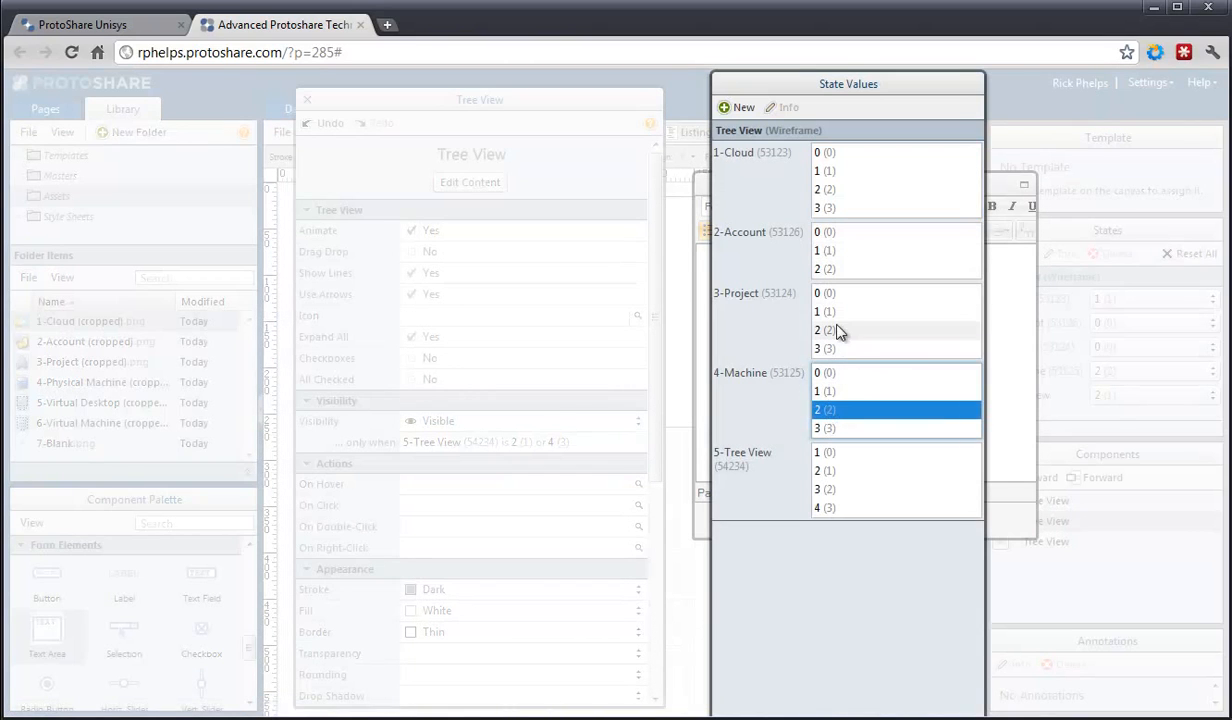
{"action": "left_click", "coordinate": [838, 294]}
{"action": "left_click", "coordinate": [834, 236]}
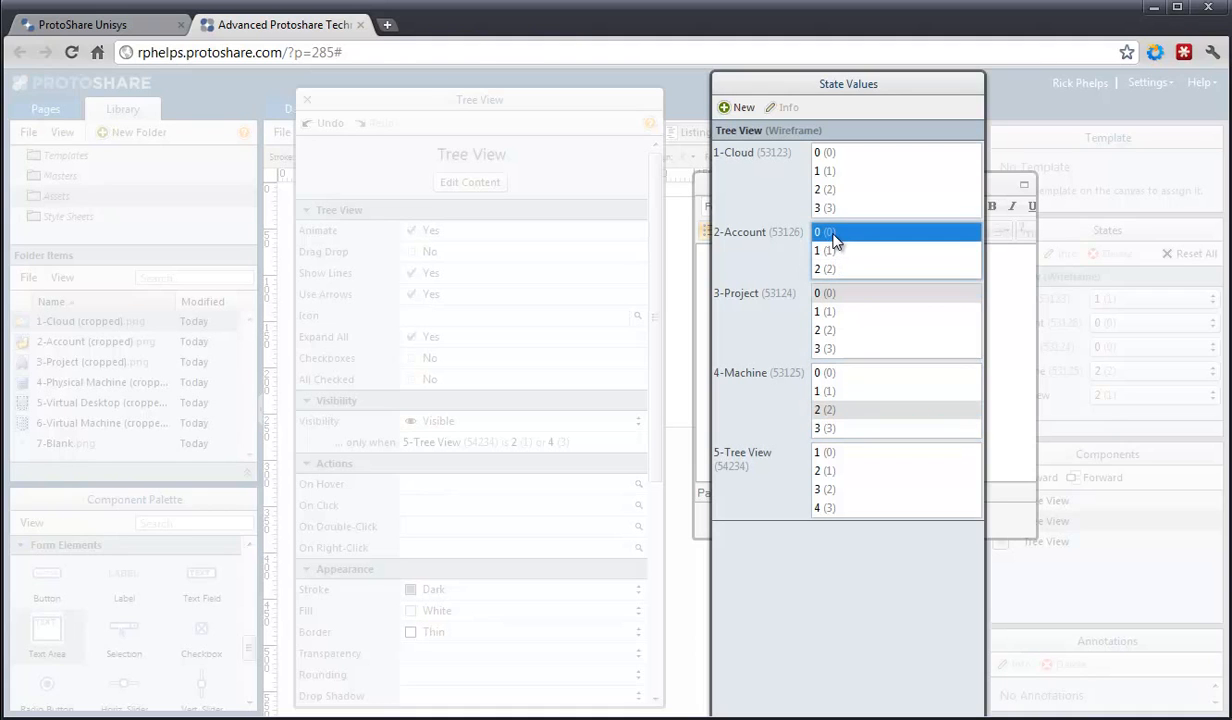
{"action": "left_click", "coordinate": [837, 156]}
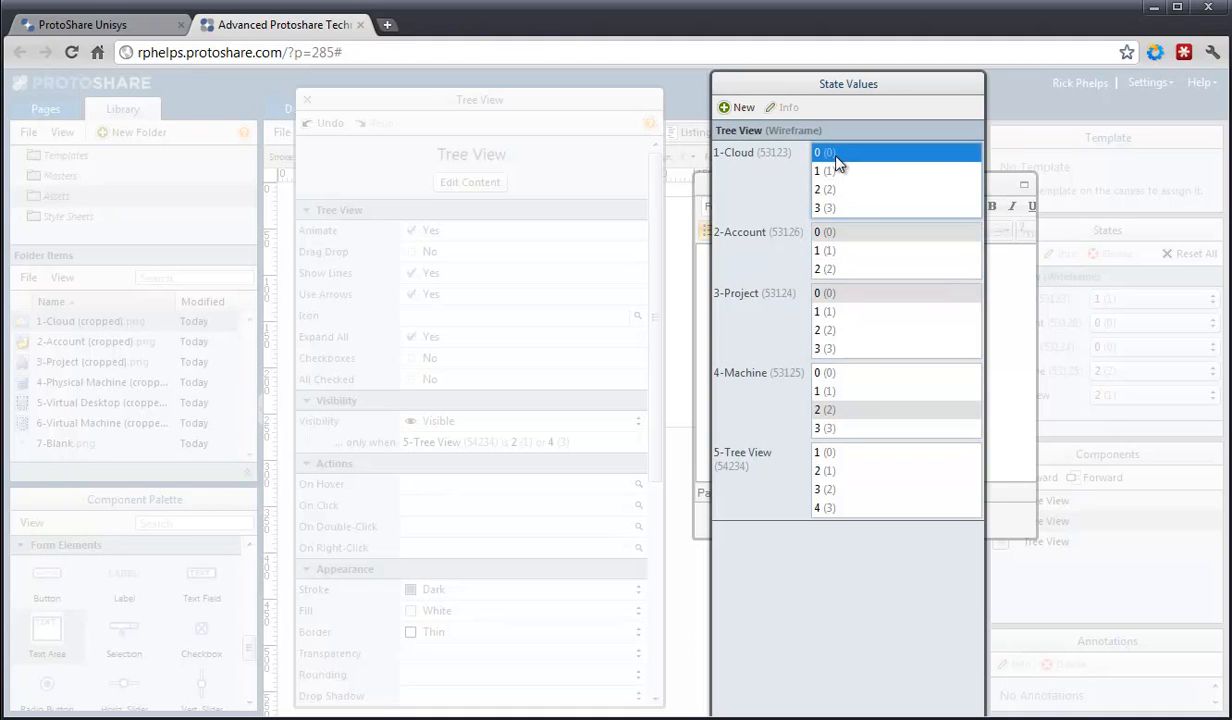
{"action": "key", "text": "Return"}
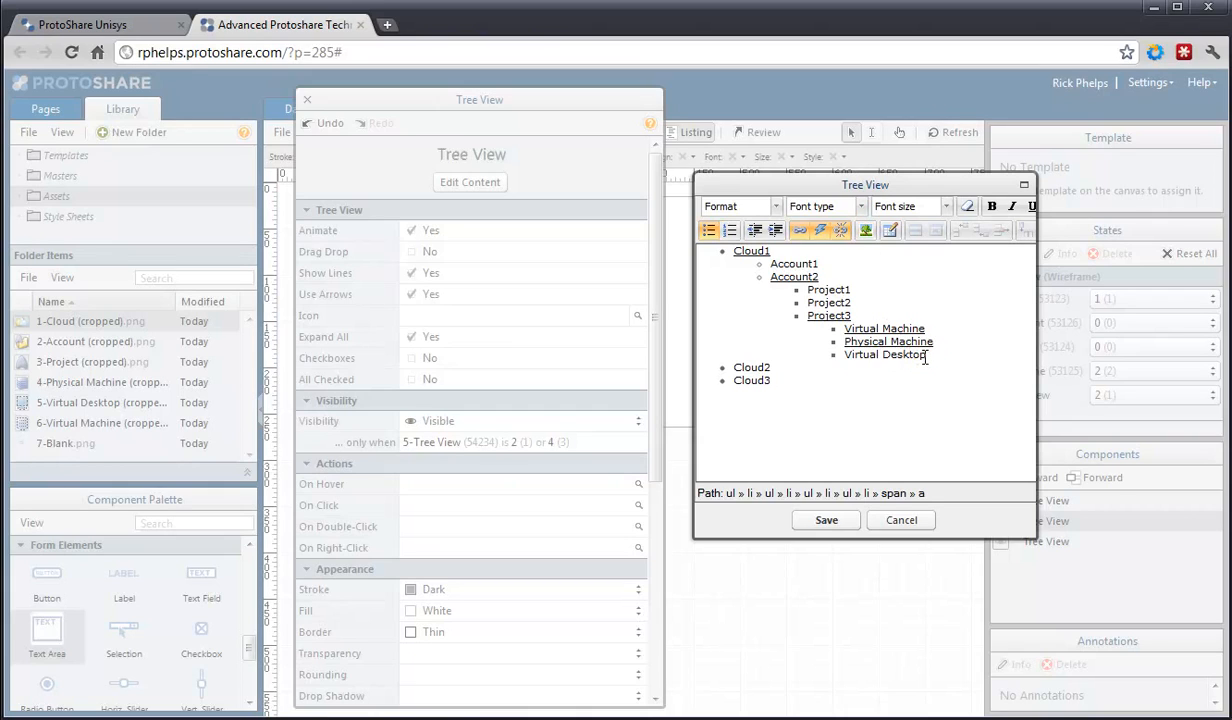
Step: Give Virtual Desktop a state link with 4-Machine set to 3 and 1-Cloud, 2-Account and 3-Project set to 0
{"action": "left_click_drag", "start_coordinate": [927, 358], "coordinate": [846, 344]}
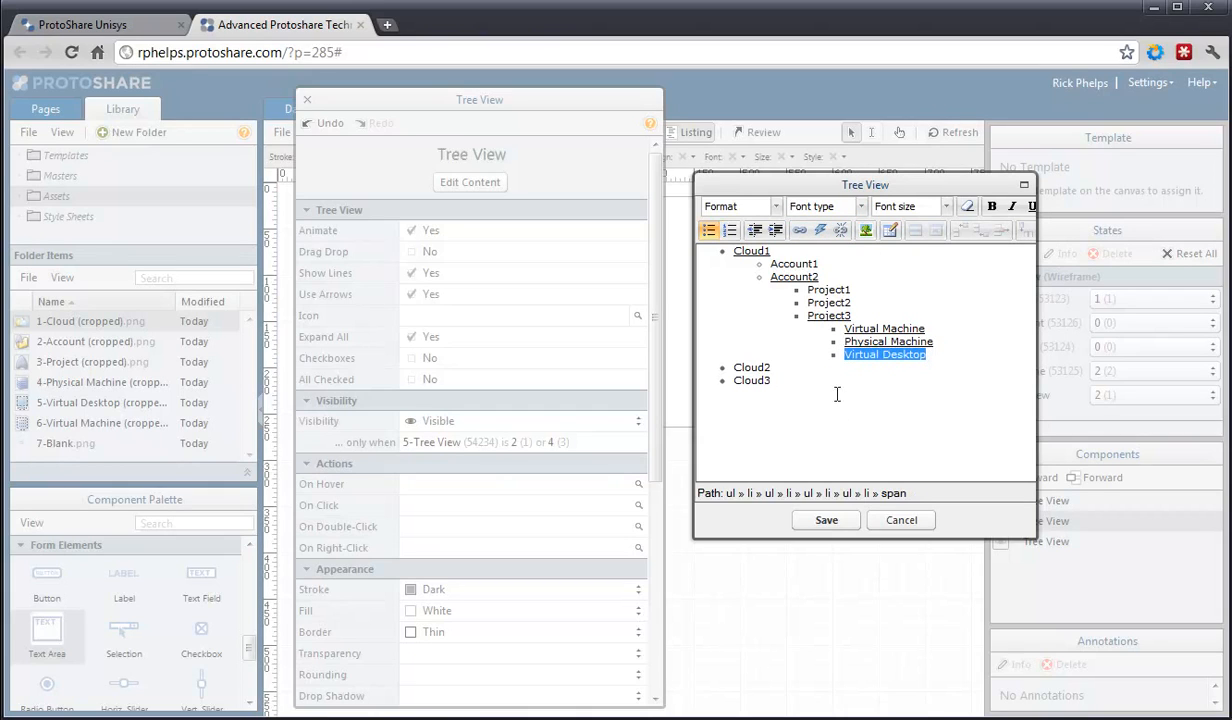
{"action": "left_click", "coordinate": [795, 228]}
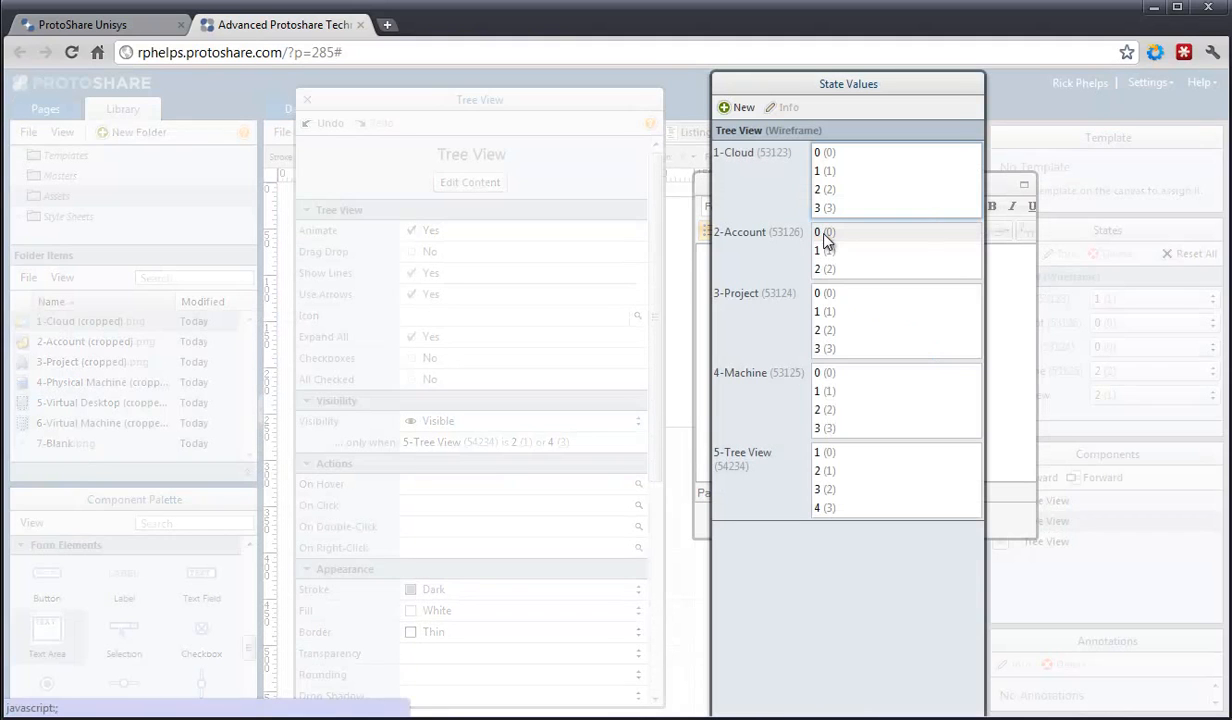
{"action": "left_click", "coordinate": [822, 429]}
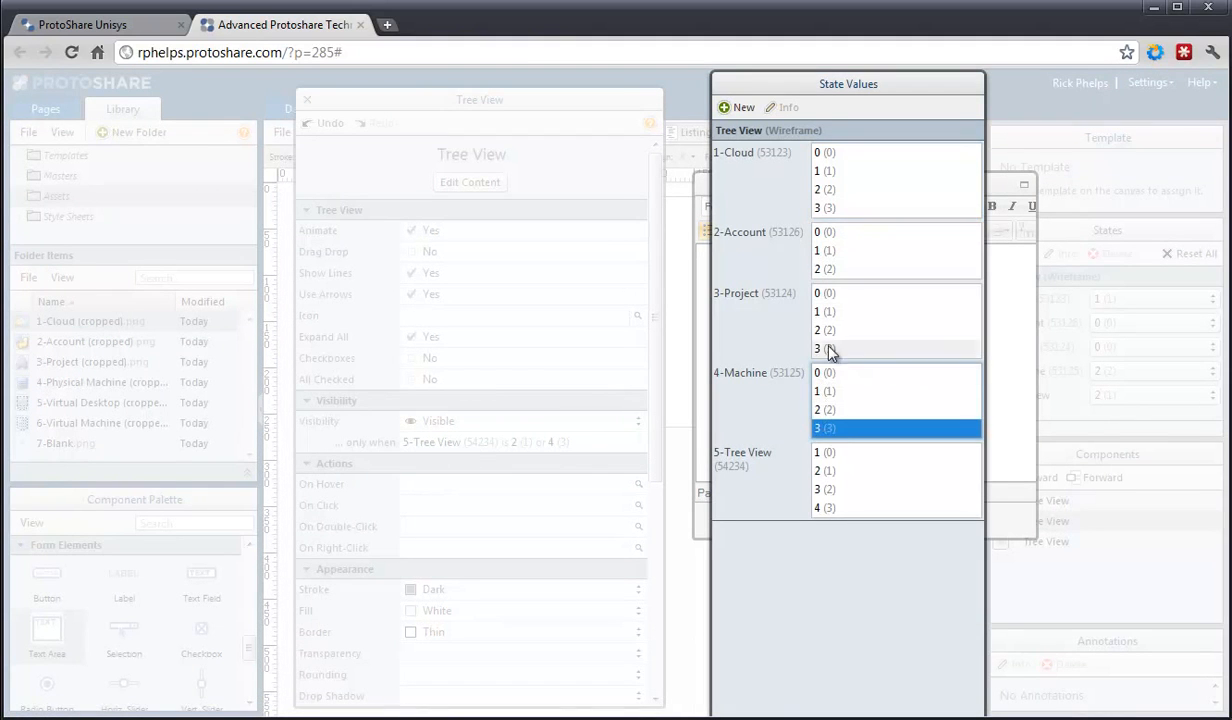
{"action": "left_click", "coordinate": [825, 295]}
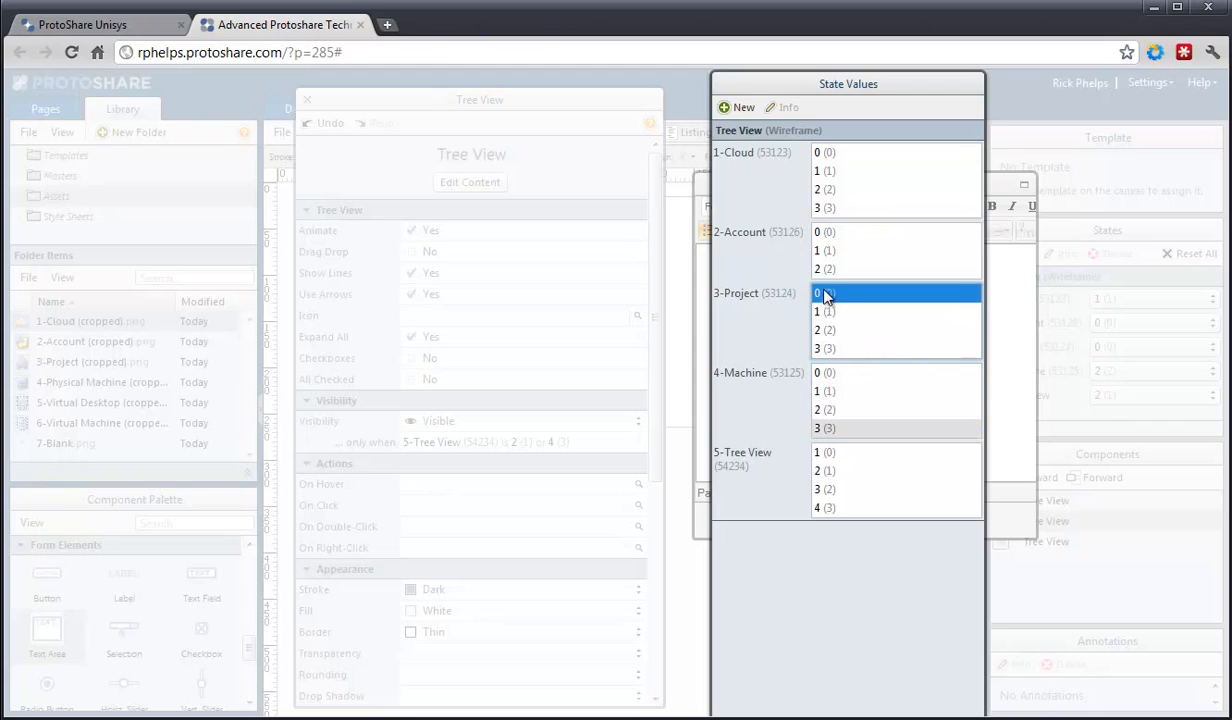
{"action": "left_click", "coordinate": [826, 234]}
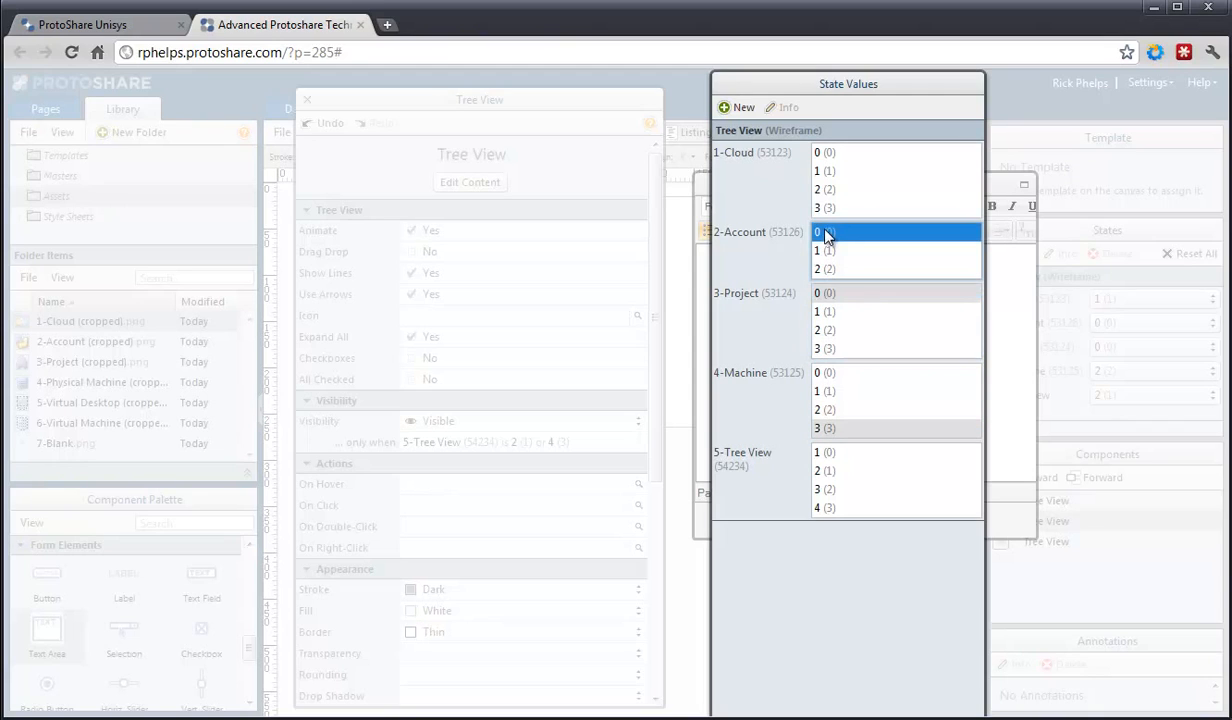
{"action": "left_click", "coordinate": [829, 160]}
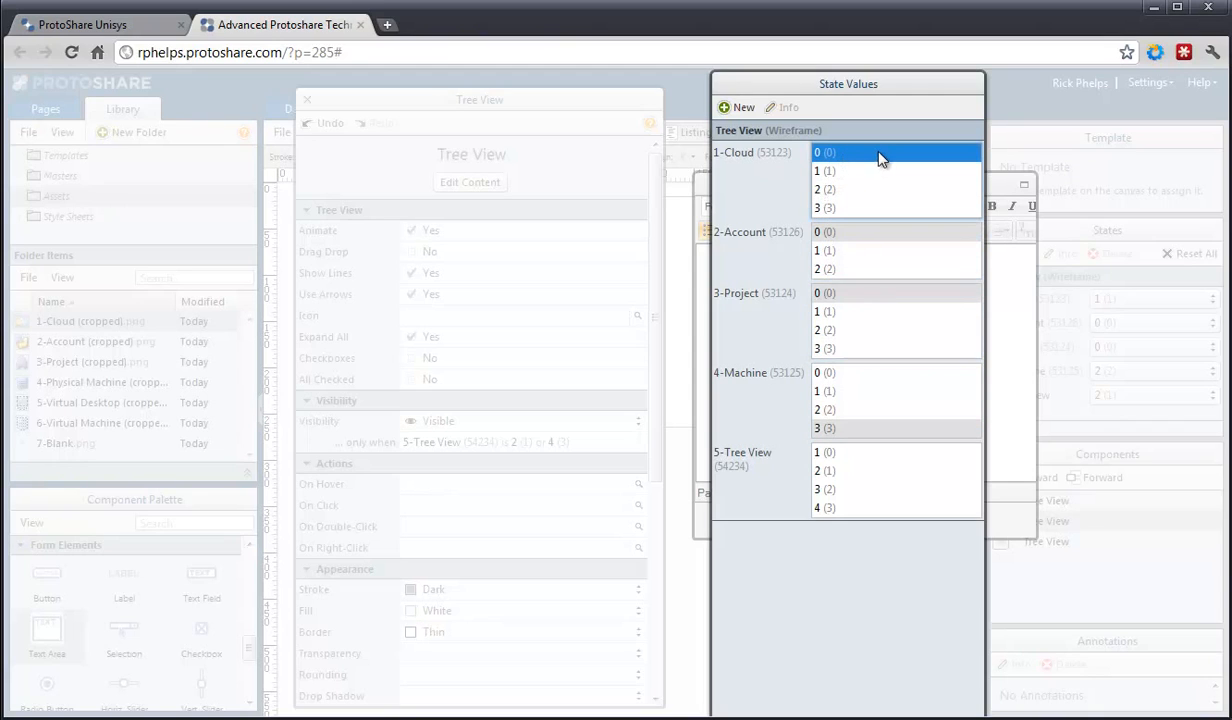
{"action": "left_click", "coordinate": [1008, 157]}
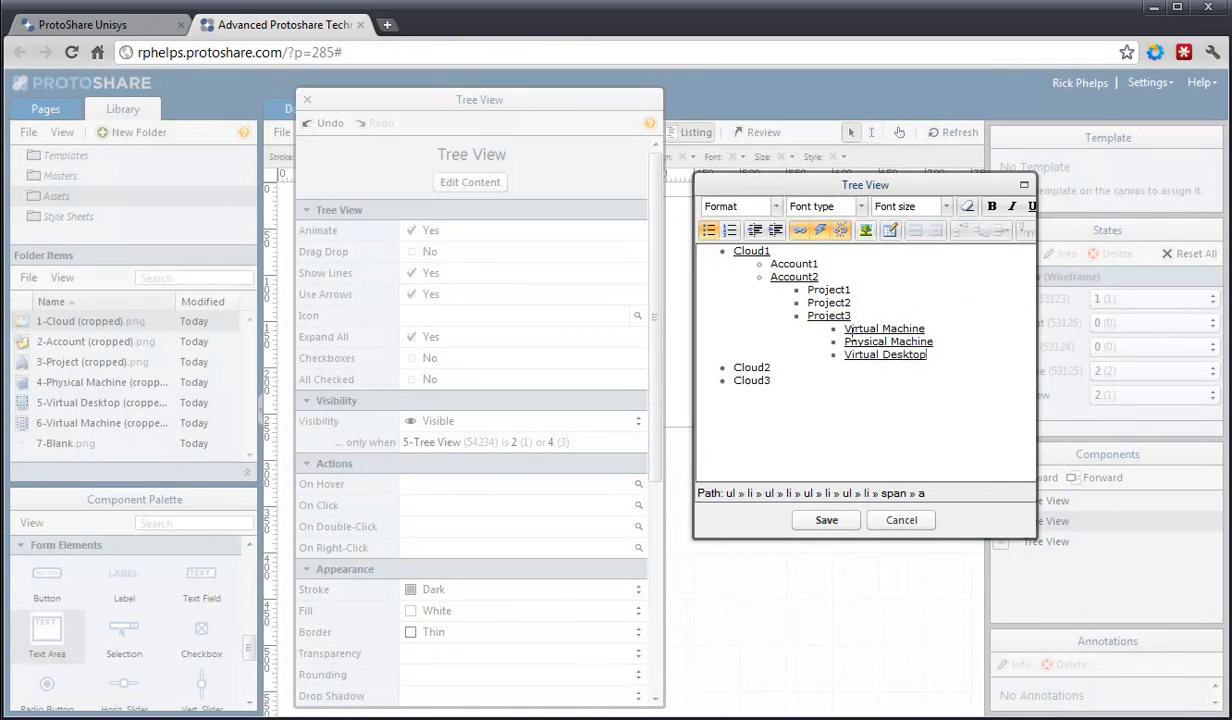
Step: Save the tree's linked content and close the Tree View properties
{"action": "left_click", "coordinate": [822, 522]}
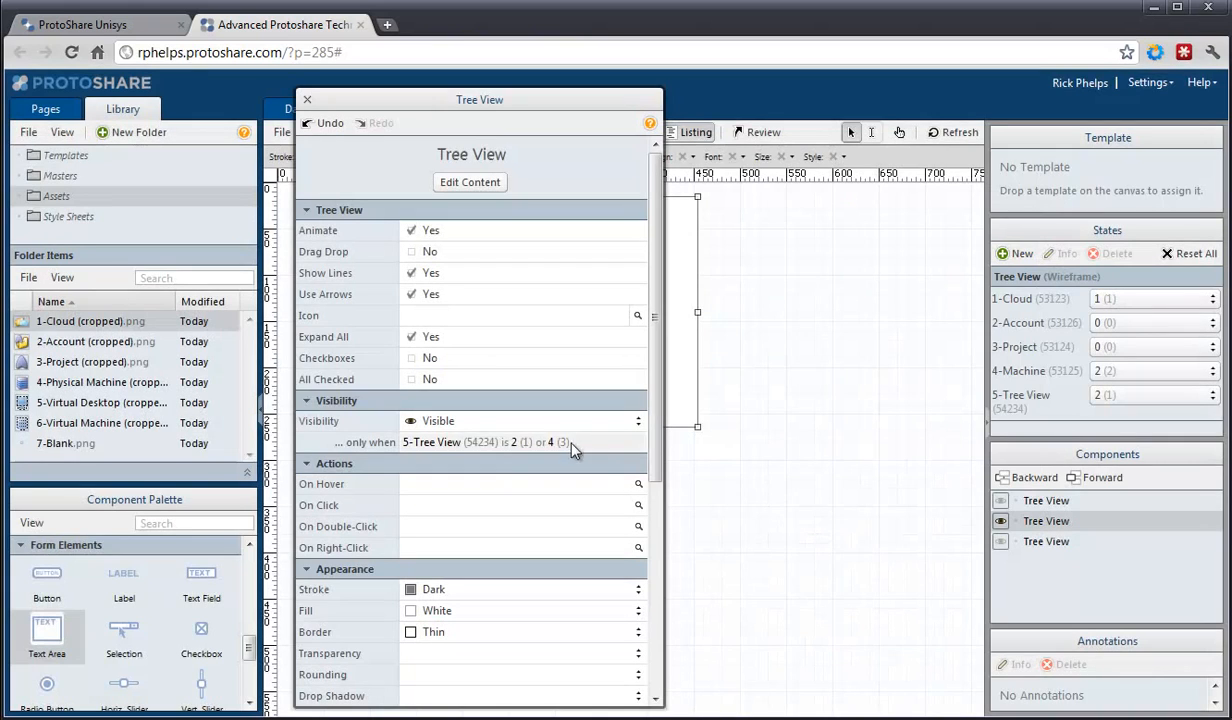
{"action": "left_click", "coordinate": [308, 101]}
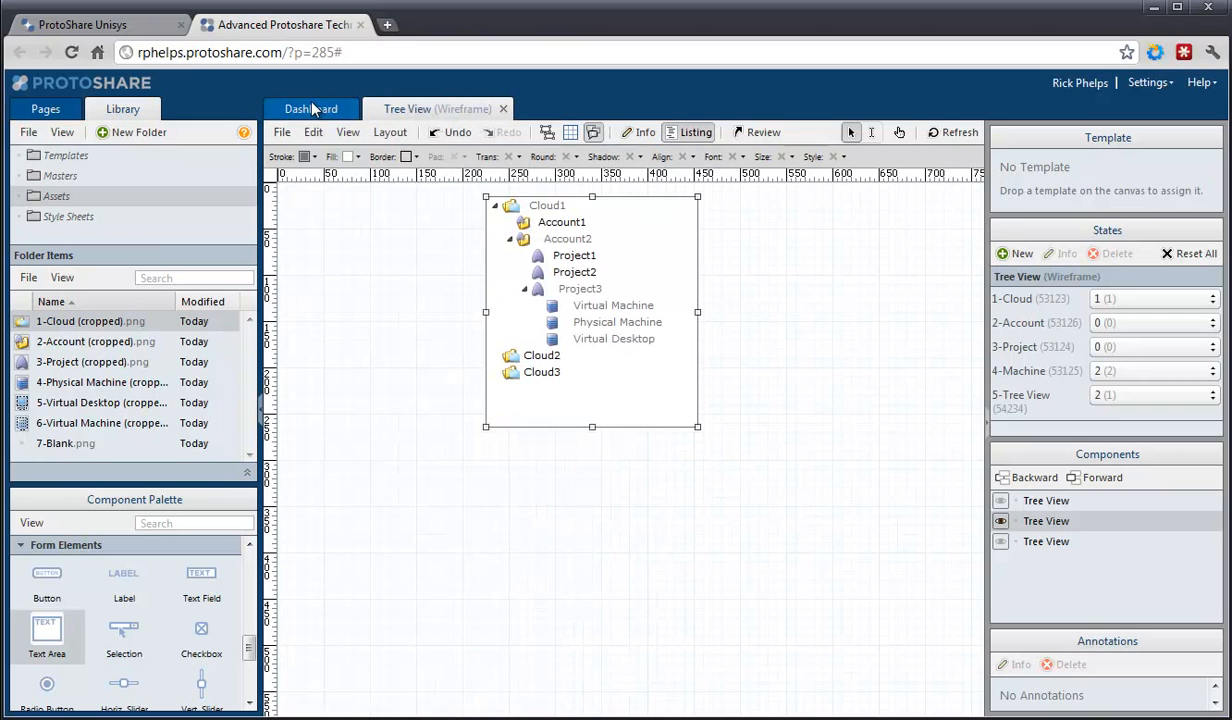
{"action": "left_click", "coordinate": [392, 368]}
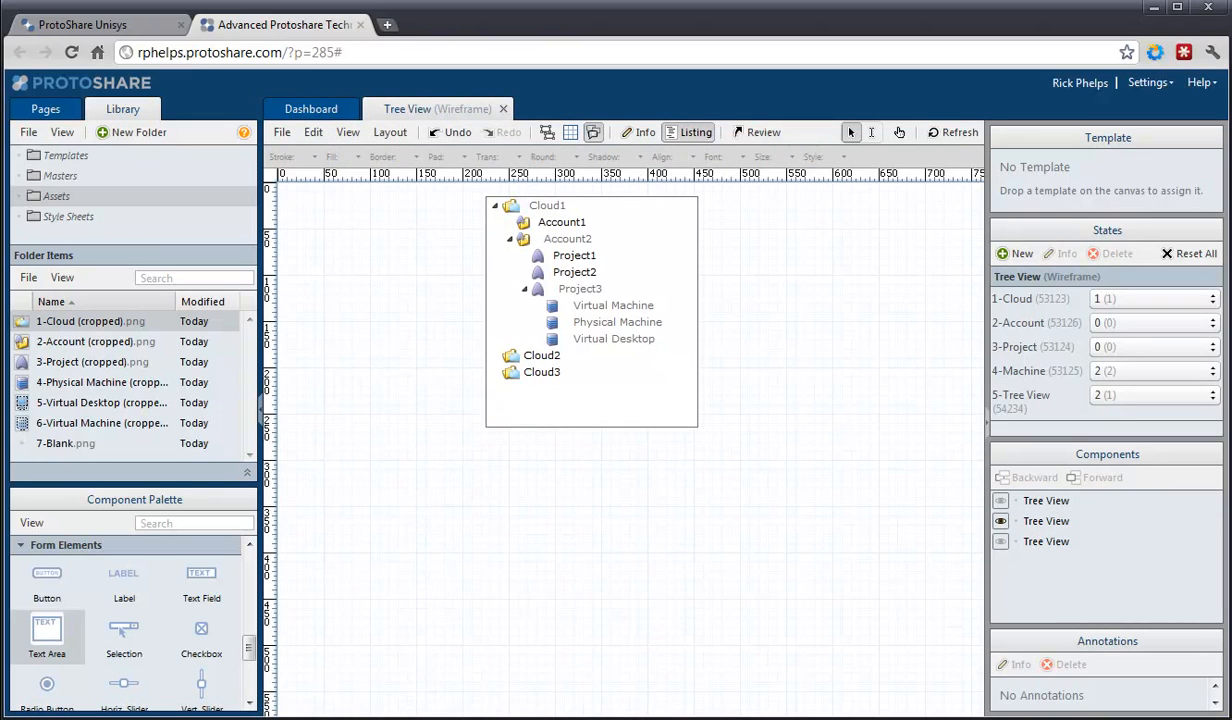
Step: Add a text area below the tree, shrink it to about 200 by 67 pixels, and duplicate it into two columns of three
{"action": "left_click_drag", "start_coordinate": [50, 636], "coordinate": [446, 498]}
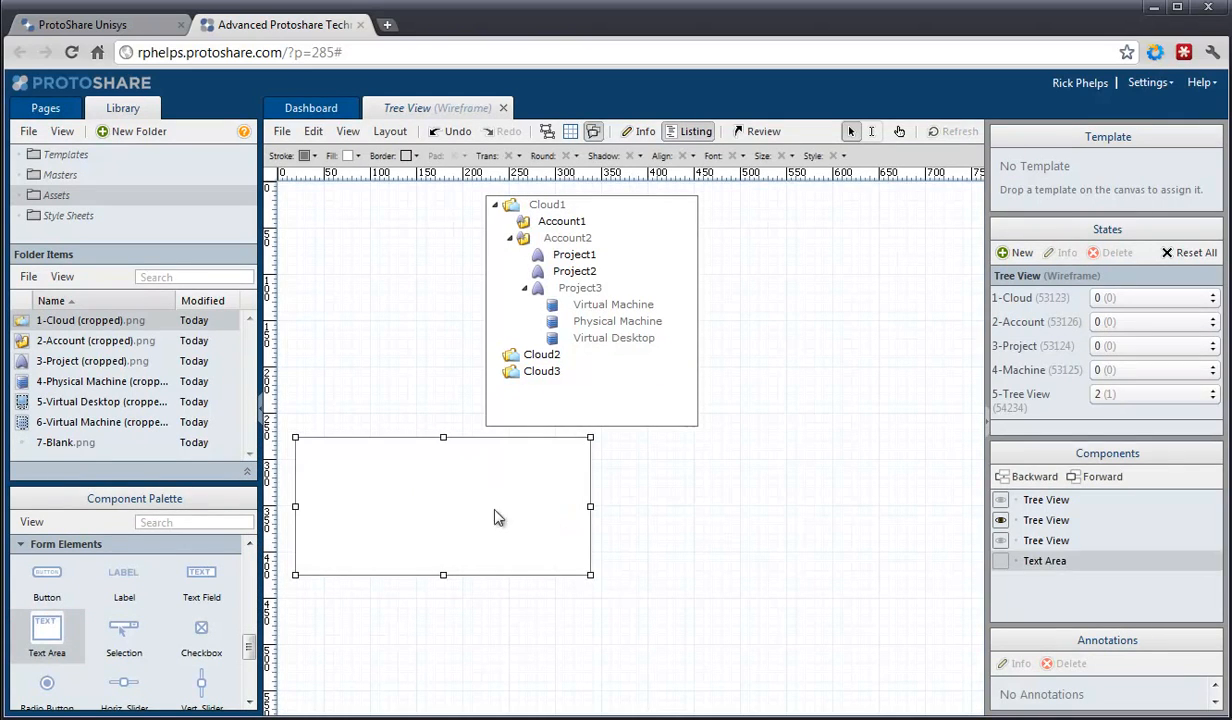
{"action": "left_click_drag", "start_coordinate": [592, 574], "coordinate": [481, 498]}
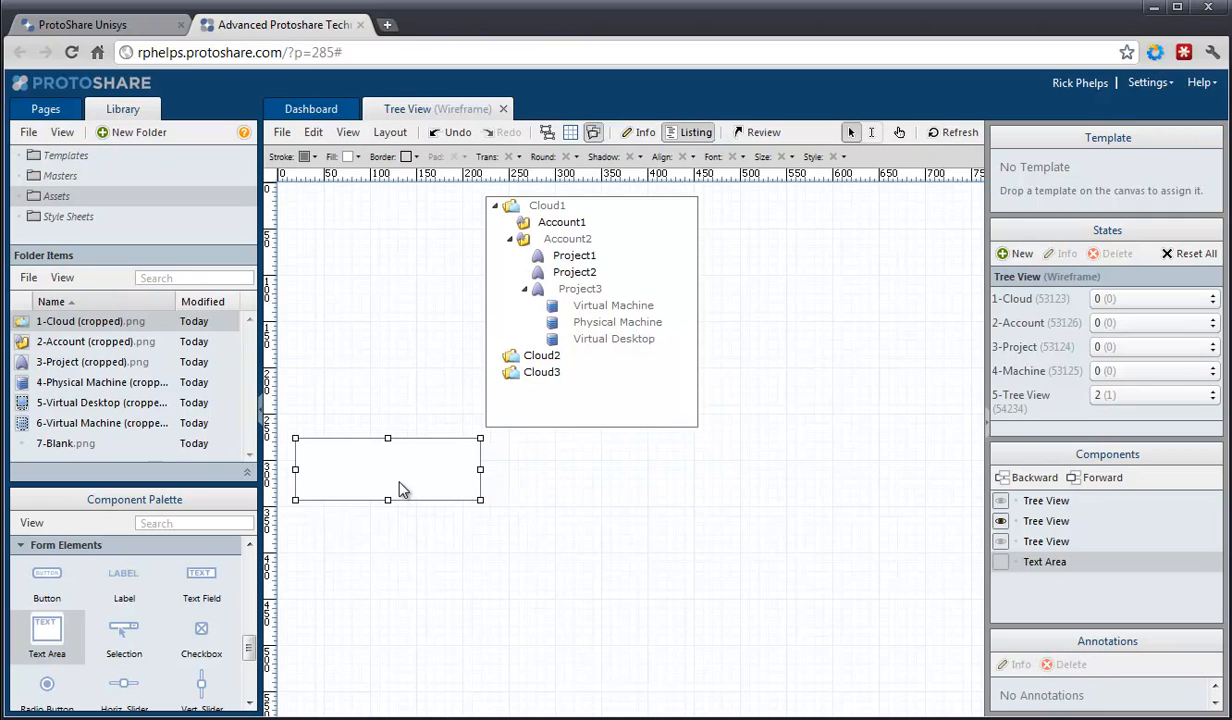
{"action": "left_click_drag", "start_coordinate": [400, 490], "coordinate": [534, 648]}
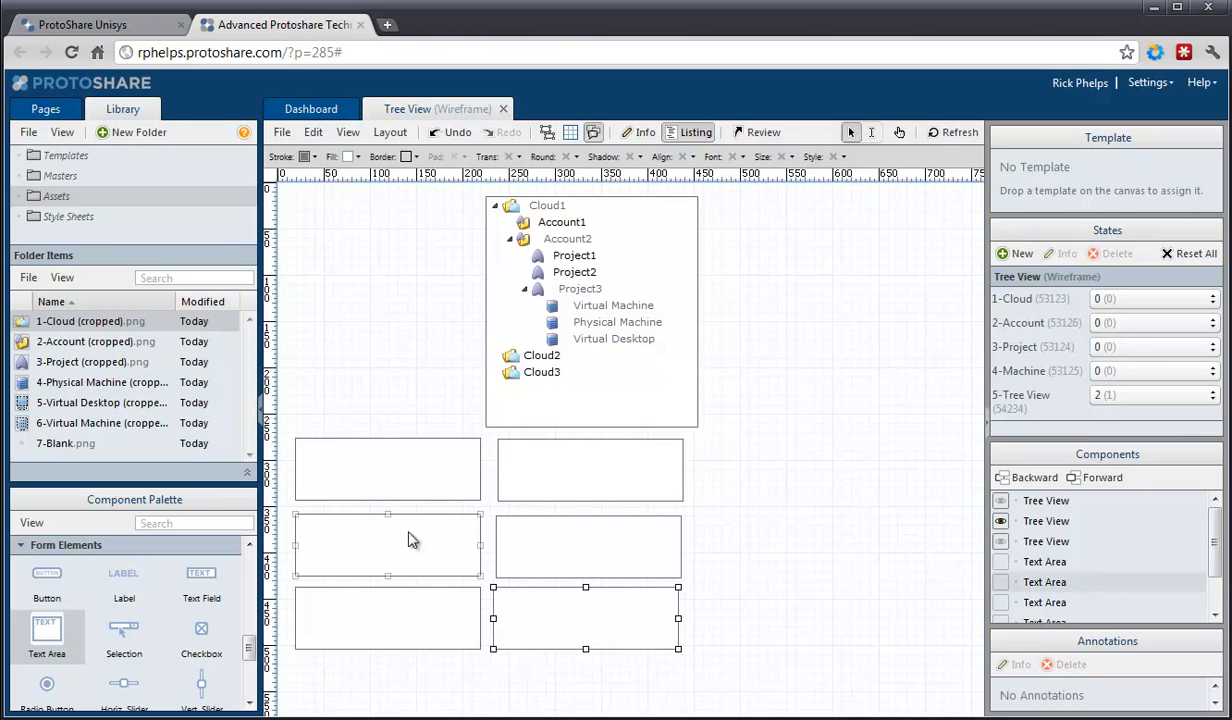
Step: Set the default values of the upper and middle text areas in the first column to Cloud1 and Account2
{"action": "left_click", "coordinate": [391, 486]}
{"action": "double_click", "coordinate": [391, 486]}
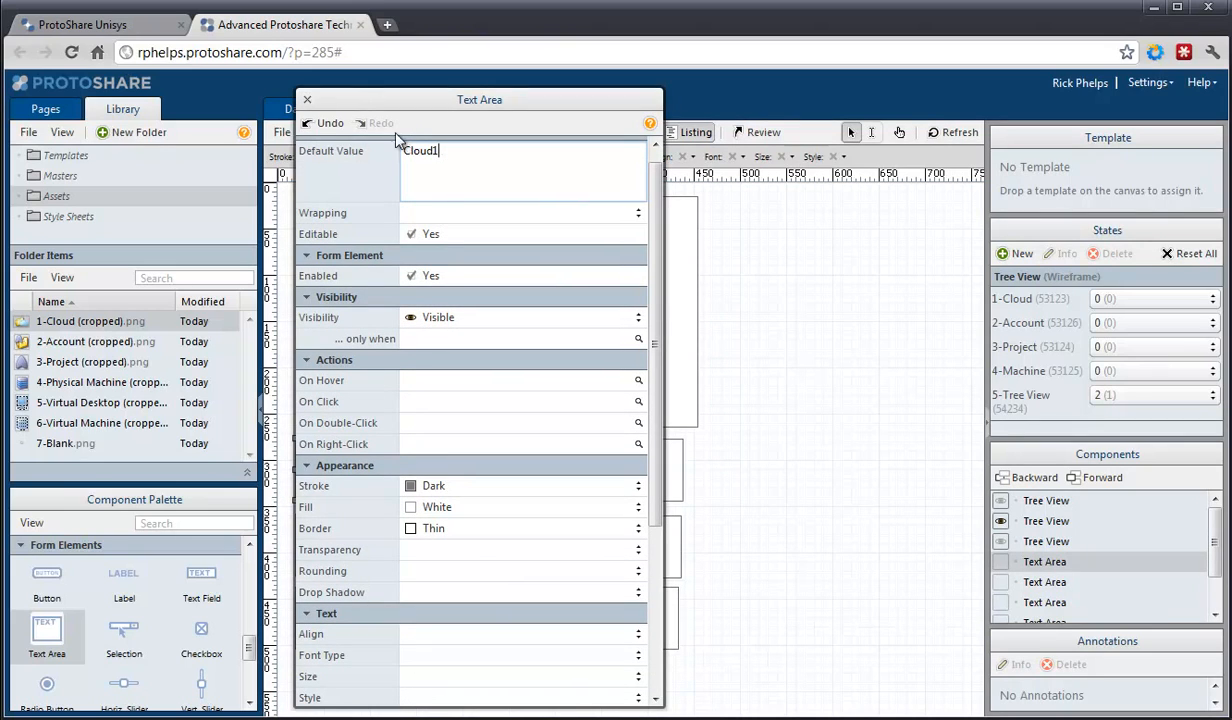
{"action": "left_click", "coordinate": [307, 100]}
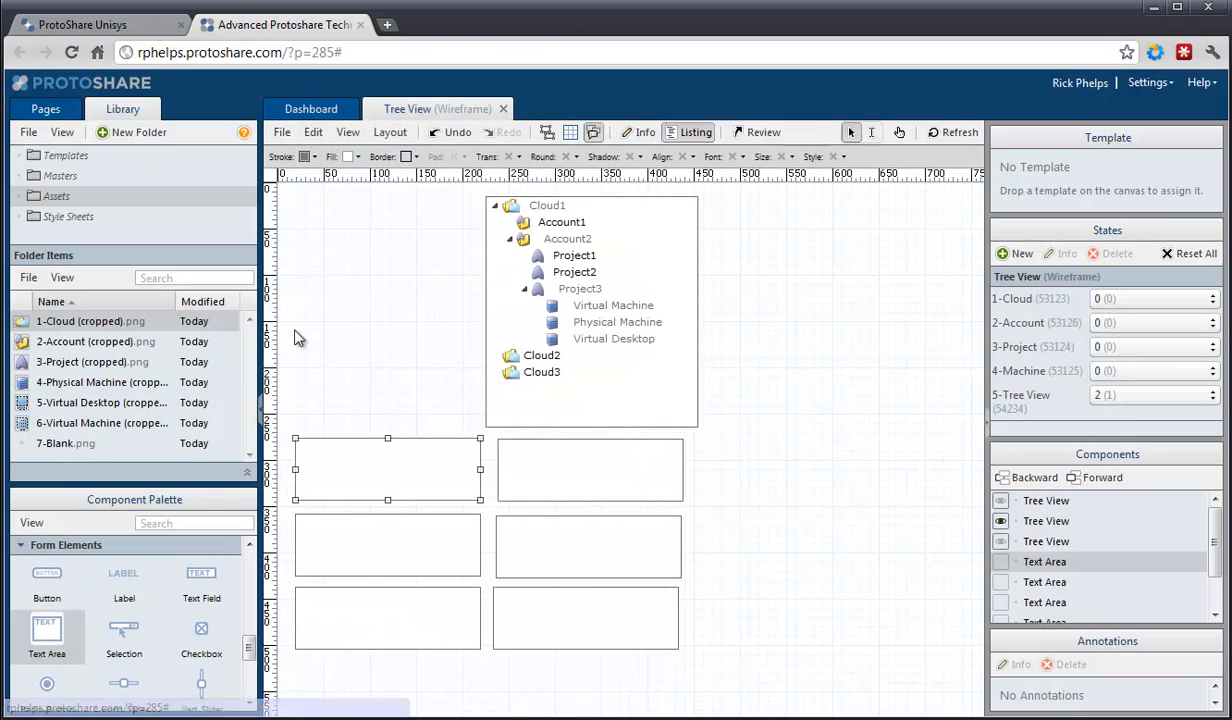
{"action": "double_click", "coordinate": [360, 540]}
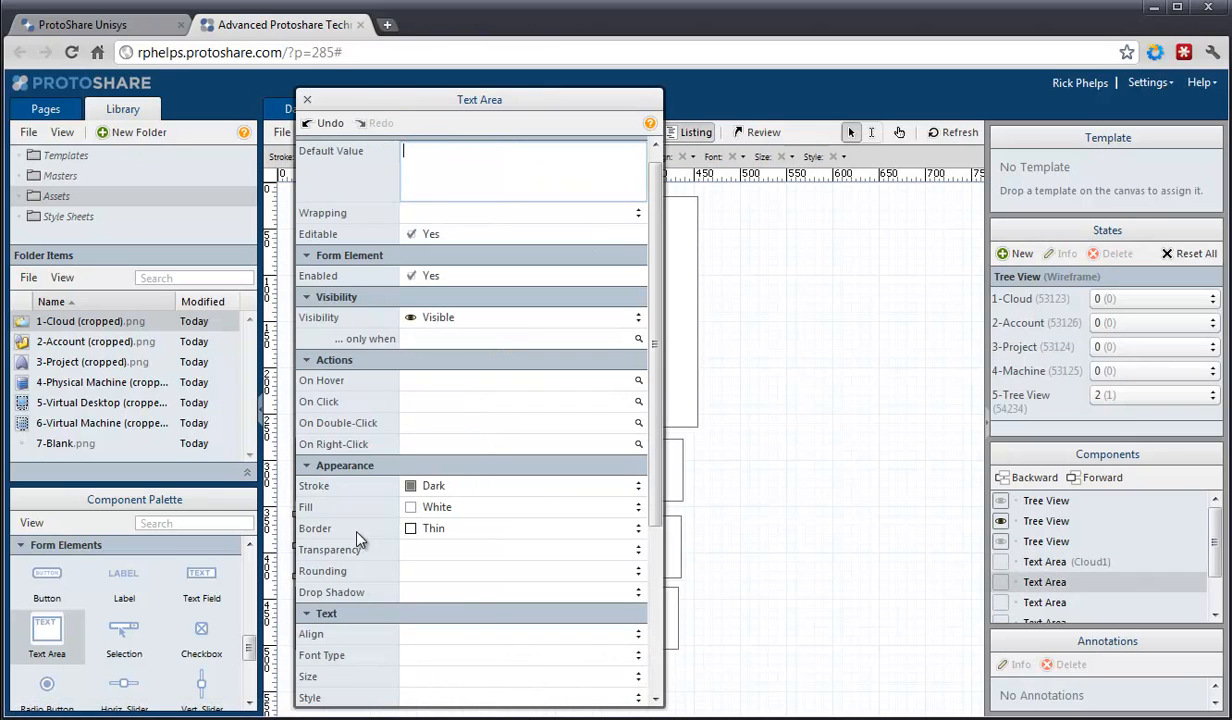
{"action": "type", "text": "Account2"}
{"action": "left_click", "coordinate": [307, 99]}
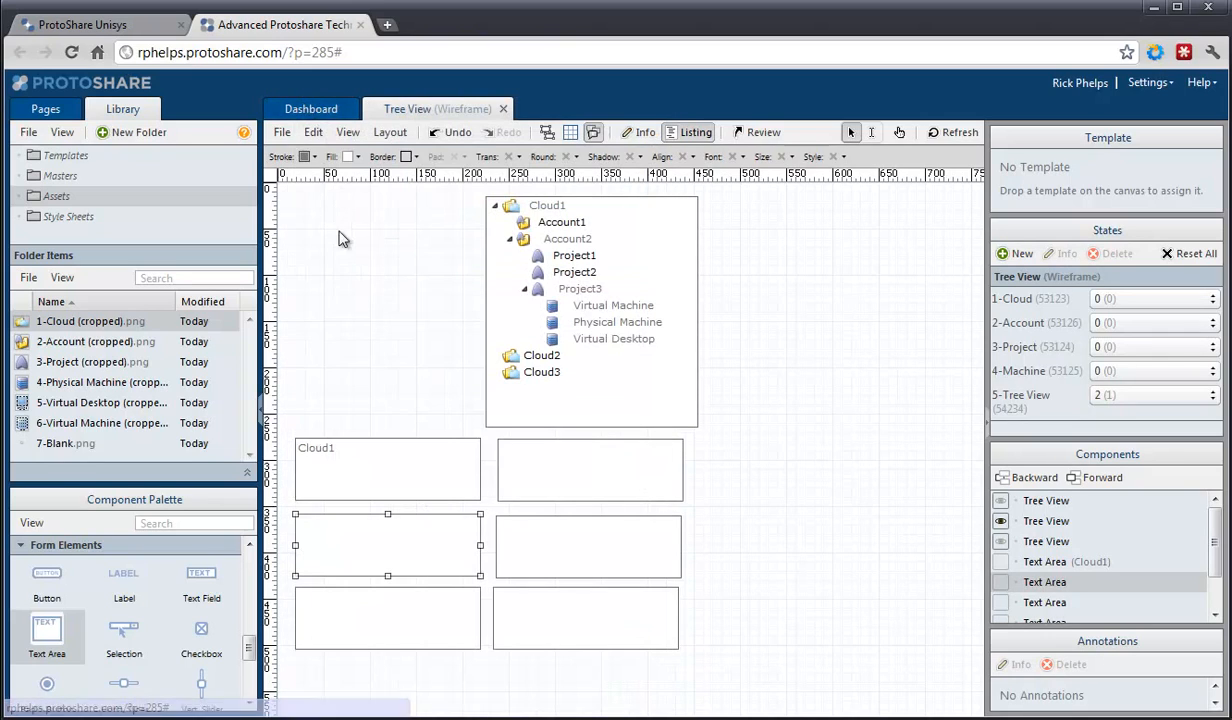
Step: Set the default value of the lowest text area in the first column to Project 3
{"action": "left_click", "coordinate": [353, 618]}
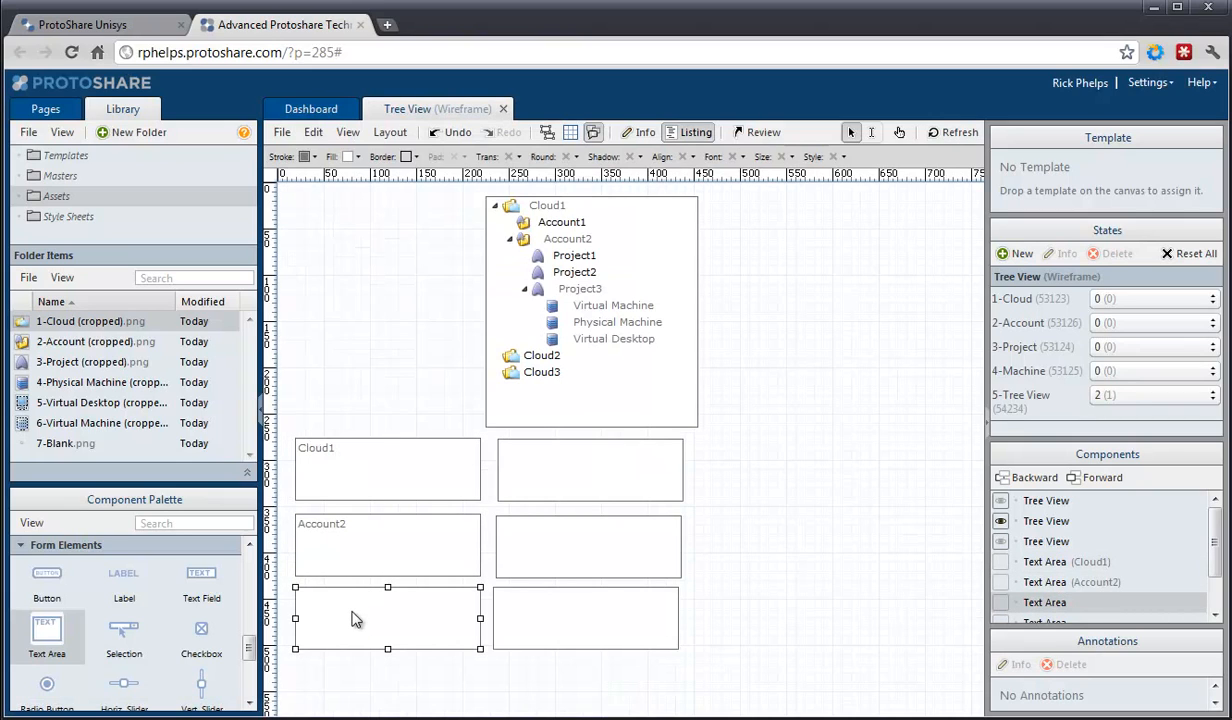
{"action": "double_click", "coordinate": [353, 618]}
{"action": "left_click", "coordinate": [430, 150]}
{"action": "type", "text": "Project 3"}
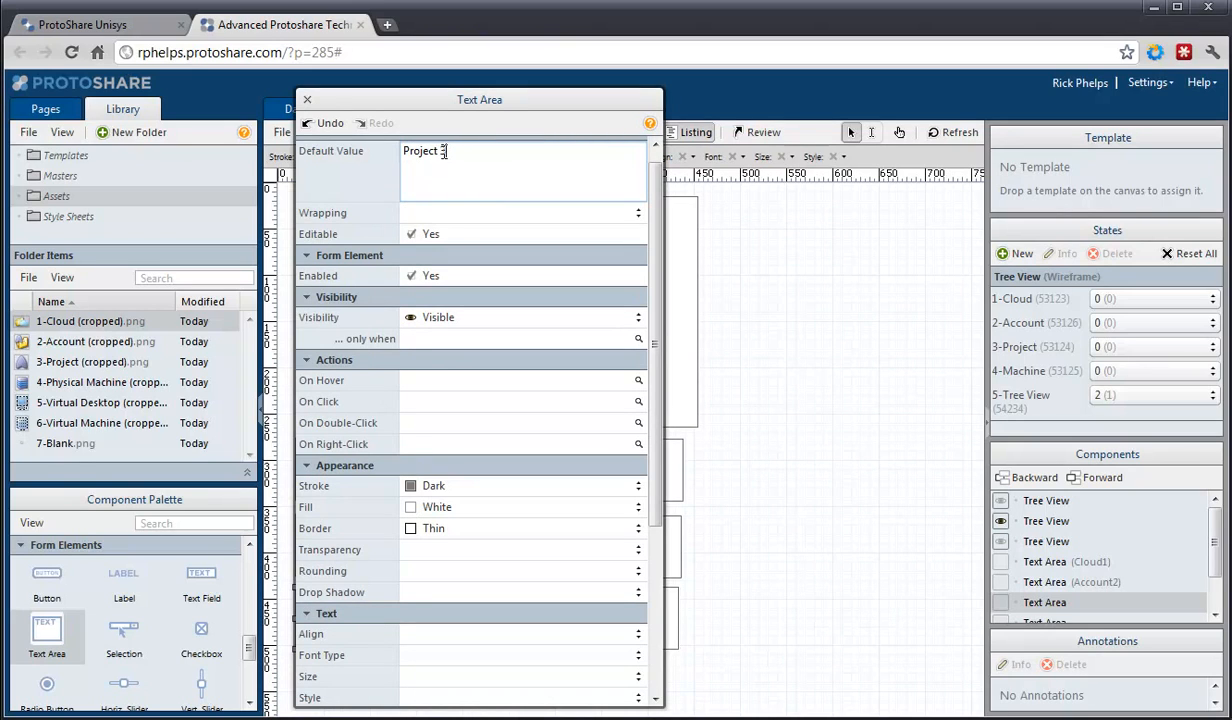
{"action": "left_click", "coordinate": [308, 101]}
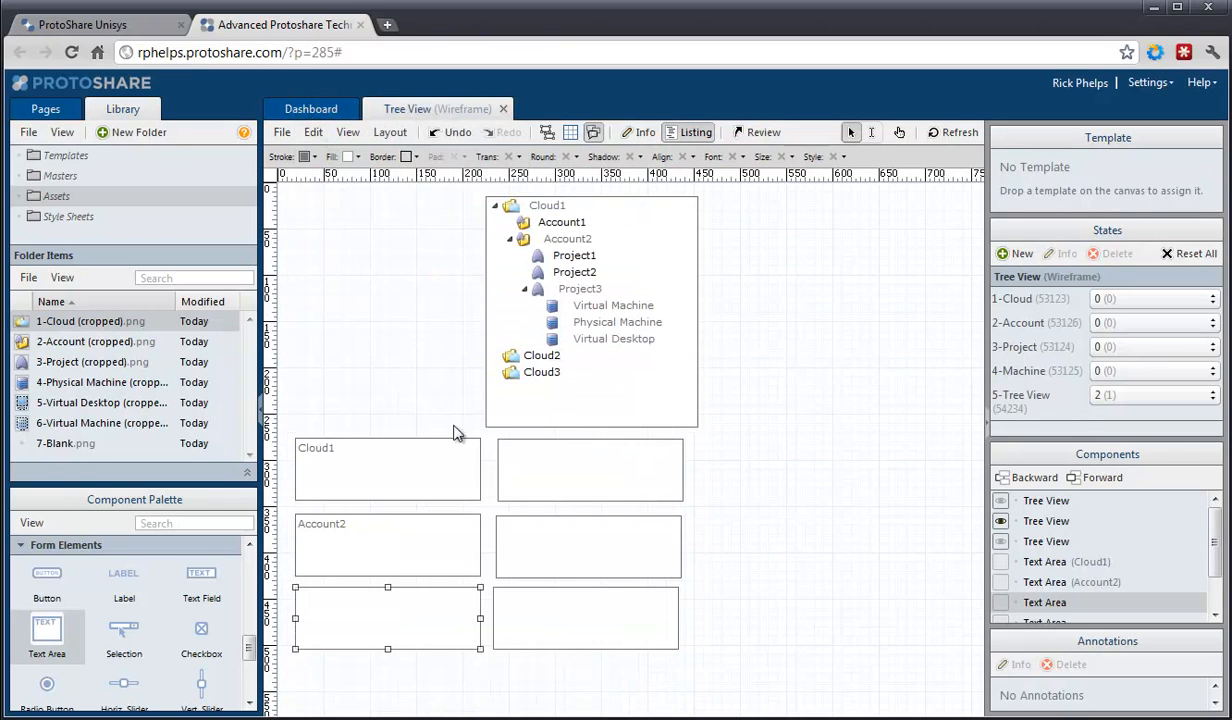
Step: Set the default value of the upper text area in the second column to Virtual Machine
{"action": "left_click", "coordinate": [563, 468]}
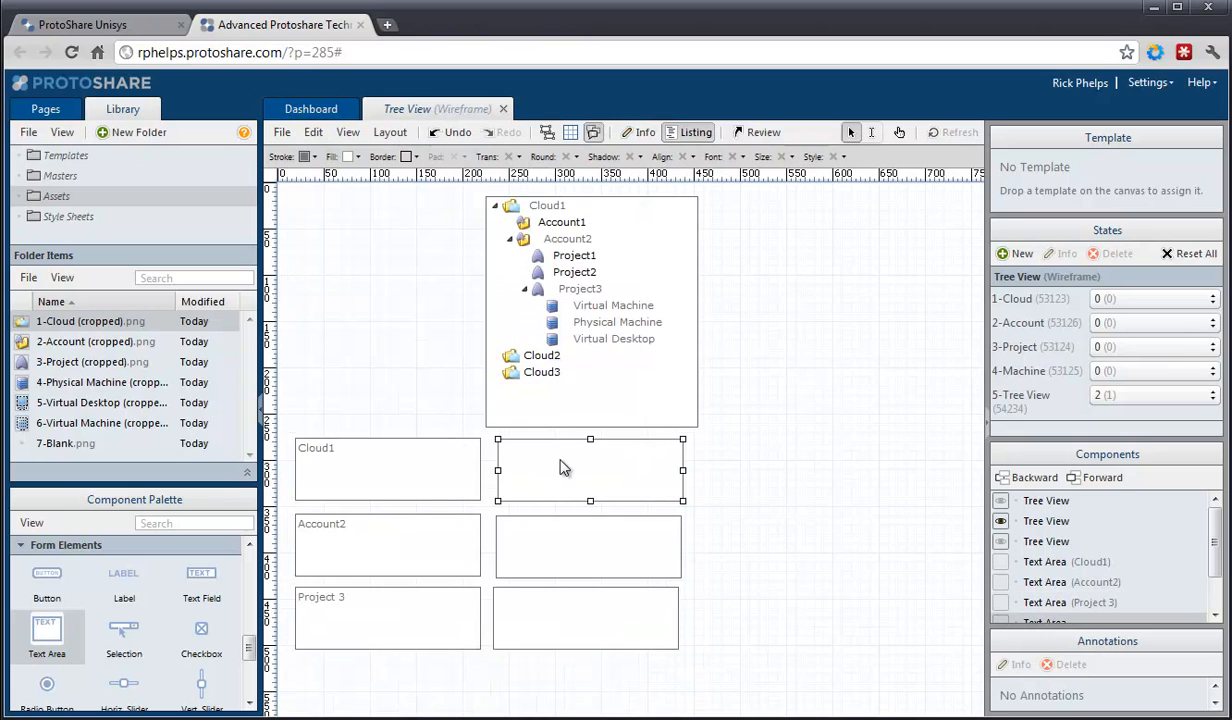
{"action": "double_click", "coordinate": [563, 468]}
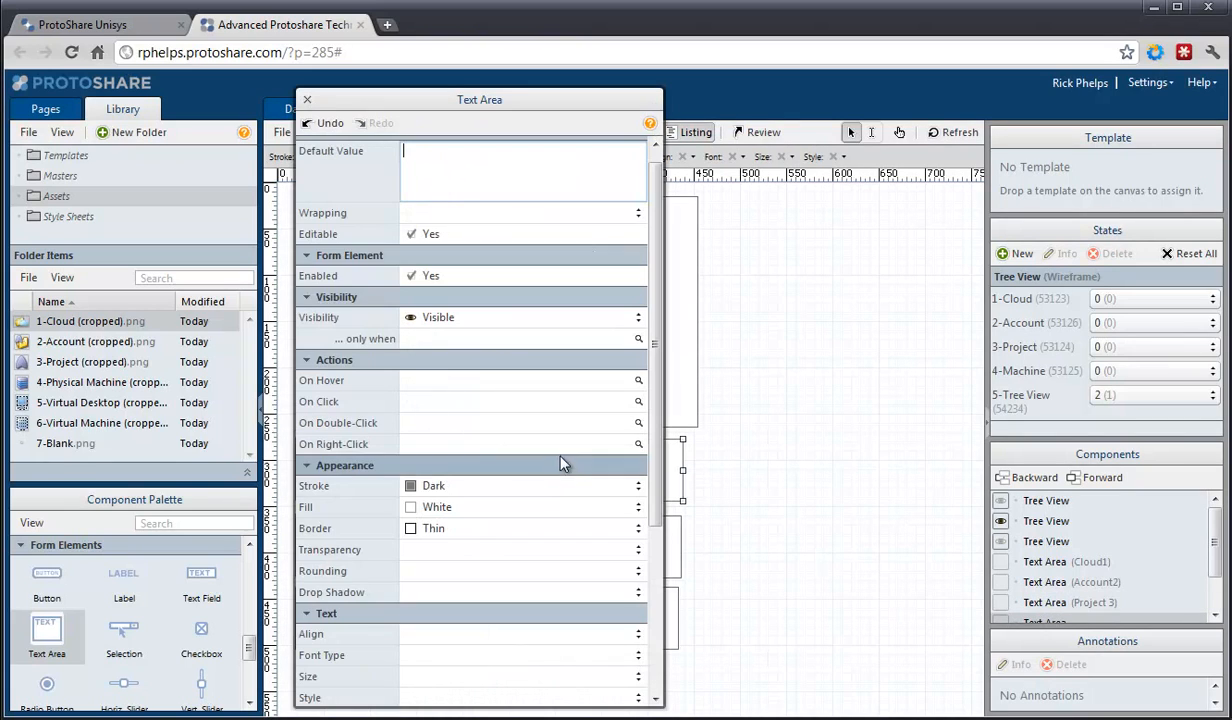
{"action": "left_click", "coordinate": [484, 157]}
{"action": "type", "text": "Vir"}
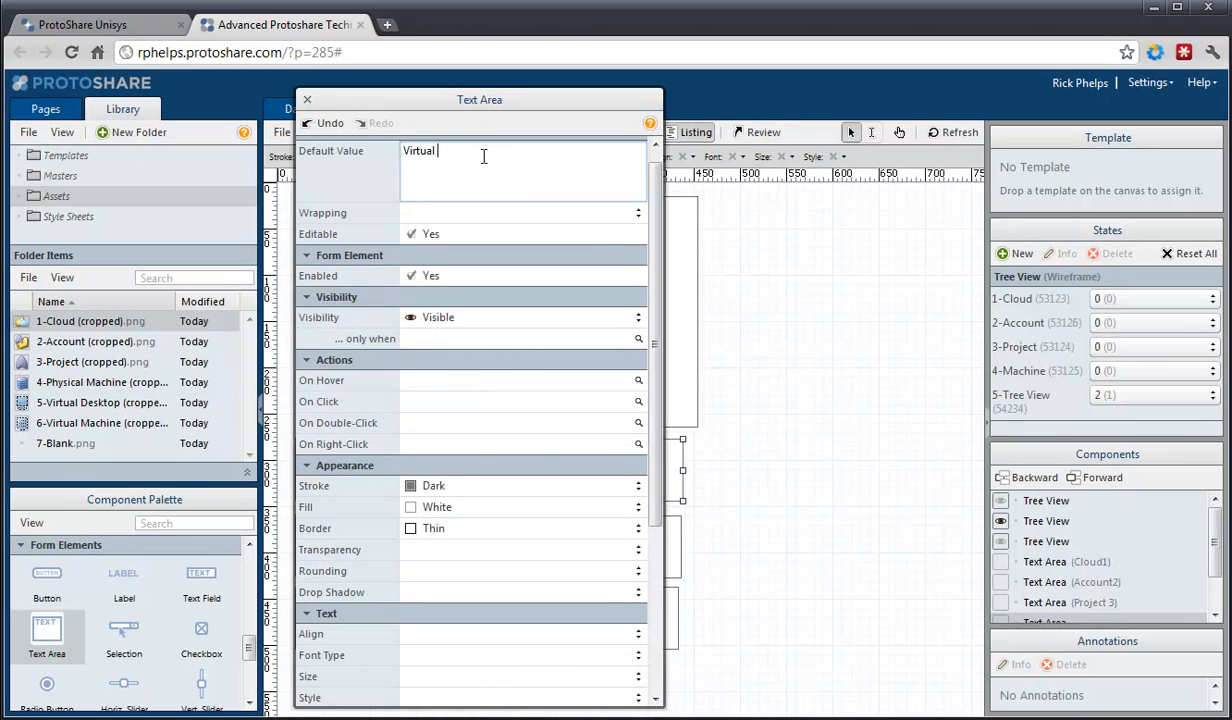
{"action": "type", "text": "tual Machine"}
{"action": "left_click", "coordinate": [307, 101]}
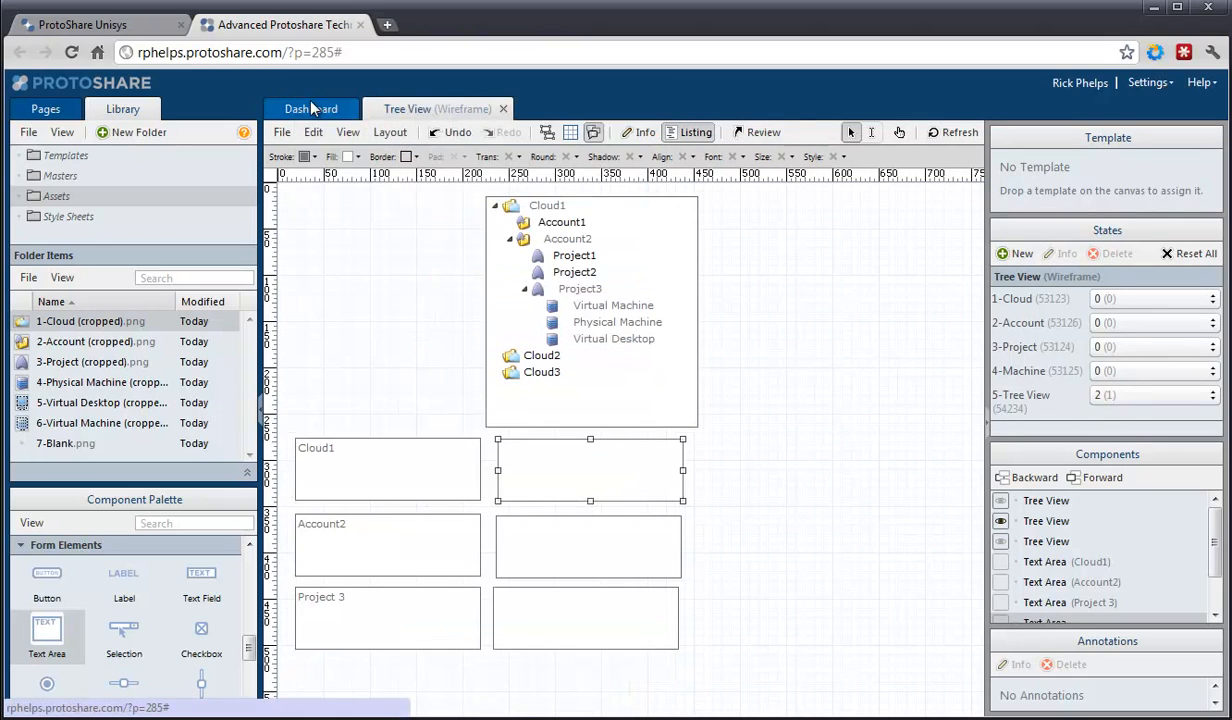
Step: Set the default value of the middle text area in the second column to Physical Machine
{"action": "left_click", "coordinate": [588, 547]}
{"action": "double_click", "coordinate": [588, 547]}
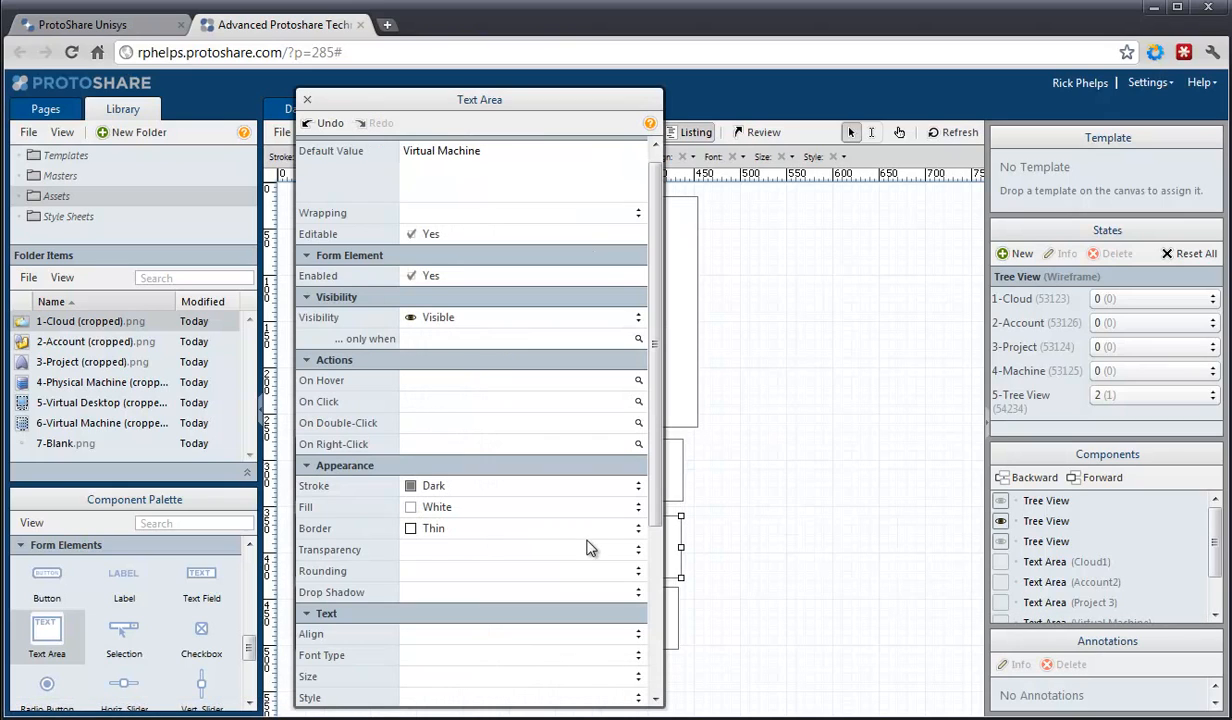
{"action": "type", "text": "Physic"}
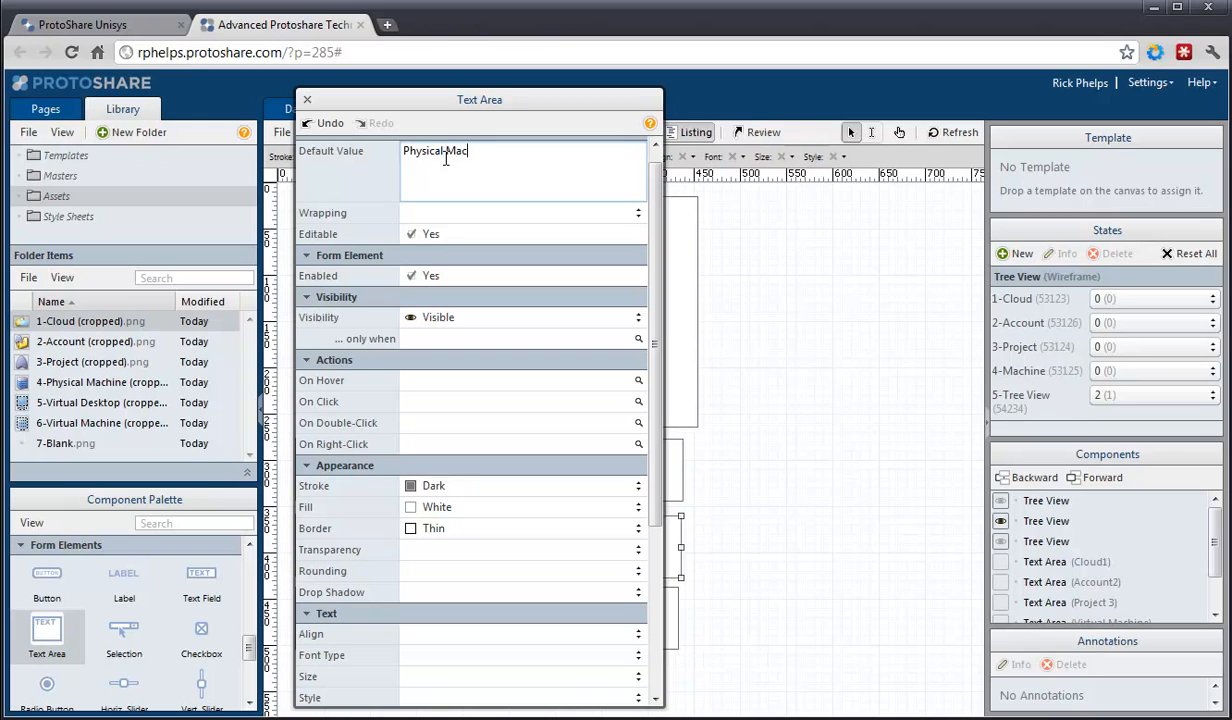
{"action": "left_click", "coordinate": [308, 100]}
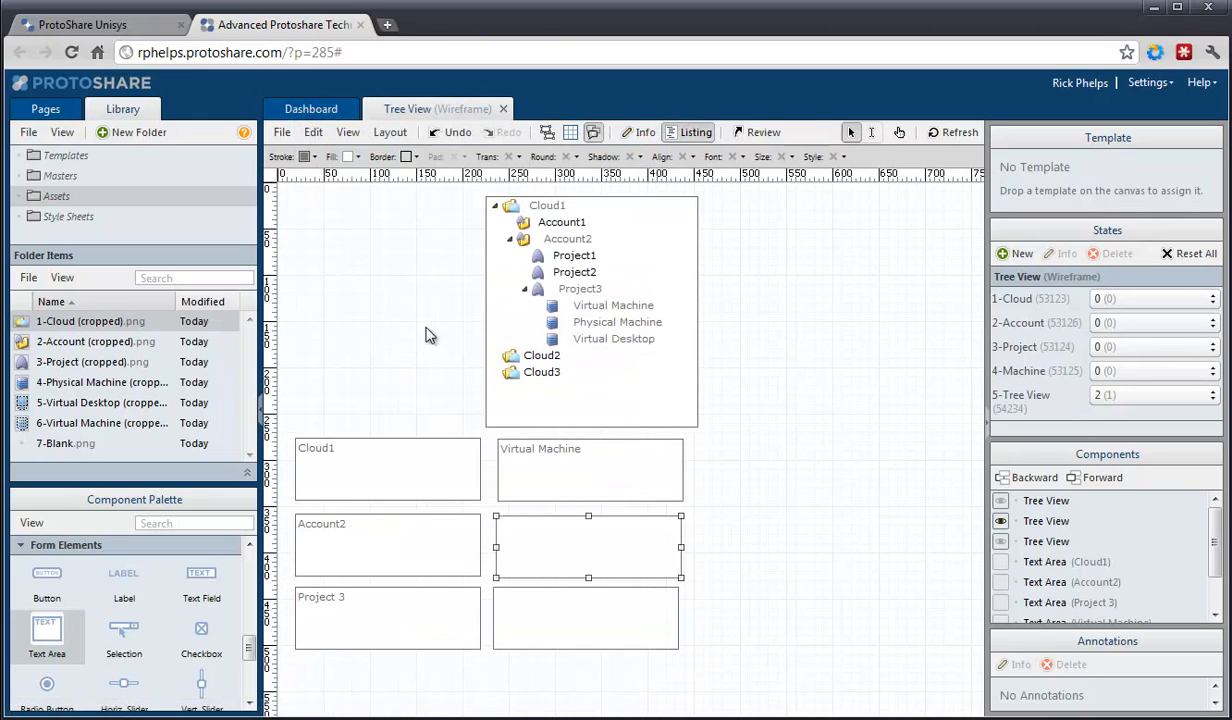
Step: Set the default value of the lowest text area in the second column to Virtual Desktop
{"action": "left_click", "coordinate": [564, 598]}
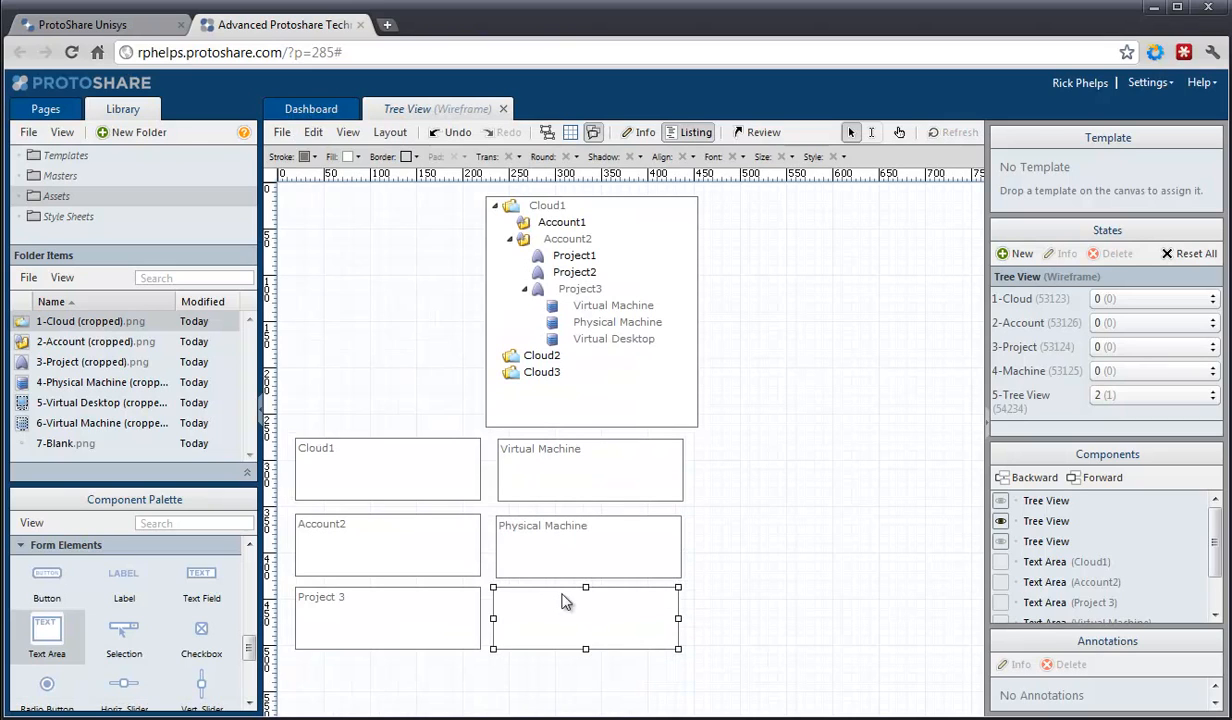
{"action": "double_click", "coordinate": [564, 628]}
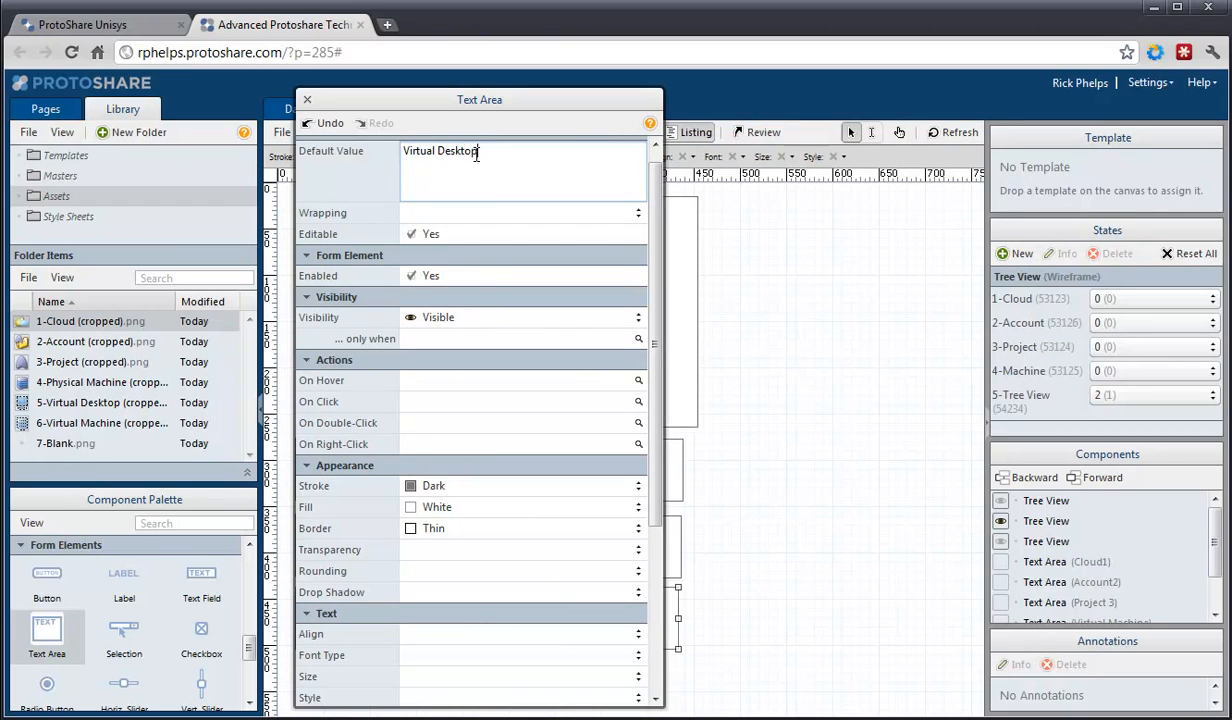
{"action": "left_click", "coordinate": [307, 101]}
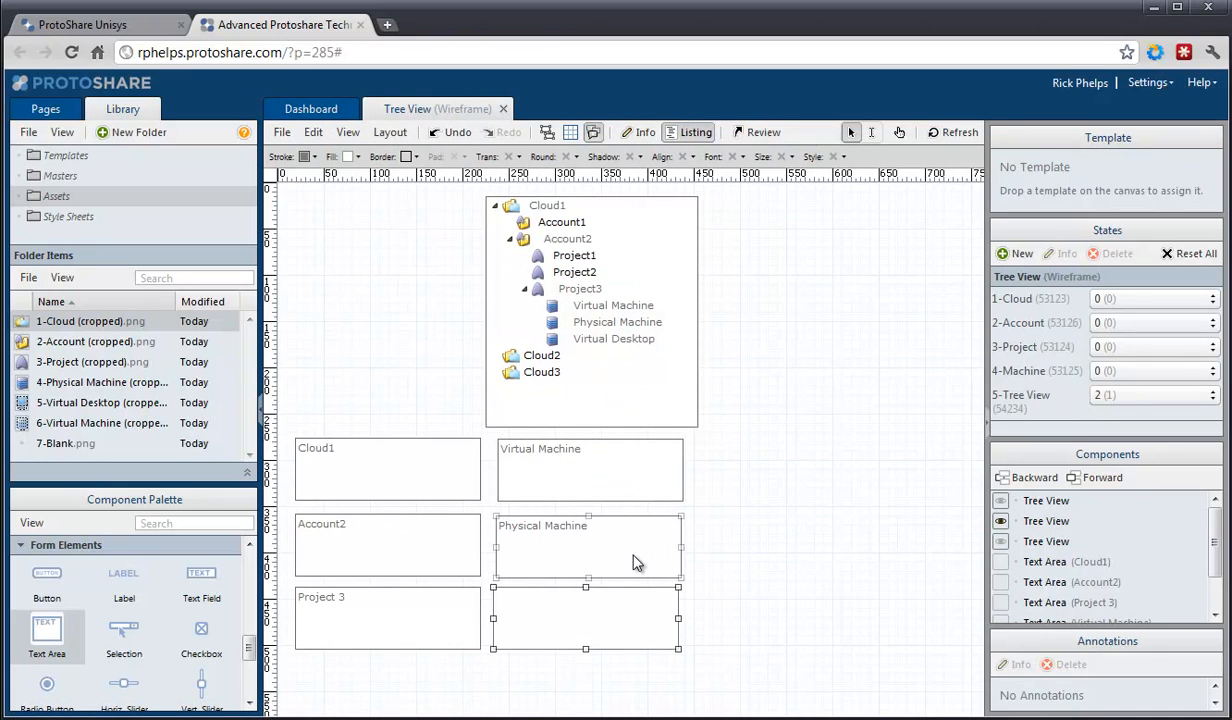
{"action": "left_click", "coordinate": [775, 616]}
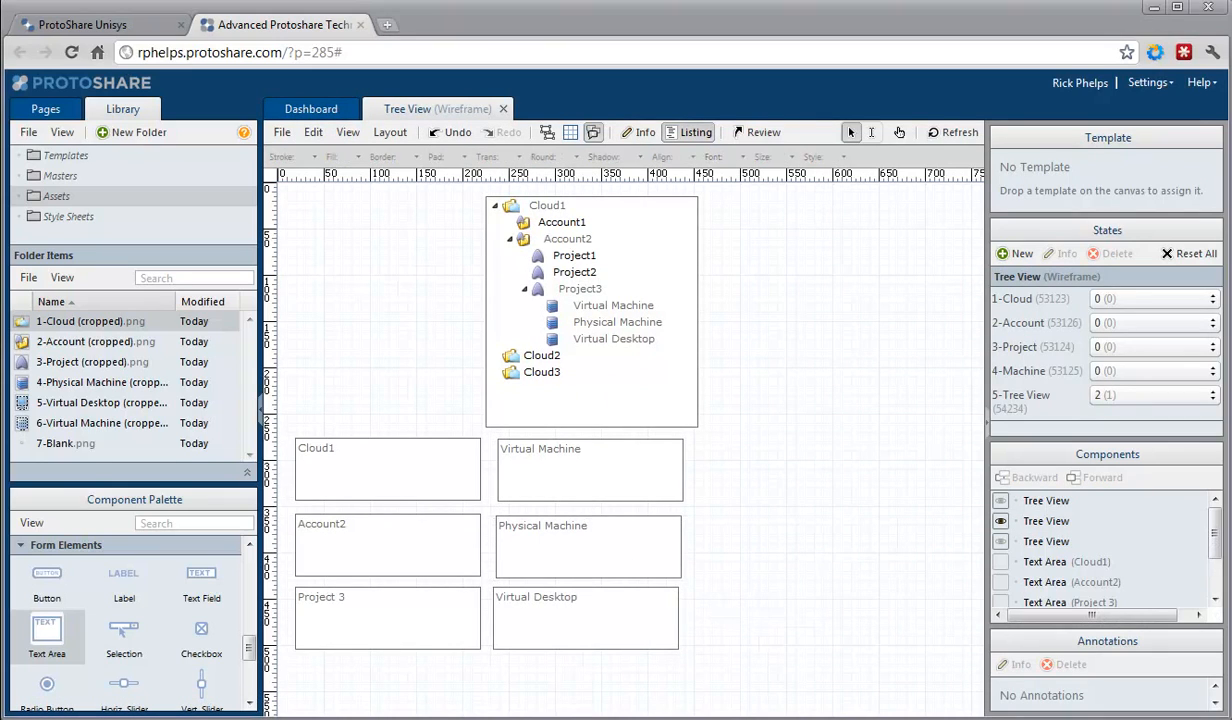
Step: Make the Cloud1 text area visible only when state 1-Cloud is 1
{"action": "left_click", "coordinate": [385, 497]}
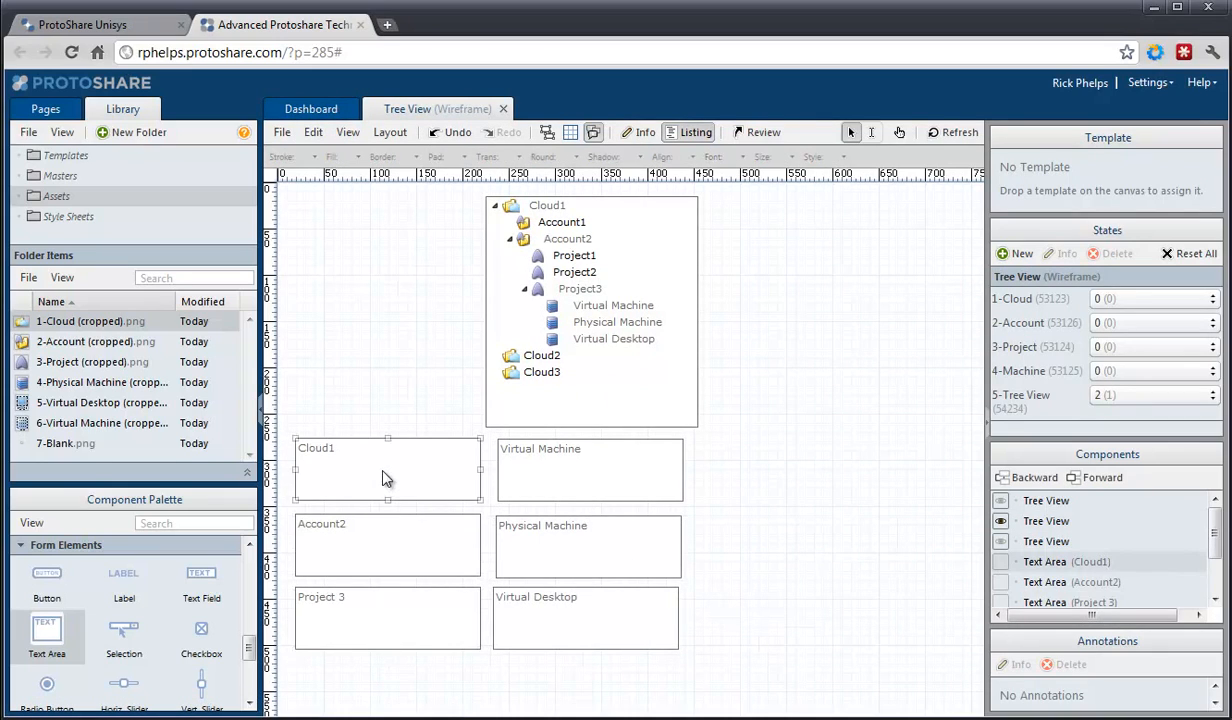
{"action": "double_click", "coordinate": [386, 477]}
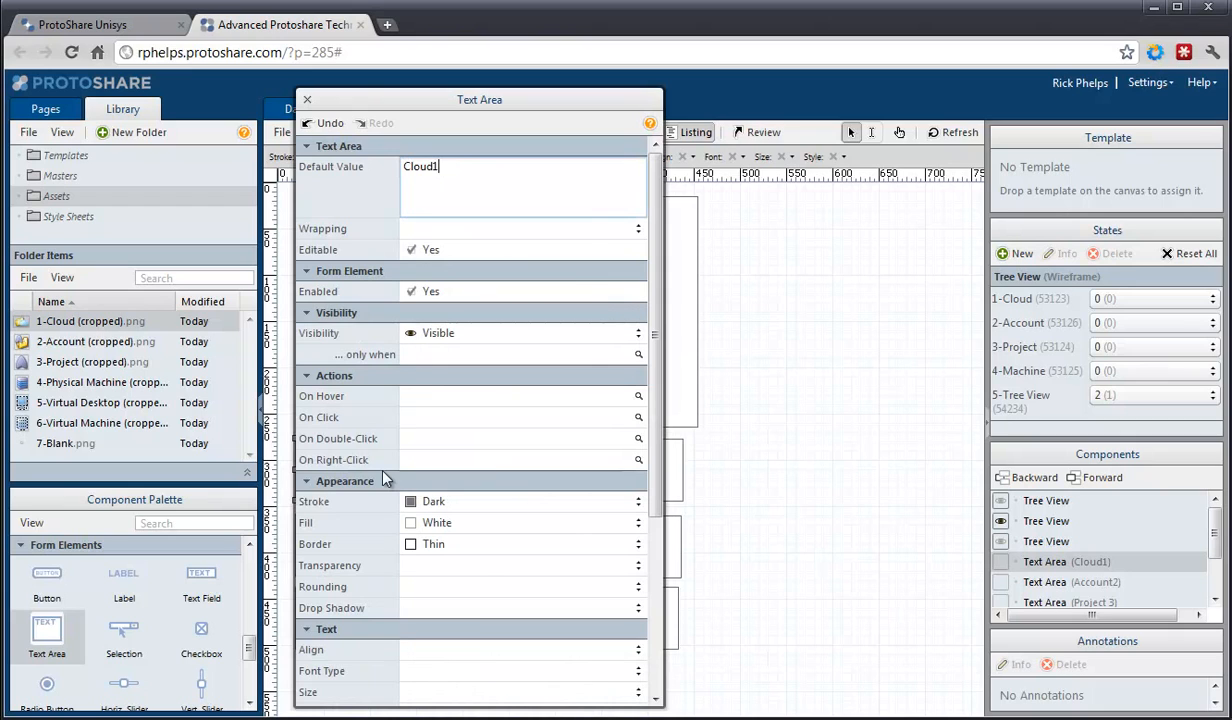
{"action": "left_click", "coordinate": [457, 356]}
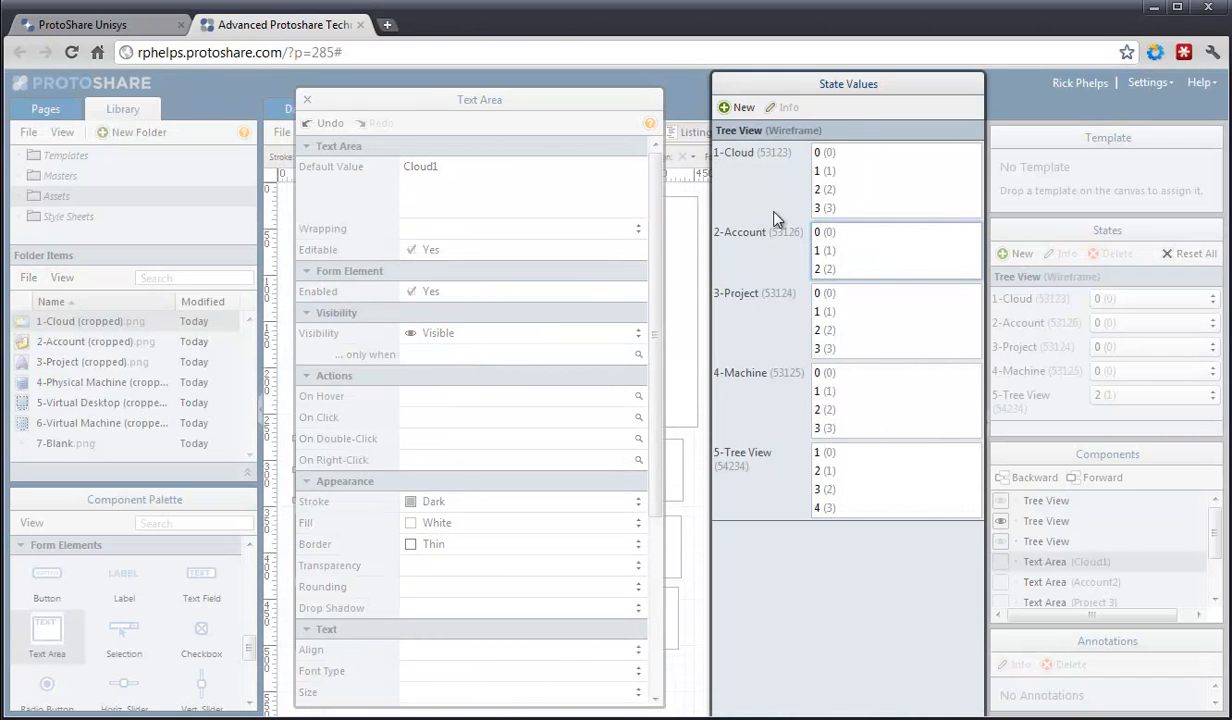
{"action": "left_click", "coordinate": [828, 173]}
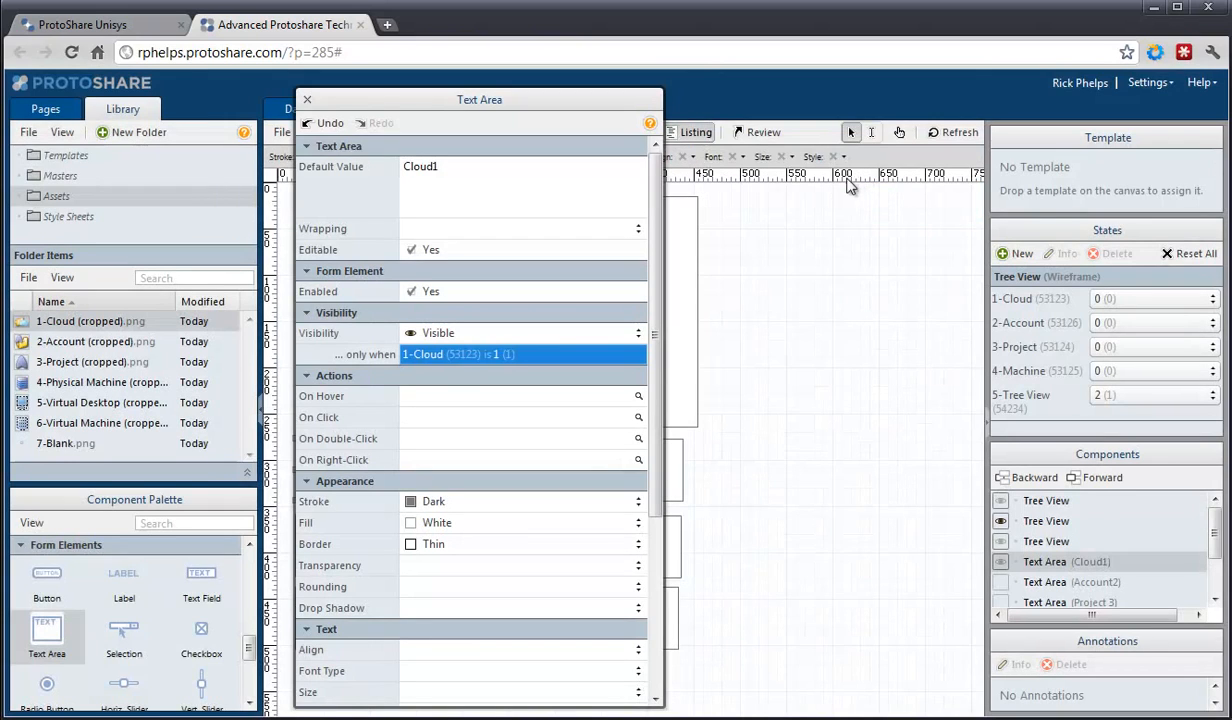
Step: Make the Account2 text area visible only when state 2-Account is 2
{"action": "left_click", "coordinate": [307, 101]}
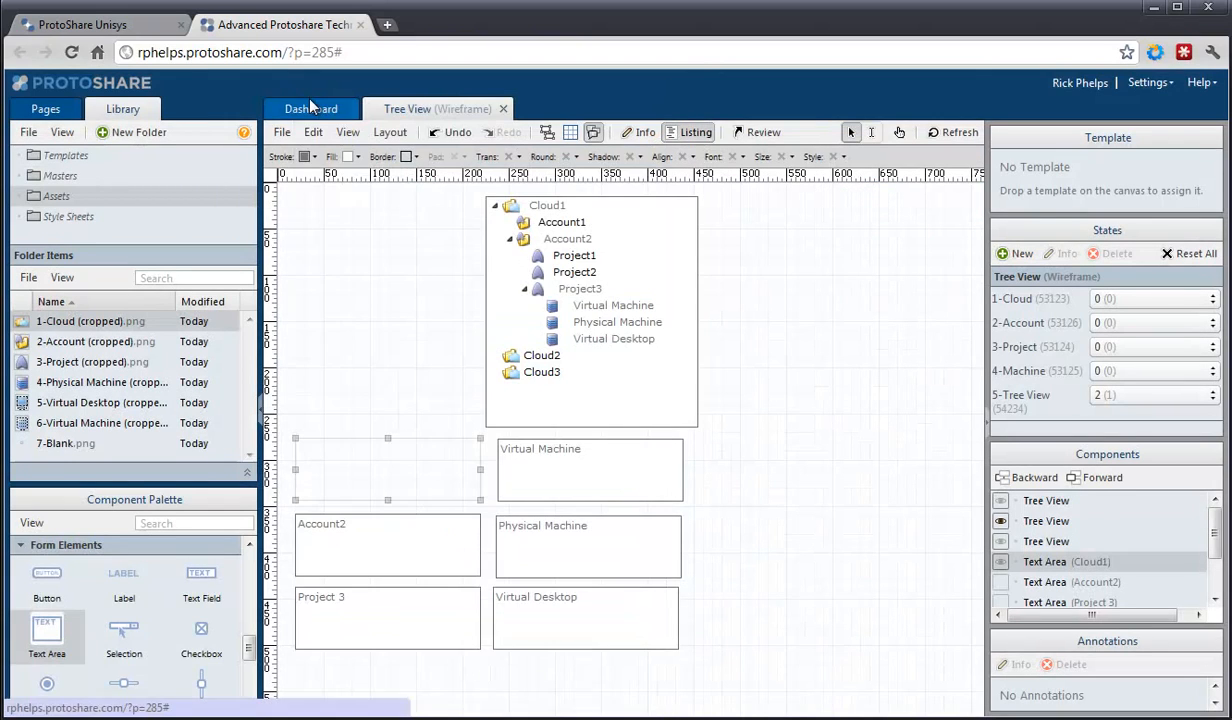
{"action": "left_click", "coordinate": [358, 553]}
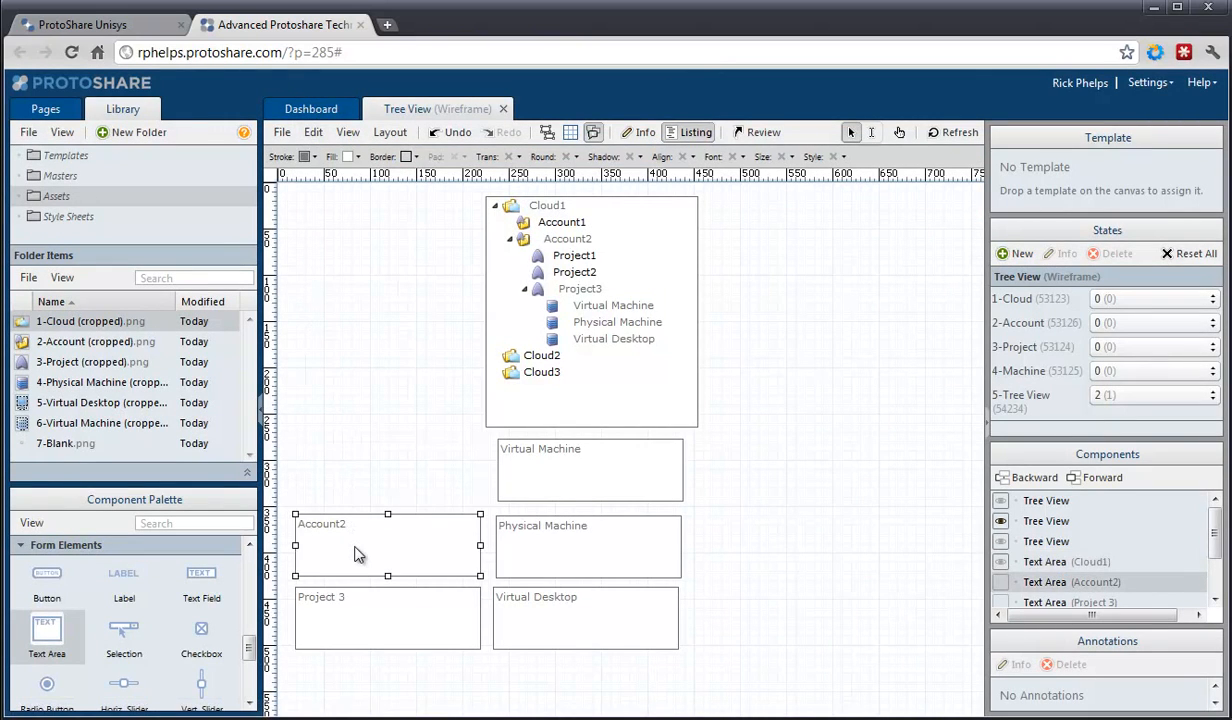
{"action": "double_click", "coordinate": [358, 555]}
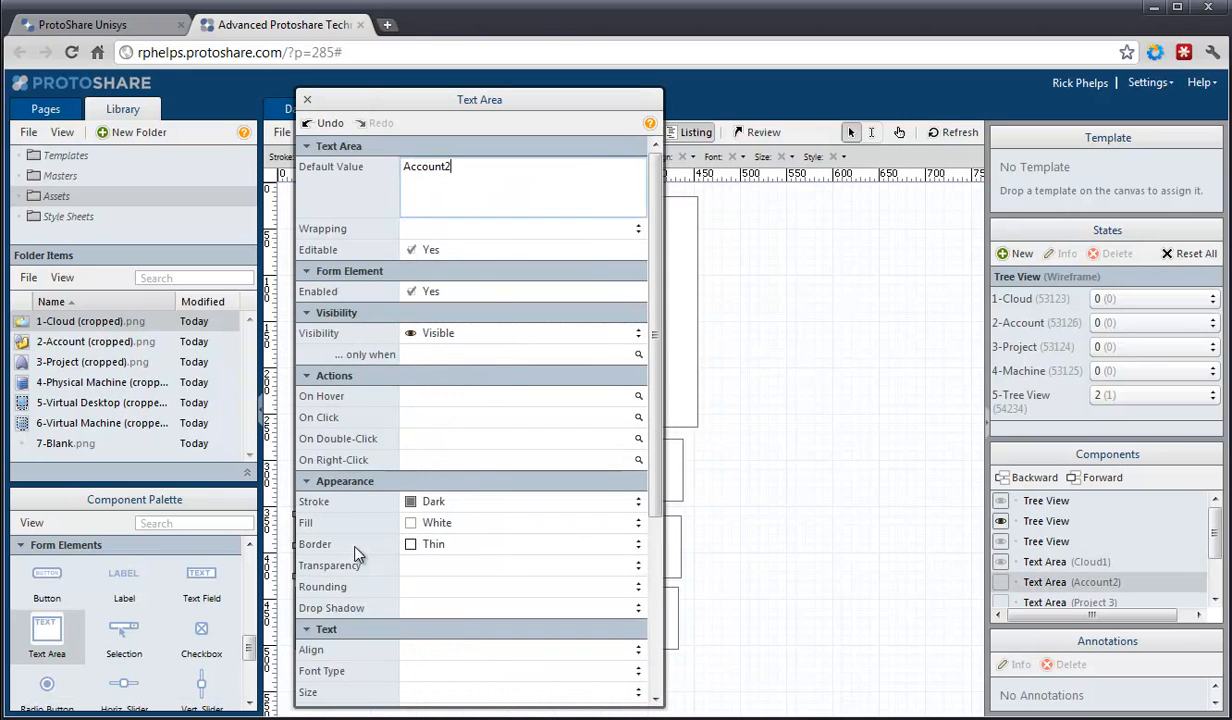
{"action": "left_click", "coordinate": [522, 355]}
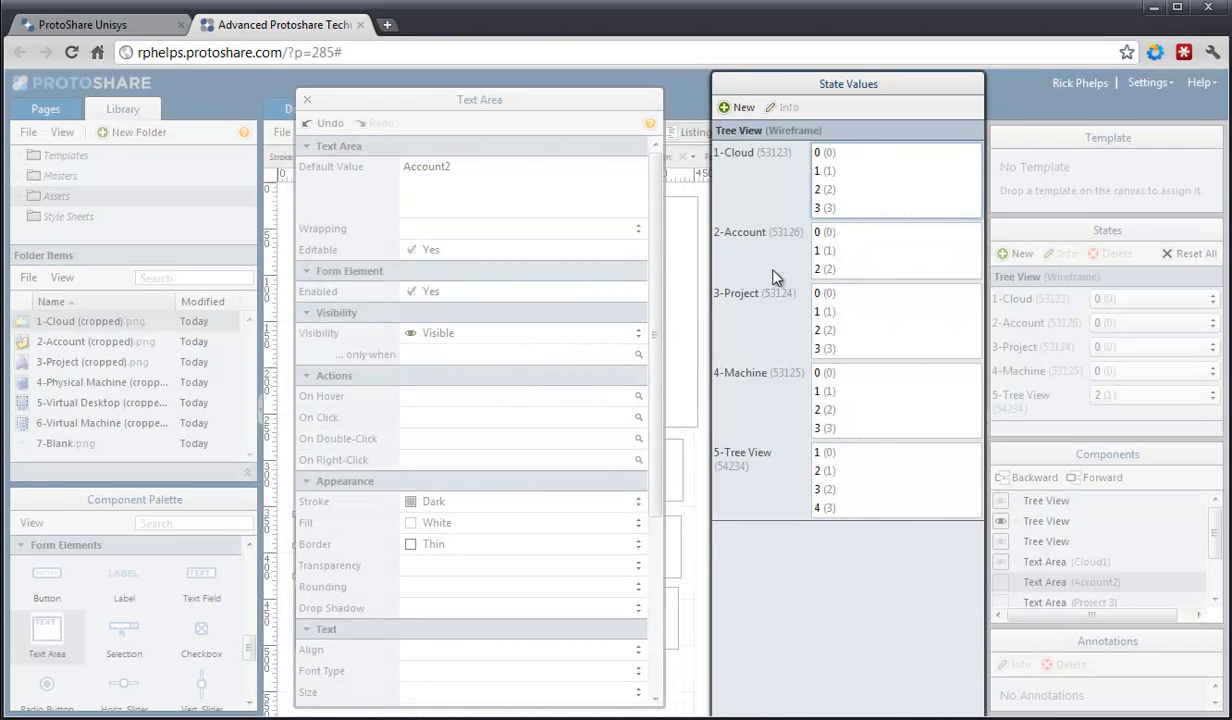
{"action": "left_click", "coordinate": [838, 271]}
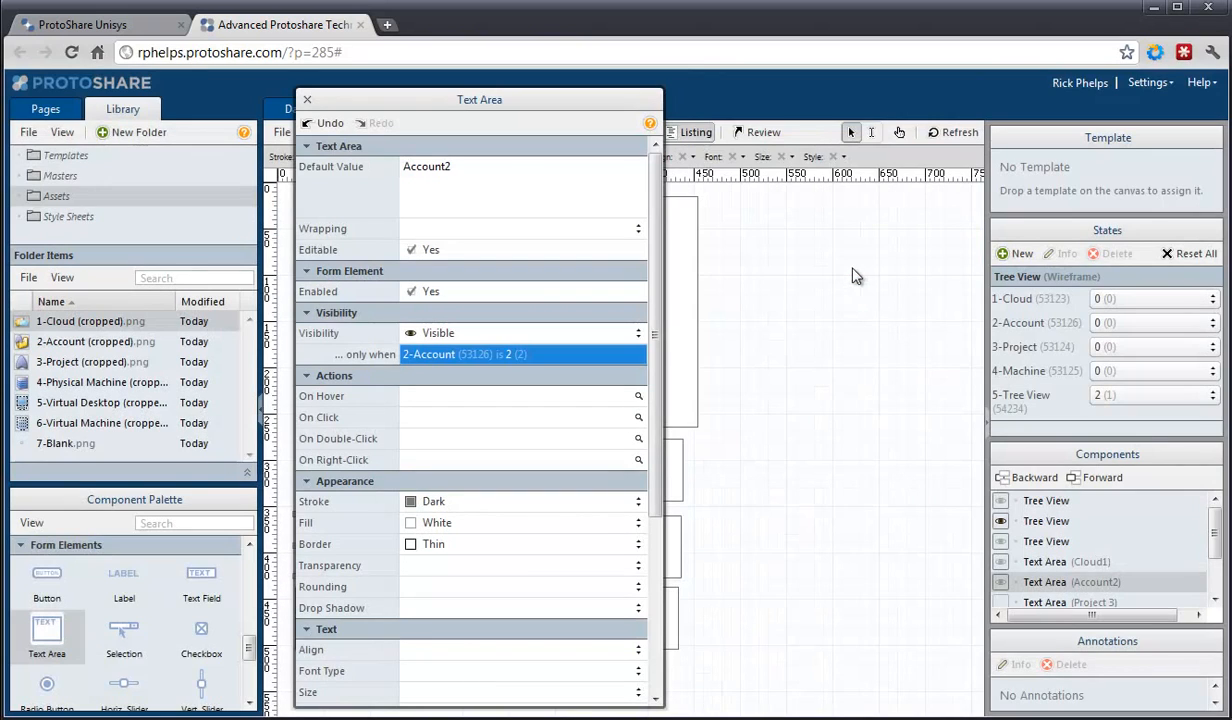
{"action": "left_click", "coordinate": [307, 101]}
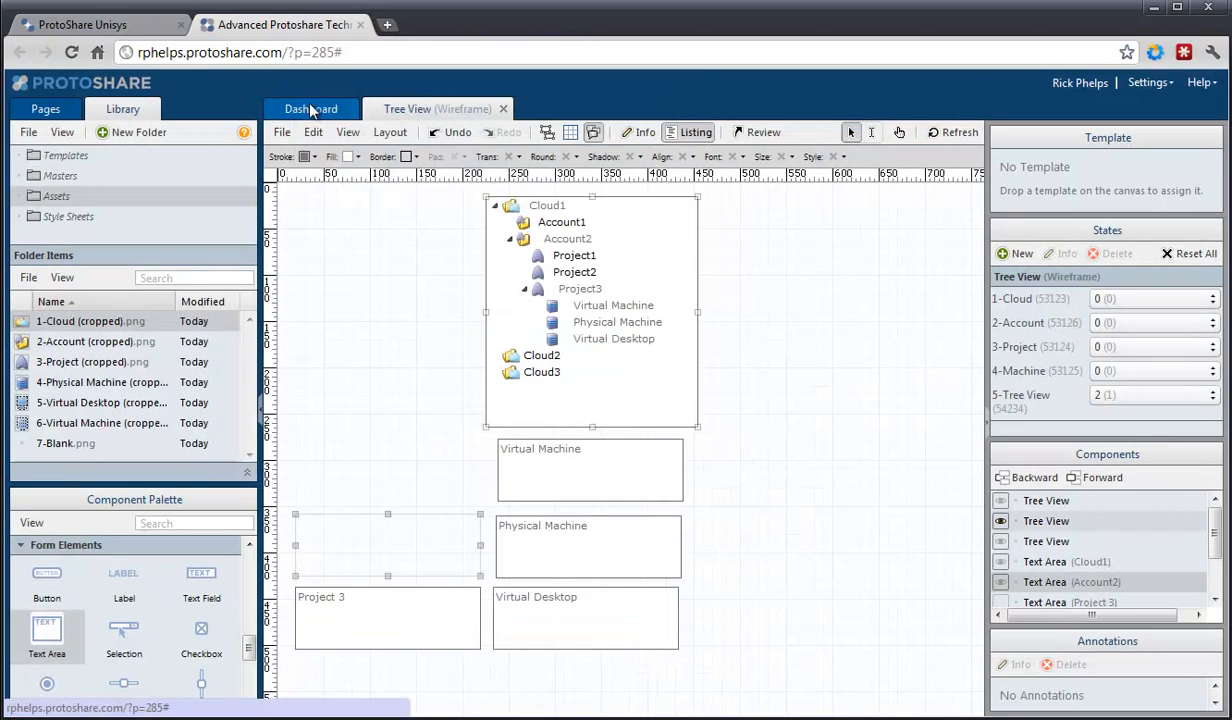
Step: Make the Project 3 text area visible only when state 3-Project is 3
{"action": "left_click", "coordinate": [365, 621]}
{"action": "double_click", "coordinate": [365, 621]}
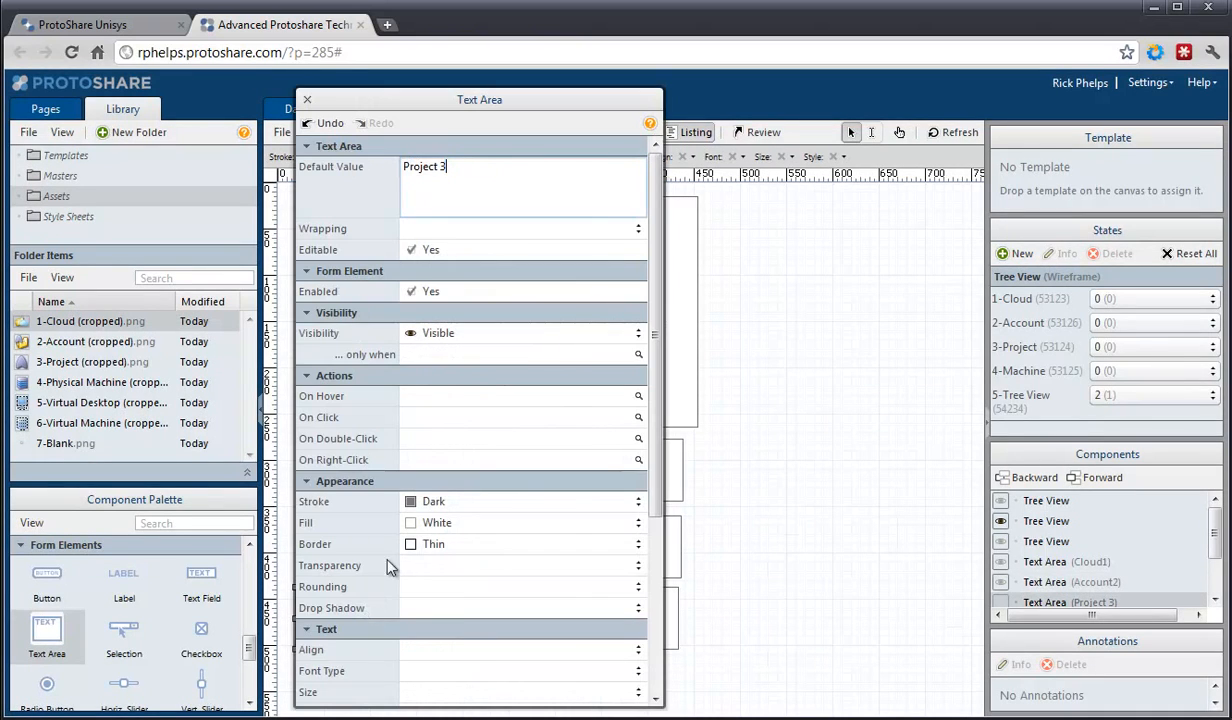
{"action": "left_click", "coordinate": [490, 367]}
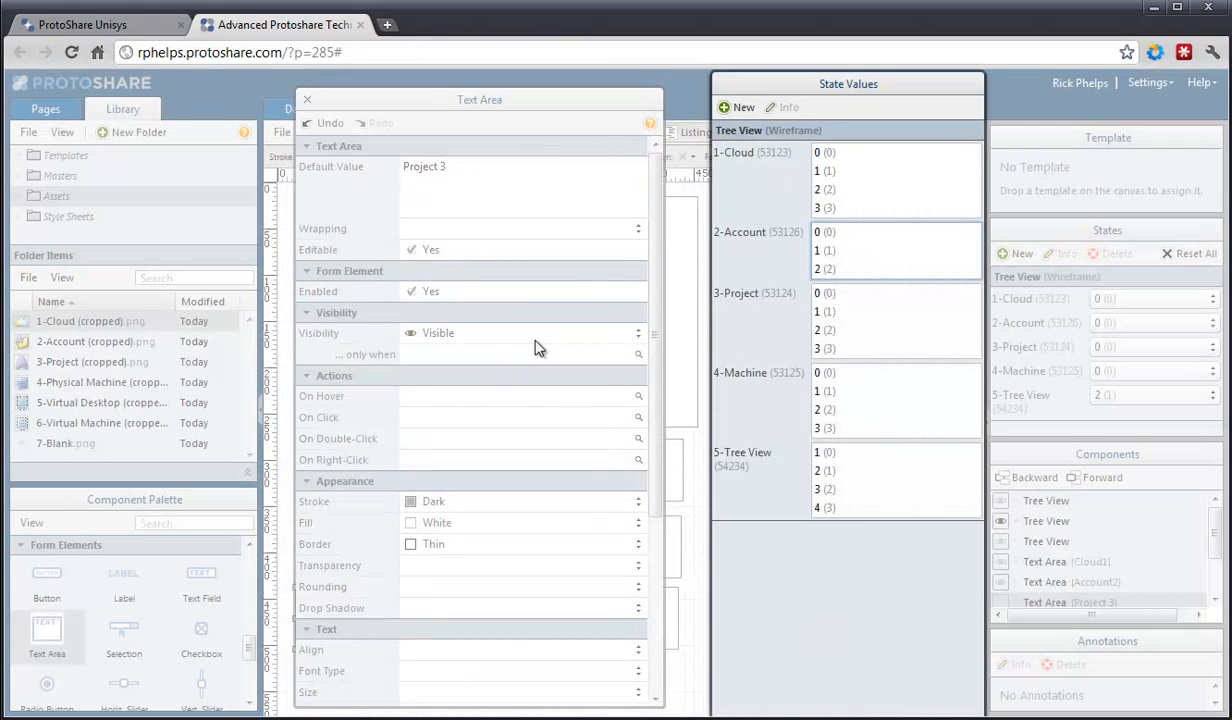
{"action": "left_click", "coordinate": [840, 350]}
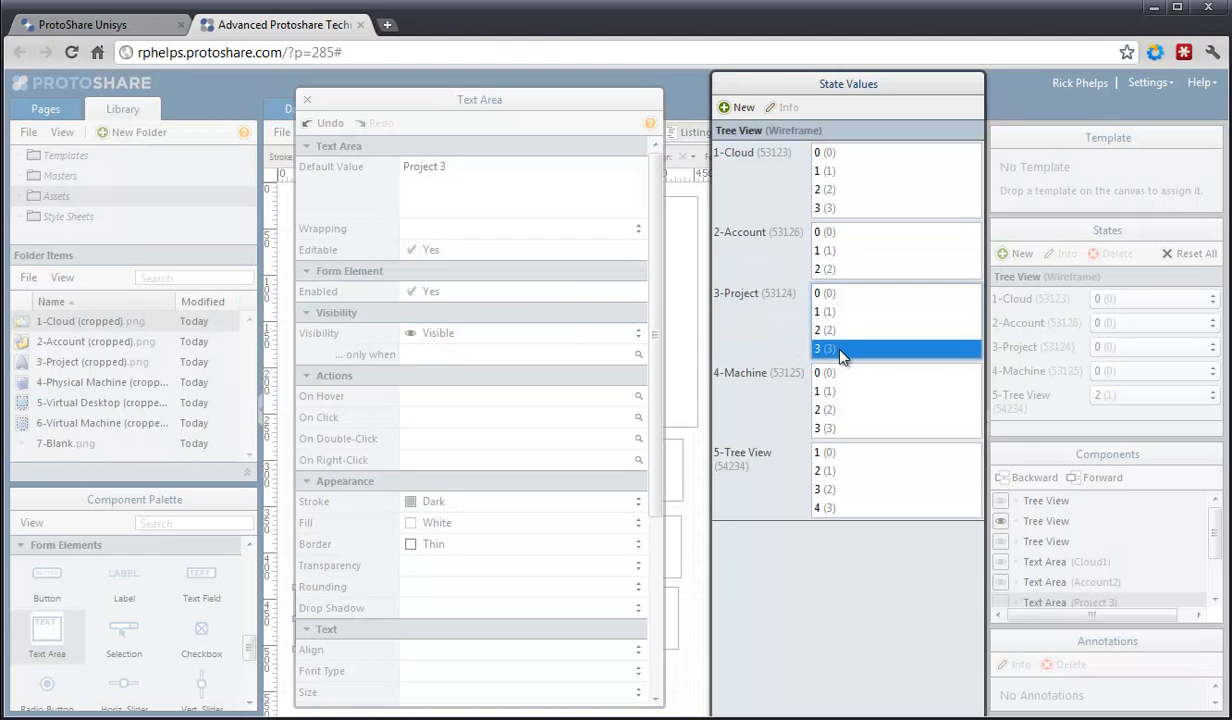
{"action": "double_click", "coordinate": [840, 350]}
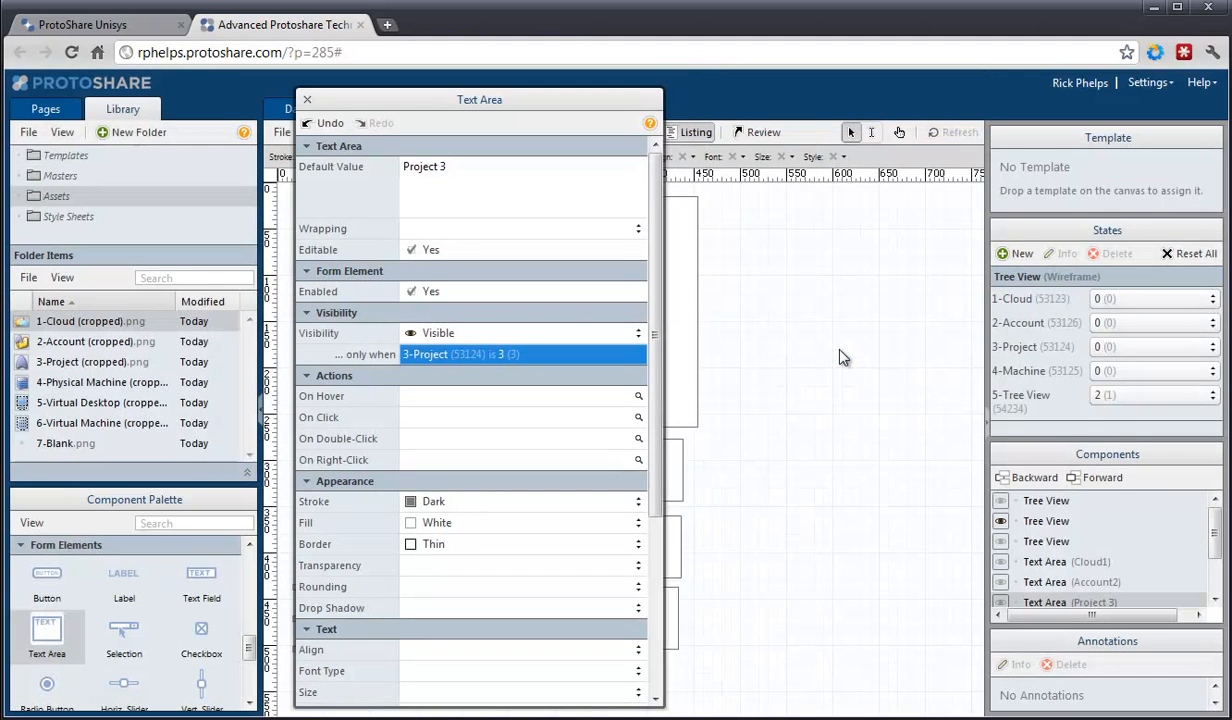
{"action": "left_click", "coordinate": [307, 100]}
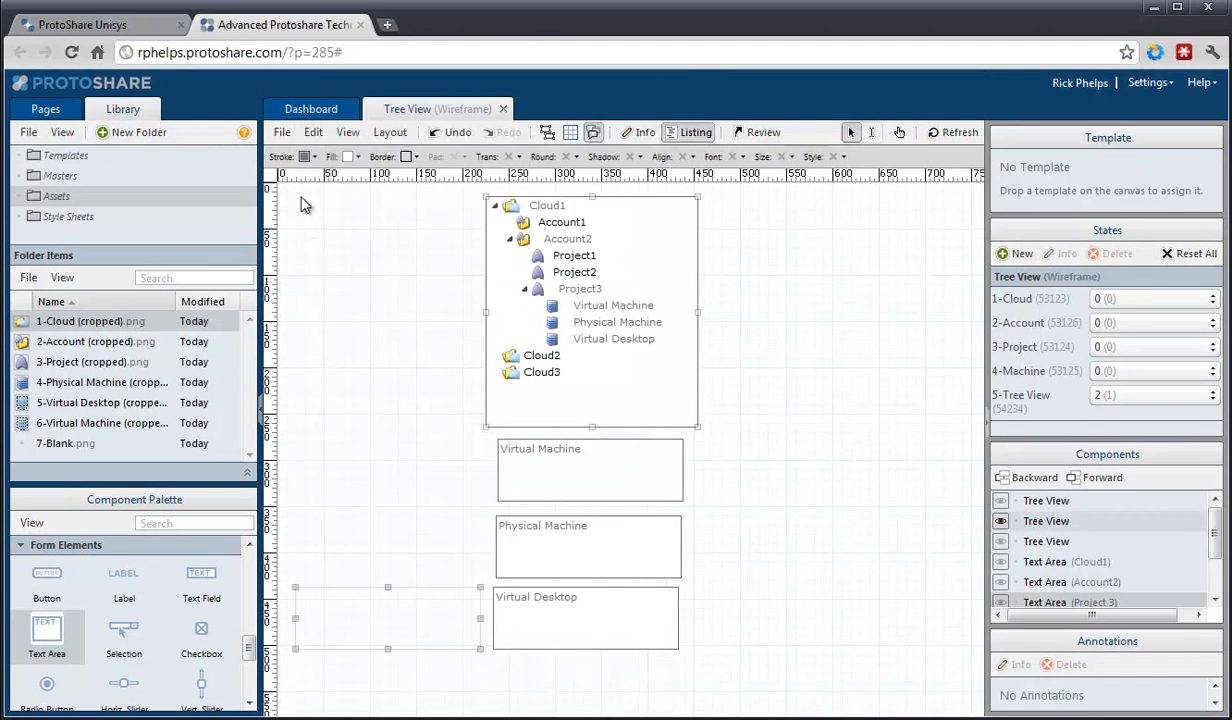
Step: Make the Virtual Machine text area visible only when state 4-Machine is 1
{"action": "double_click", "coordinate": [652, 475]}
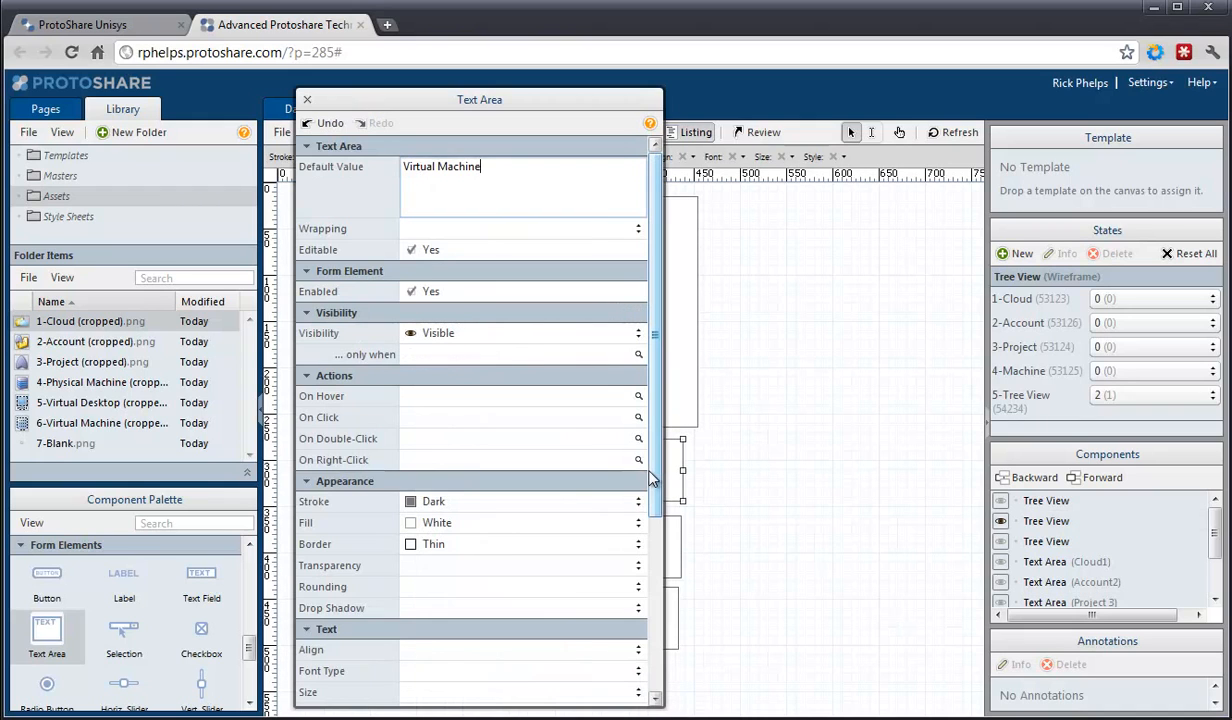
{"action": "left_click", "coordinate": [562, 356]}
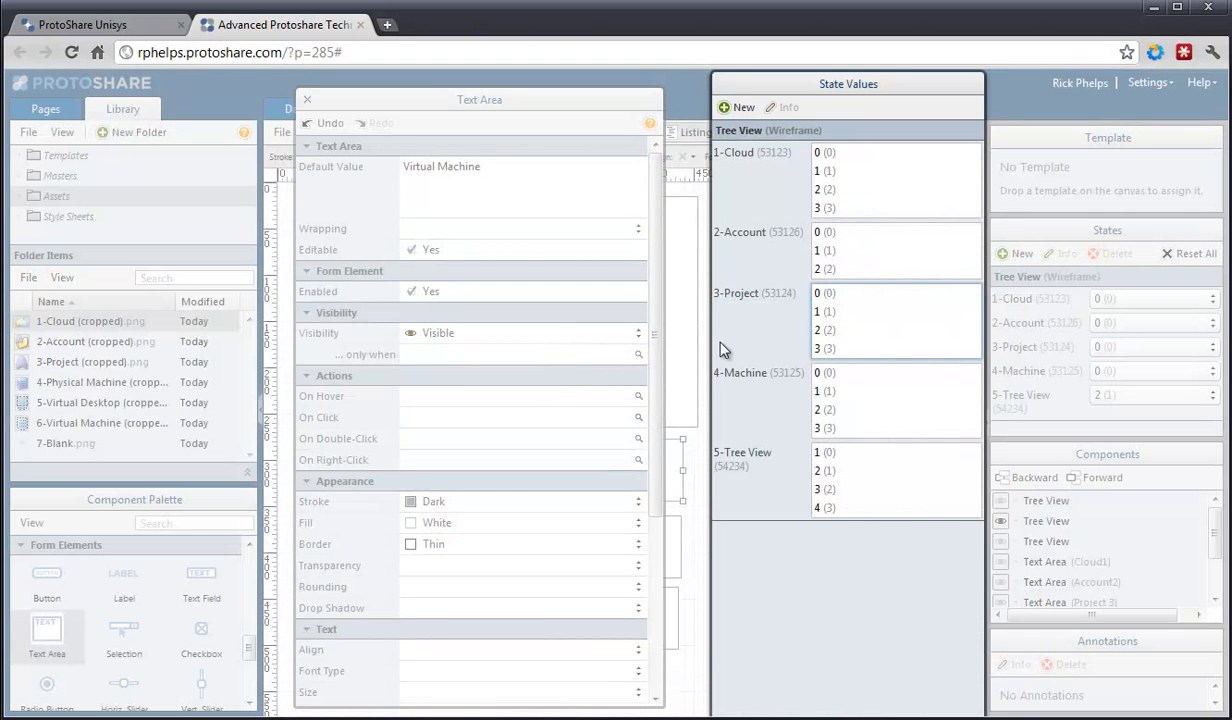
{"action": "left_click", "coordinate": [828, 393]}
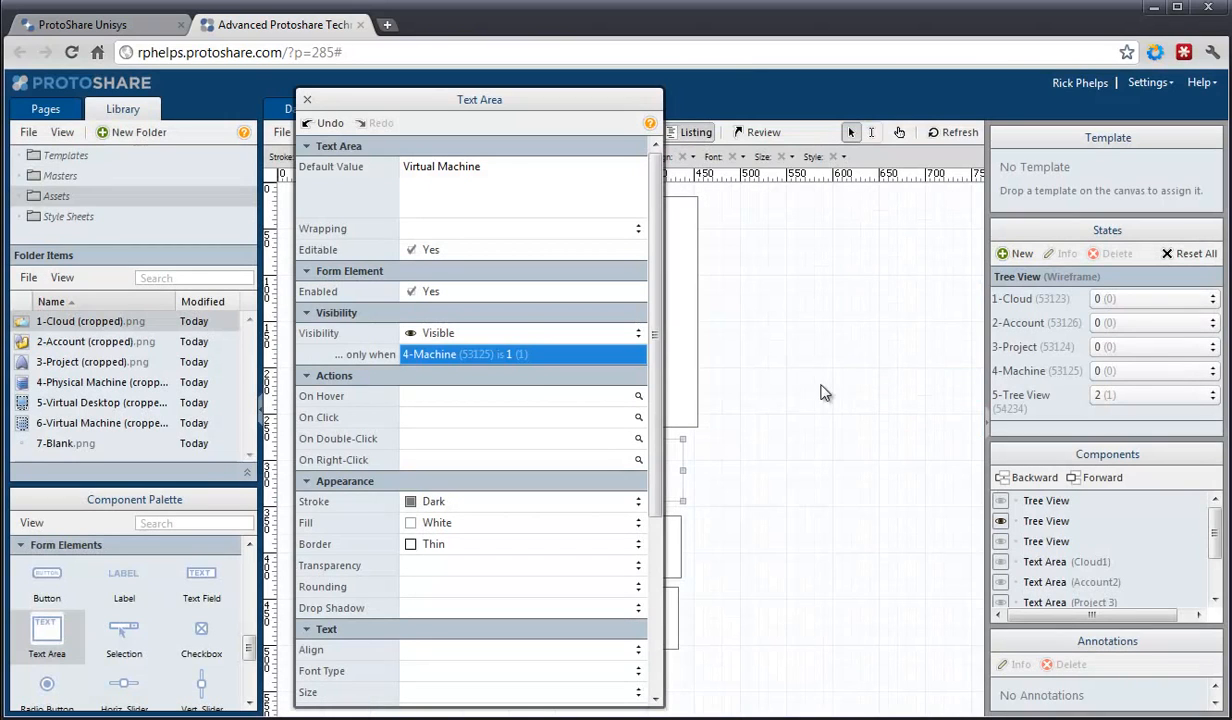
{"action": "left_click", "coordinate": [307, 101]}
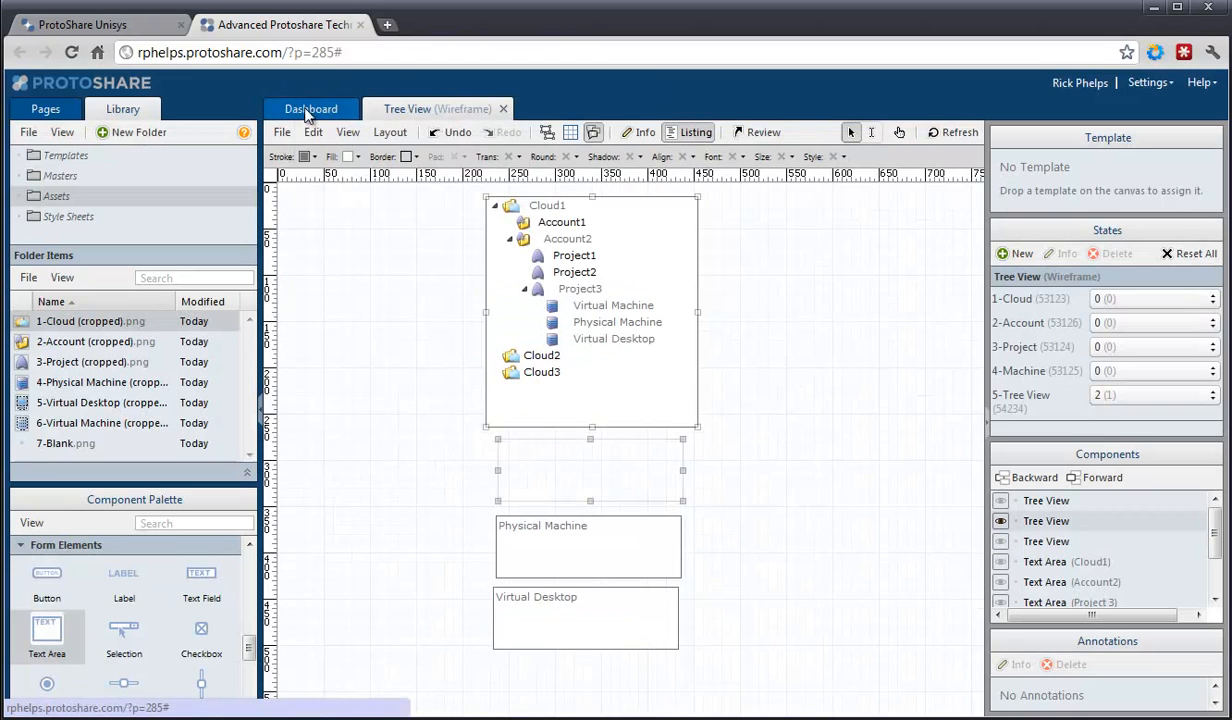
Step: Make the Physical Machine text area visible only when state 4-Machine is 2
{"action": "double_click", "coordinate": [535, 545]}
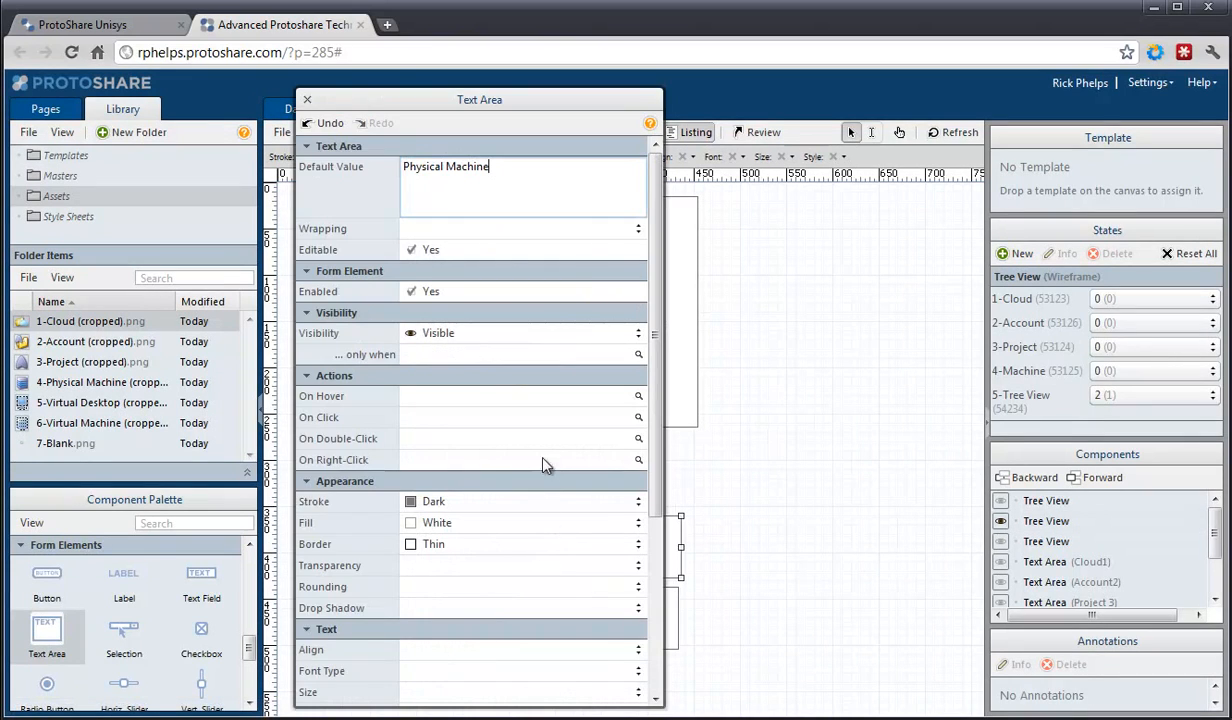
{"action": "left_click", "coordinate": [548, 357]}
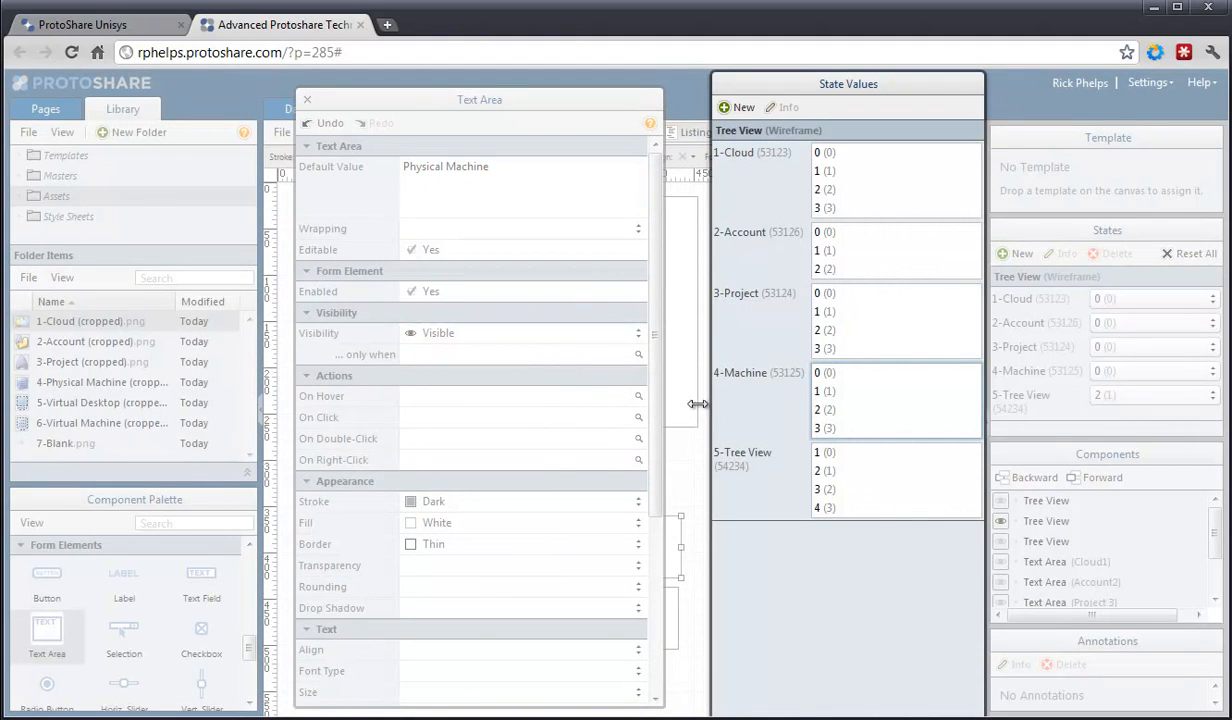
{"action": "left_click", "coordinate": [843, 412]}
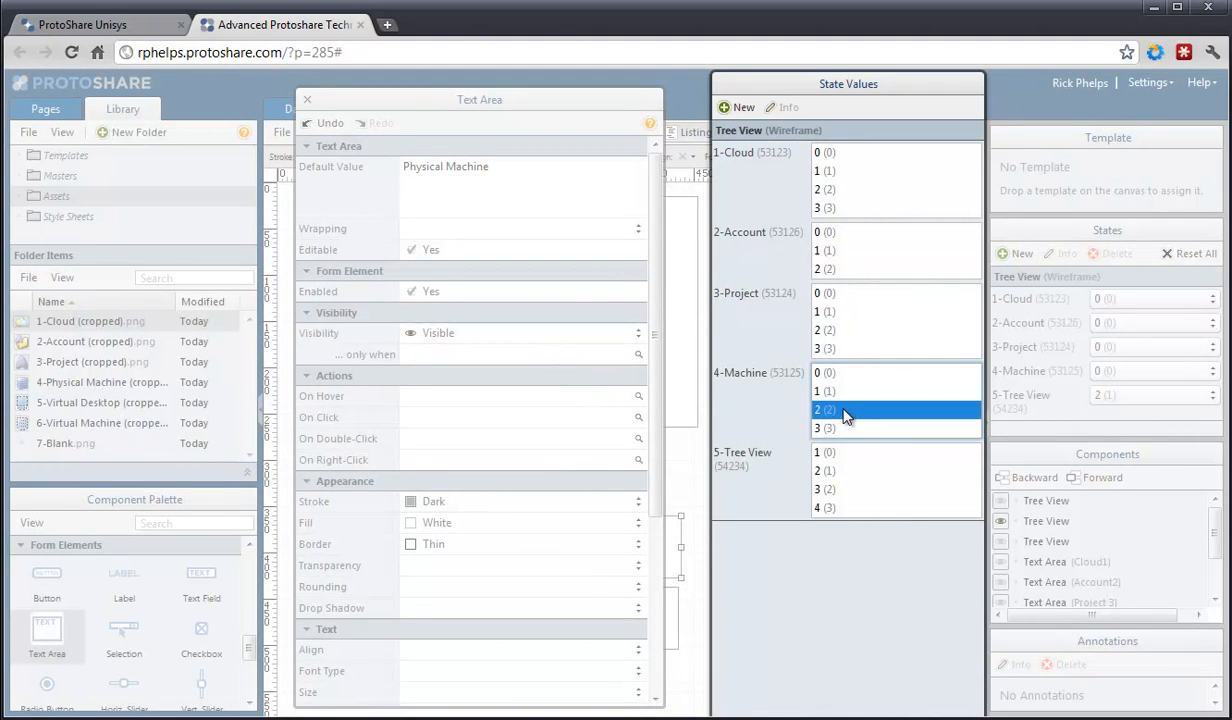
{"action": "left_click", "coordinate": [849, 412]}
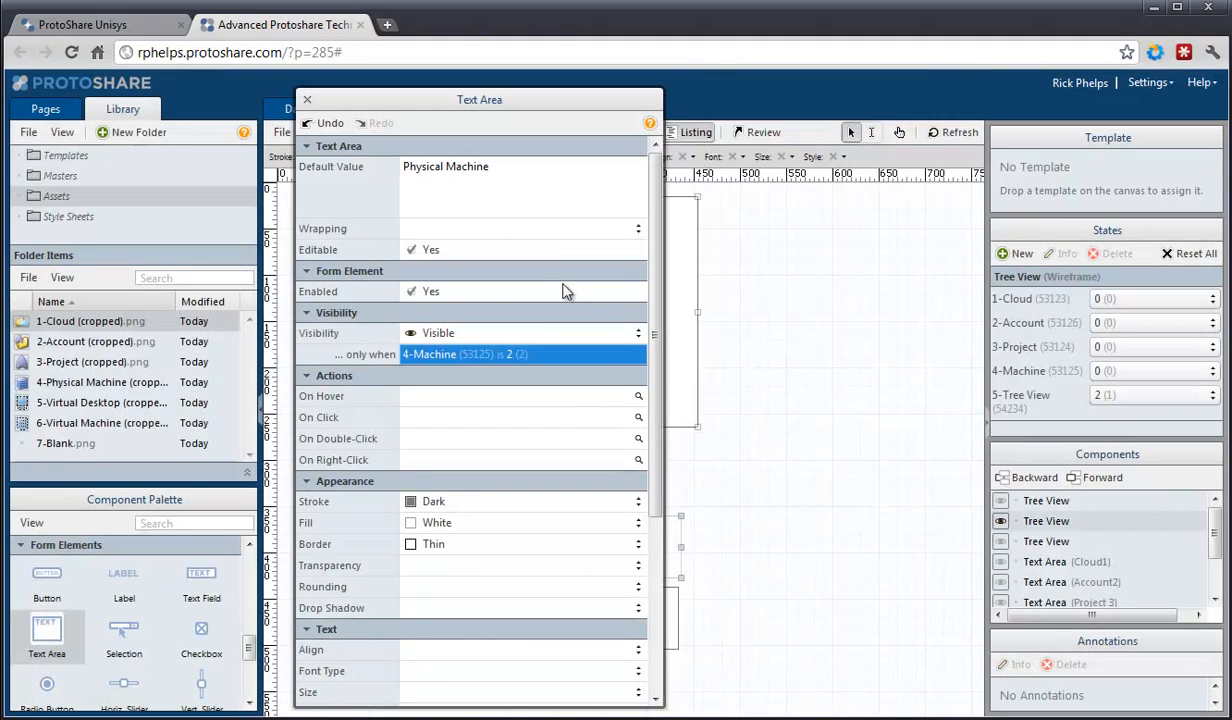
{"action": "left_click", "coordinate": [307, 101]}
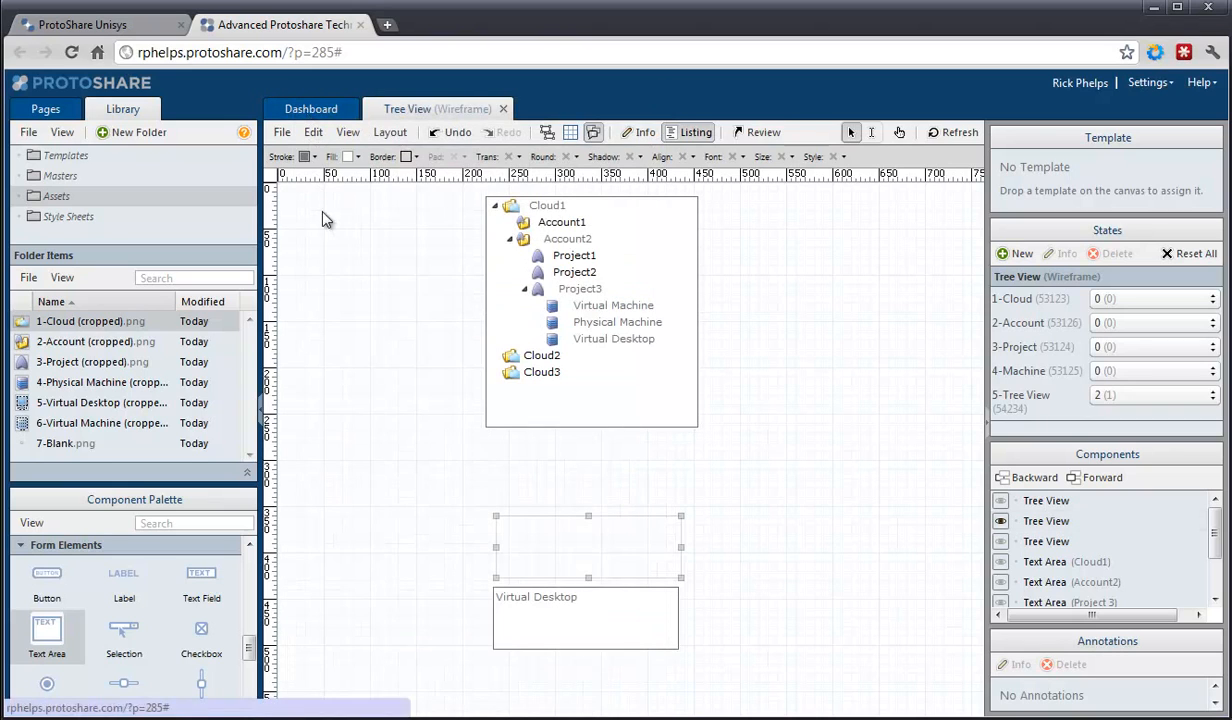
Step: Make the Virtual Desktop text area visible only when state 4-Machine is 3, and clear the selection
{"action": "double_click", "coordinate": [562, 626]}
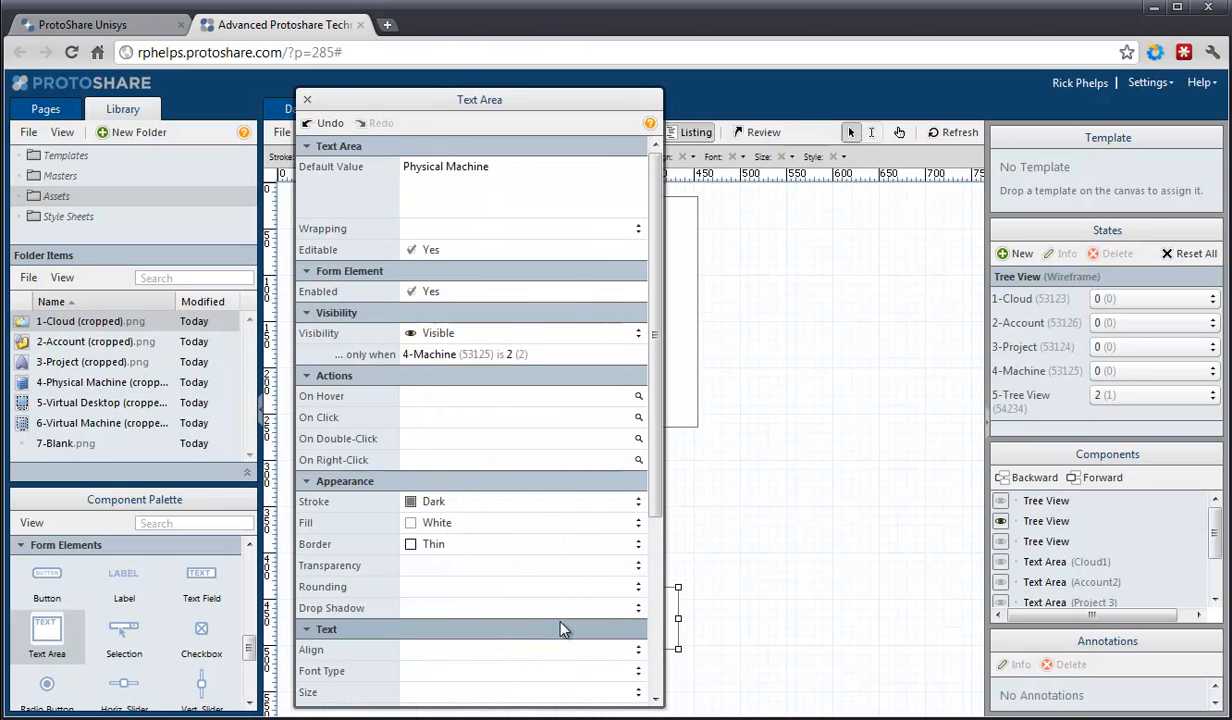
{"action": "left_click", "coordinate": [519, 356]}
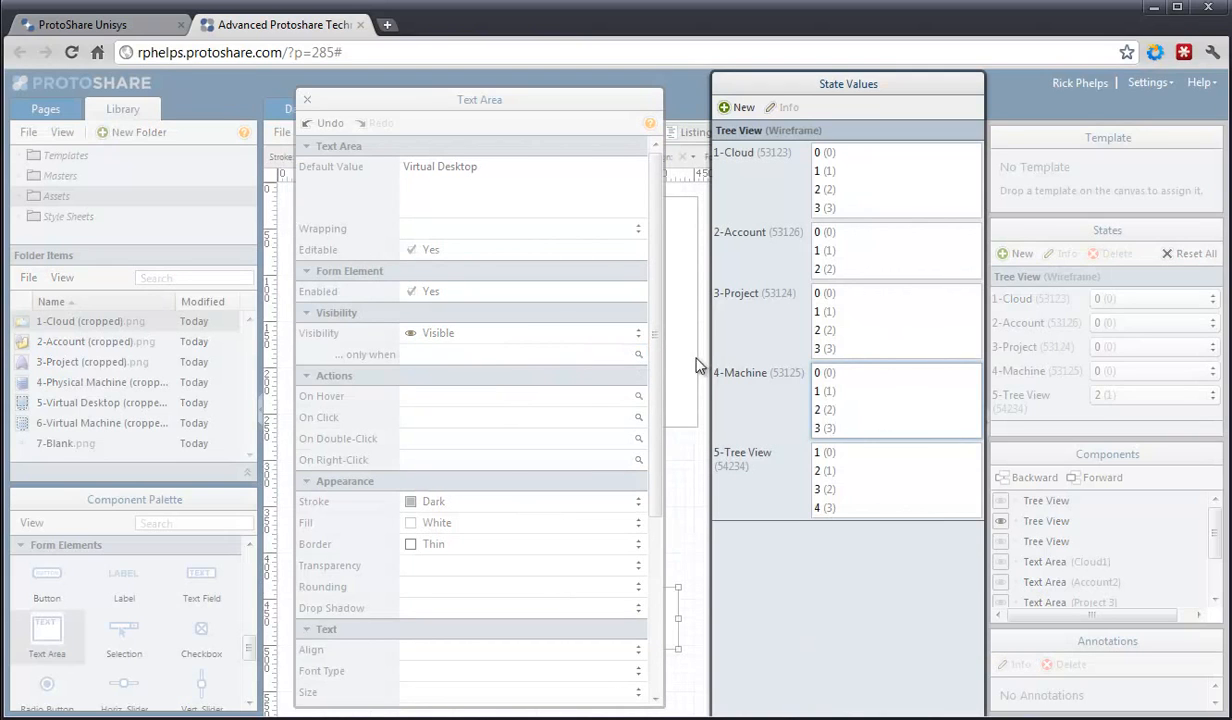
{"action": "left_click", "coordinate": [823, 429]}
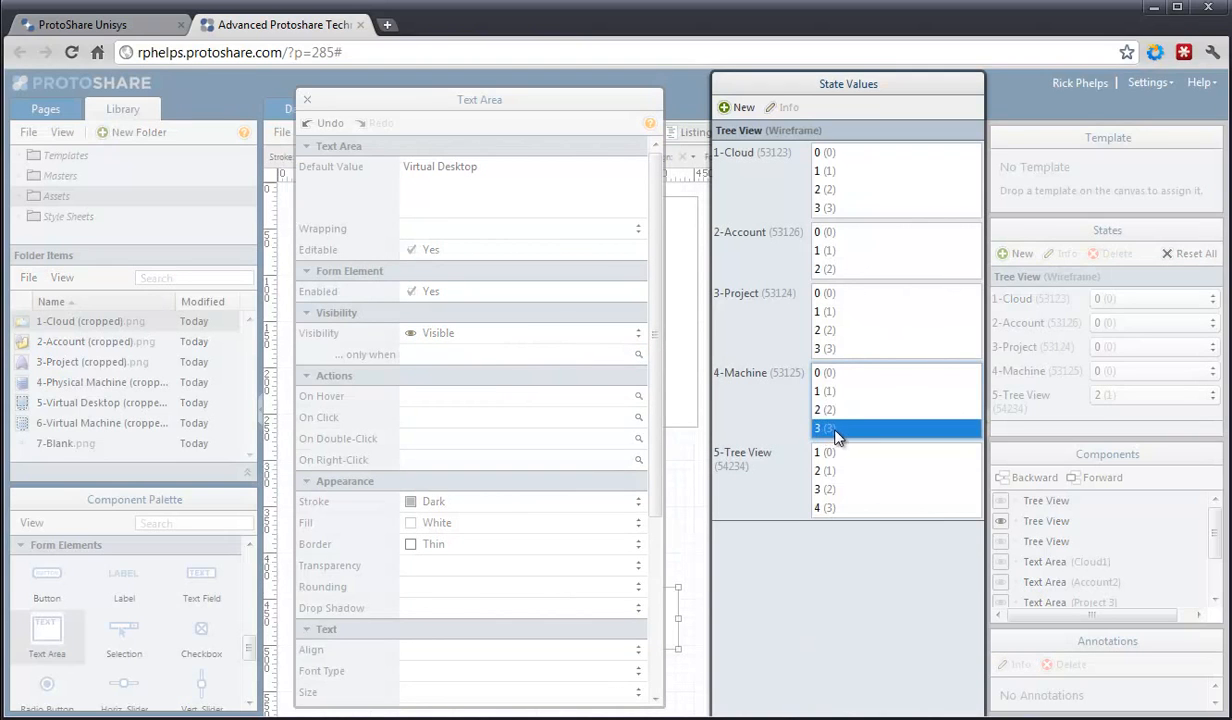
{"action": "left_click", "coordinate": [855, 433]}
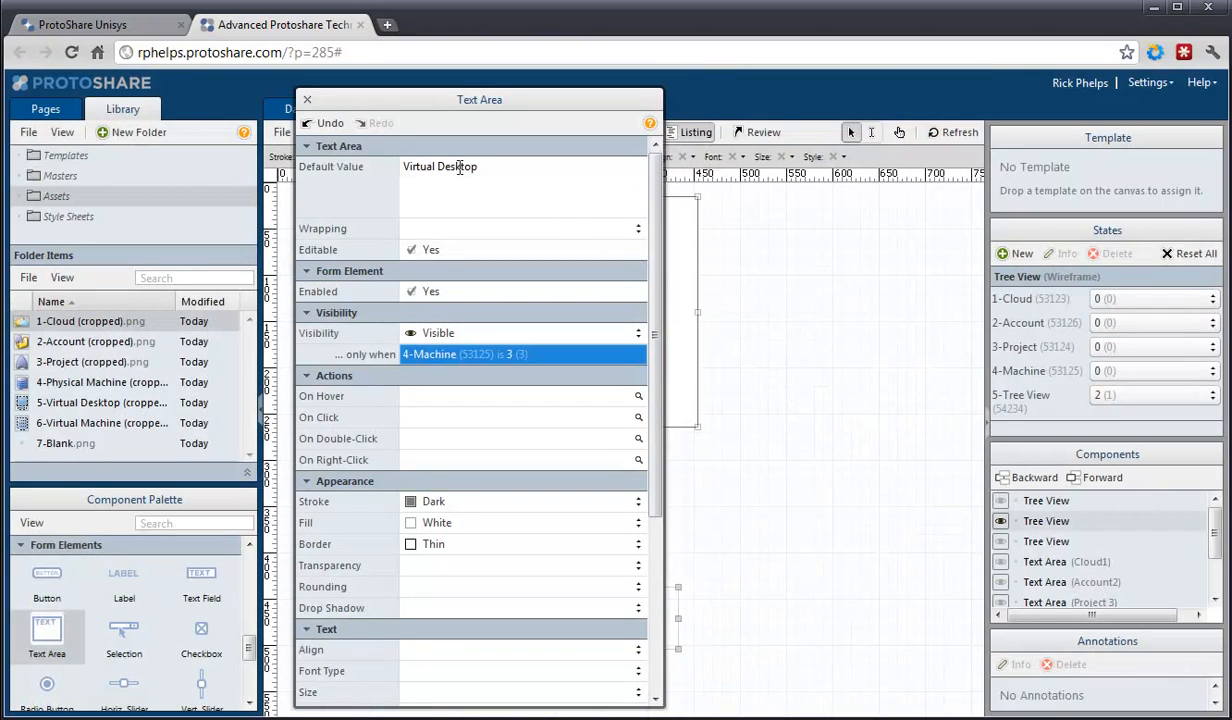
{"action": "left_click", "coordinate": [307, 101]}
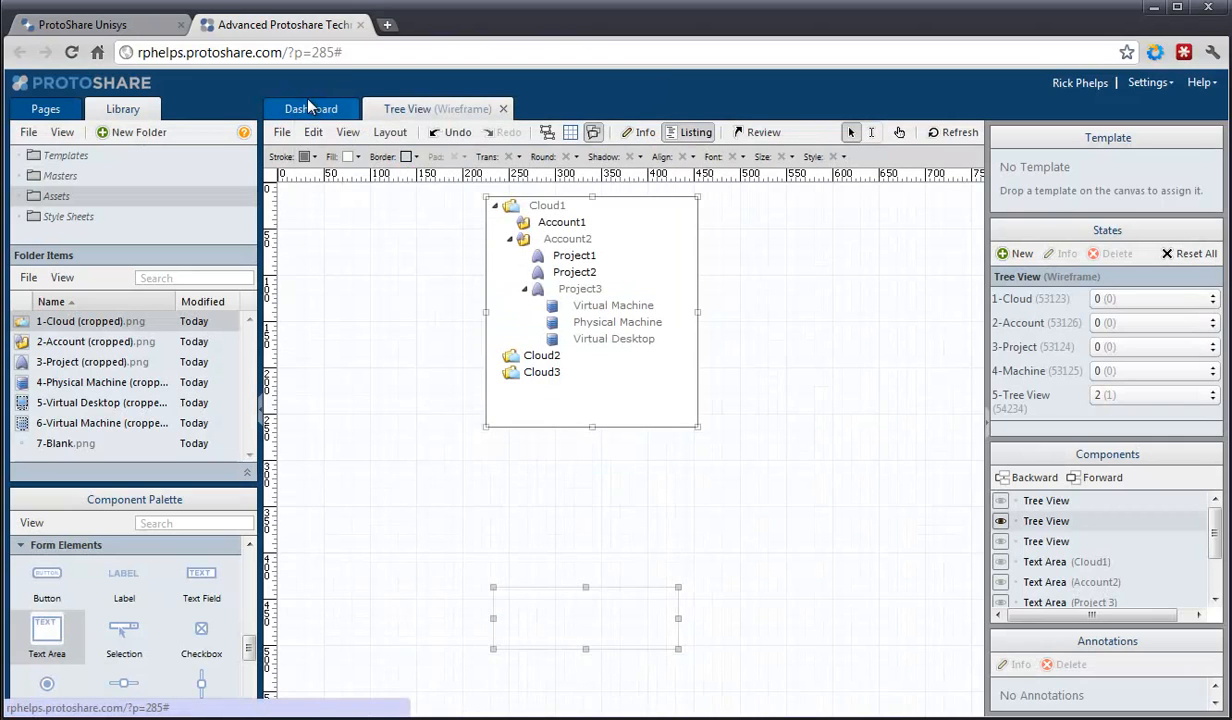
{"action": "left_click", "coordinate": [365, 533]}
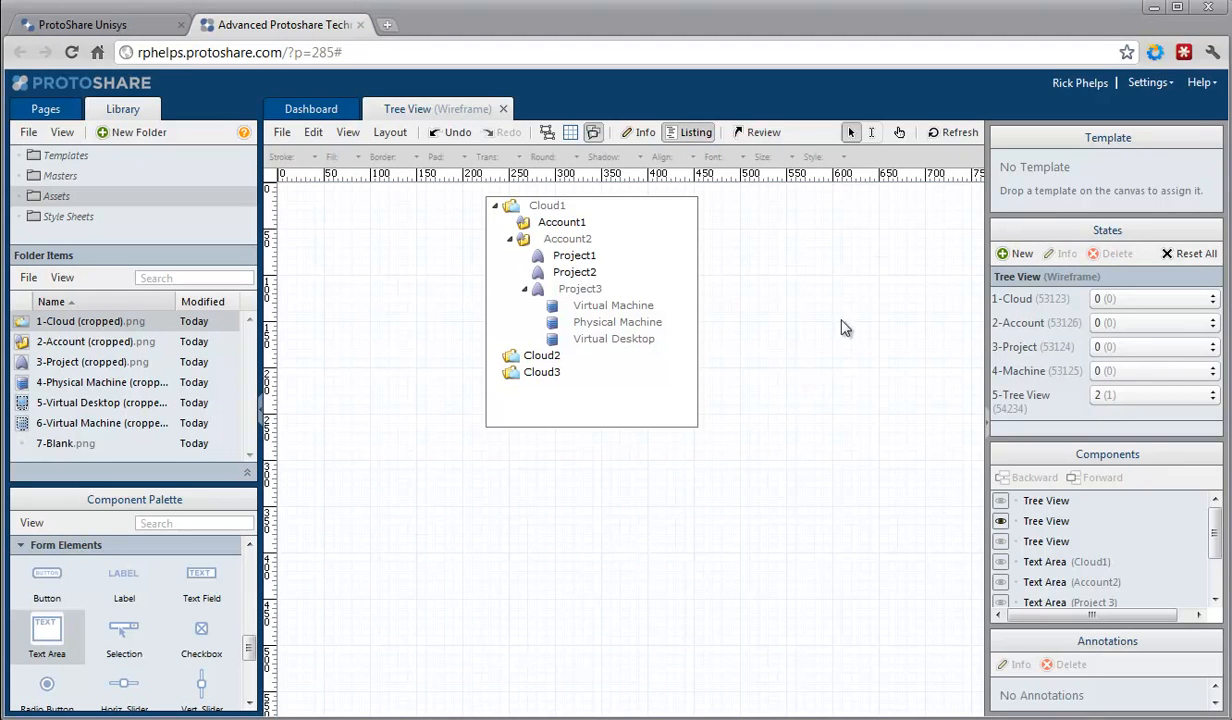
Step: Test the tree's linked items interactively: Cloud1, Project3, Virtual Machine, Physical Machine, Virtual Desktop and Account2
{"action": "left_click", "coordinate": [899, 134]}
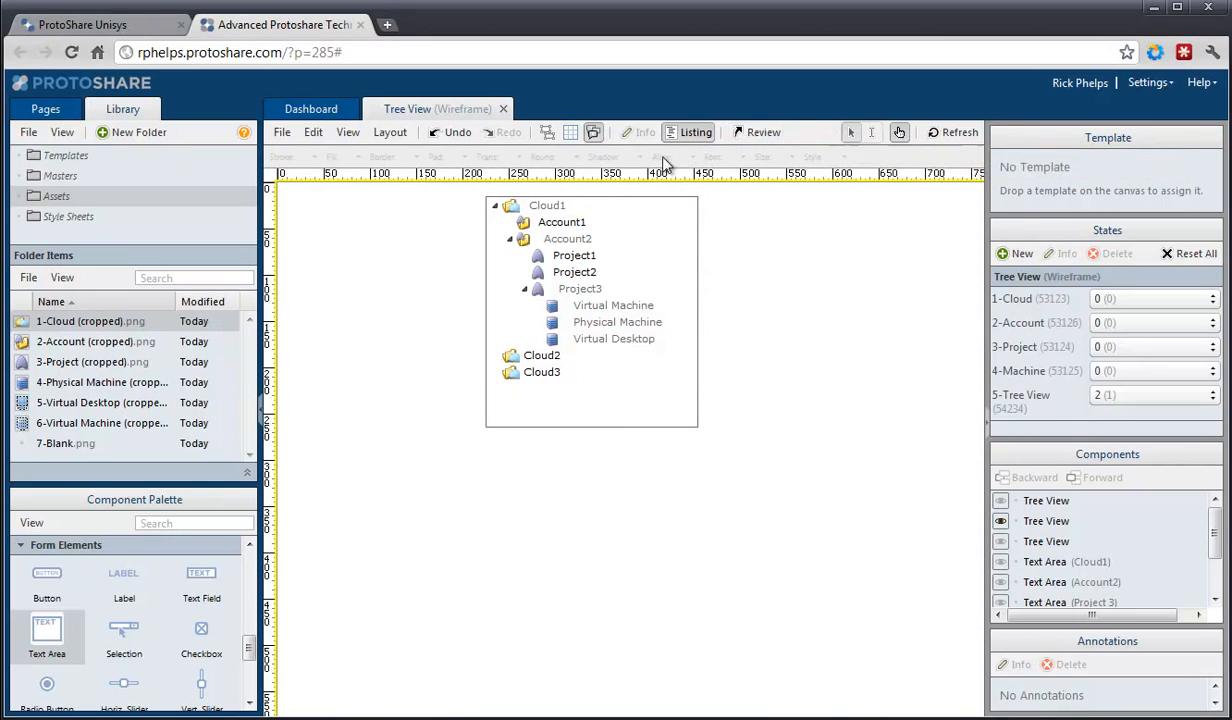
{"action": "left_click", "coordinate": [537, 207]}
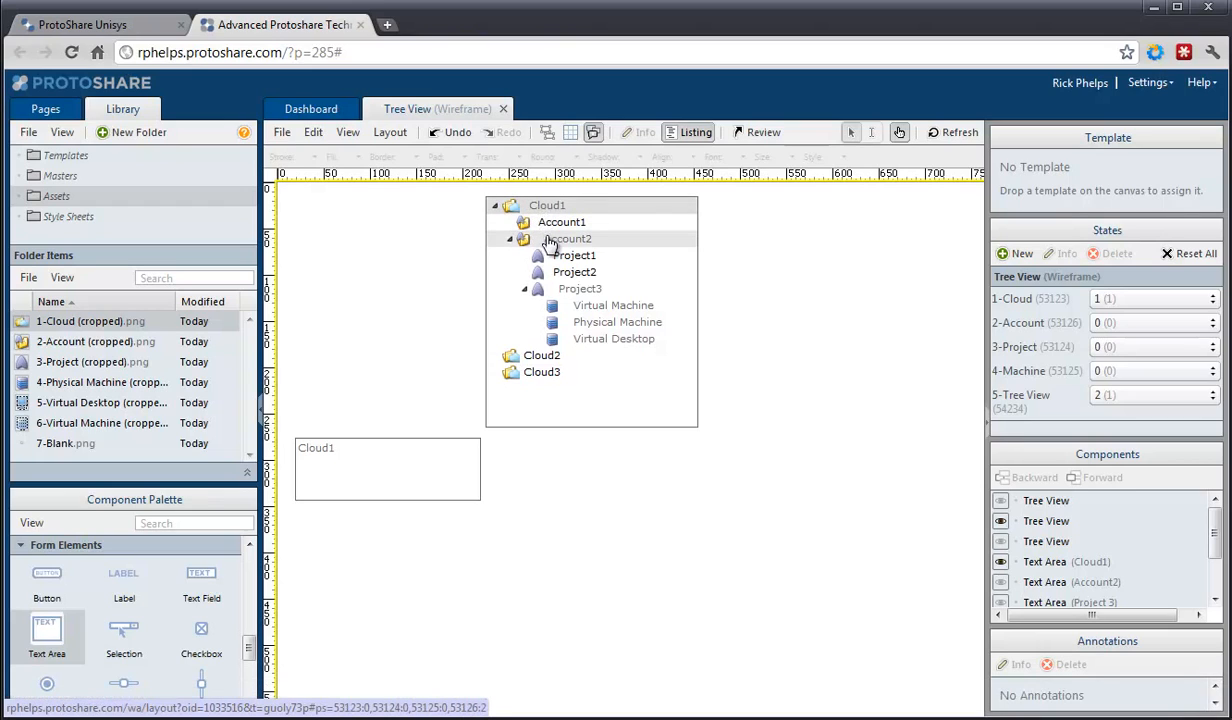
{"action": "left_click", "coordinate": [563, 291]}
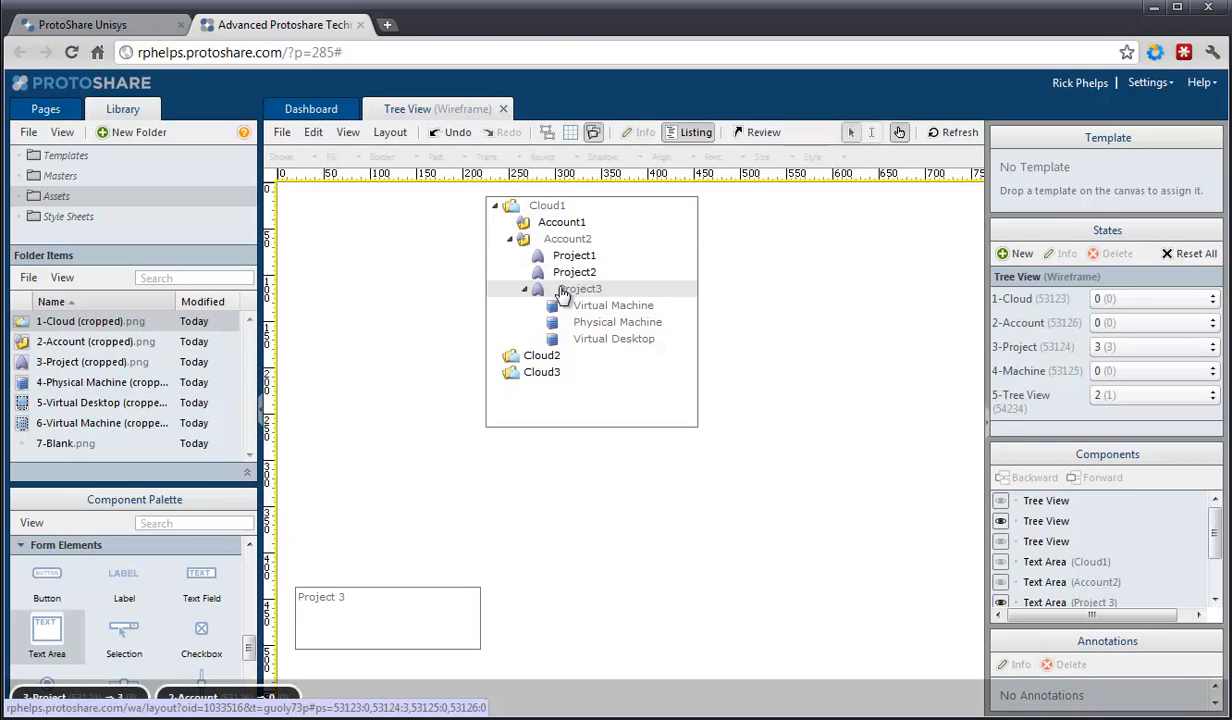
{"action": "left_click", "coordinate": [577, 310]}
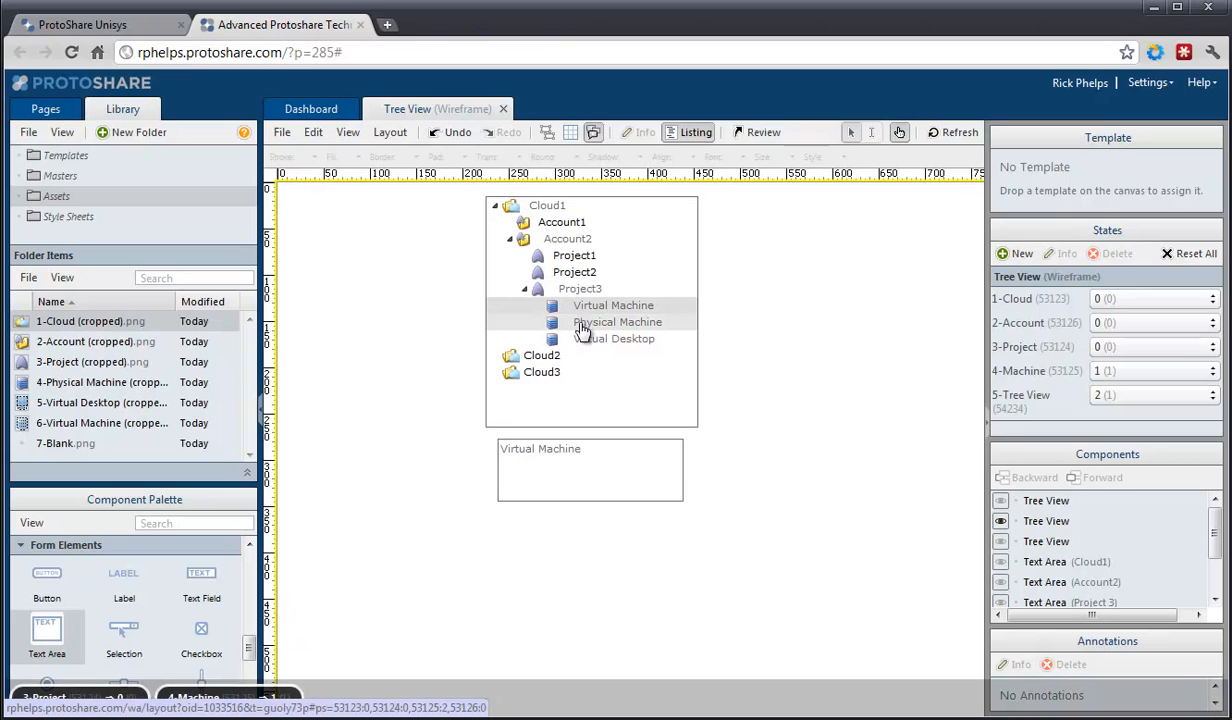
{"action": "left_click", "coordinate": [583, 328]}
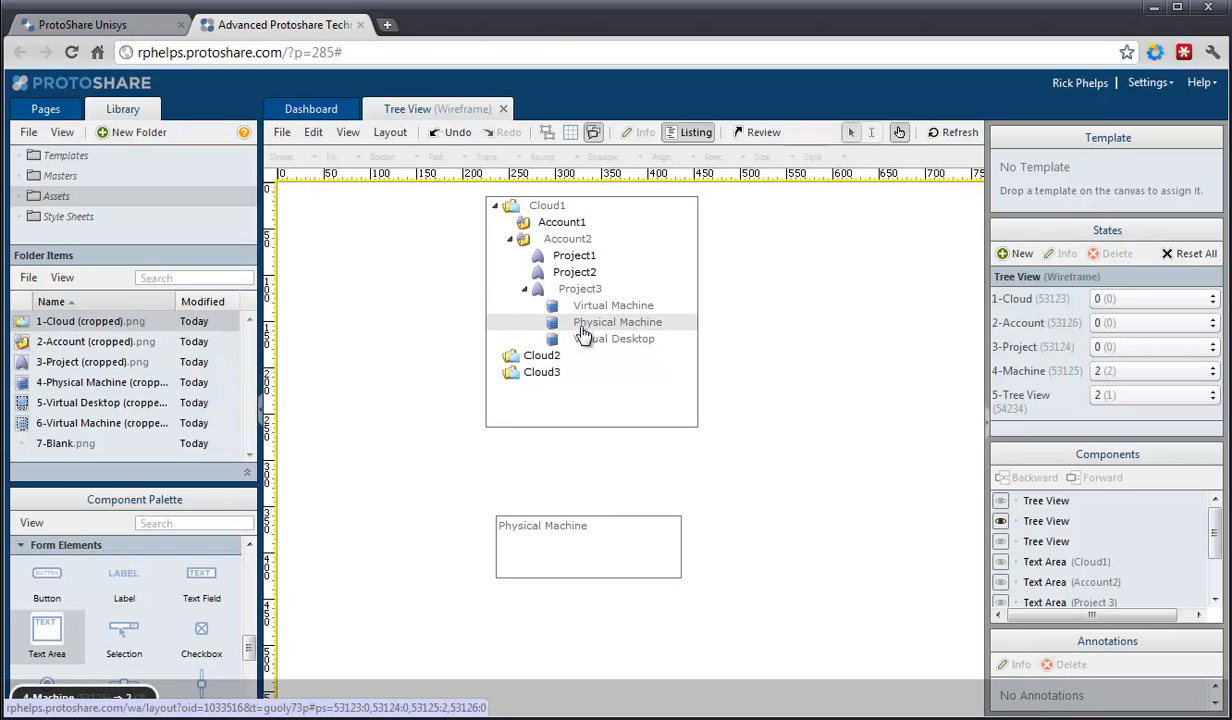
{"action": "left_click", "coordinate": [584, 341]}
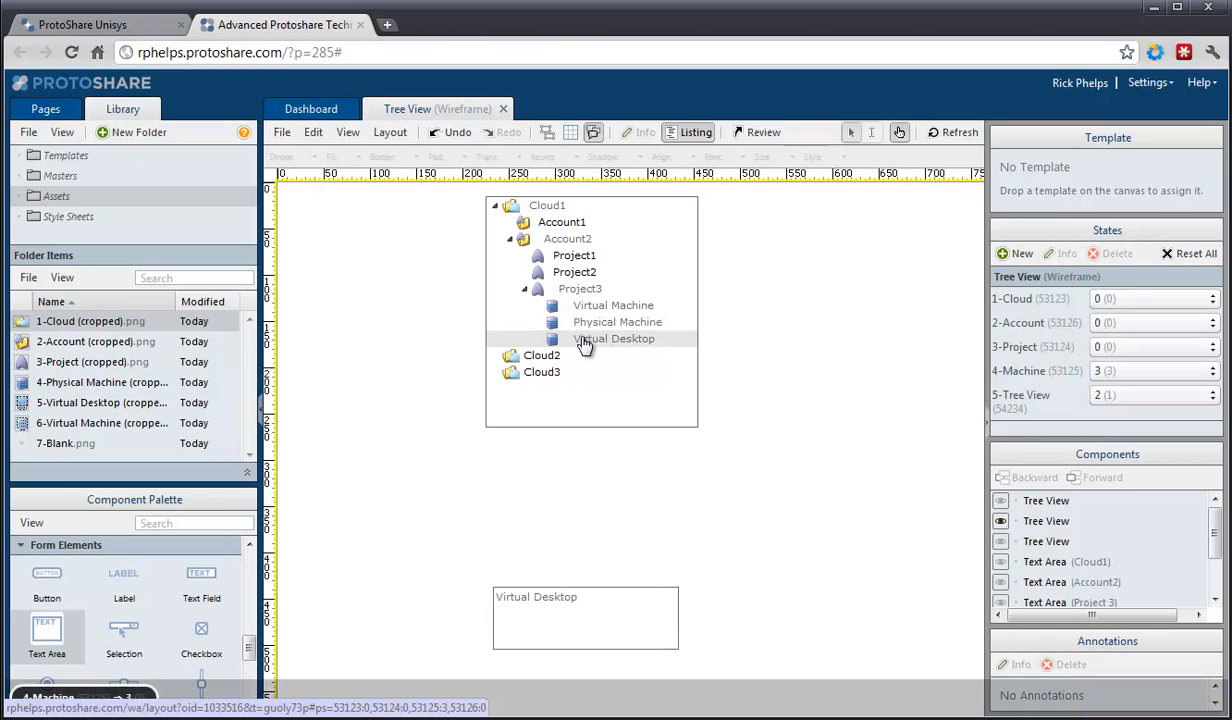
{"action": "left_click", "coordinate": [568, 245]}
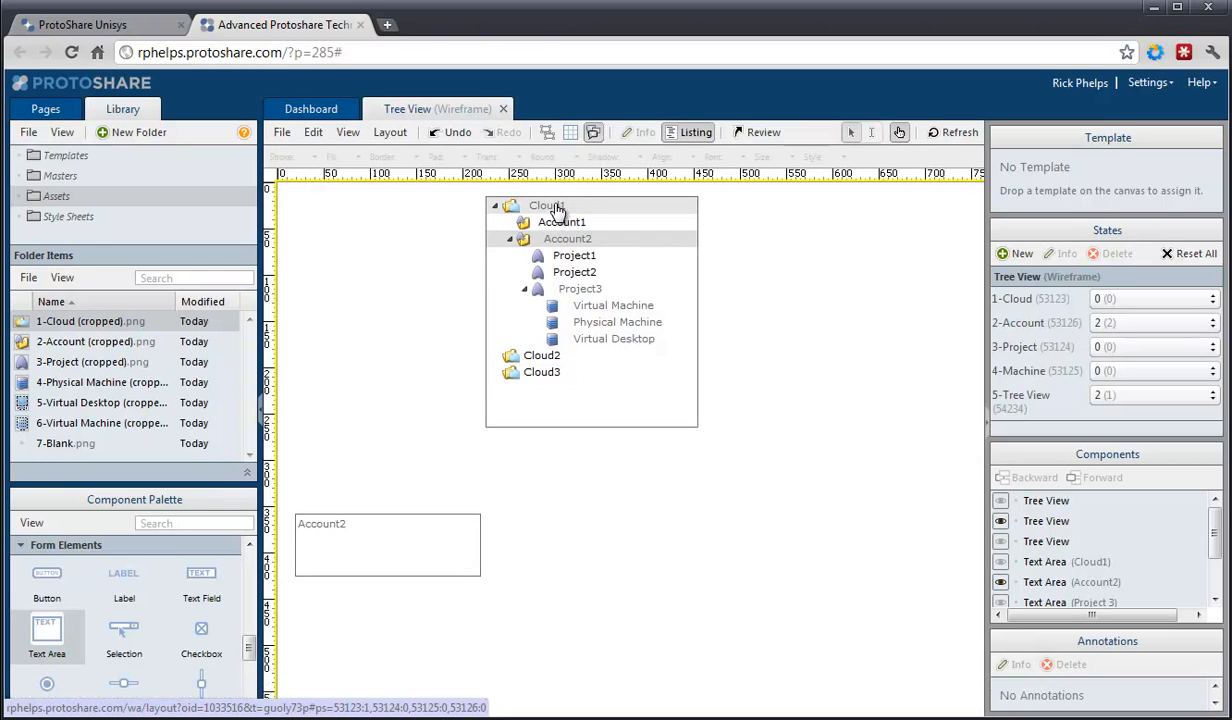
{"action": "left_click", "coordinate": [556, 207]}
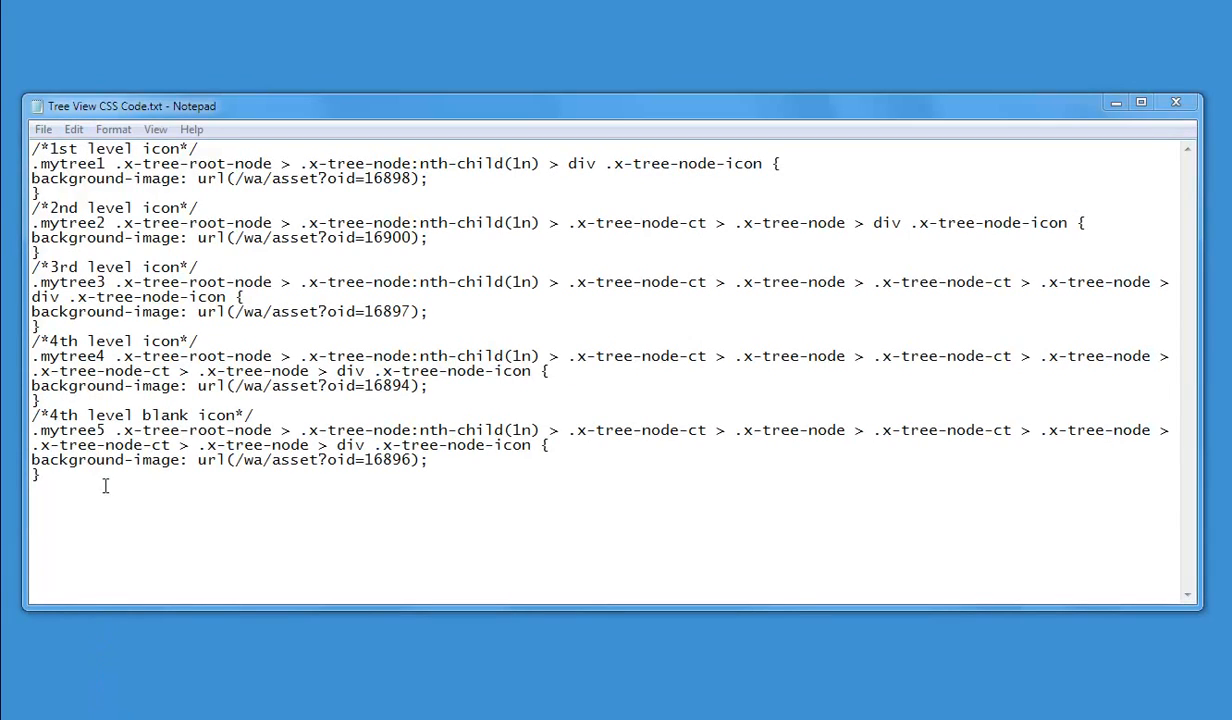
Step: Examine the .mytree5 rule in the Tree View CSS code: its class name, 4th level blank icon comment and background image URL
{"action": "left_click_drag", "start_coordinate": [105, 430], "coordinate": [30, 431]}
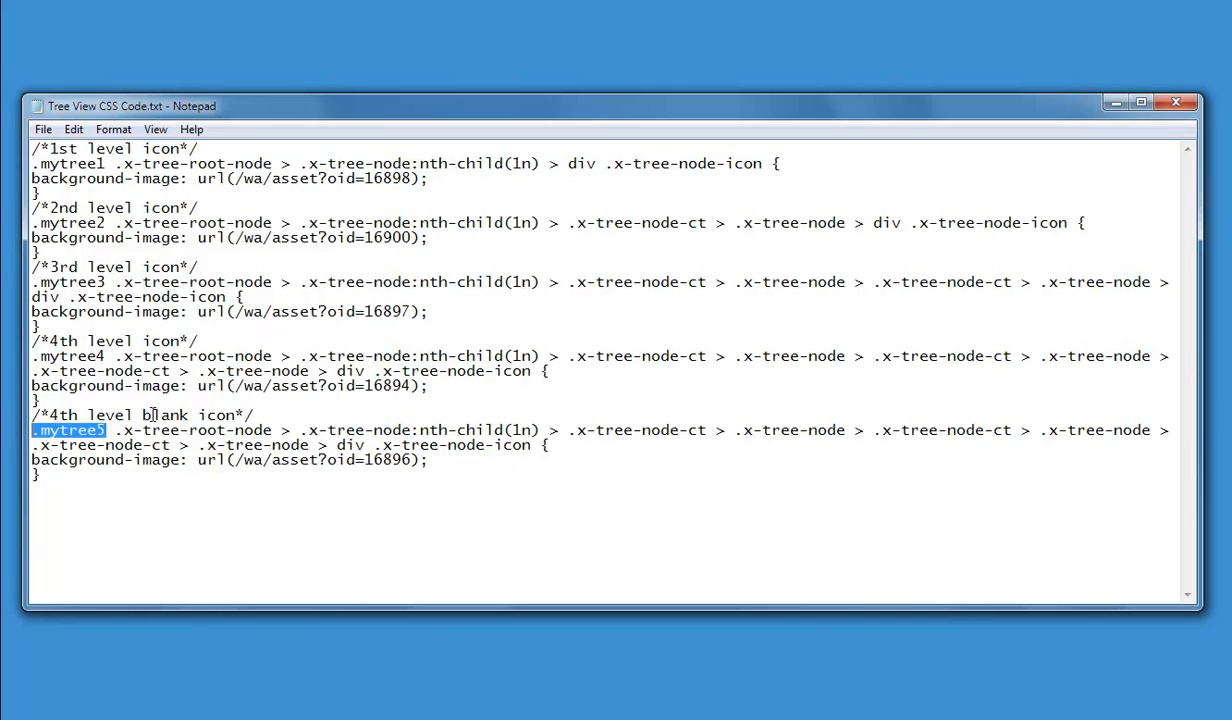
{"action": "left_click_drag", "start_coordinate": [256, 414], "coordinate": [33, 414]}
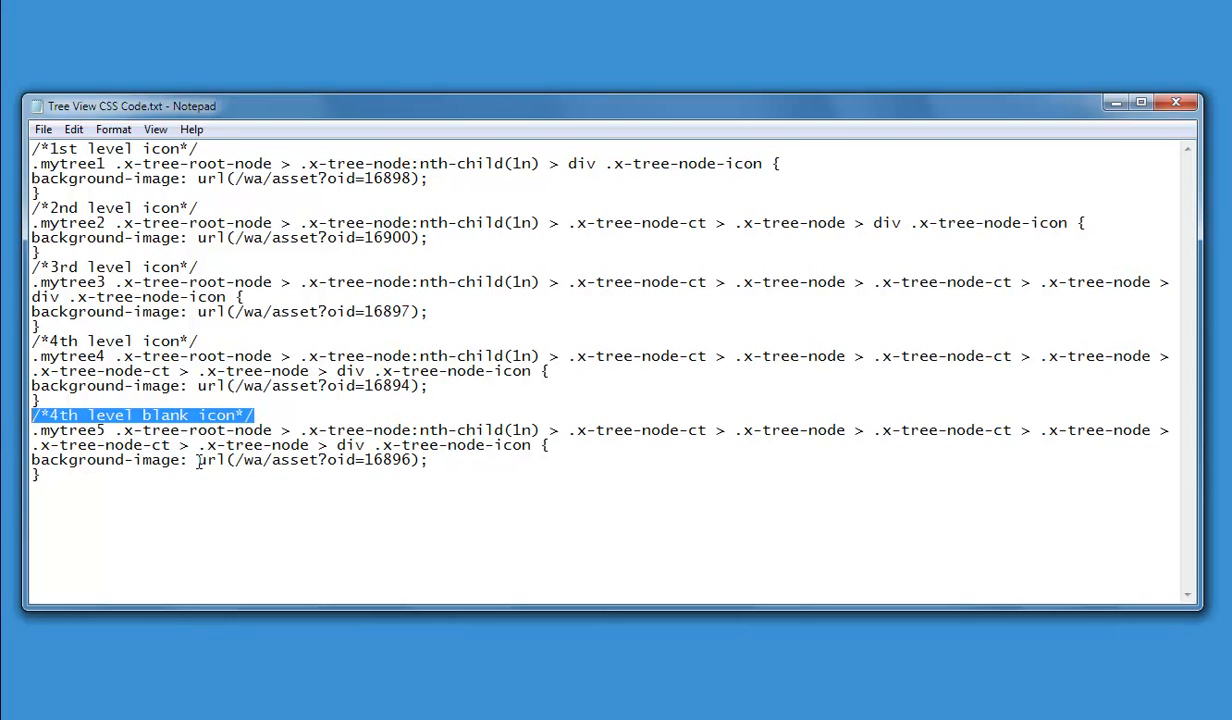
{"action": "left_click_drag", "start_coordinate": [199, 461], "coordinate": [427, 466]}
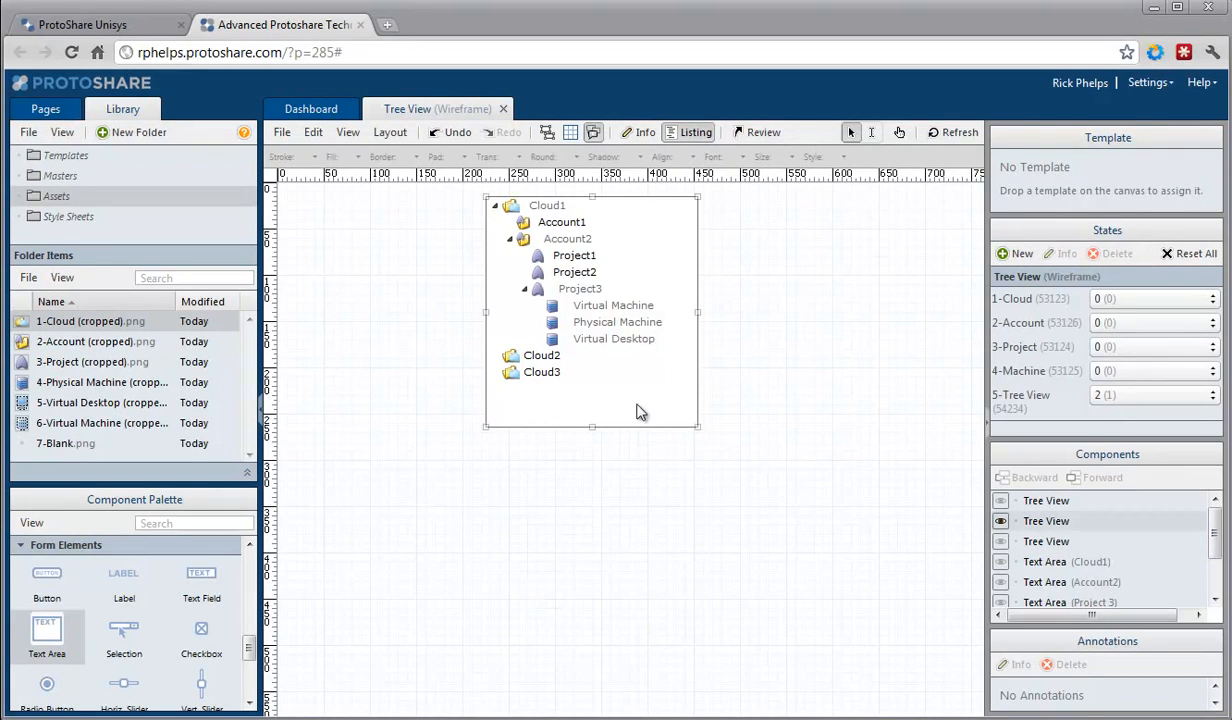
Step: In ProtoShare, set the visible Tree View's class to s9-tree-view mytree1 mytree2 mytree3 mytree5 and clear the selection
{"action": "double_click", "coordinate": [648, 366]}
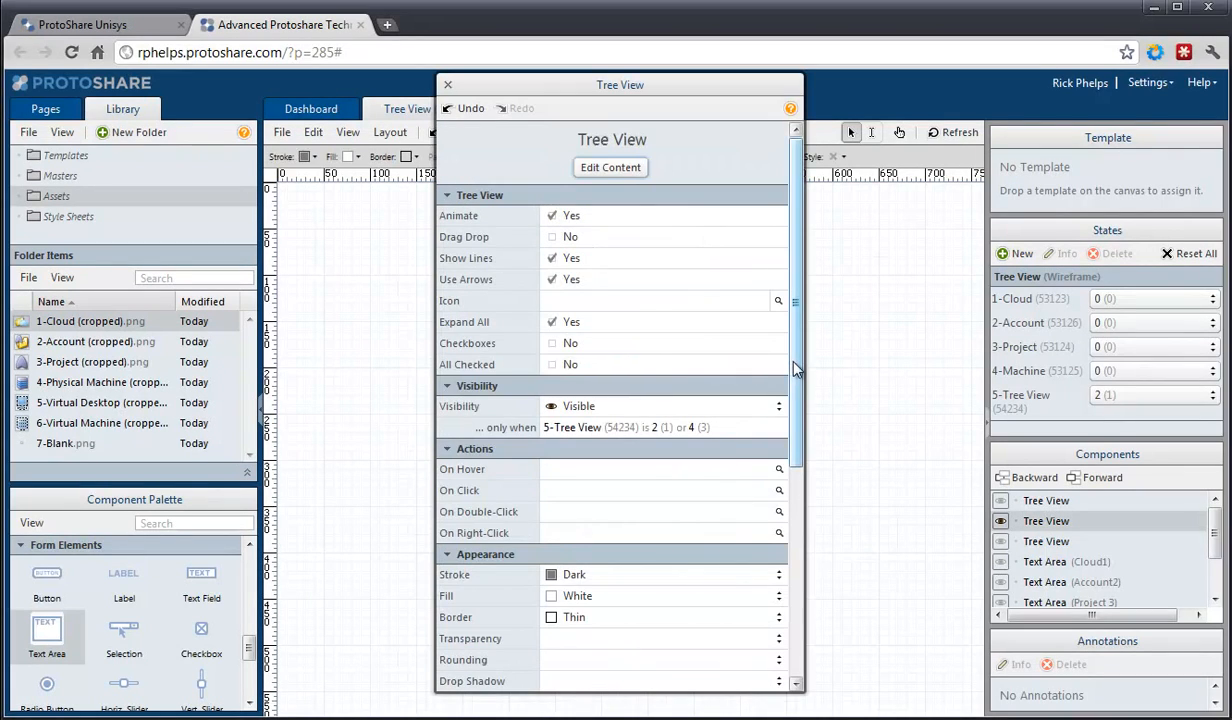
{"action": "left_click_drag", "start_coordinate": [797, 363], "coordinate": [813, 636]}
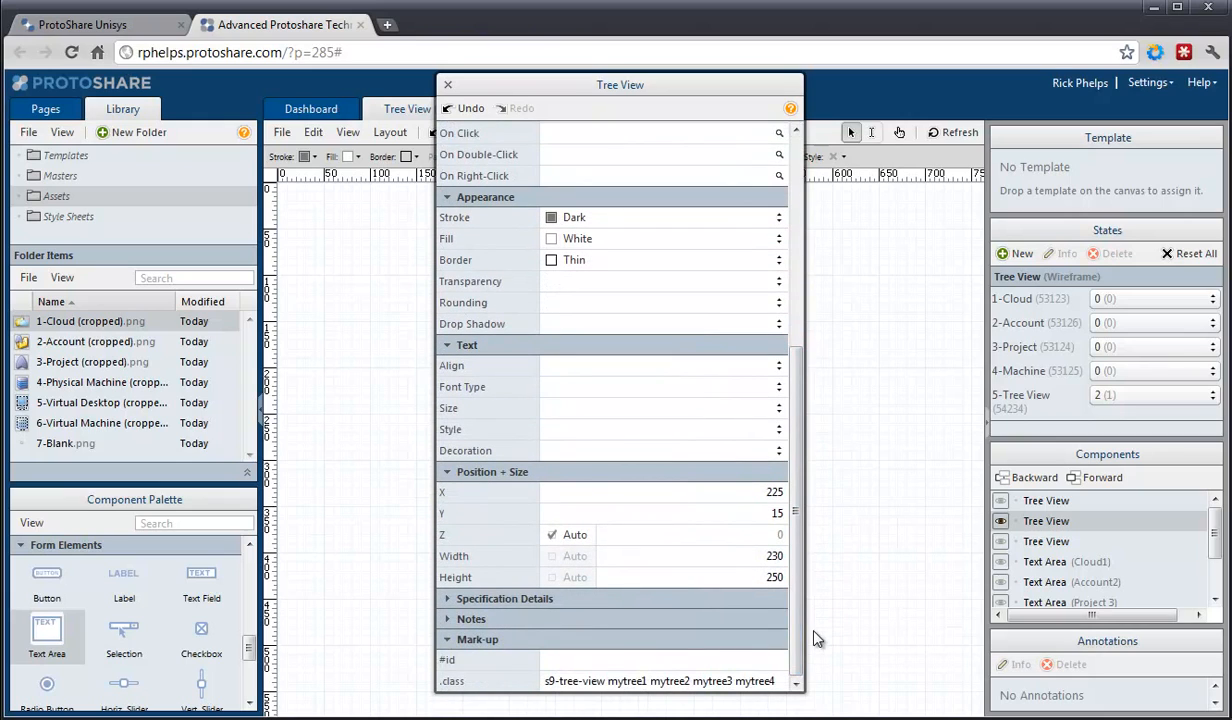
{"action": "left_click", "coordinate": [778, 681]}
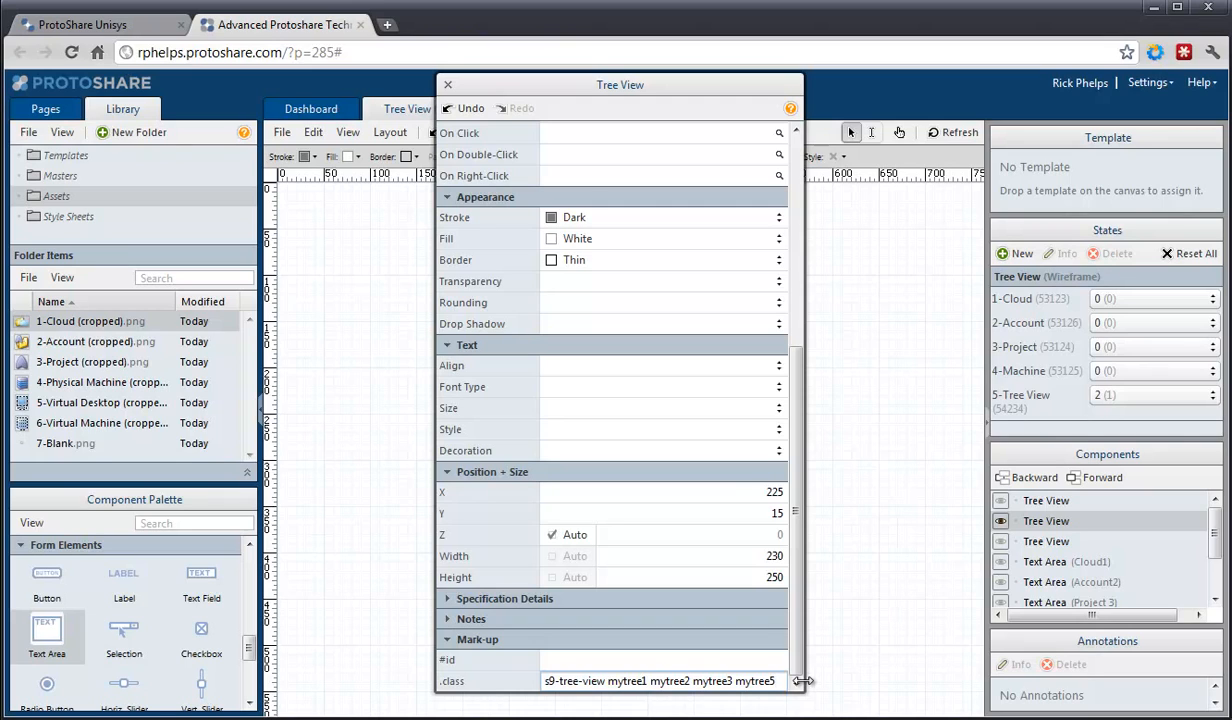
{"action": "left_click", "coordinate": [448, 86]}
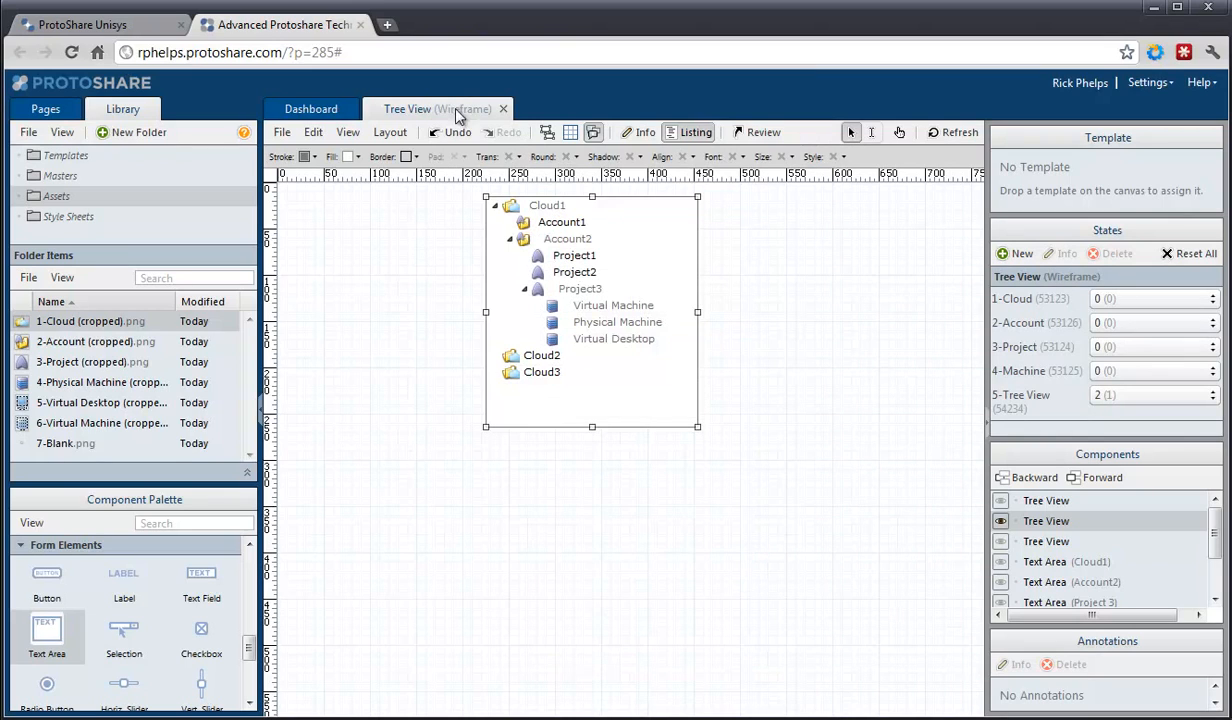
{"action": "left_click", "coordinate": [558, 488]}
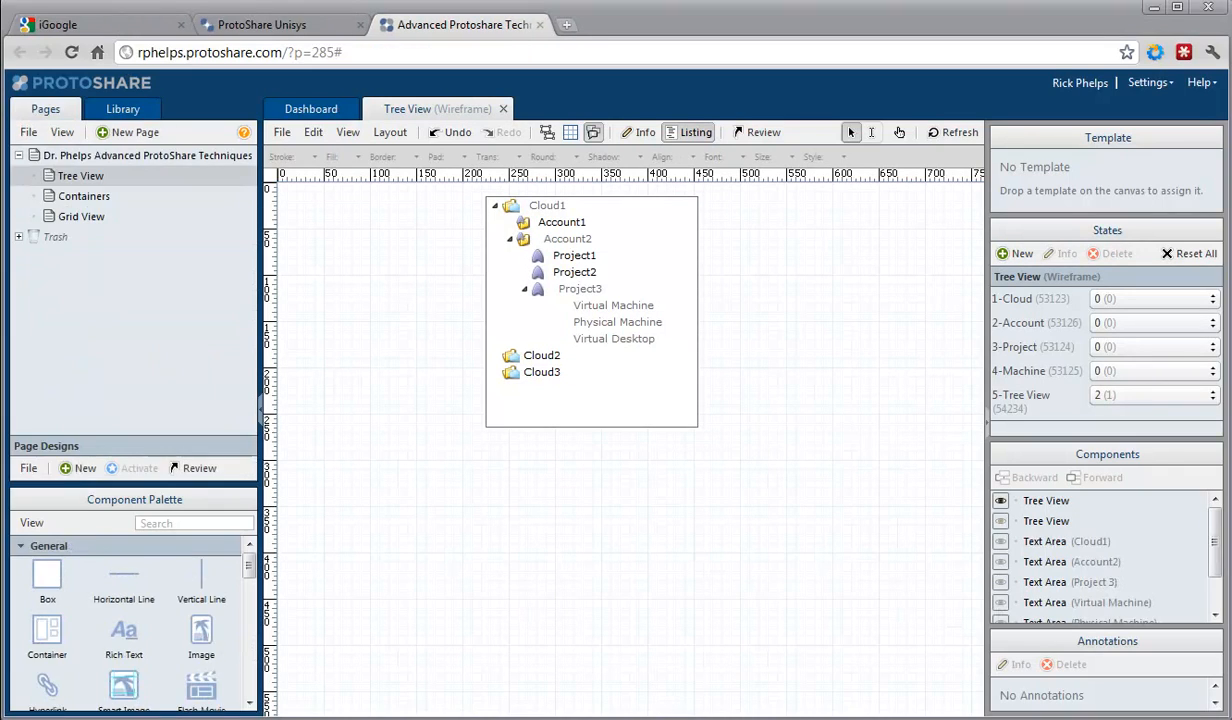
Step: In the Tree View's content, insert the 4-Virtual Machine (cropped).png asset directly before the Virtual Machine item's text
{"action": "left_click", "coordinate": [625, 387]}
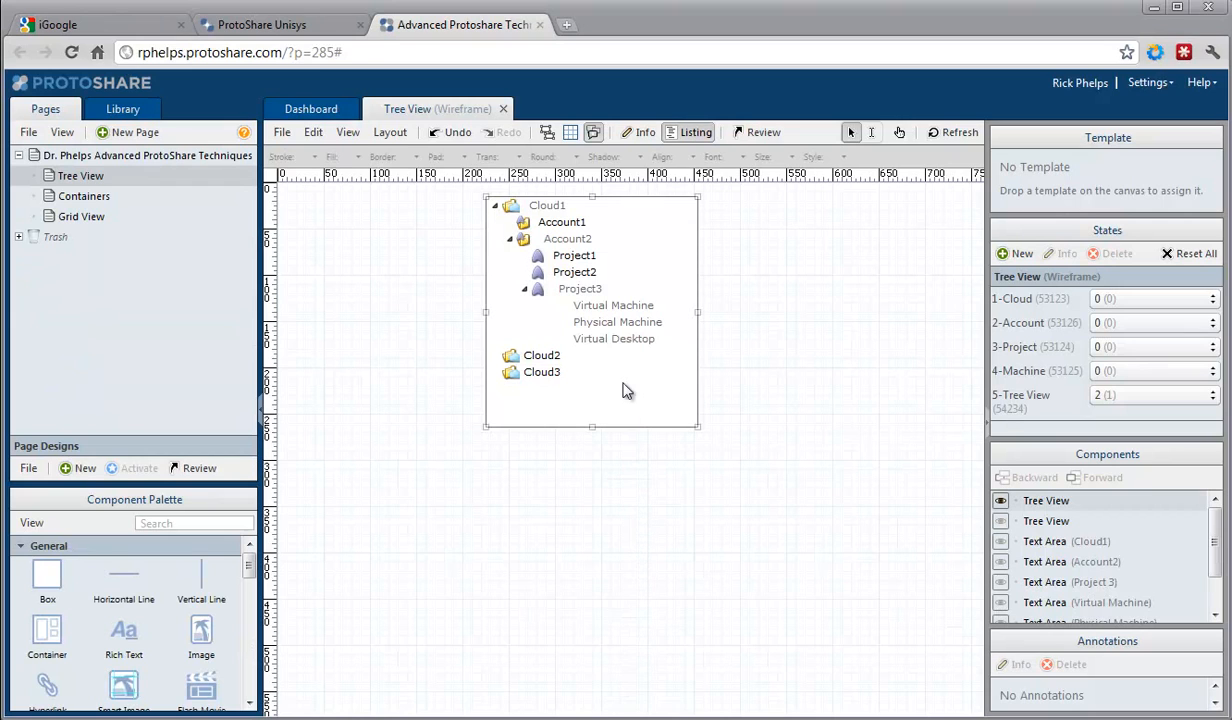
{"action": "double_click", "coordinate": [625, 387]}
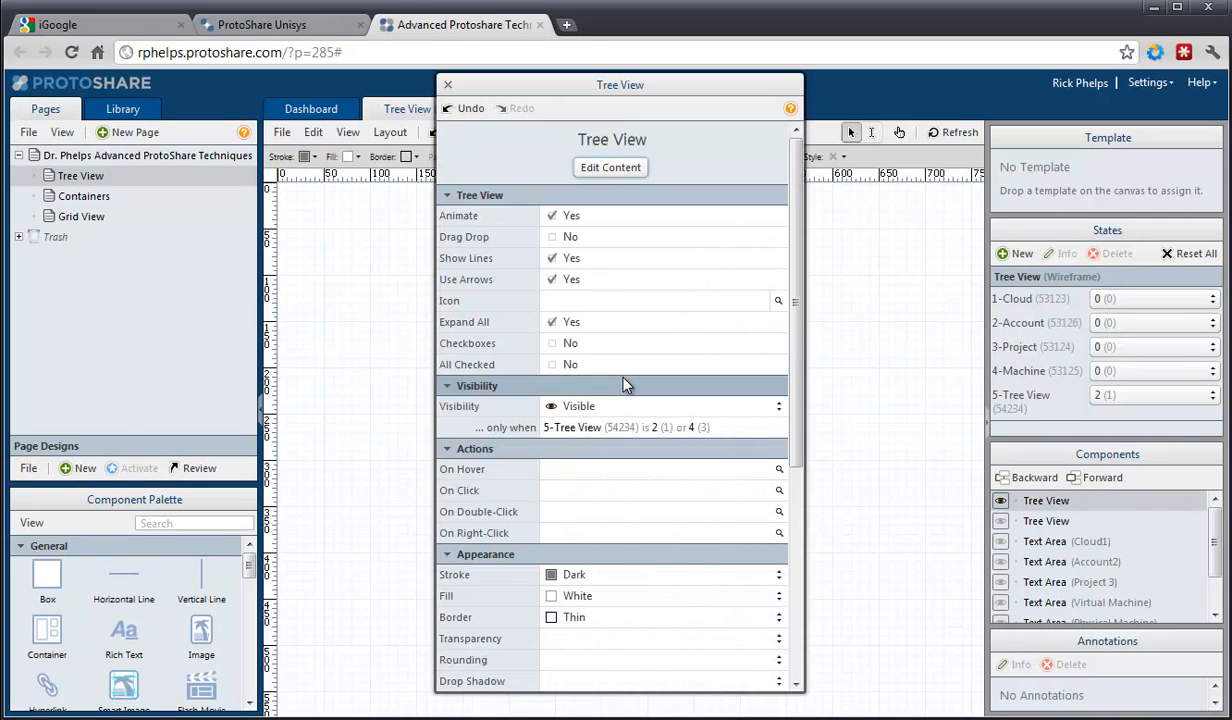
{"action": "left_click", "coordinate": [618, 170]}
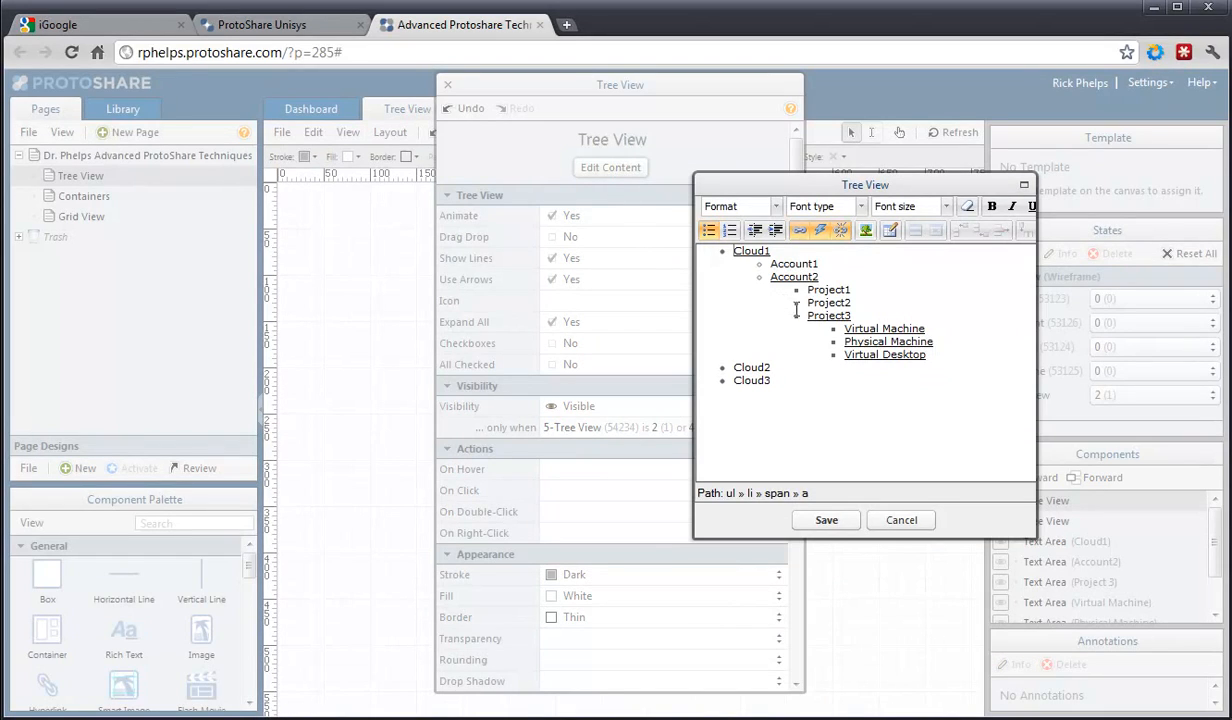
{"action": "left_click", "coordinate": [843, 333]}
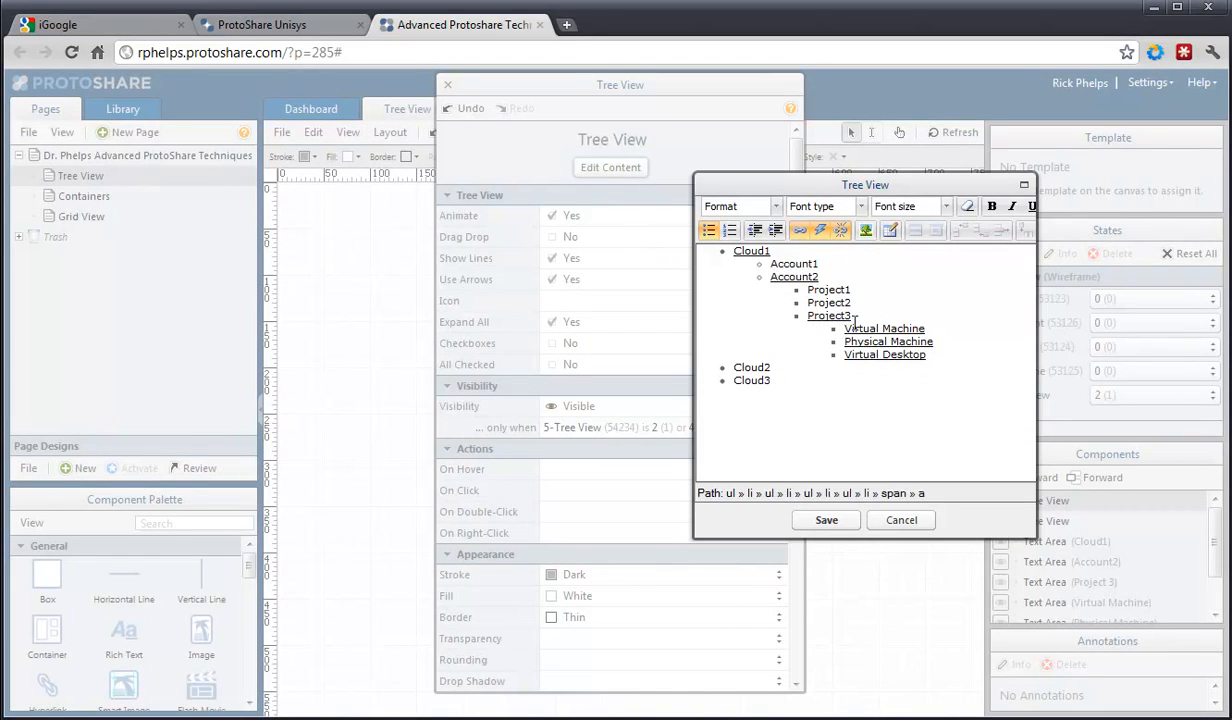
{"action": "left_click", "coordinate": [866, 233]}
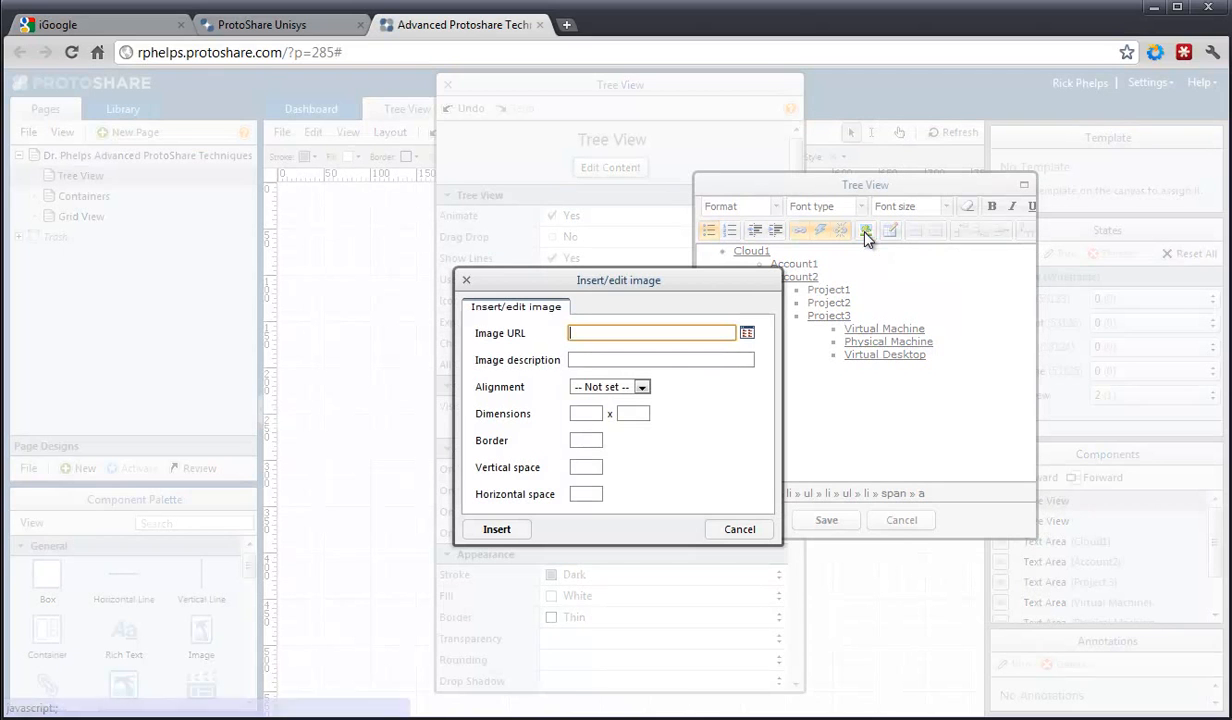
{"action": "left_click", "coordinate": [747, 333]}
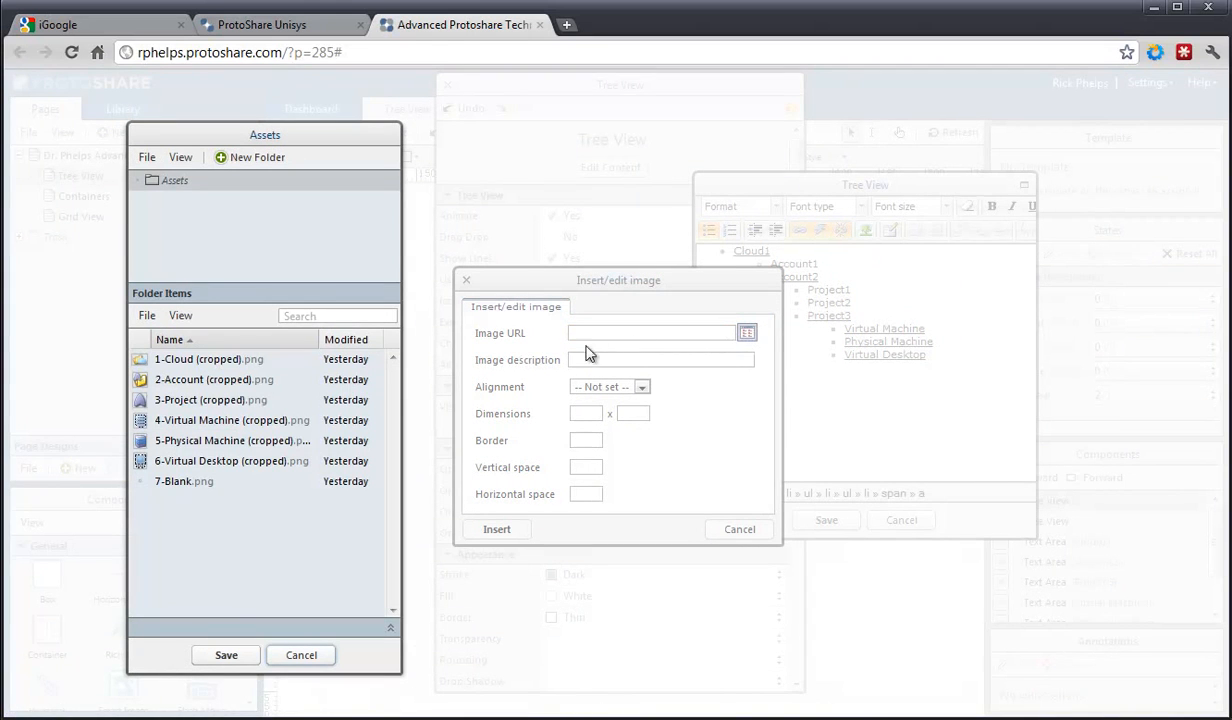
{"action": "left_click", "coordinate": [240, 427]}
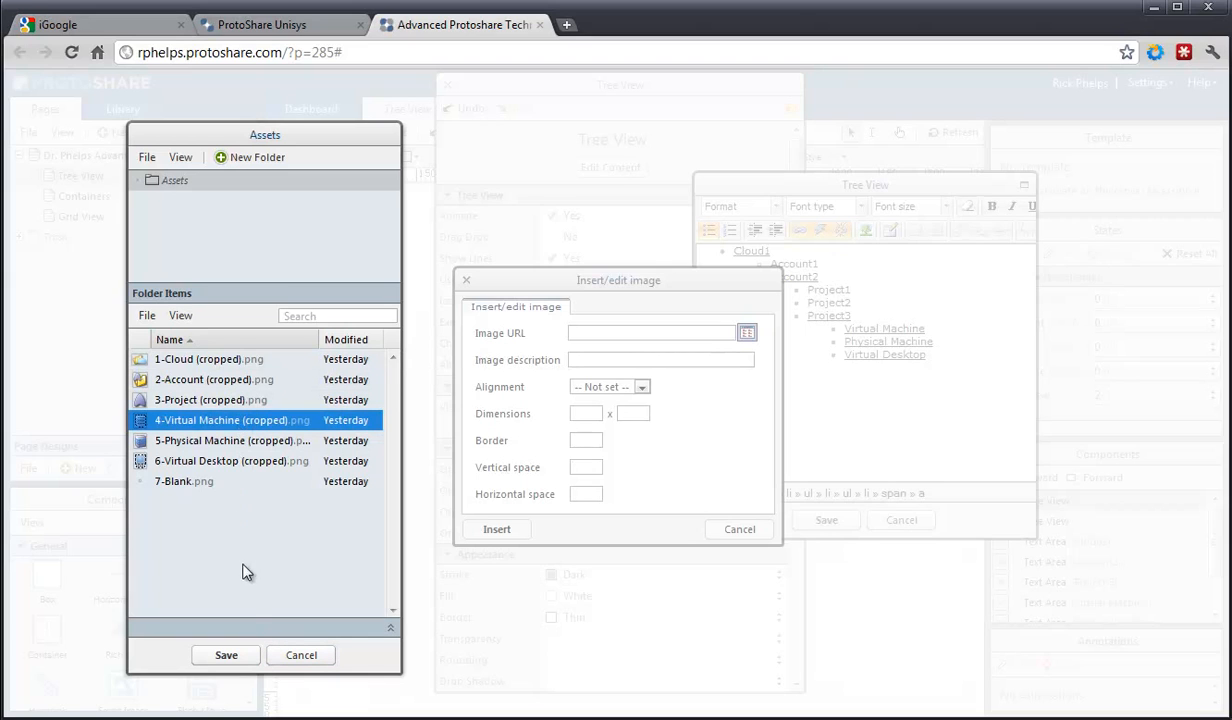
{"action": "left_click", "coordinate": [238, 656]}
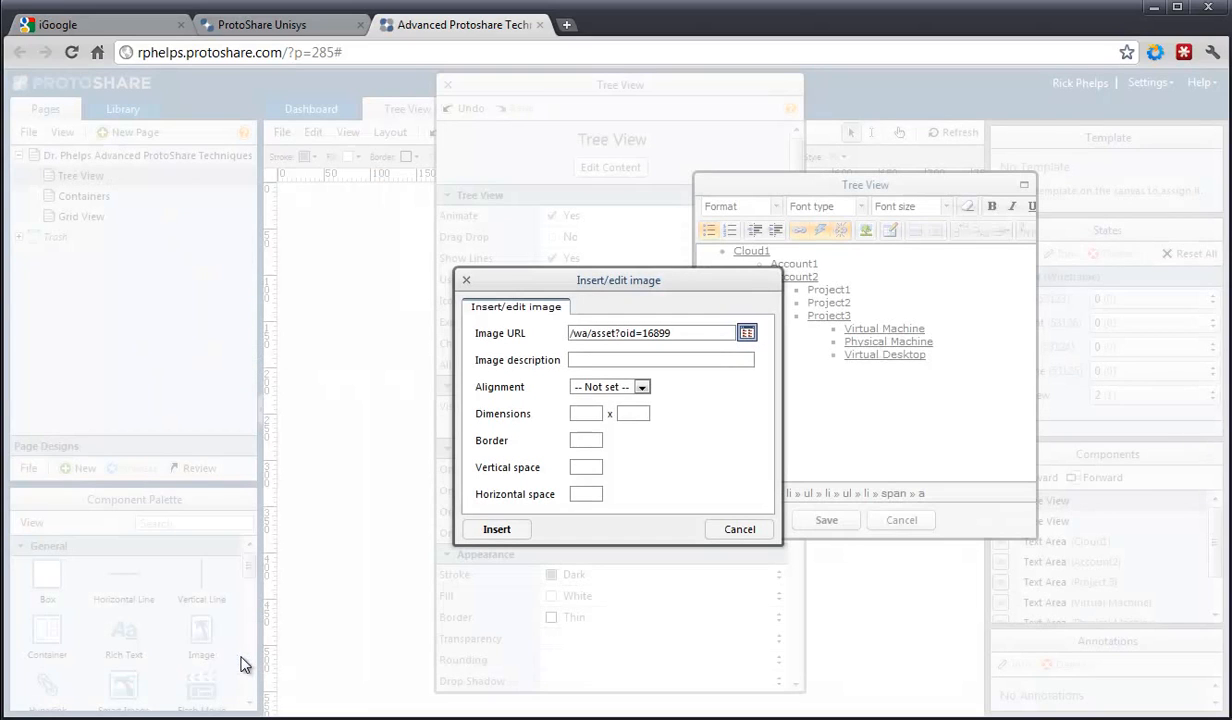
{"action": "left_click", "coordinate": [487, 529]}
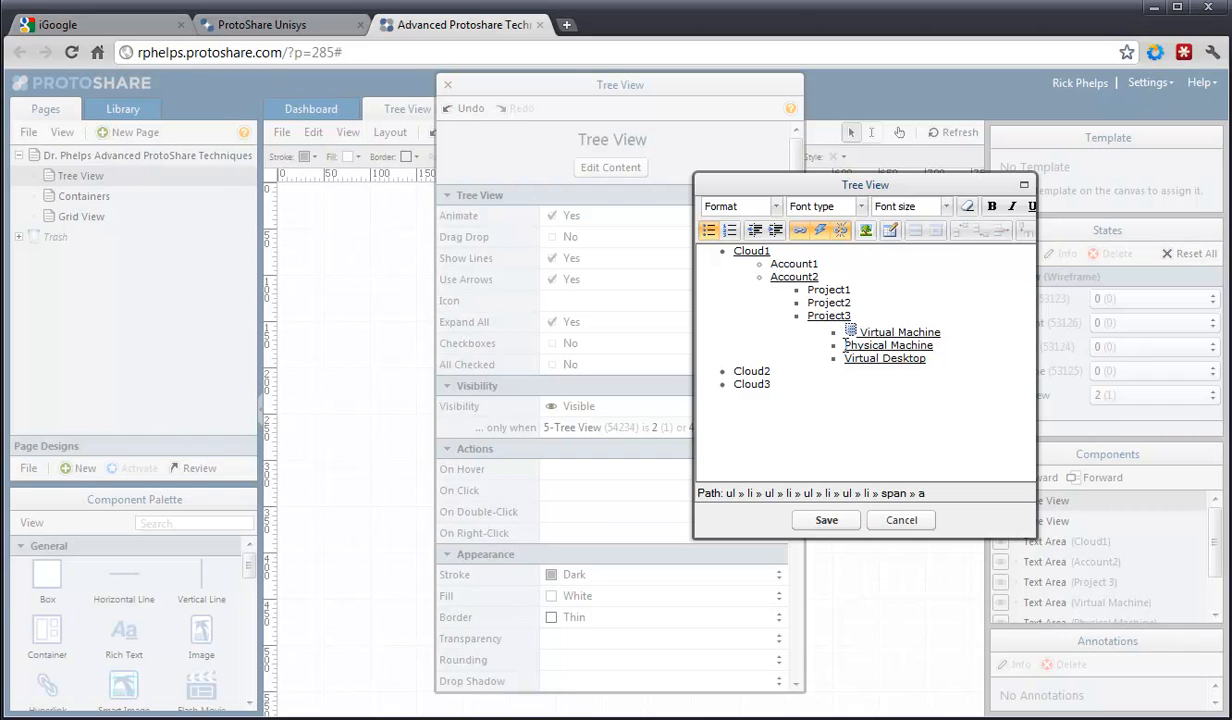
Step: Insert the 5-Physical Machine (cropped) image asset directly before the Physical Machine item's text
{"action": "left_click", "coordinate": [866, 232]}
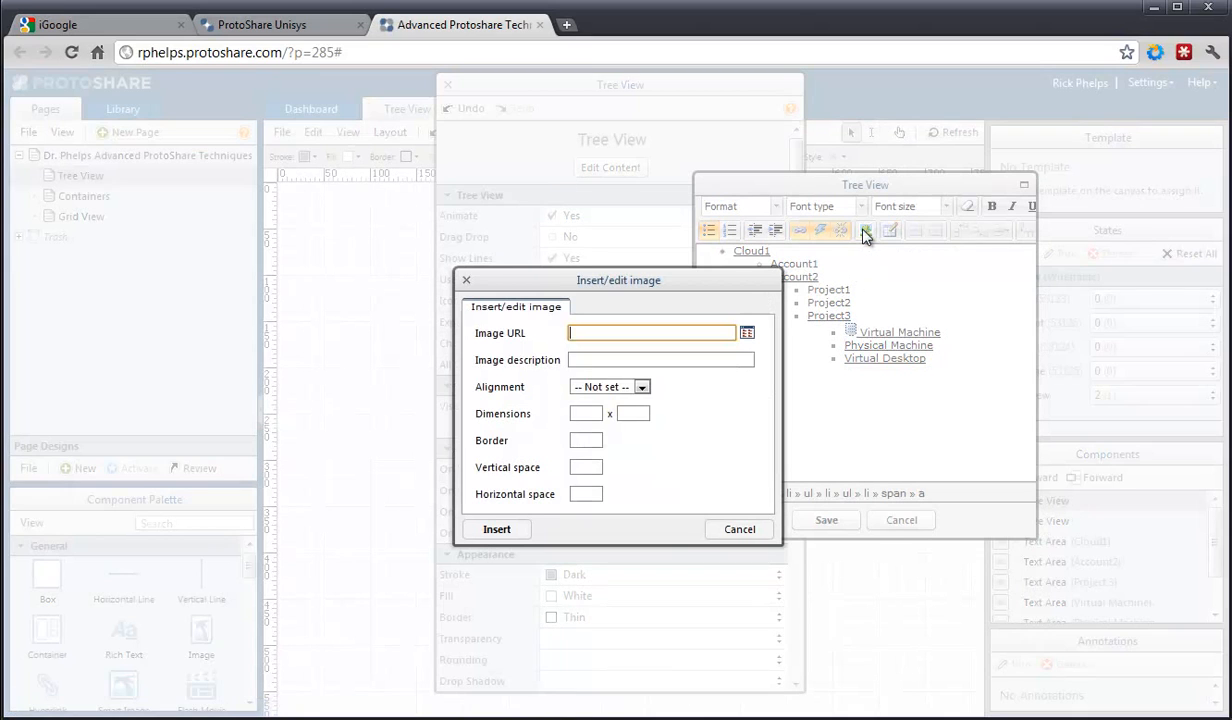
{"action": "left_click", "coordinate": [749, 336]}
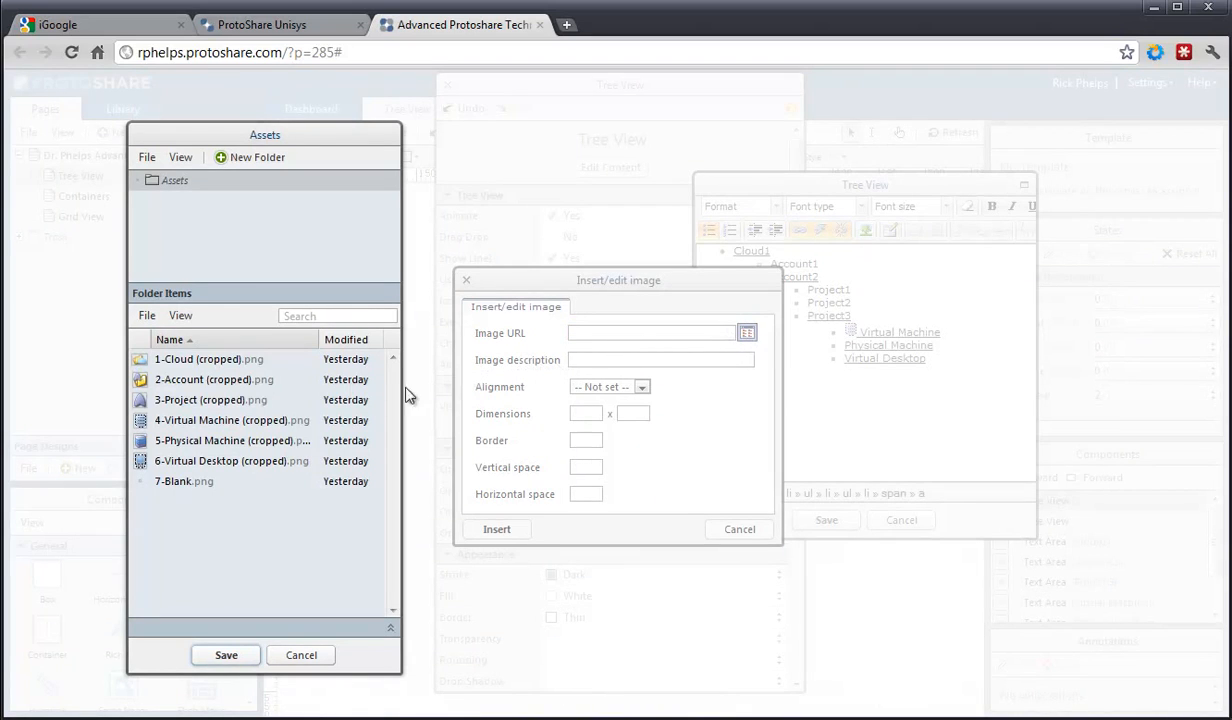
{"action": "left_click", "coordinate": [283, 443]}
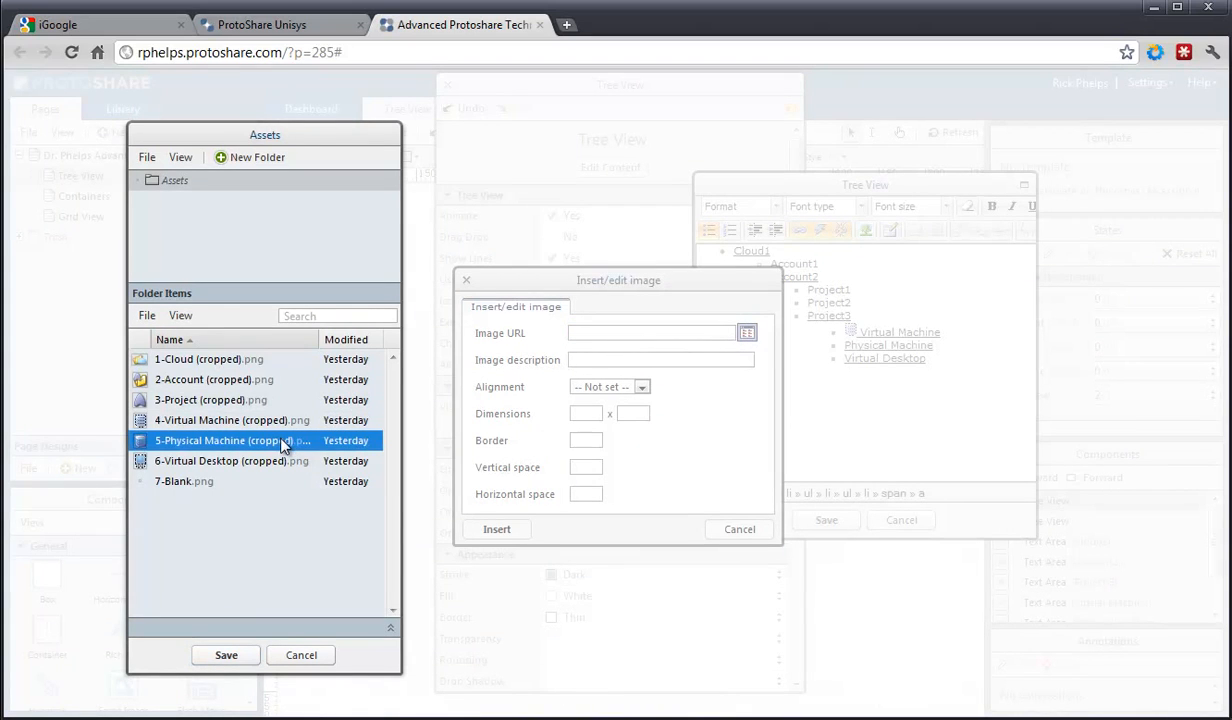
{"action": "left_click", "coordinate": [228, 656]}
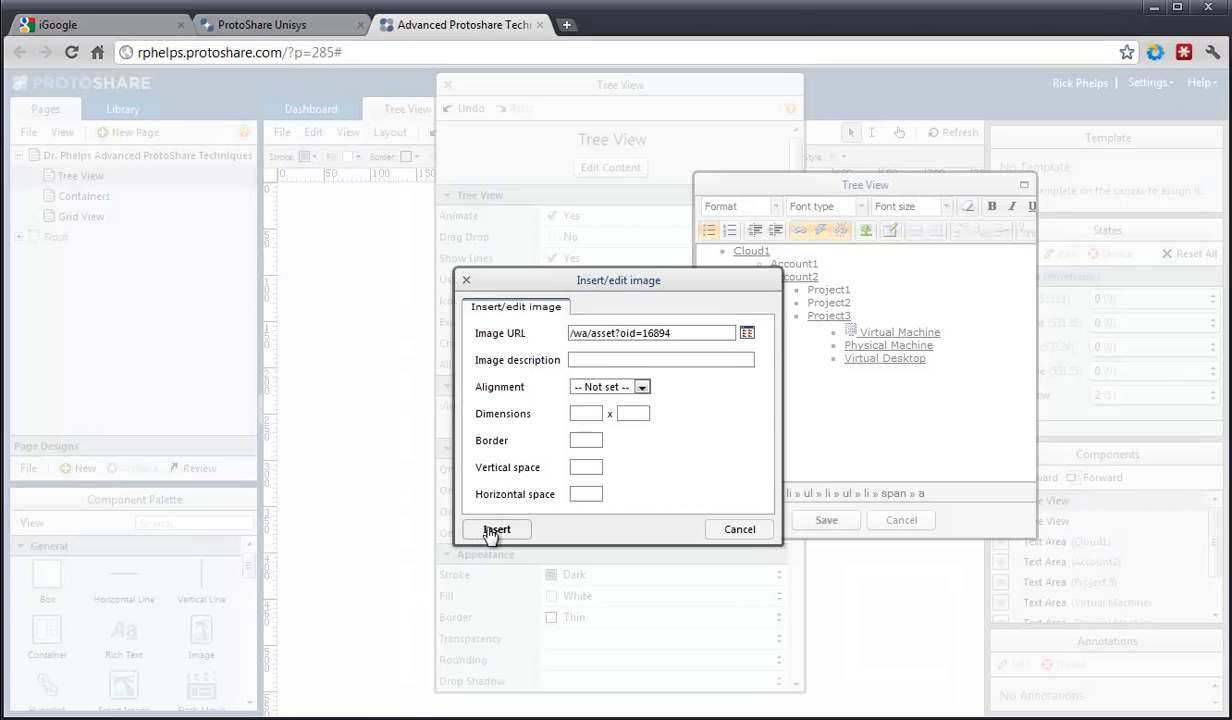
{"action": "left_click", "coordinate": [489, 531]}
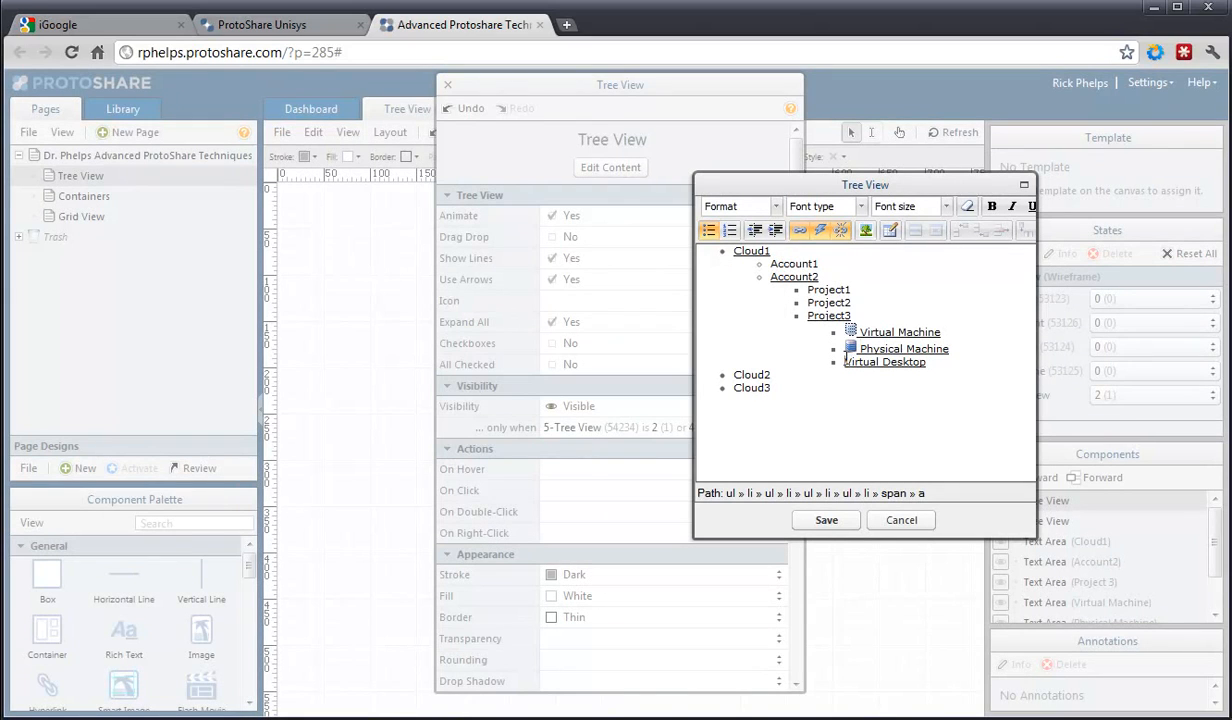
Step: Insert the 6-Virtual Desktop (cropped).png asset before the Virtual Desktop item's text, save the content and deselect the tree
{"action": "left_click", "coordinate": [865, 232]}
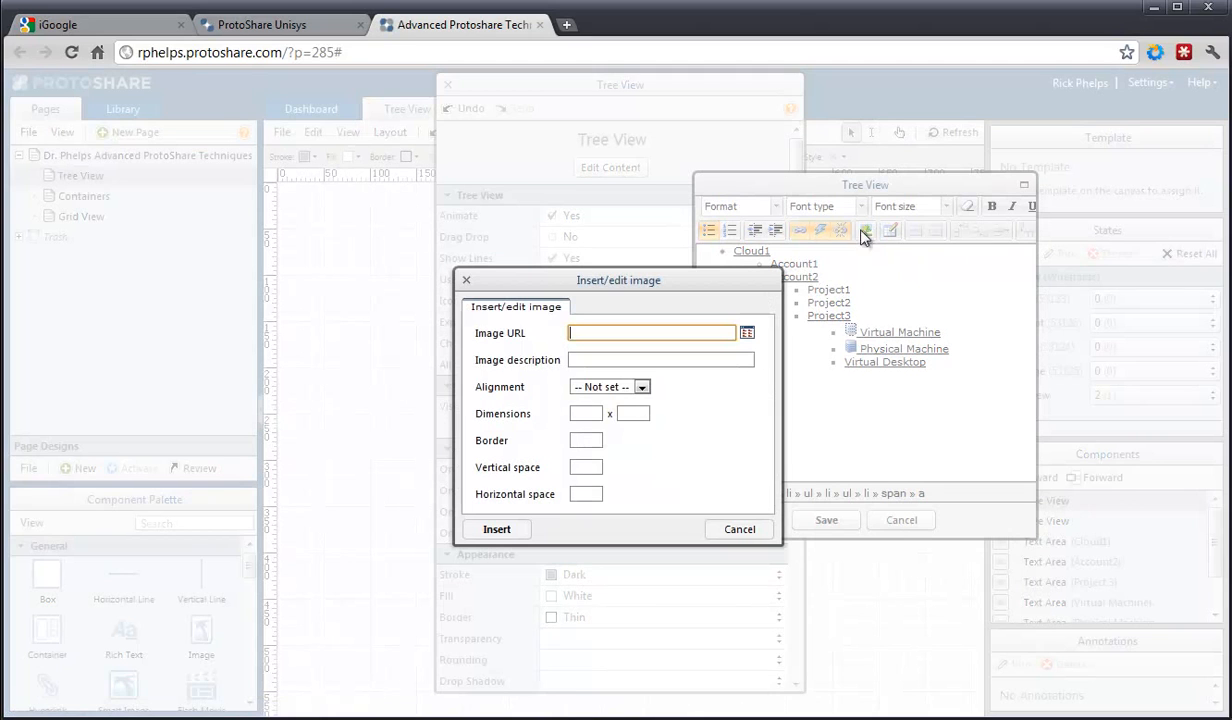
{"action": "left_click", "coordinate": [746, 333]}
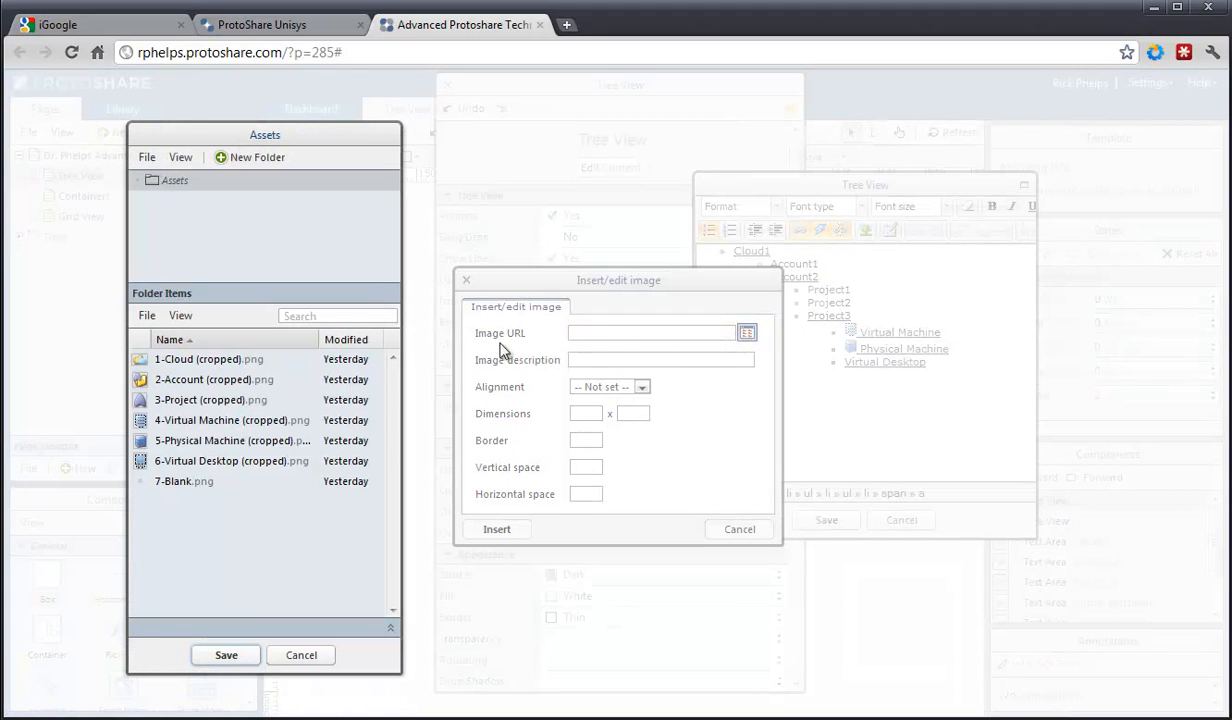
{"action": "left_click", "coordinate": [178, 464]}
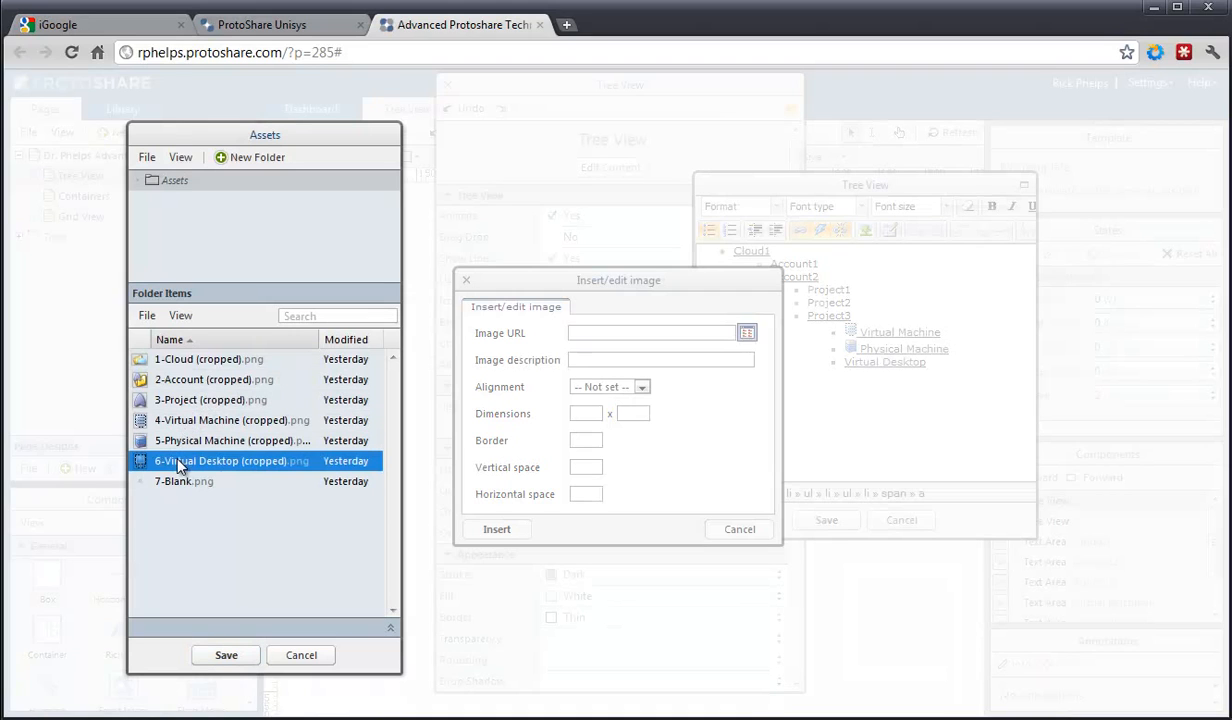
{"action": "left_click", "coordinate": [226, 655]}
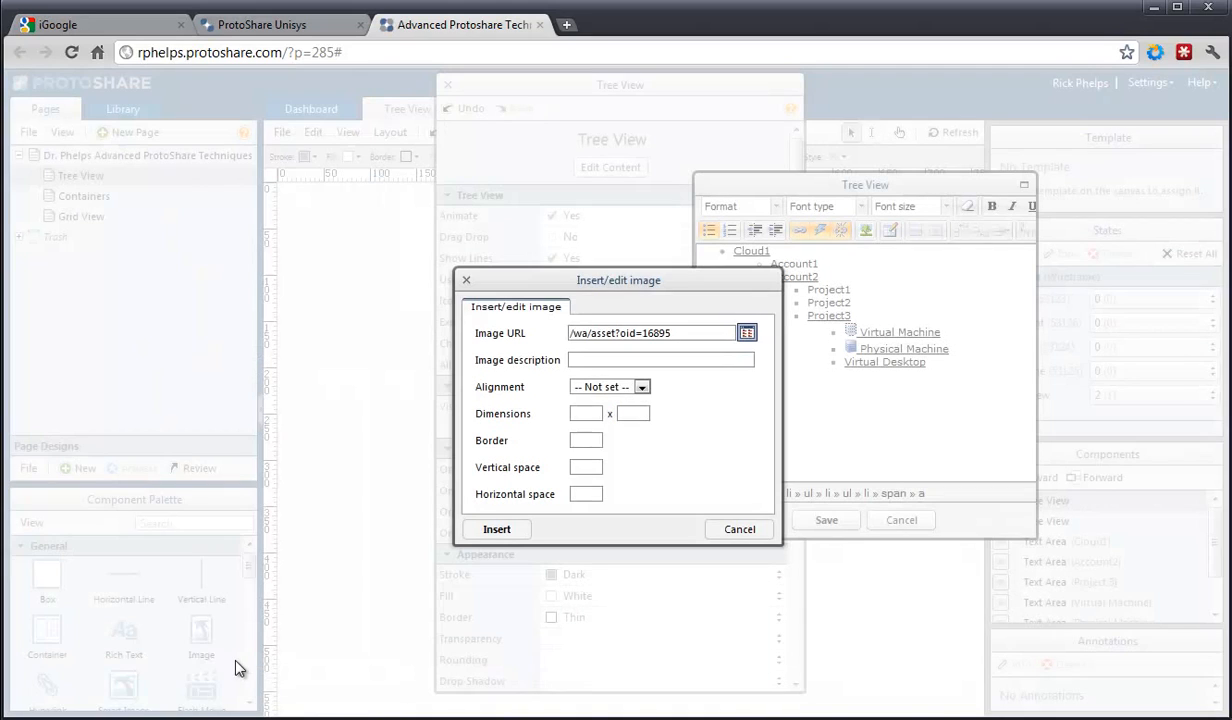
{"action": "left_click", "coordinate": [497, 530]}
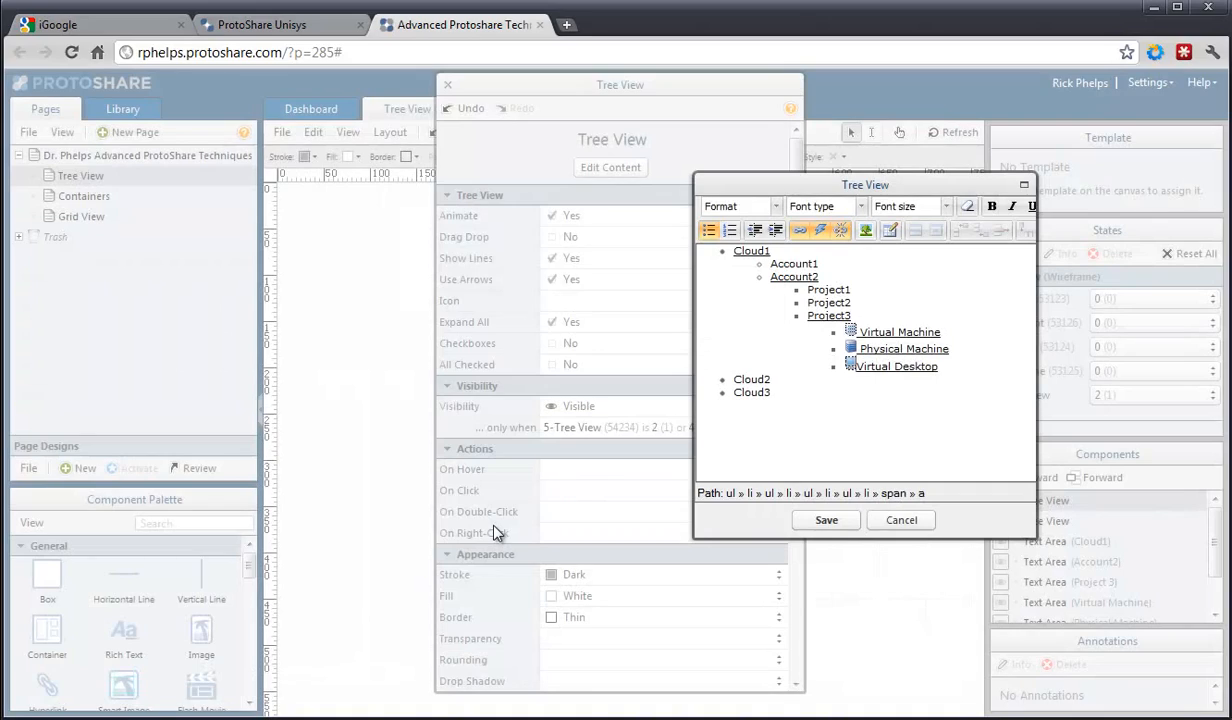
{"action": "left_click", "coordinate": [827, 521]}
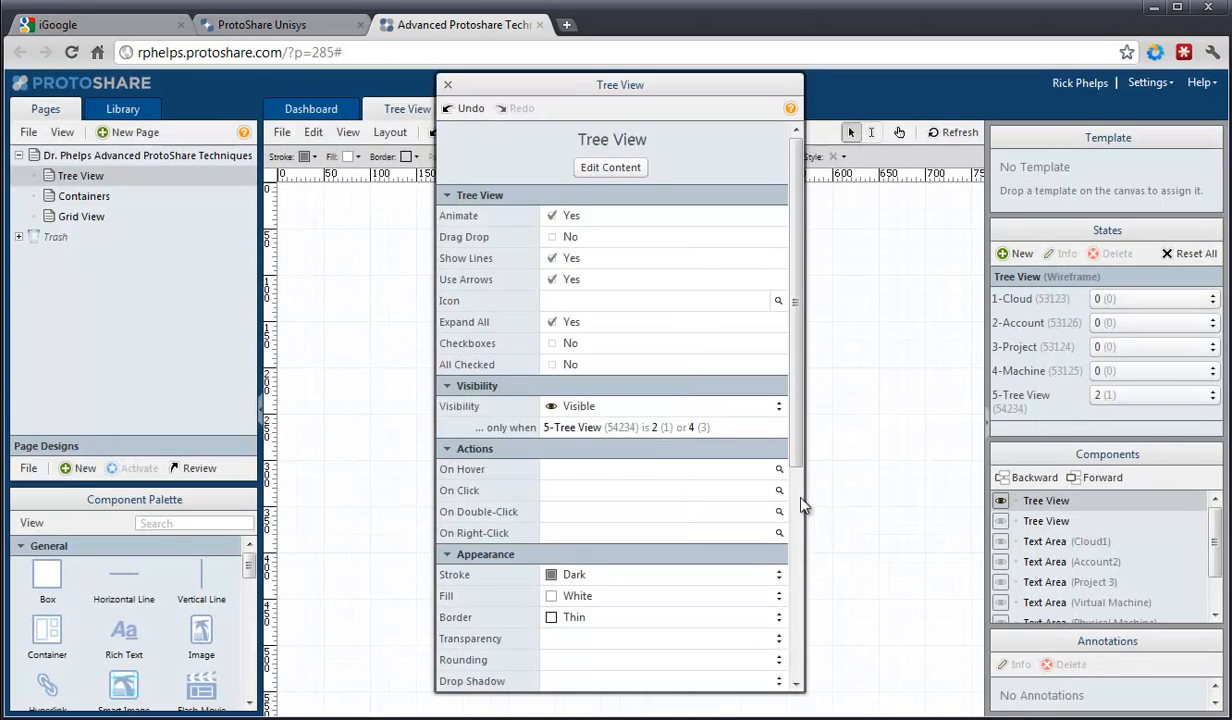
{"action": "left_click", "coordinate": [448, 86]}
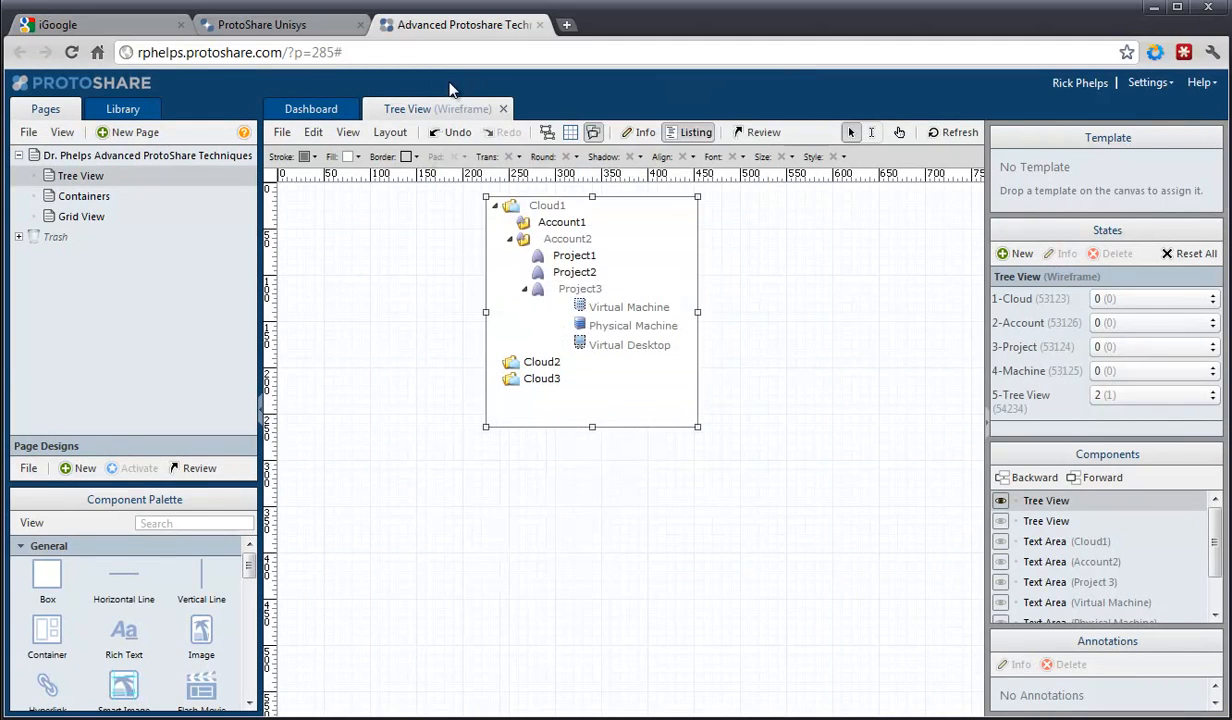
{"action": "left_click", "coordinate": [524, 573]}
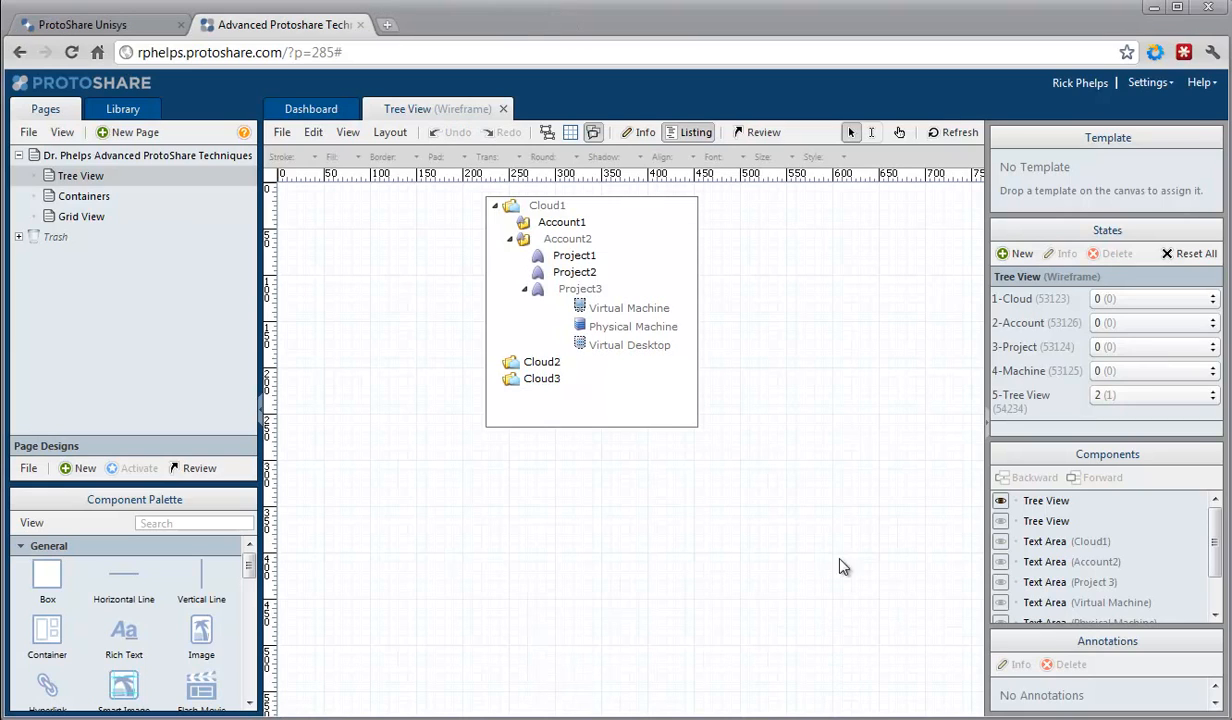
Step: In interactive mode, test the linked Cloud1, Account2, Project3, Virtual Machine, Physical Machine and Virtual Desktop tree items
{"action": "left_click", "coordinate": [900, 132]}
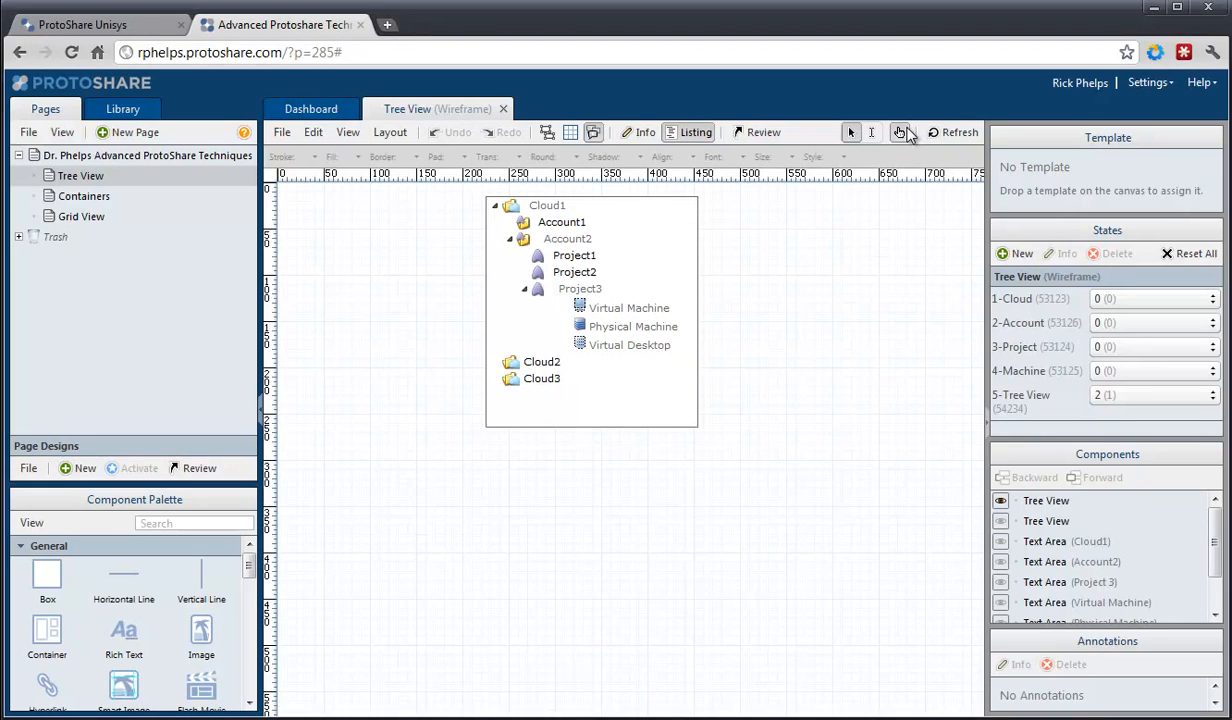
{"action": "left_click", "coordinate": [557, 207]}
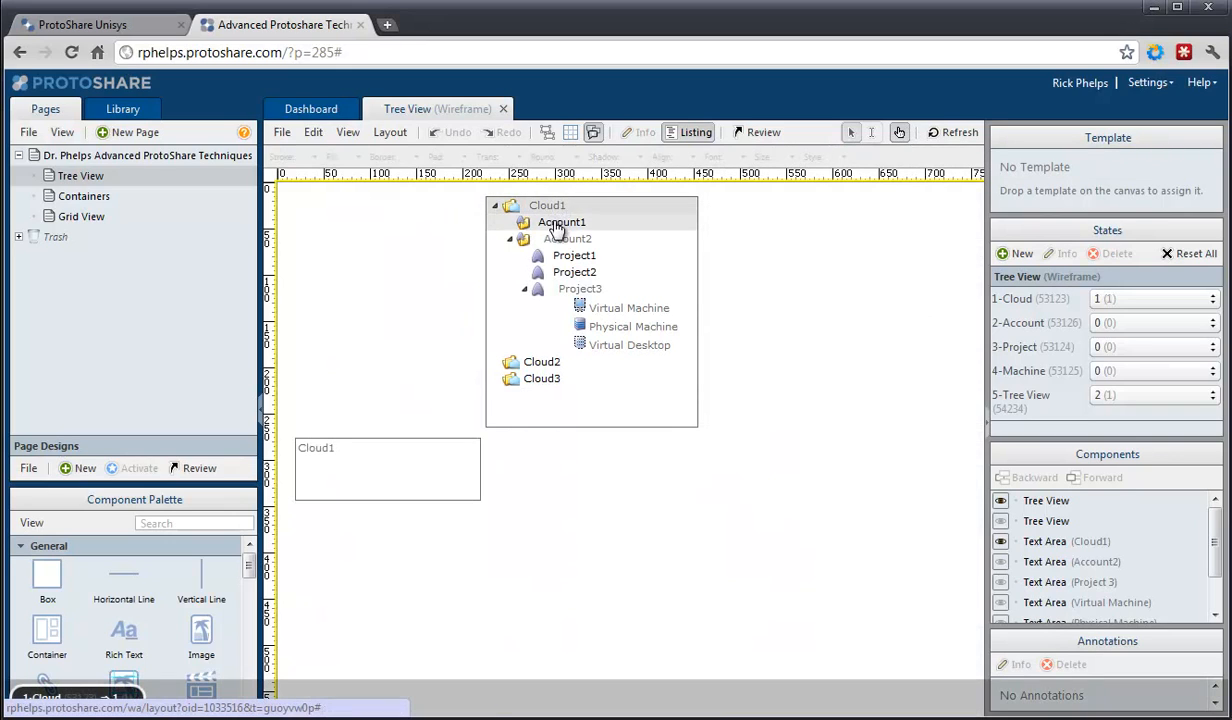
{"action": "left_click", "coordinate": [557, 241]}
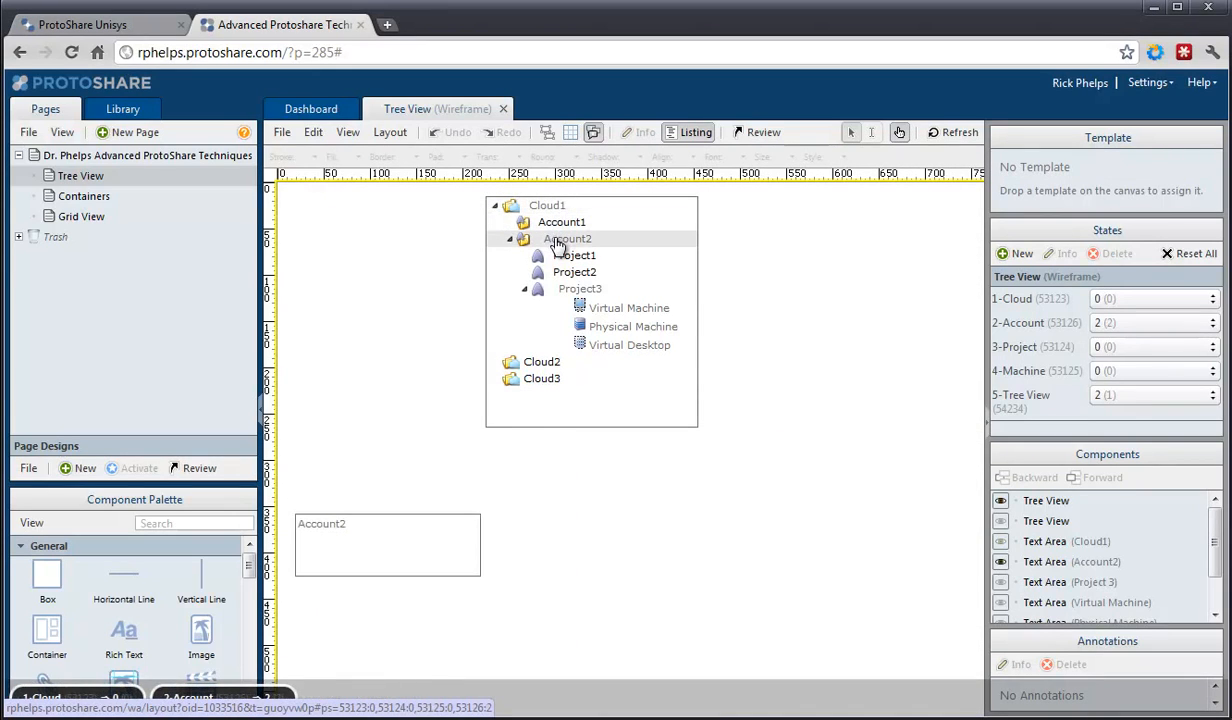
{"action": "left_click", "coordinate": [580, 293]}
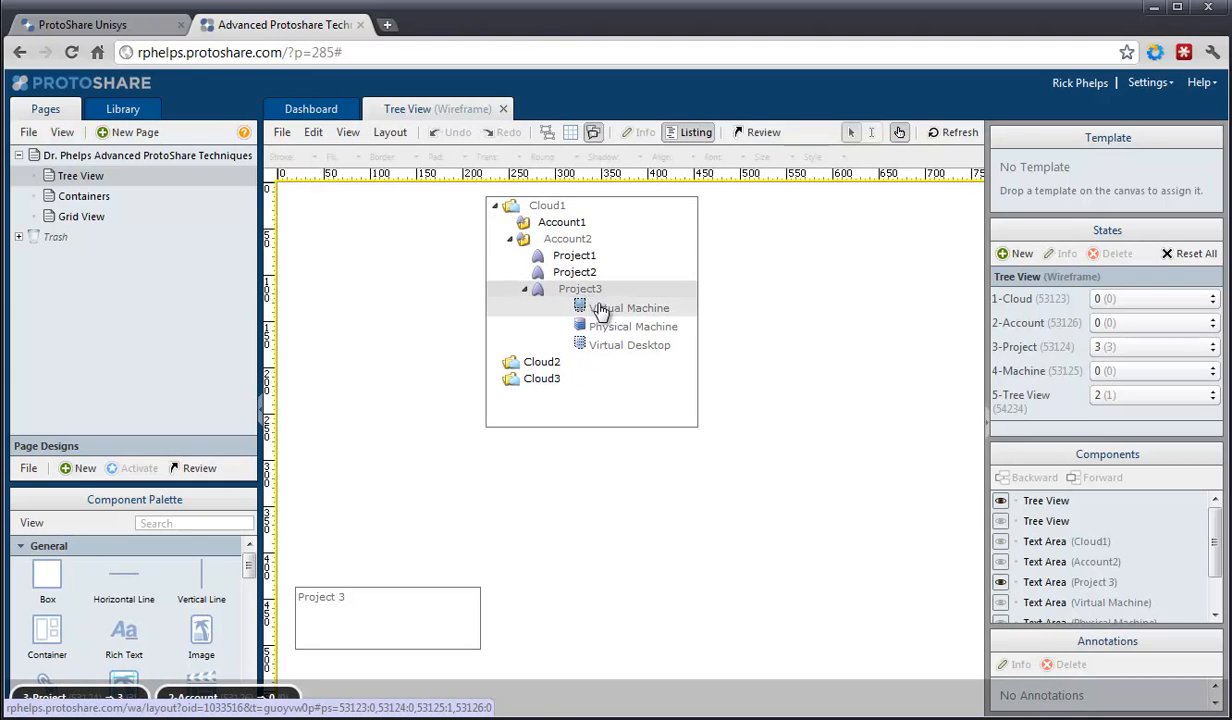
{"action": "left_click", "coordinate": [600, 315]}
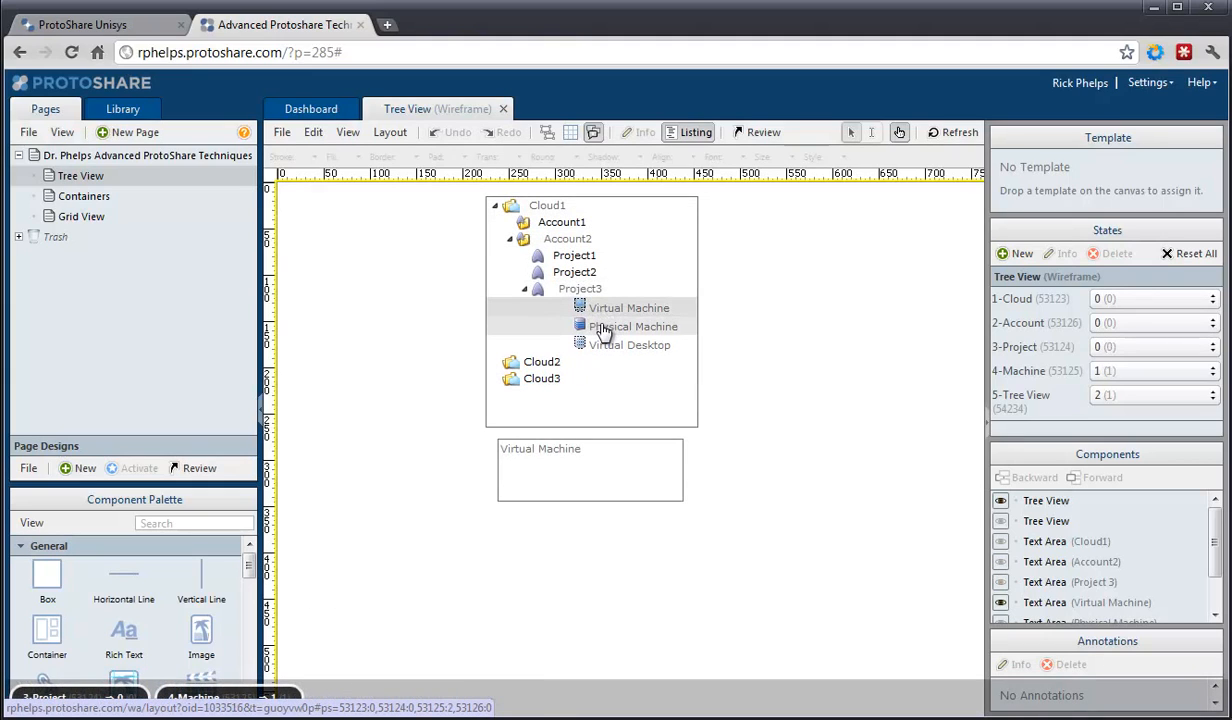
{"action": "left_click", "coordinate": [603, 330]}
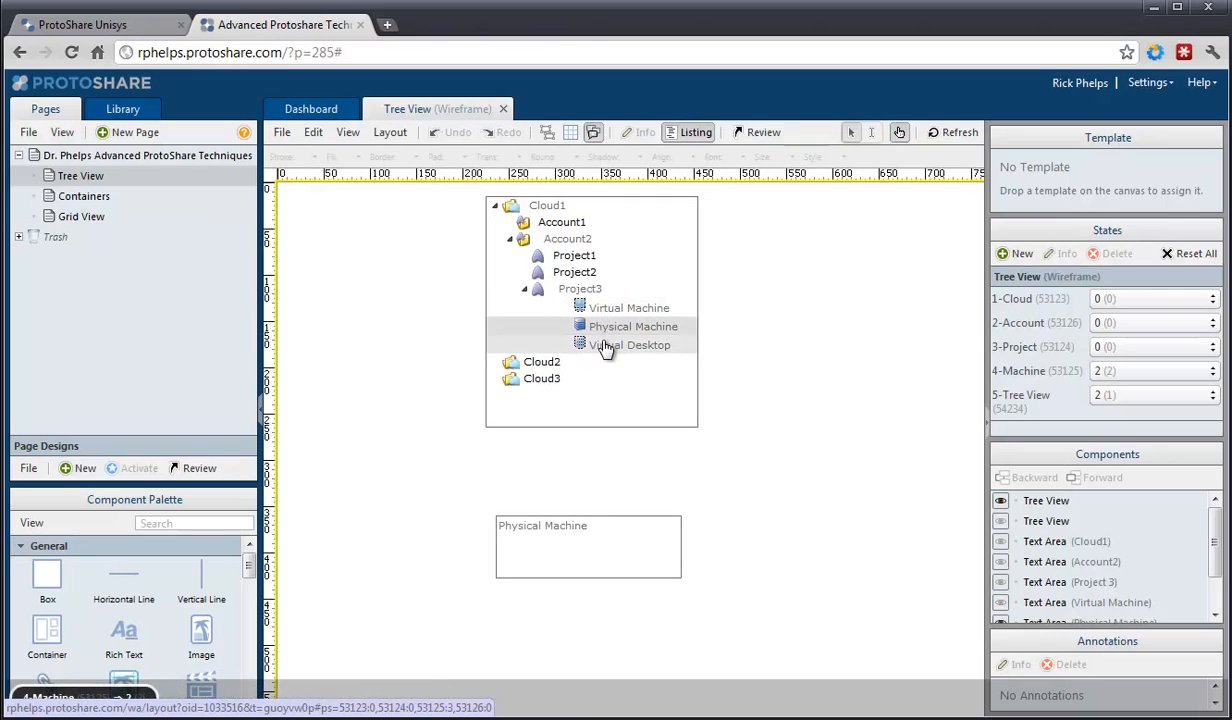
{"action": "left_click", "coordinate": [606, 350]}
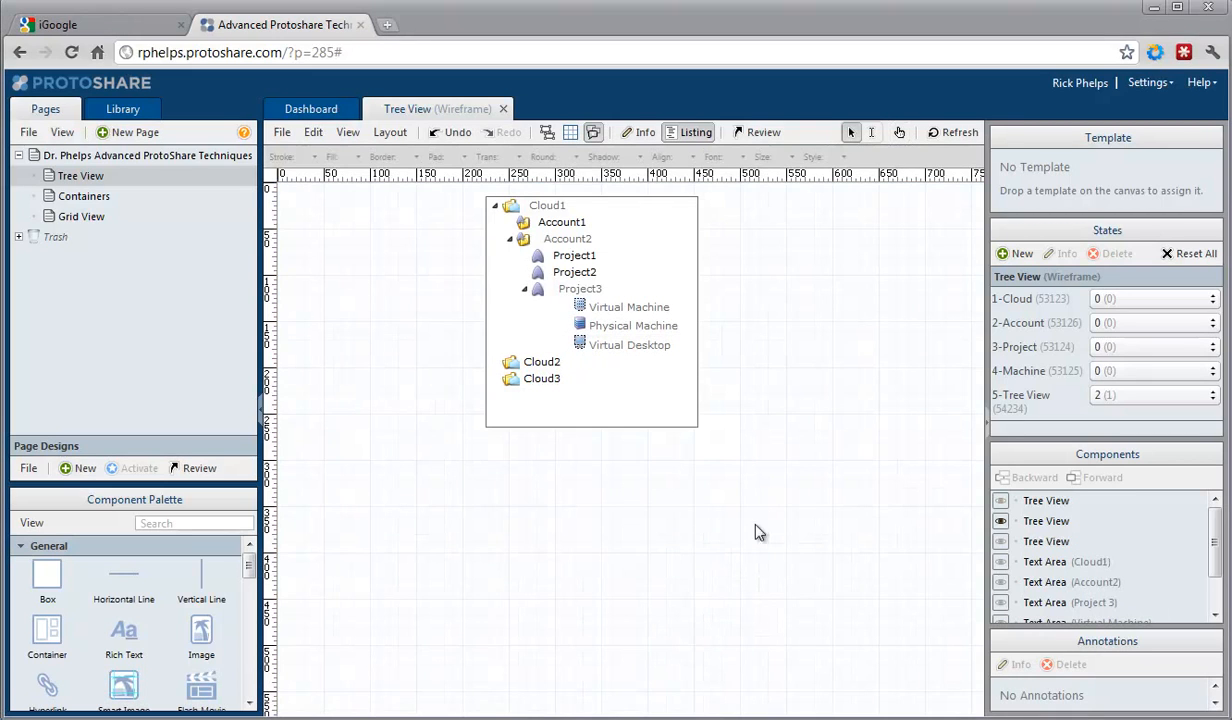
Step: In interactive mode, collapse and re-expand the Account2 and Cloud1 branches to check the tree's animation, and return to editing
{"action": "left_click", "coordinate": [900, 135]}
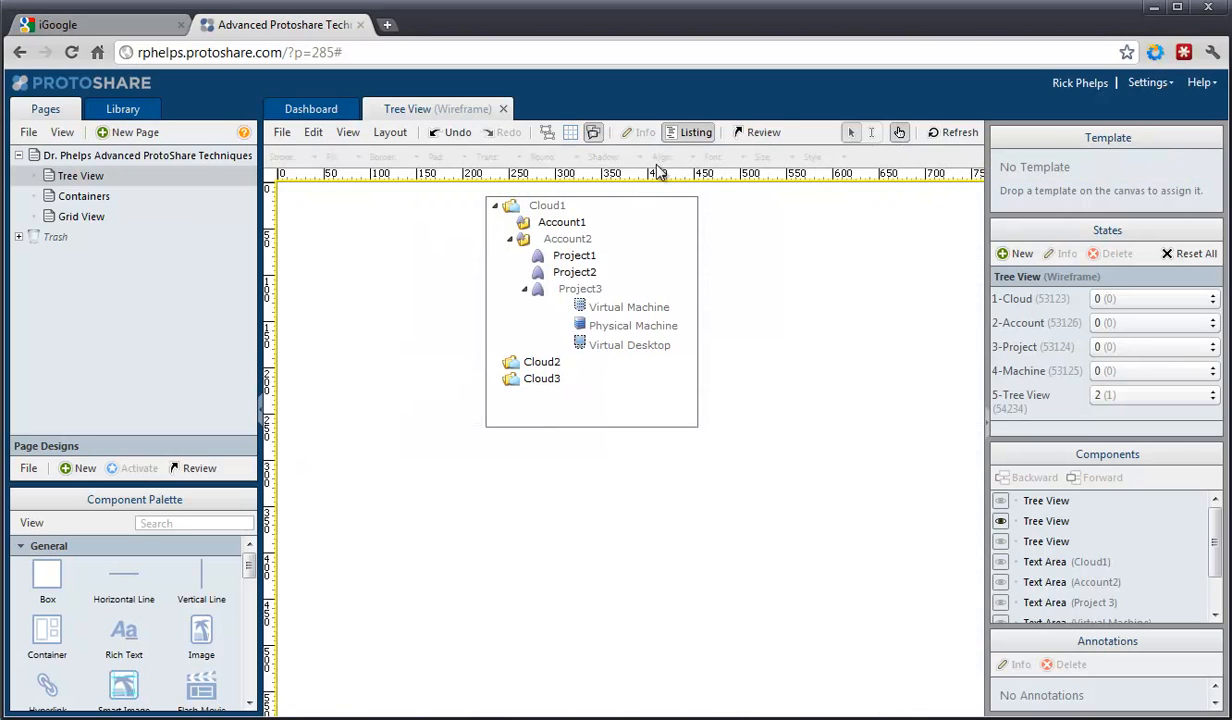
{"action": "left_click", "coordinate": [509, 241]}
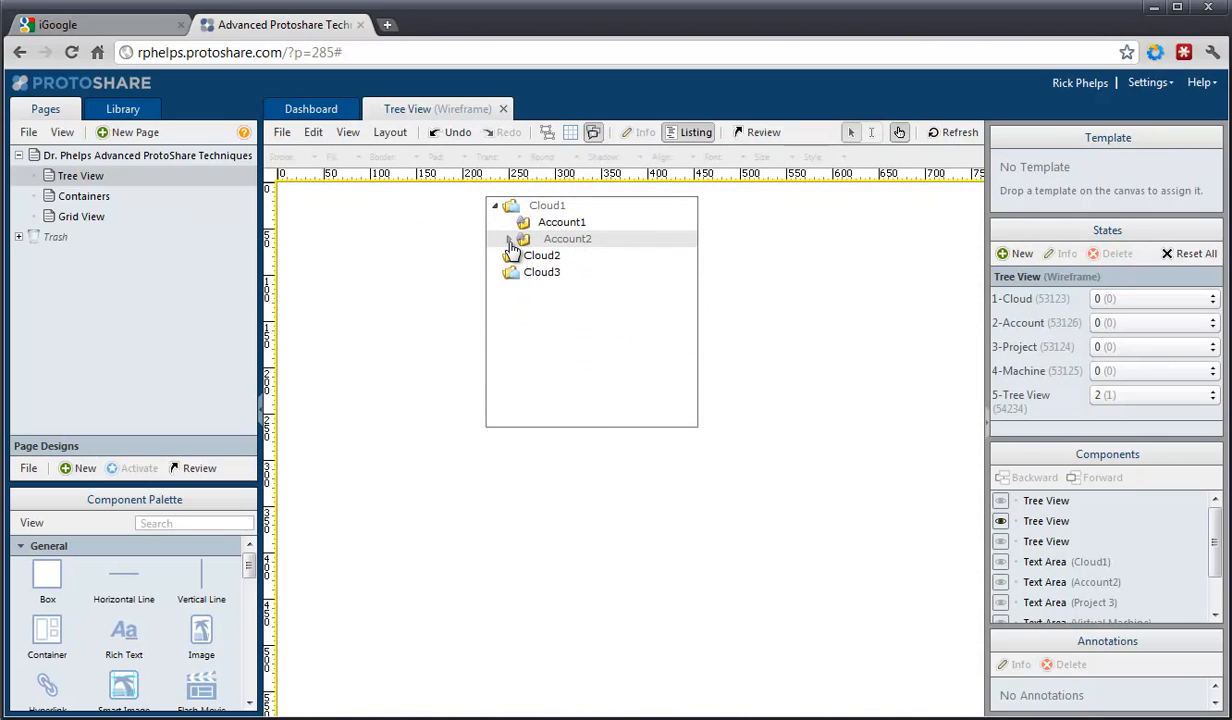
{"action": "left_click", "coordinate": [509, 241]}
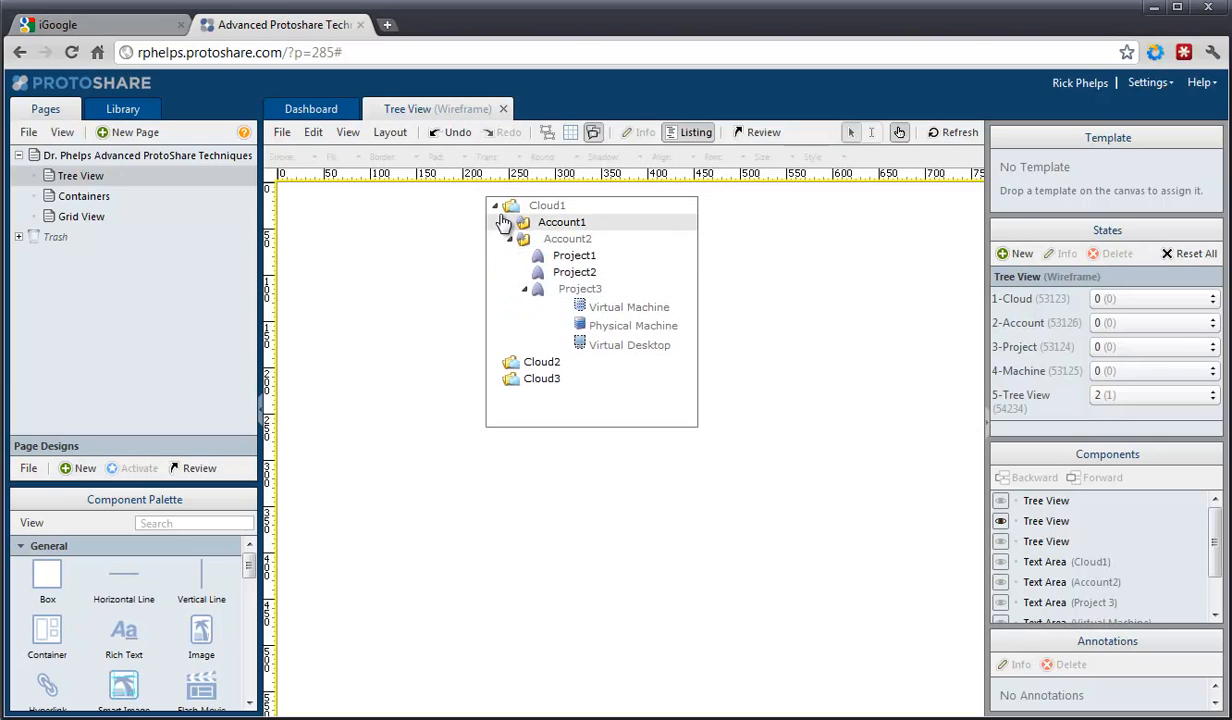
{"action": "left_click", "coordinate": [495, 209]}
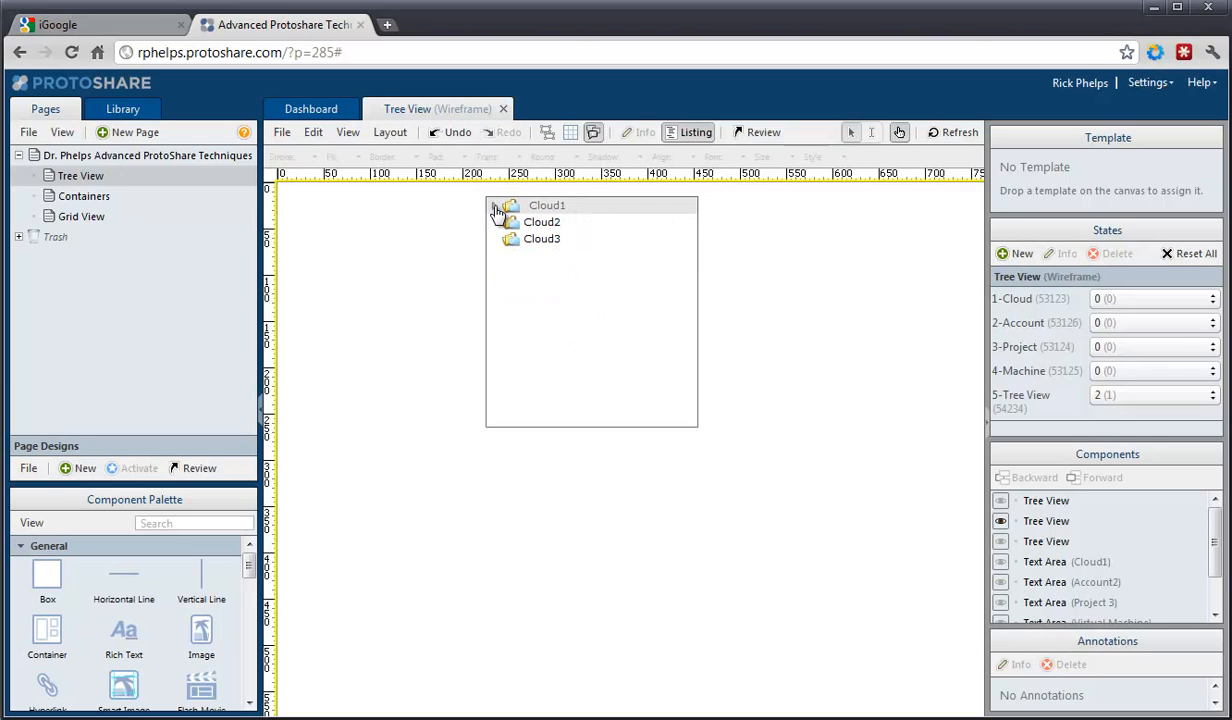
{"action": "left_click", "coordinate": [495, 209]}
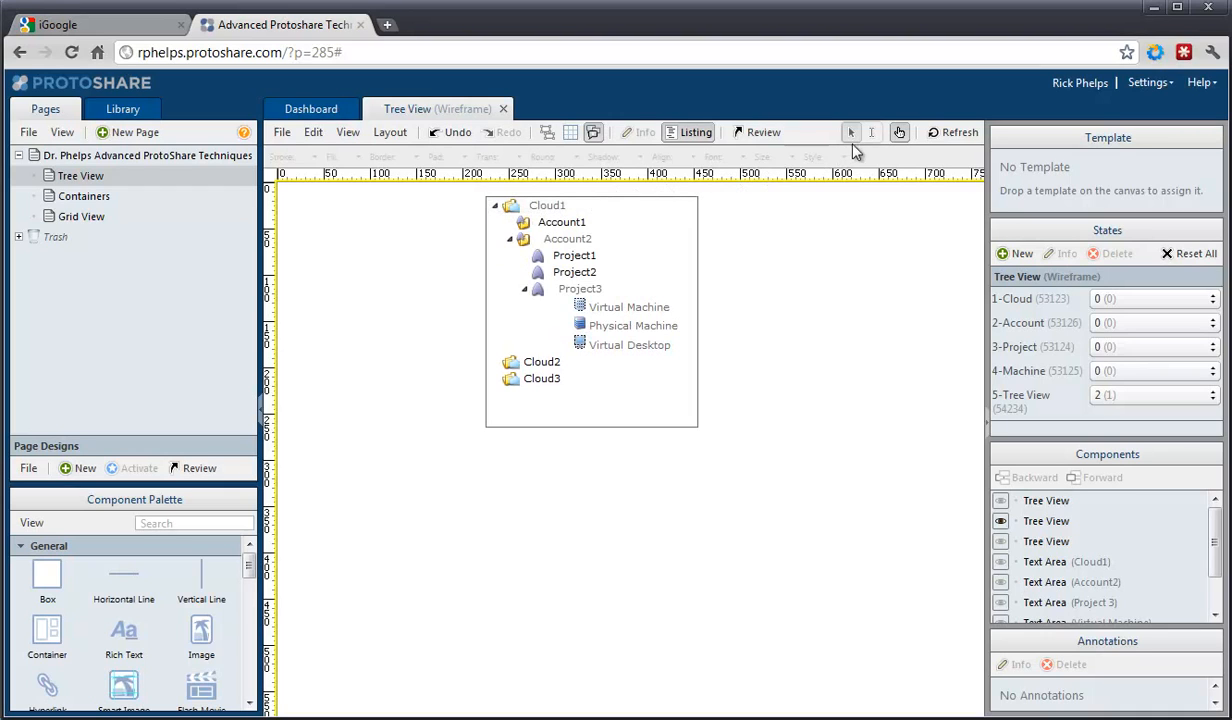
{"action": "left_click", "coordinate": [898, 136]}
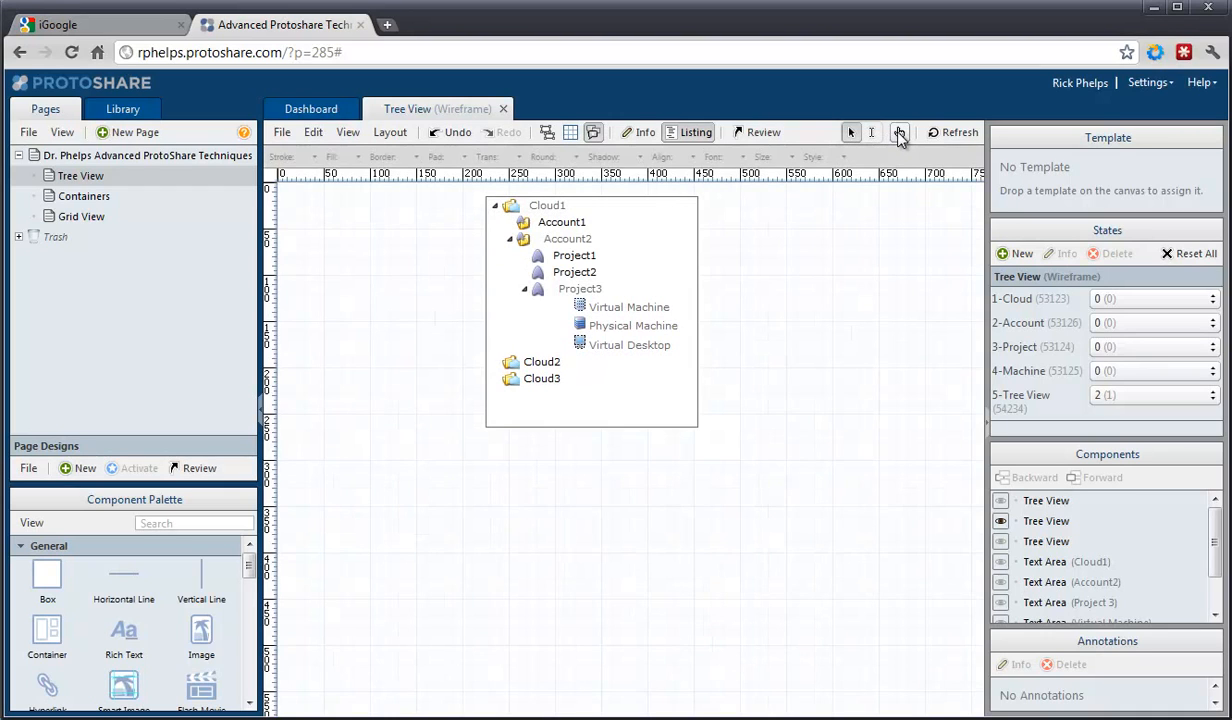
Step: Open the visible Tree View's properties and set Animate to No
{"action": "left_click", "coordinate": [655, 352]}
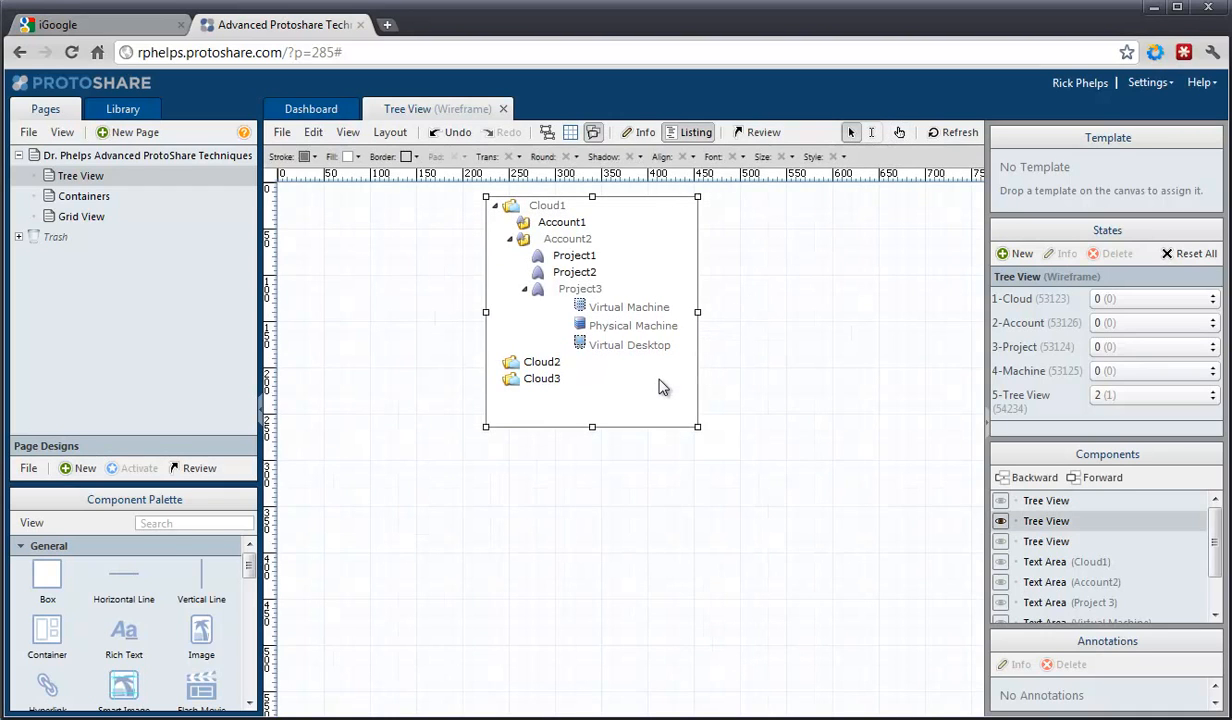
{"action": "double_click", "coordinate": [660, 387]}
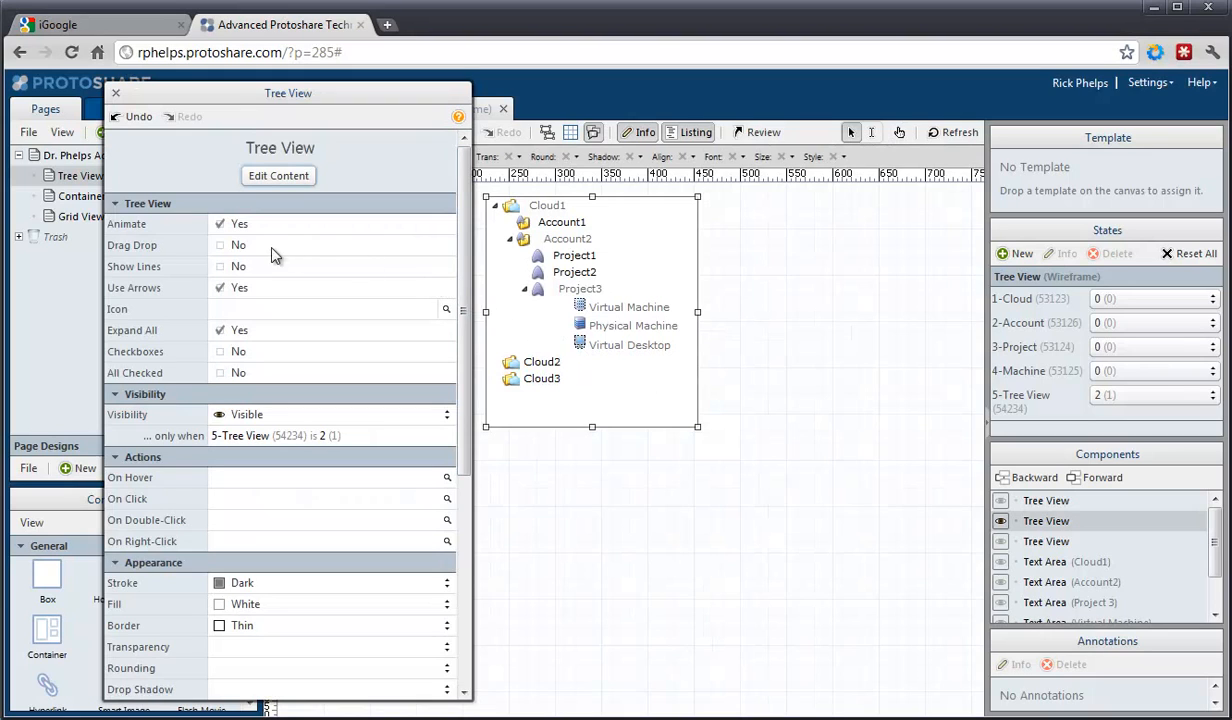
{"action": "left_click", "coordinate": [220, 225]}
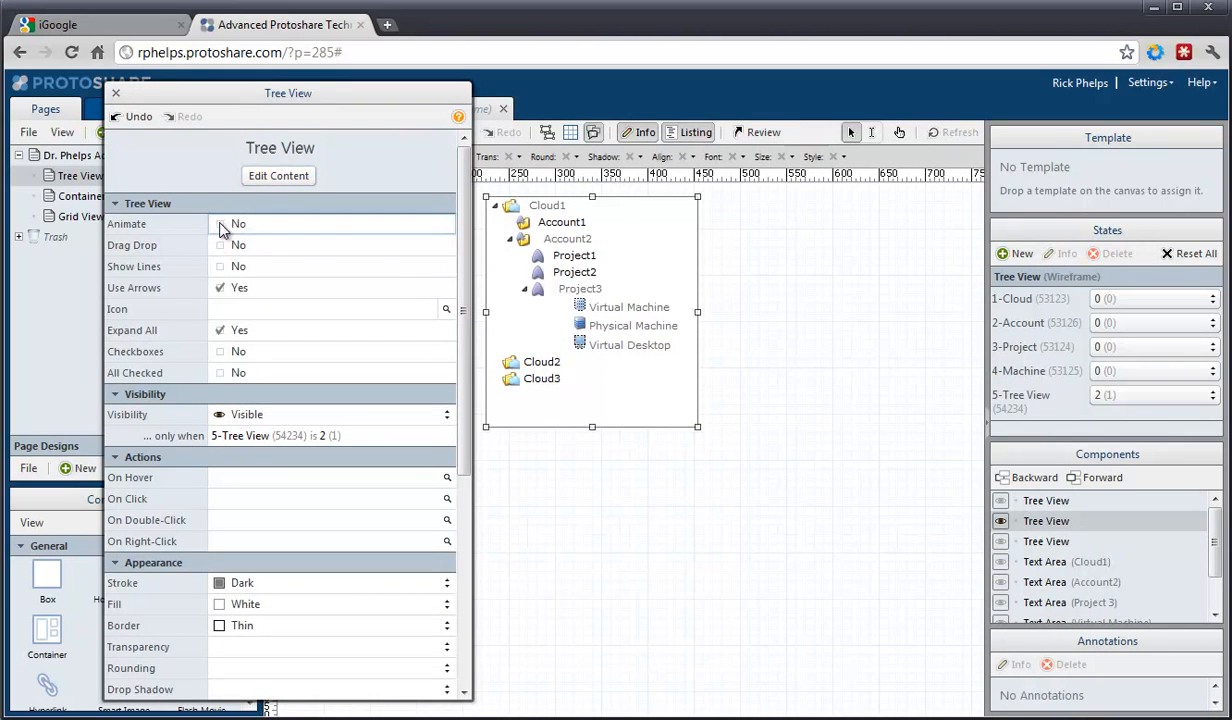
Step: With animation off, collapse and re-expand the Cloud1 and Account2 branches in interactive mode, and return to editing
{"action": "left_click", "coordinate": [901, 137]}
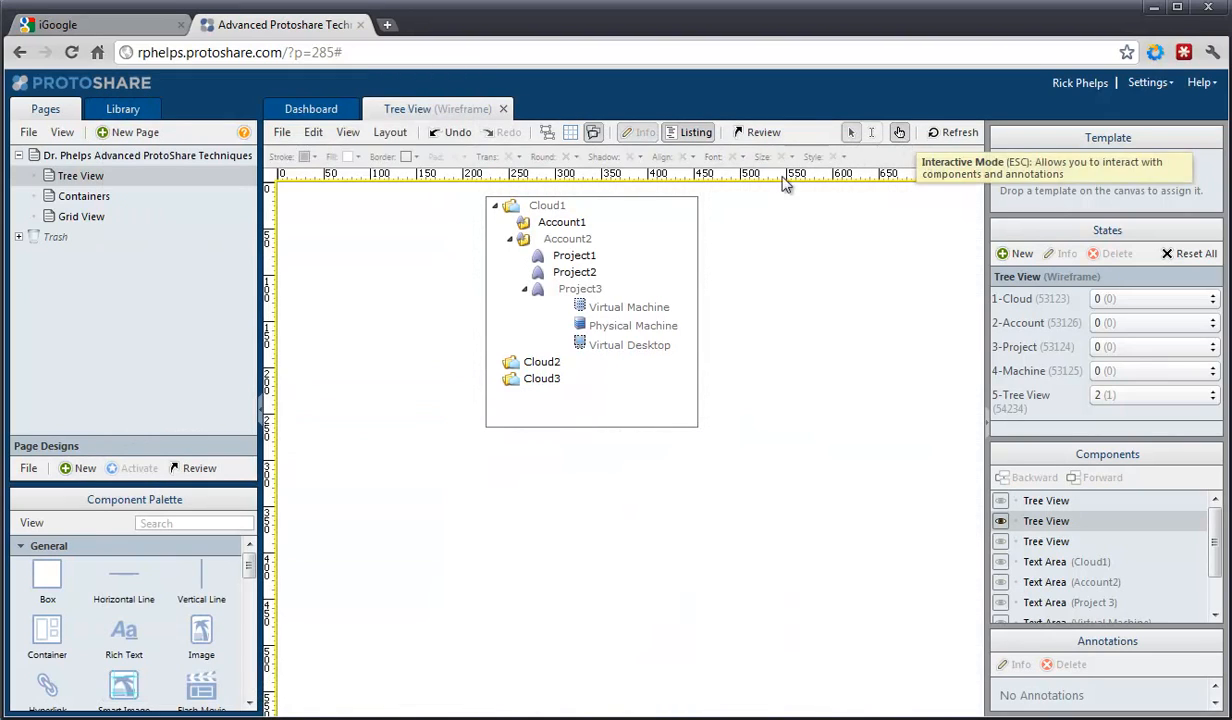
{"action": "left_click", "coordinate": [497, 208]}
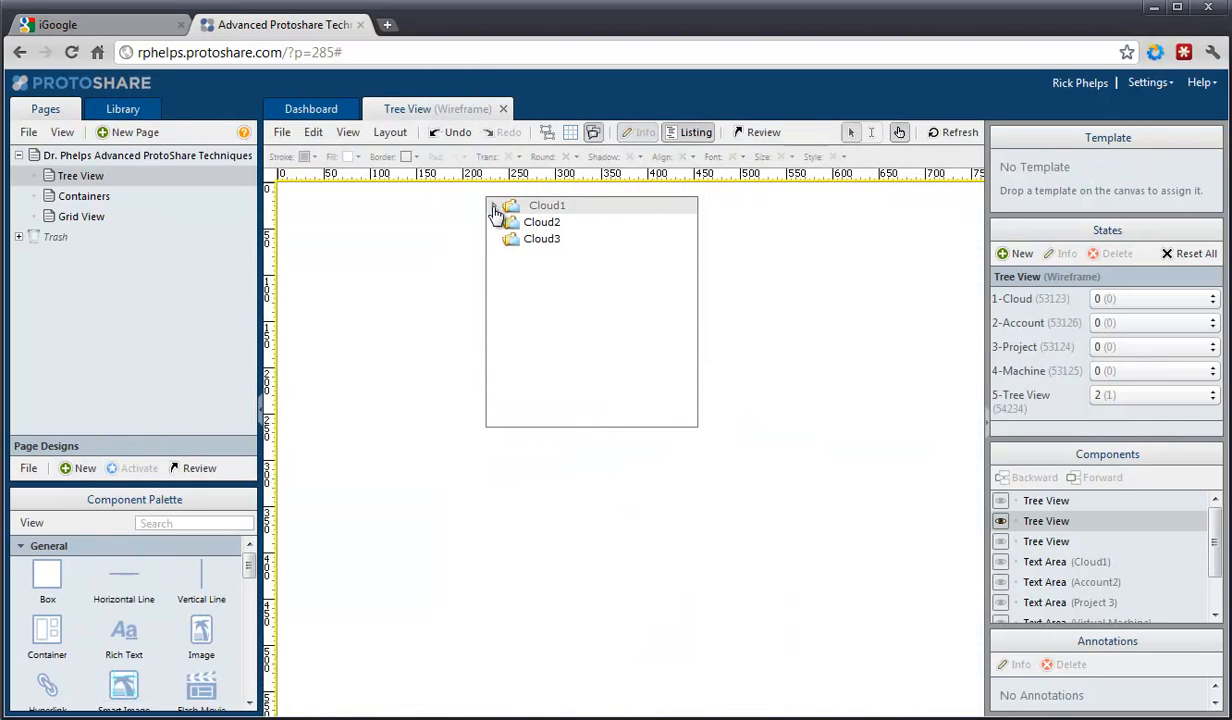
{"action": "left_click", "coordinate": [494, 211]}
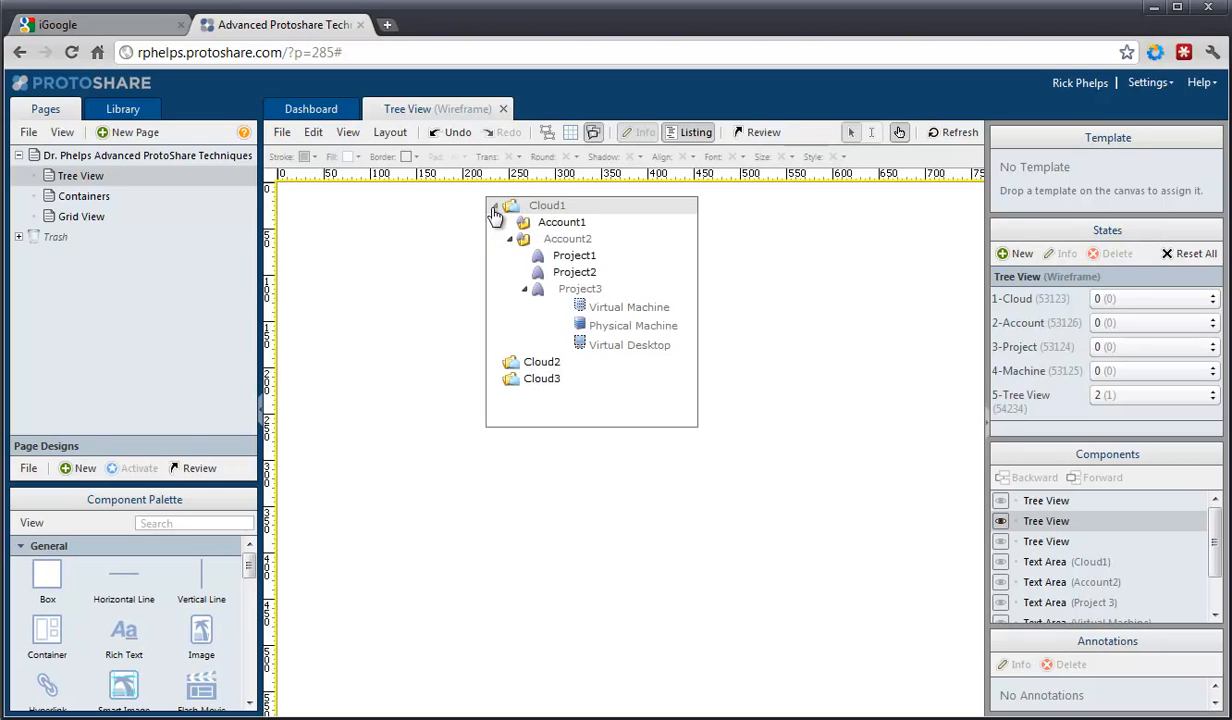
{"action": "left_click", "coordinate": [510, 240]}
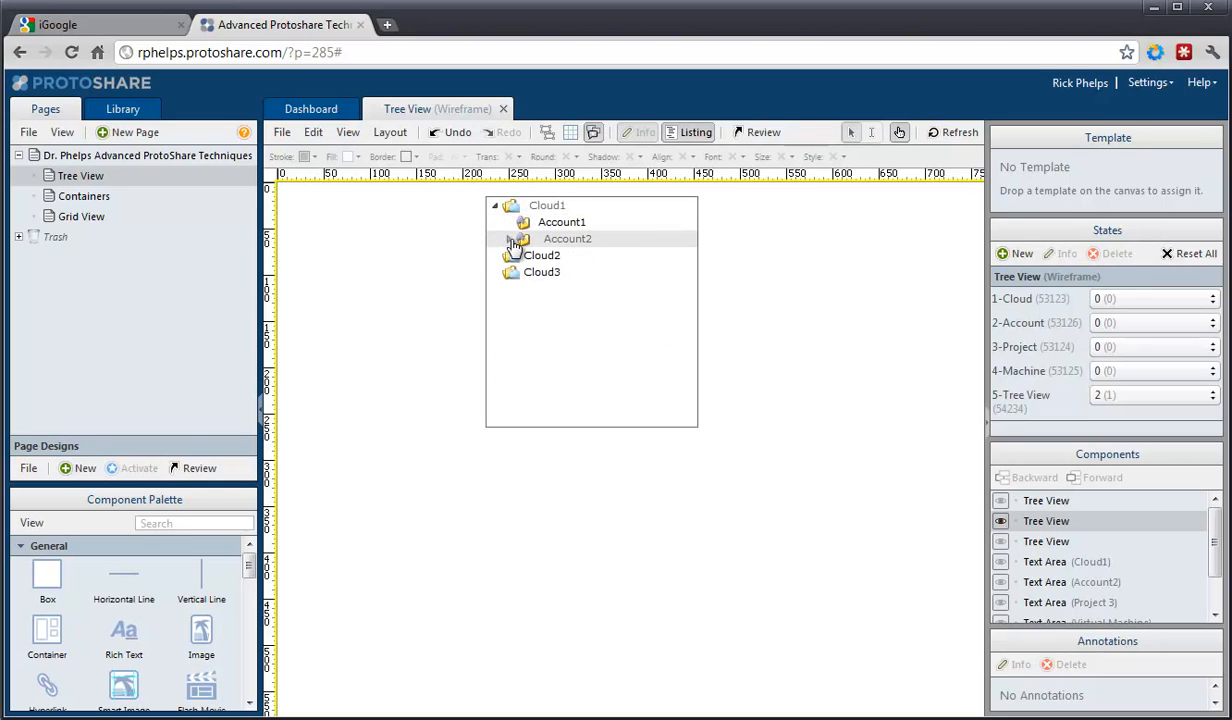
{"action": "left_click", "coordinate": [511, 241]}
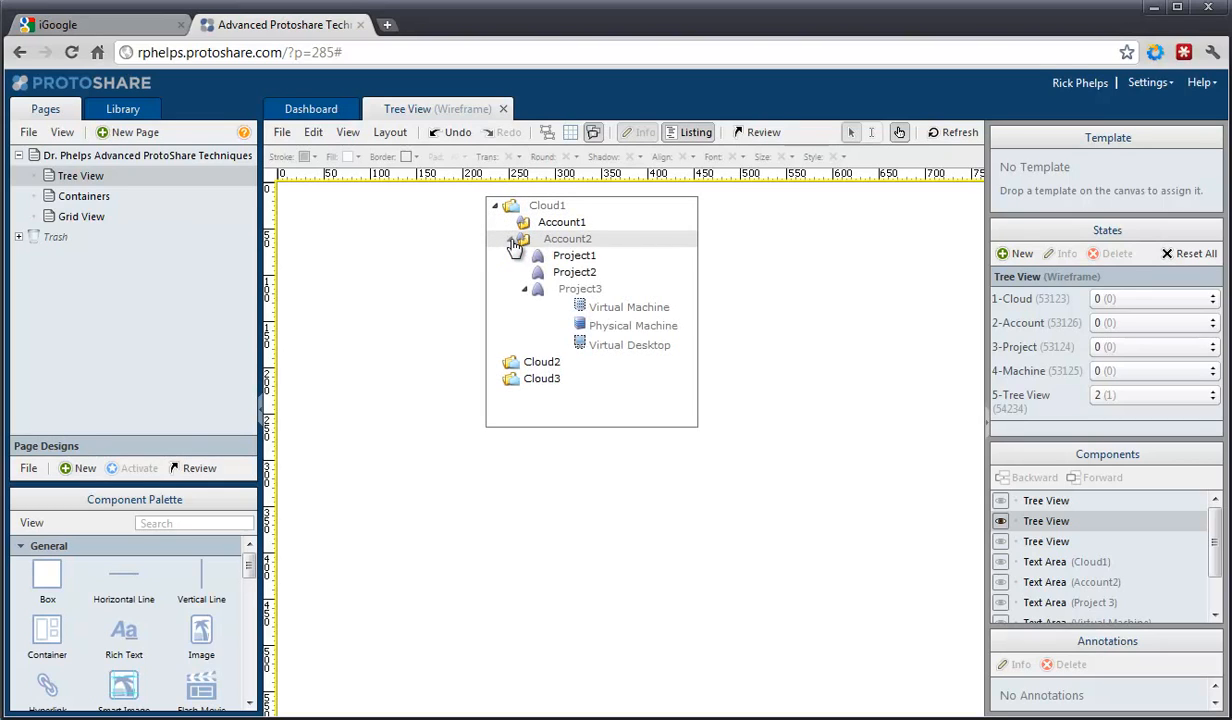
{"action": "left_click", "coordinate": [900, 133]}
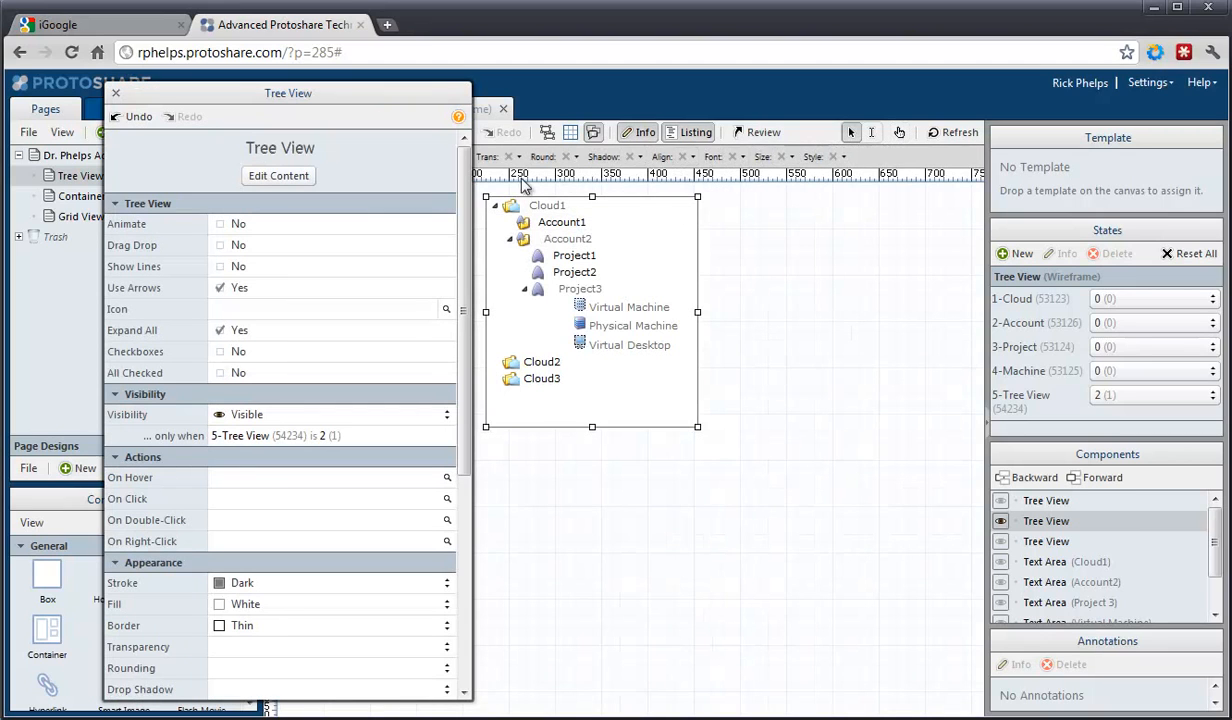
Step: Set the Tree View's Animate option to Yes, Use Arrows to No and Show Lines to Yes
{"action": "left_click", "coordinate": [223, 230]}
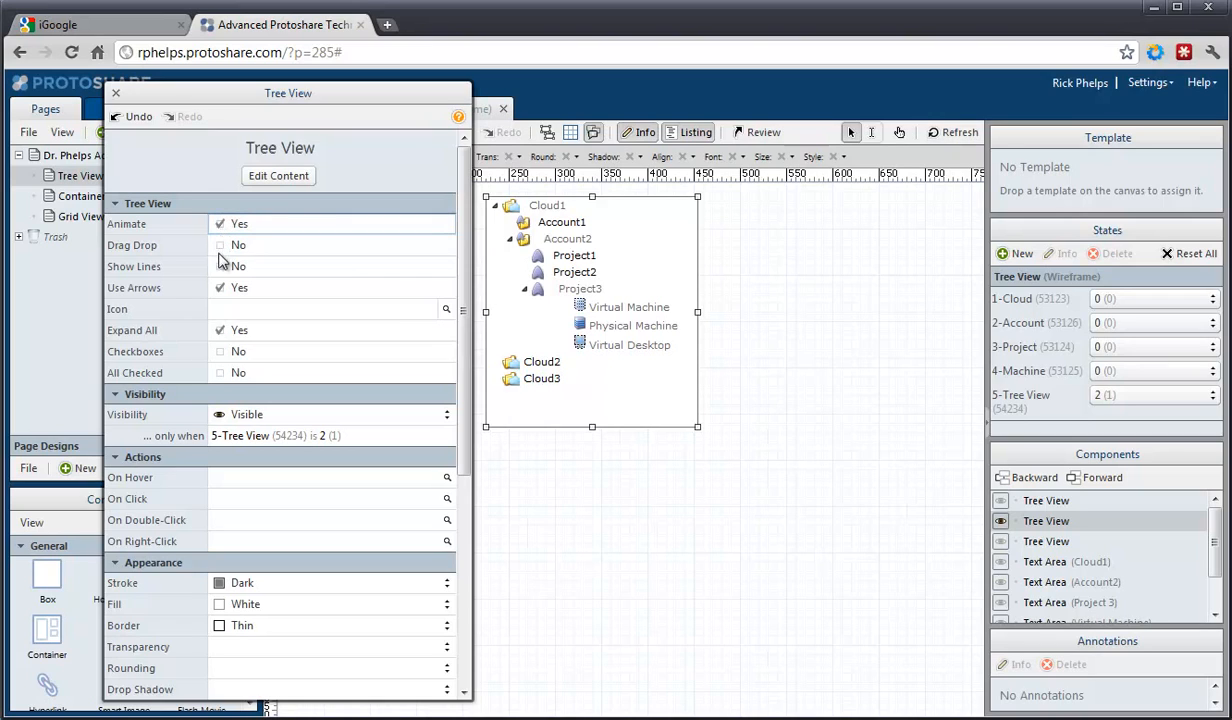
{"action": "left_click", "coordinate": [221, 289]}
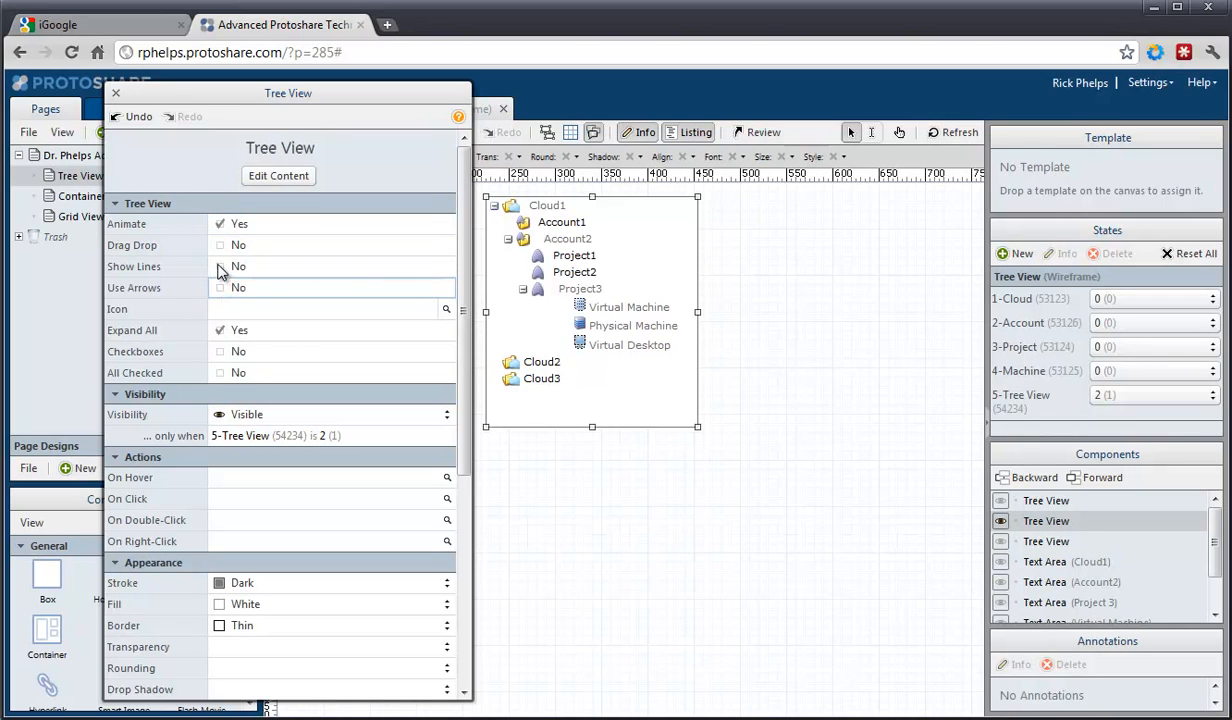
{"action": "left_click", "coordinate": [220, 267]}
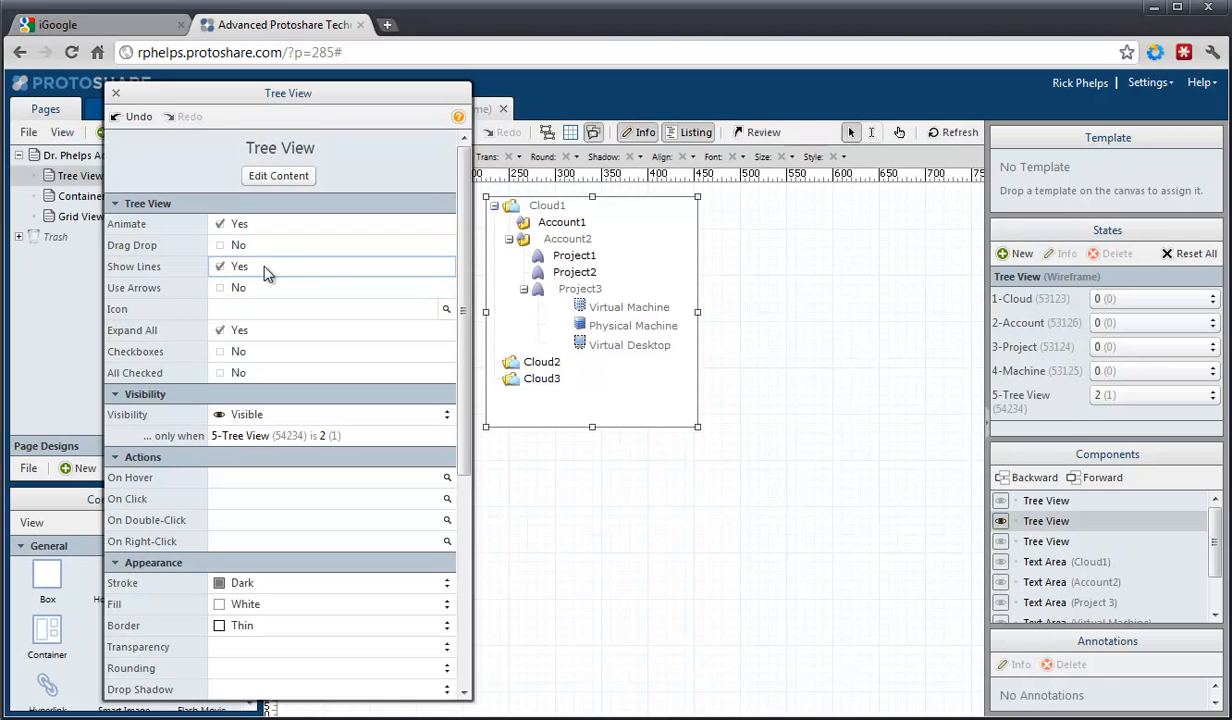
Step: Test the tree with connecting lines by collapsing and re-expanding Cloud1 and Project3 in interactive mode, and return to editing
{"action": "left_click", "coordinate": [899, 134]}
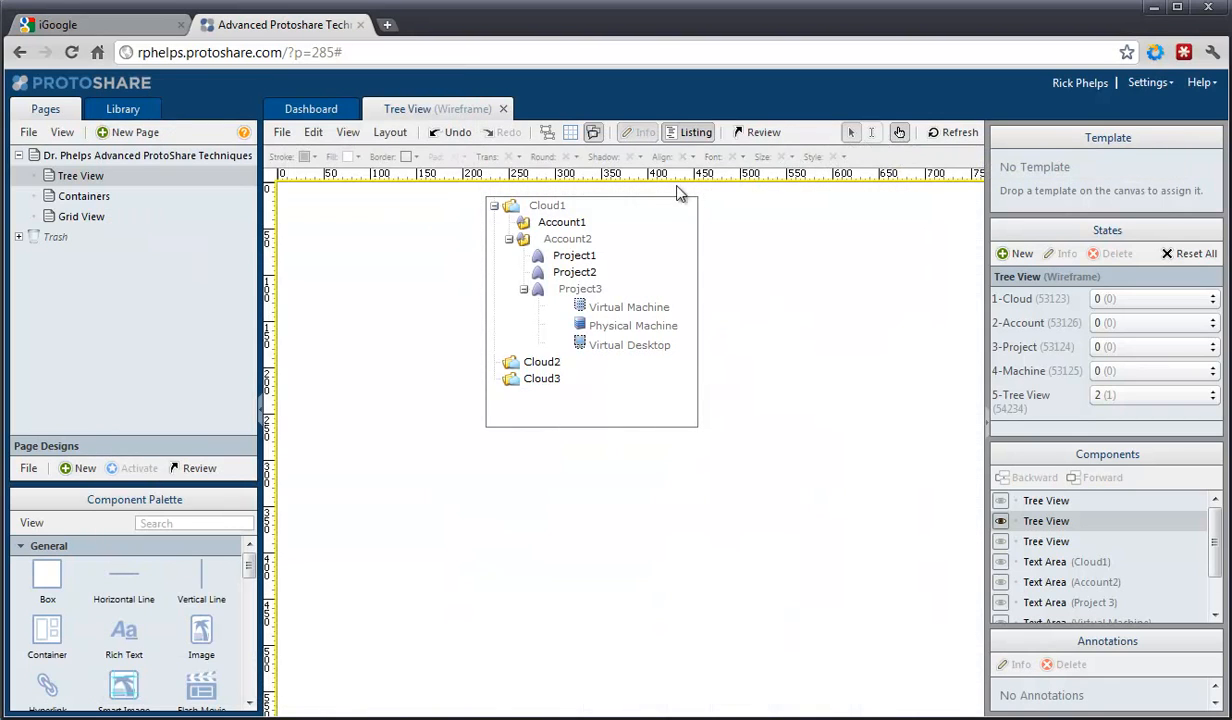
{"action": "left_click", "coordinate": [494, 207]}
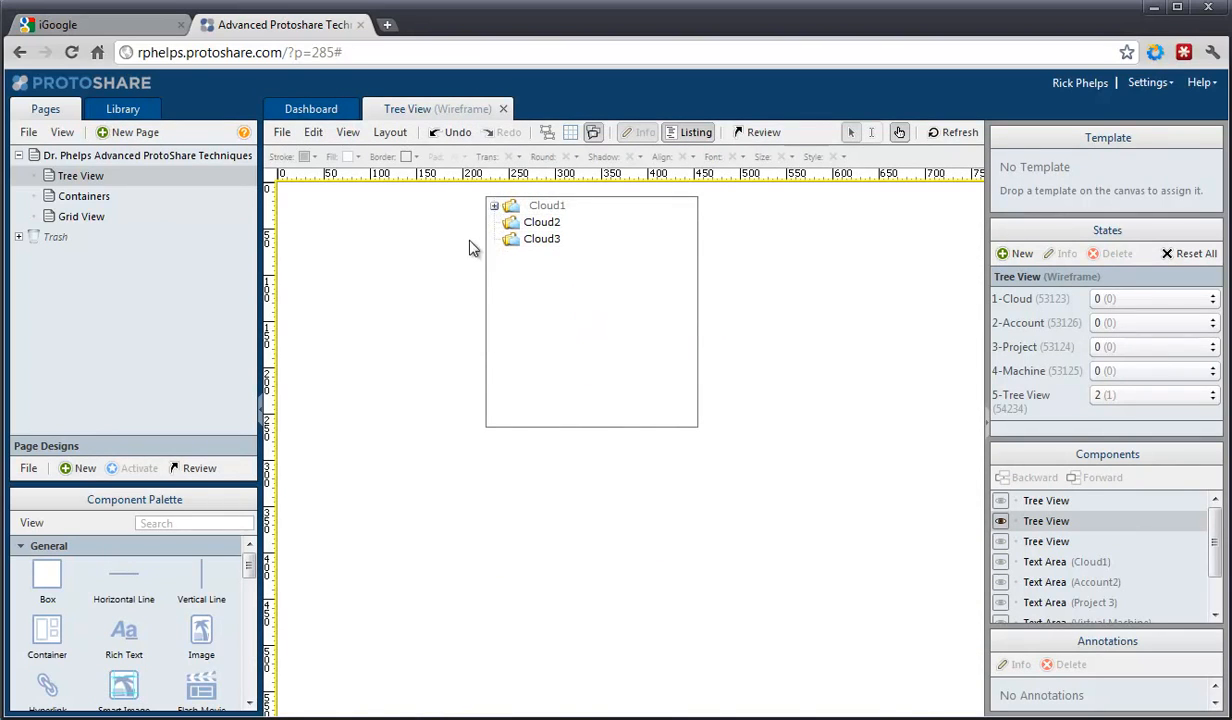
{"action": "left_click", "coordinate": [494, 207]}
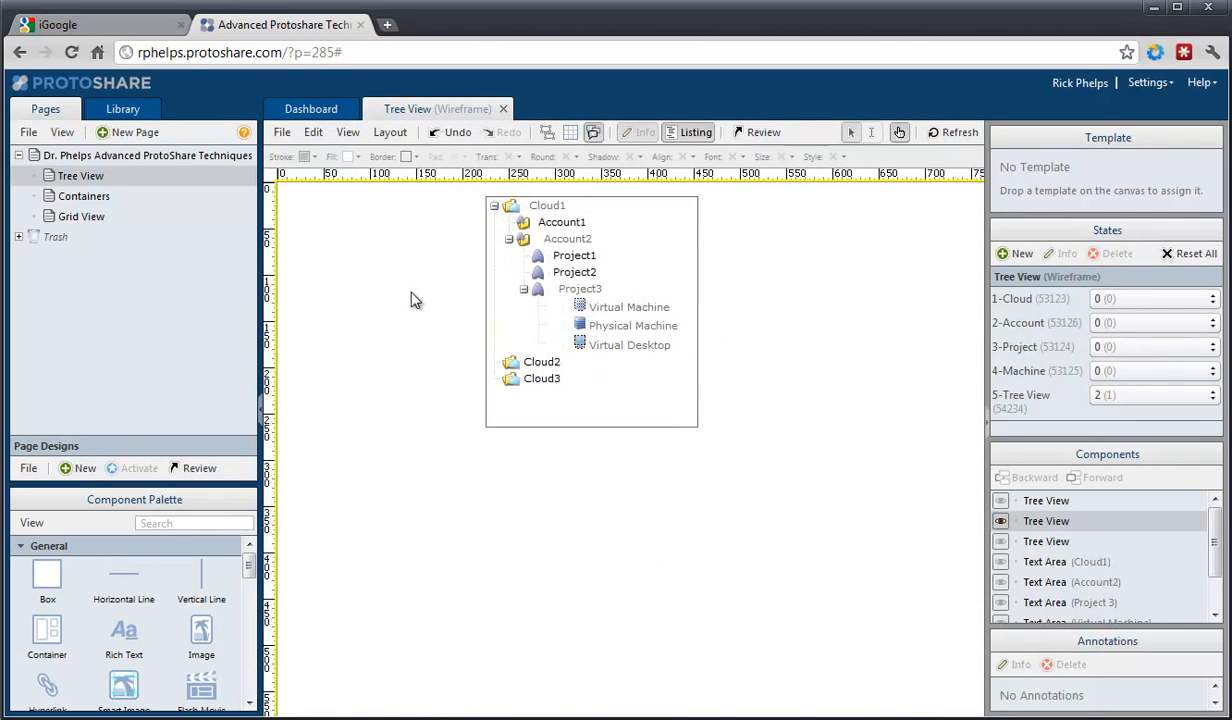
{"action": "left_click", "coordinate": [524, 291]}
{"action": "left_click", "coordinate": [524, 291]}
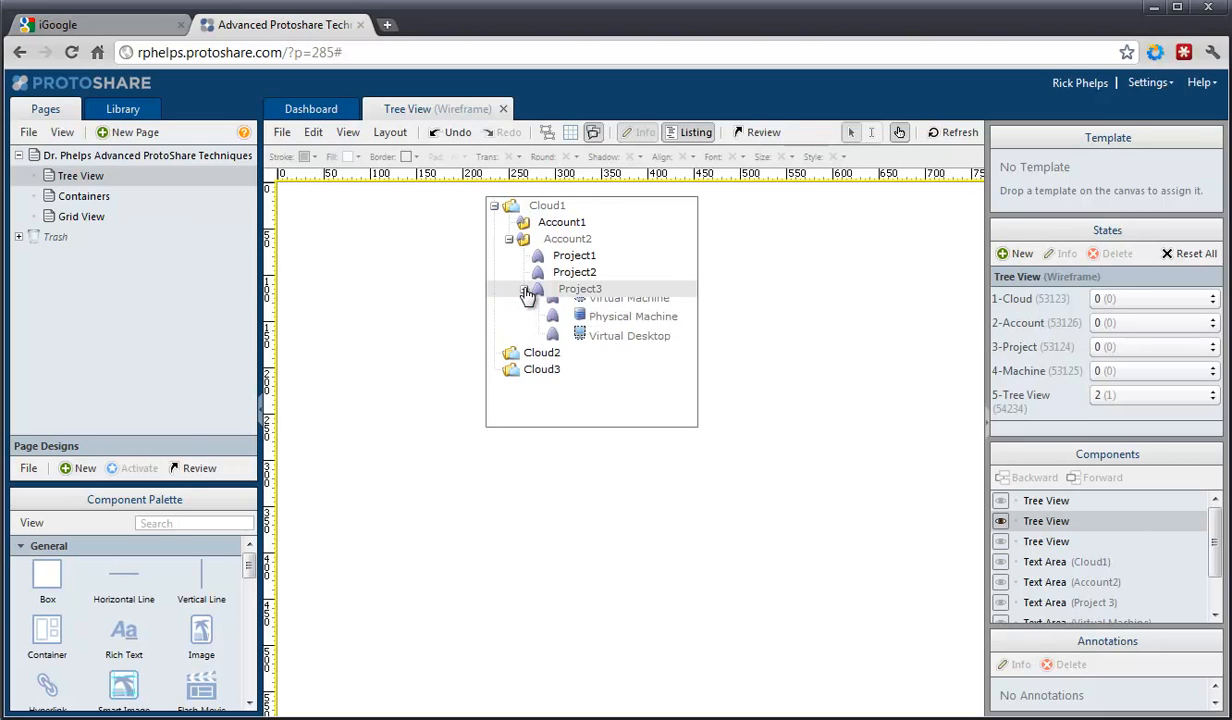
{"action": "left_click", "coordinate": [898, 134]}
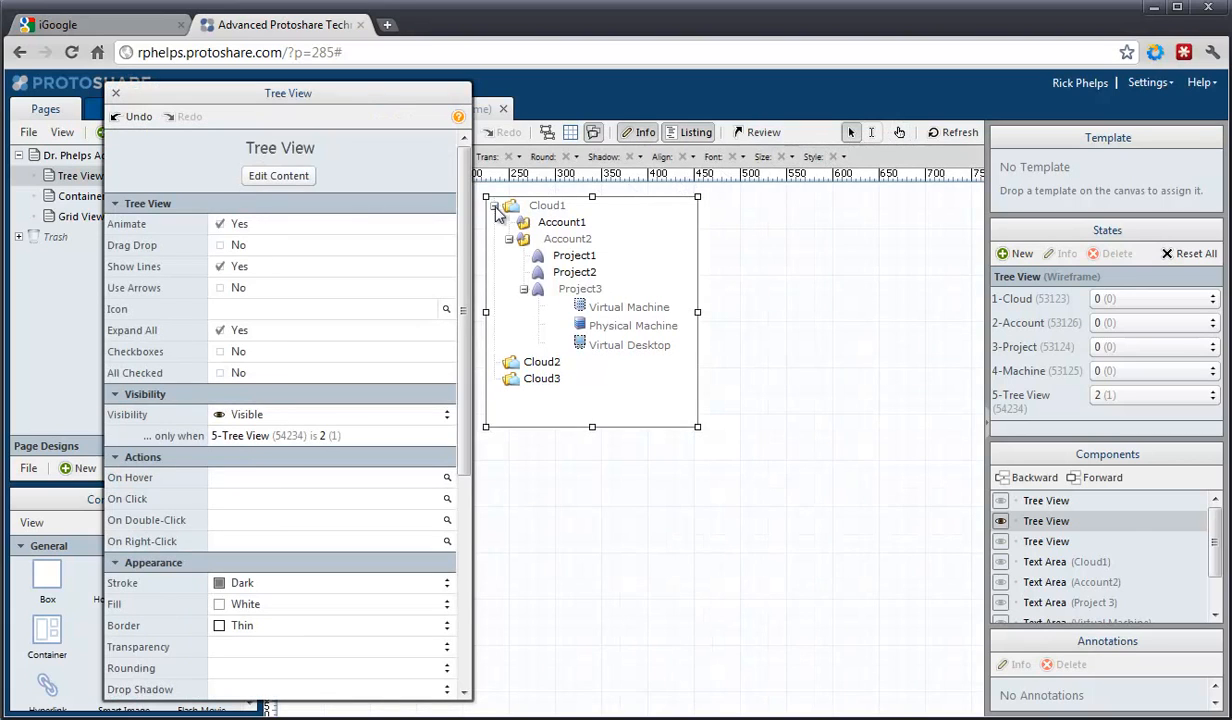
Step: Set the Tree View's Show Lines option to No and test collapsing and expanding Account2 and Cloud1 in interactive mode
{"action": "left_click", "coordinate": [219, 266]}
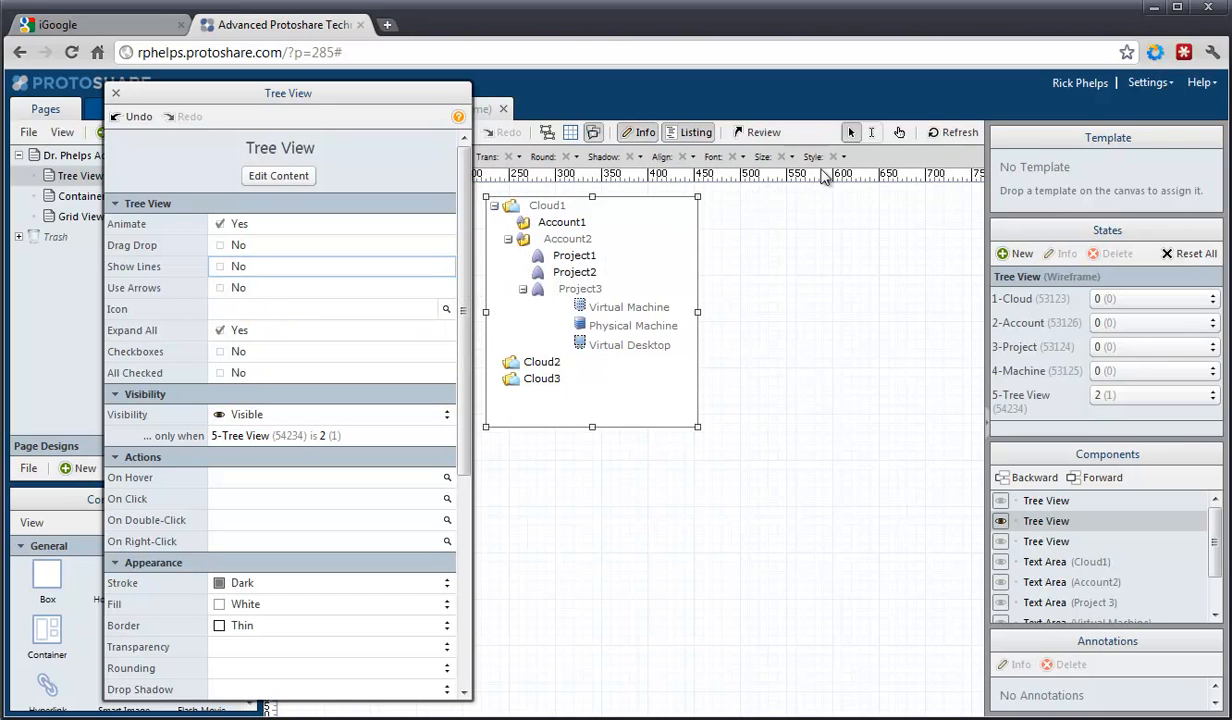
{"action": "left_click", "coordinate": [901, 132]}
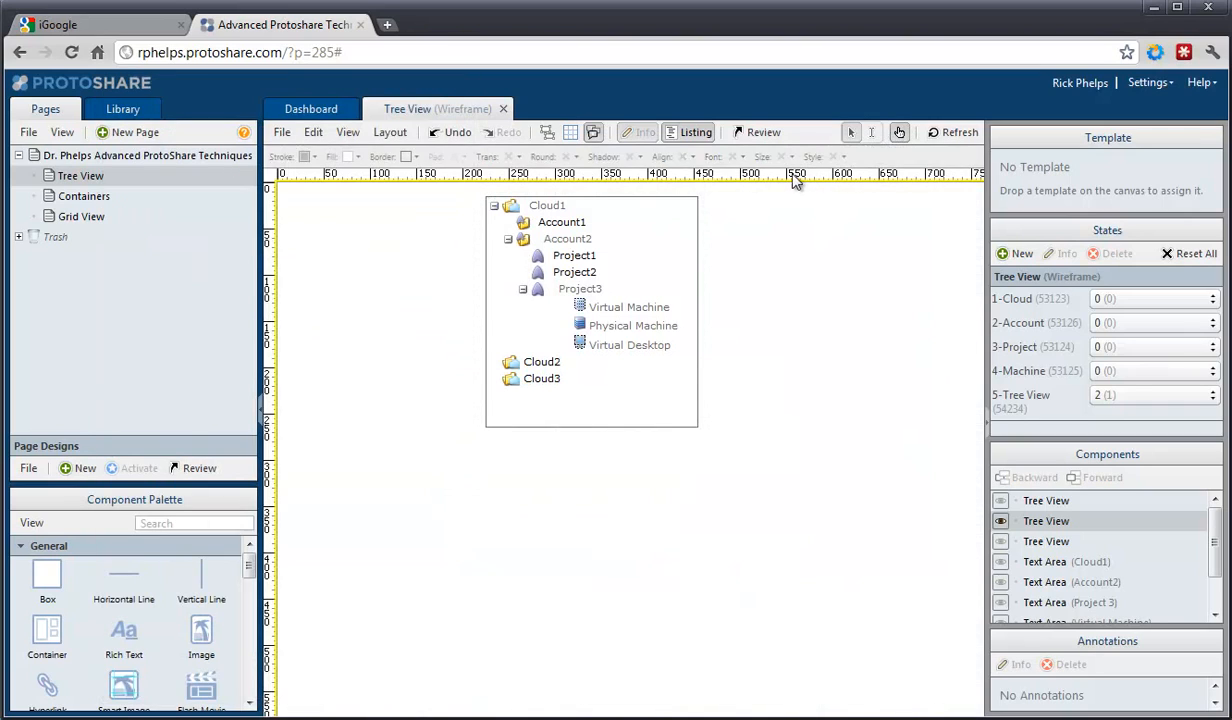
{"action": "left_click", "coordinate": [508, 240]}
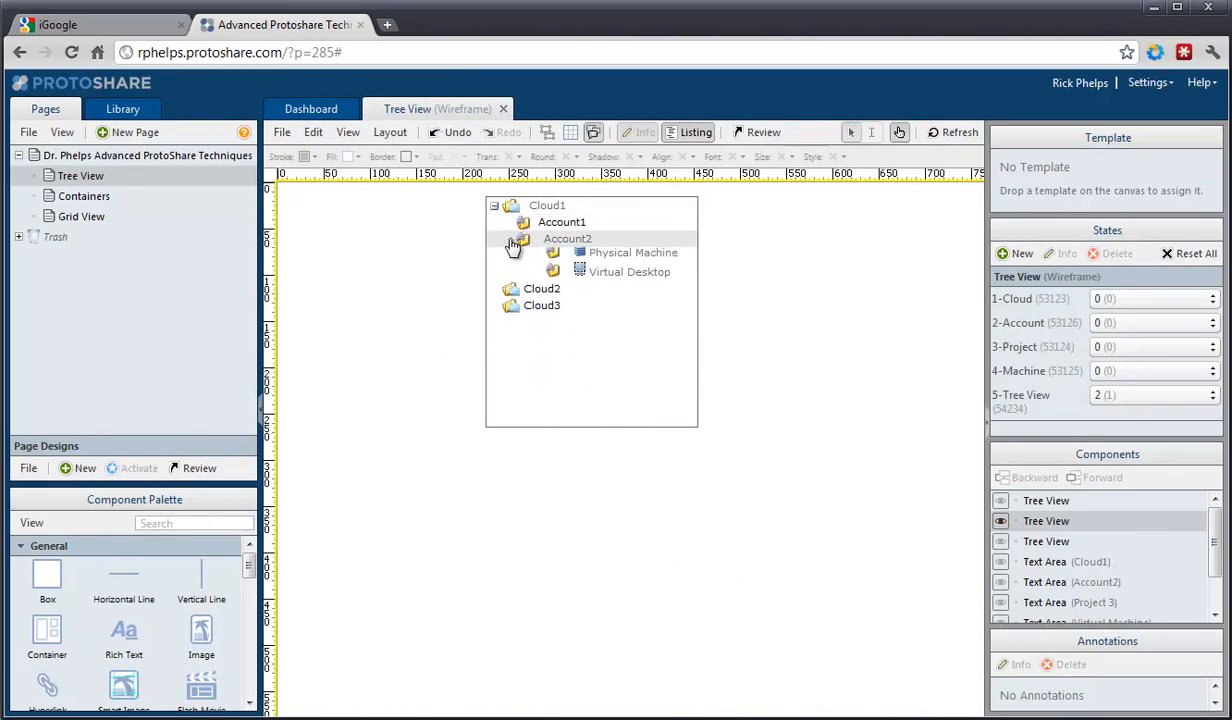
{"action": "left_click", "coordinate": [508, 240]}
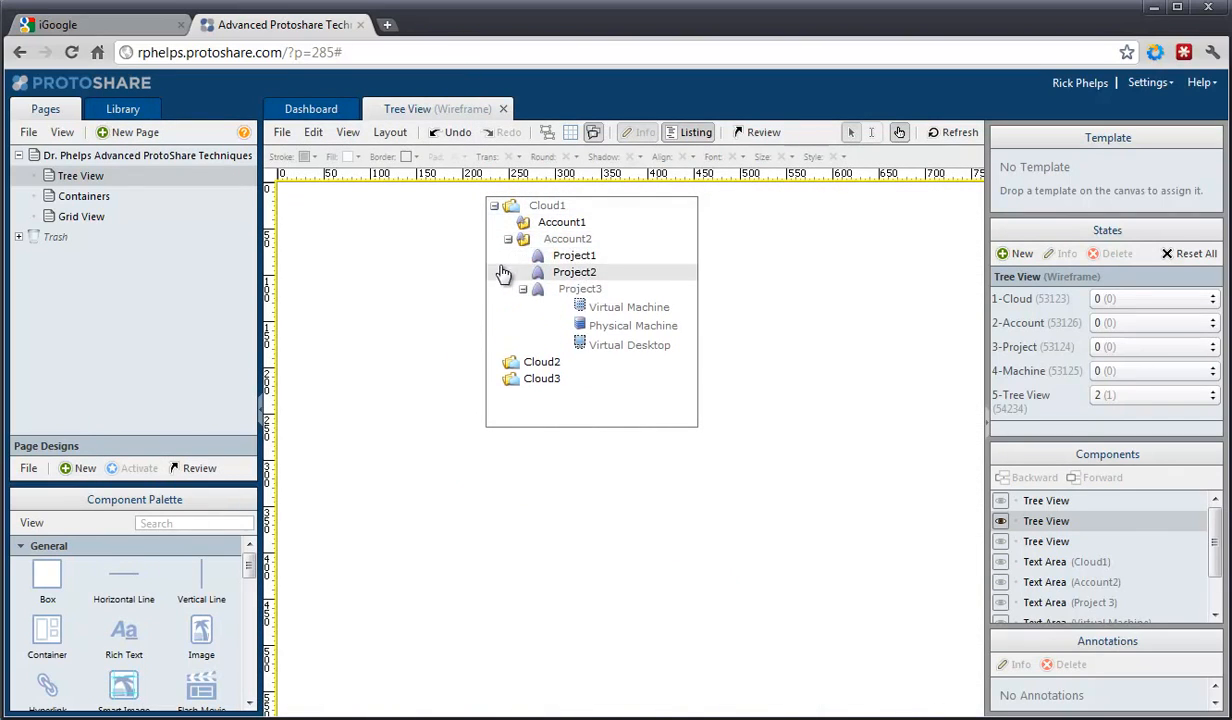
{"action": "left_click", "coordinate": [494, 206]}
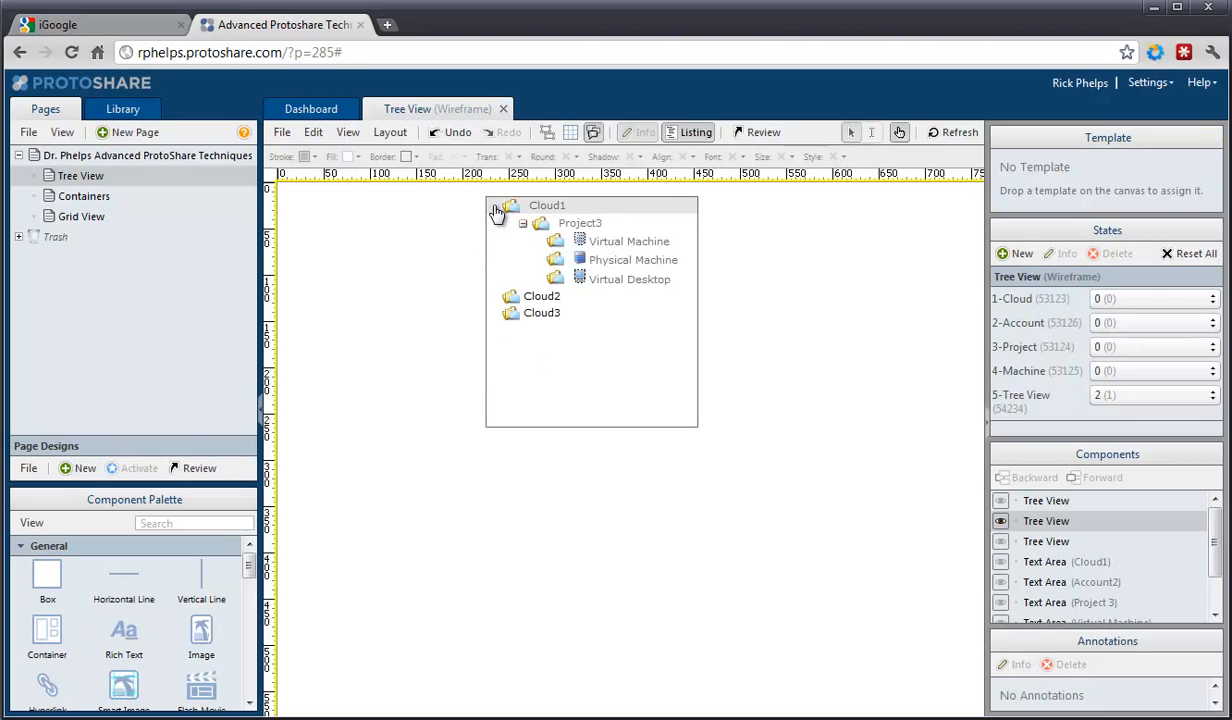
{"action": "left_click", "coordinate": [494, 206]}
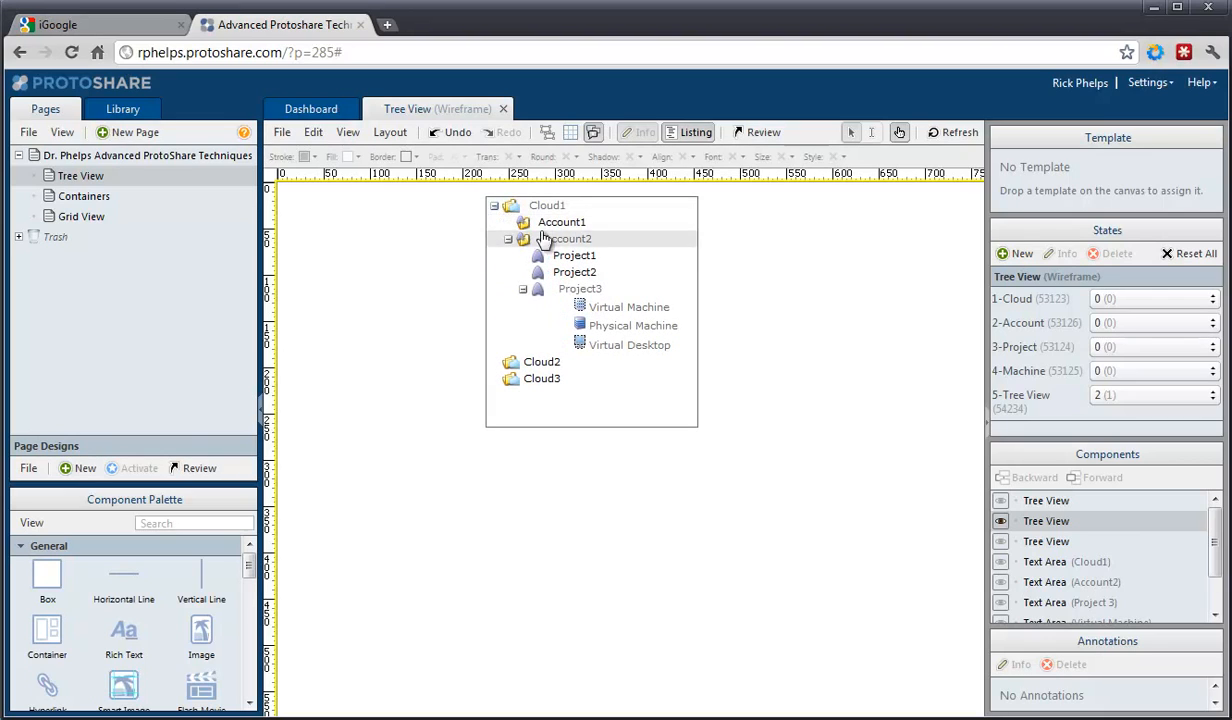
{"action": "left_click", "coordinate": [899, 134]}
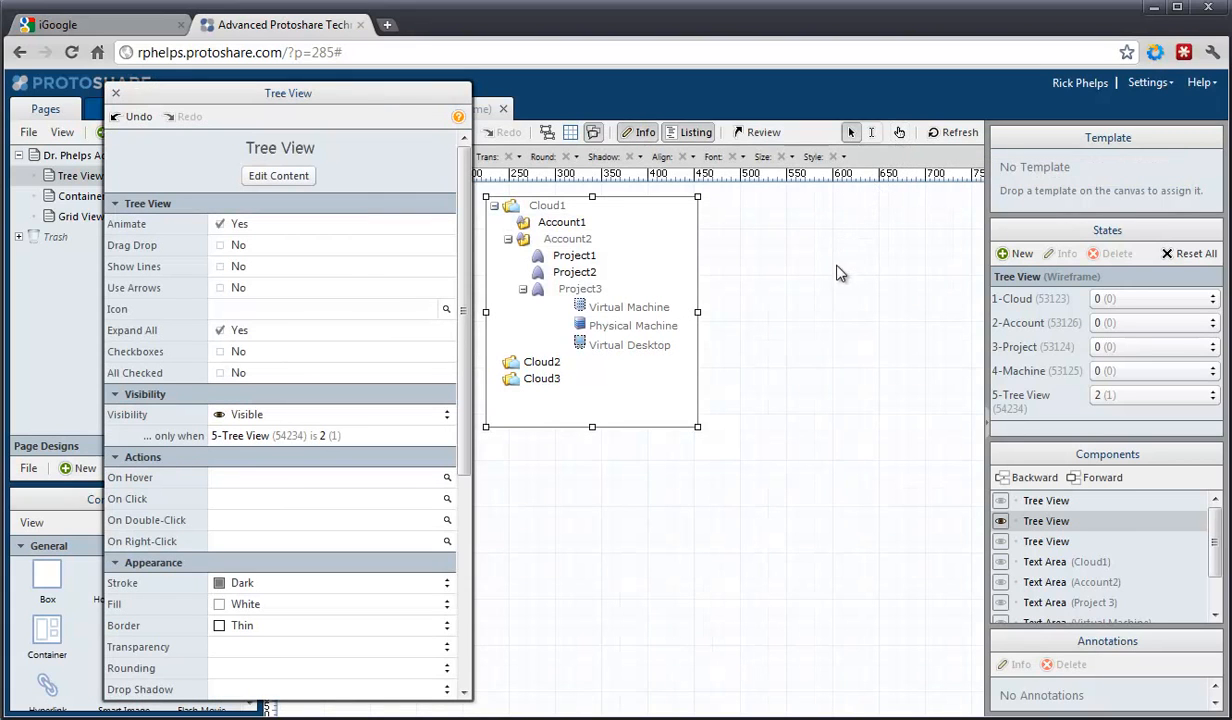
{"action": "left_click", "coordinate": [757, 568]}
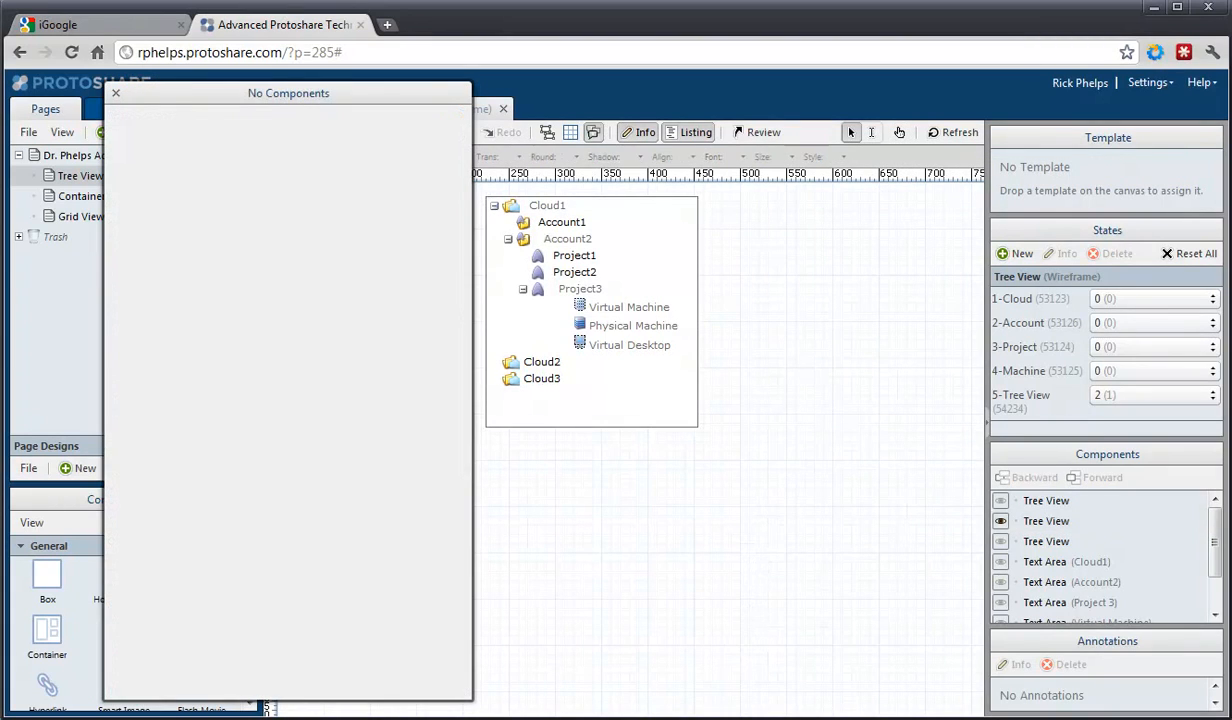